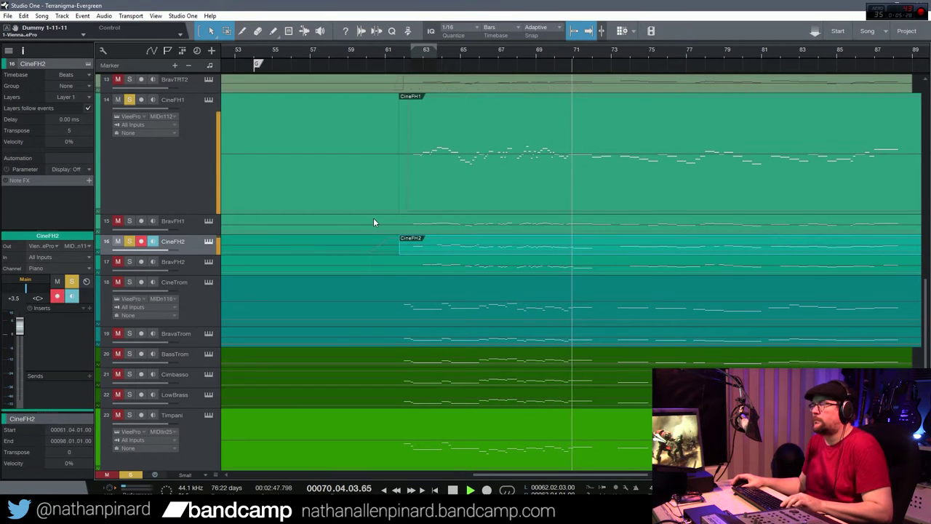
# Stop playback and open the CineFH1 event that starts at bar 61 for note editing.
pyautogui.press('space')
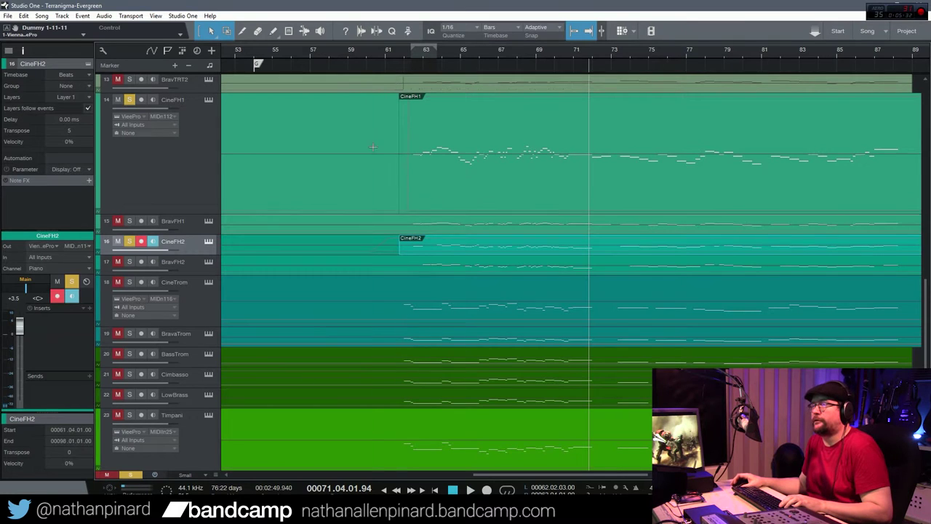
pyautogui.scroll(3, 312, 192)
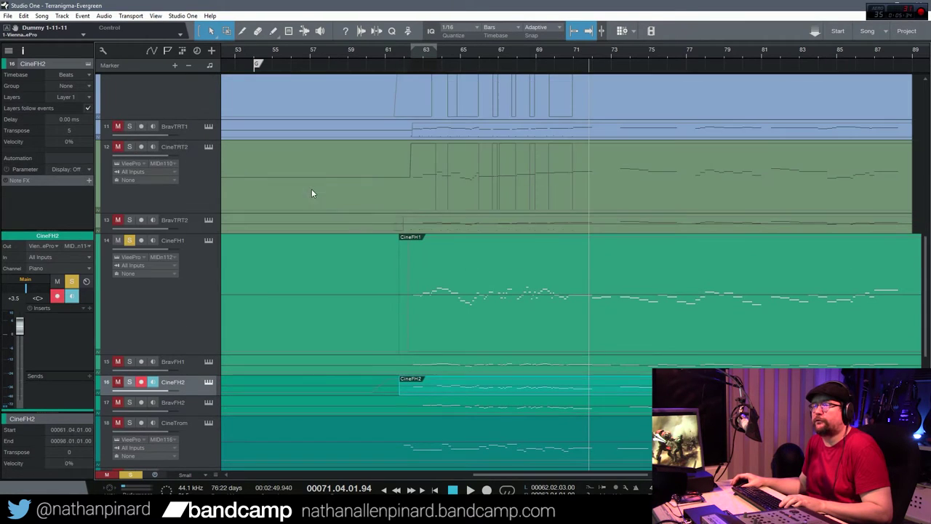
pyautogui.doubleClick(434, 341)
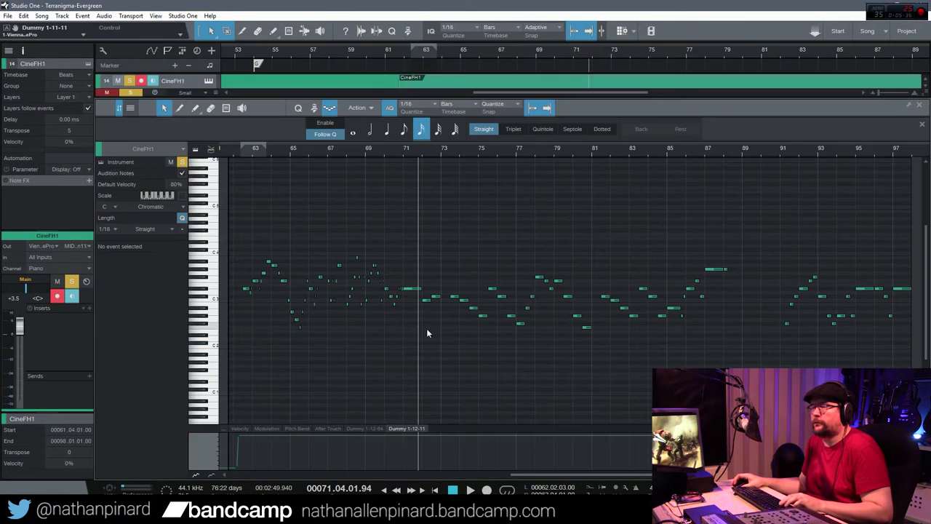
pyautogui.press('e')
pyautogui.press('e')
pyautogui.press('e')
pyautogui.press('e')
pyautogui.press('e')
pyautogui.press('e')
pyautogui.press('e')
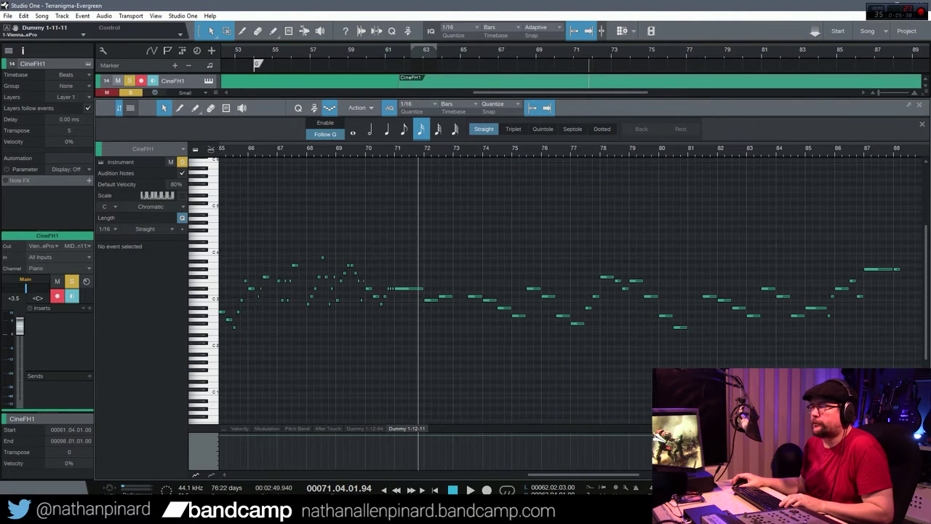
# Play the opening phrase of the CineFH1 event from around bar 62.
pyautogui.moveTo(564, 474); pyautogui.dragTo(513, 476)
pyautogui.click(437, 151)
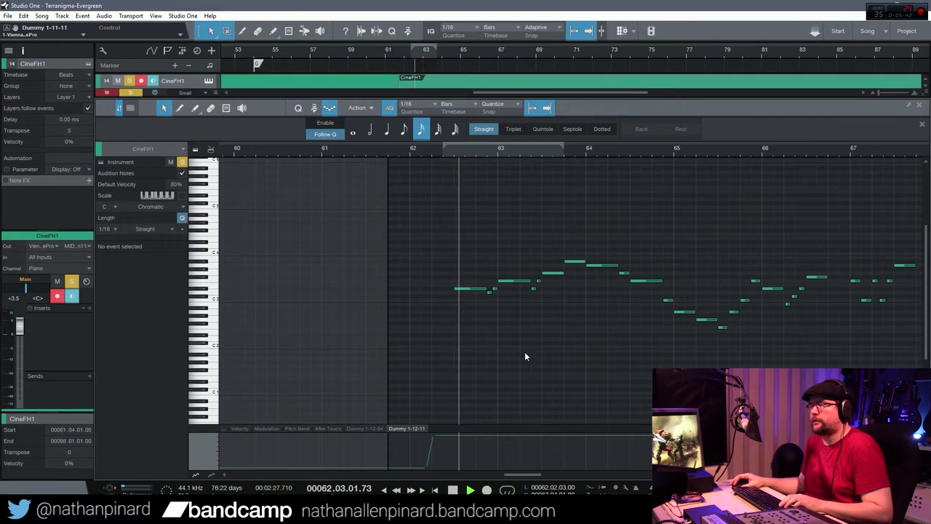
pyautogui.moveTo(527, 475); pyautogui.dragTo(534, 476)
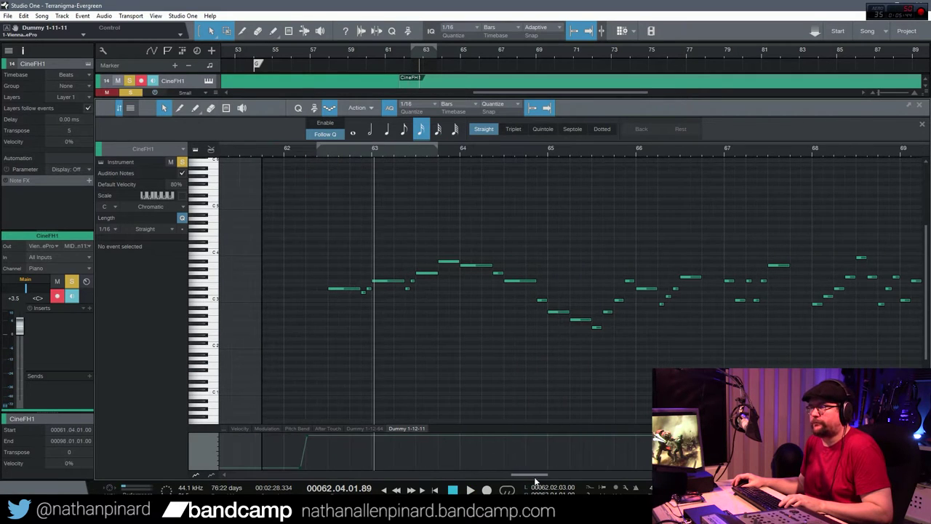
pyautogui.press('e')
pyautogui.press('e')
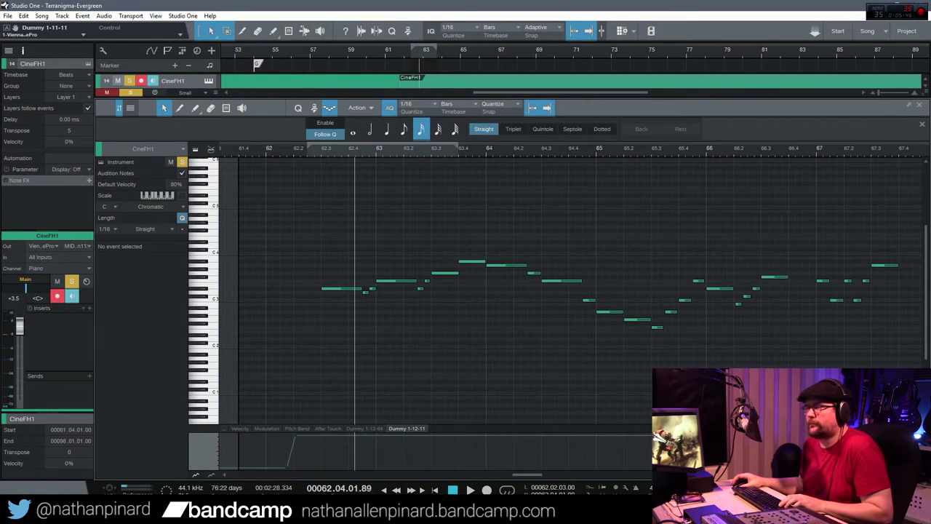
# Display the Dummy 1-12-64 controller data and play the horn phrase from about beat 62.3.
pyautogui.click(363, 428)
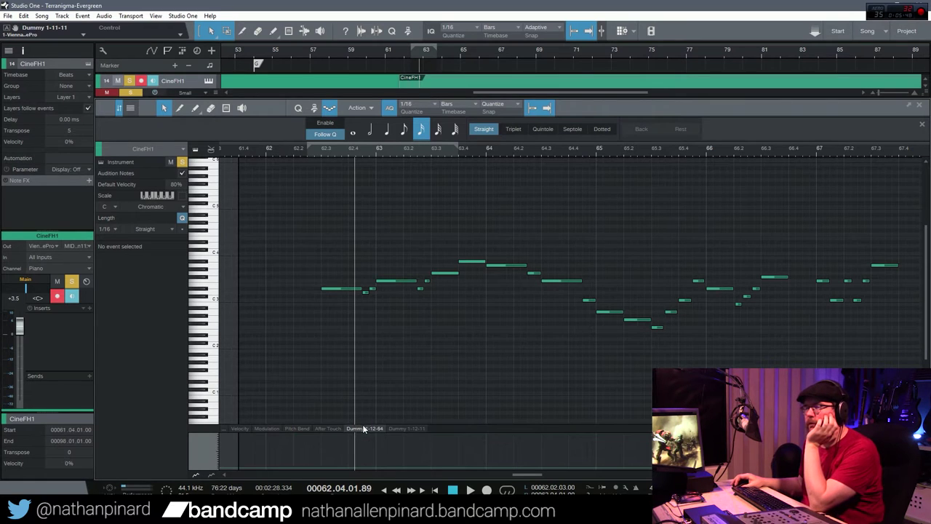
pyautogui.click(293, 151)
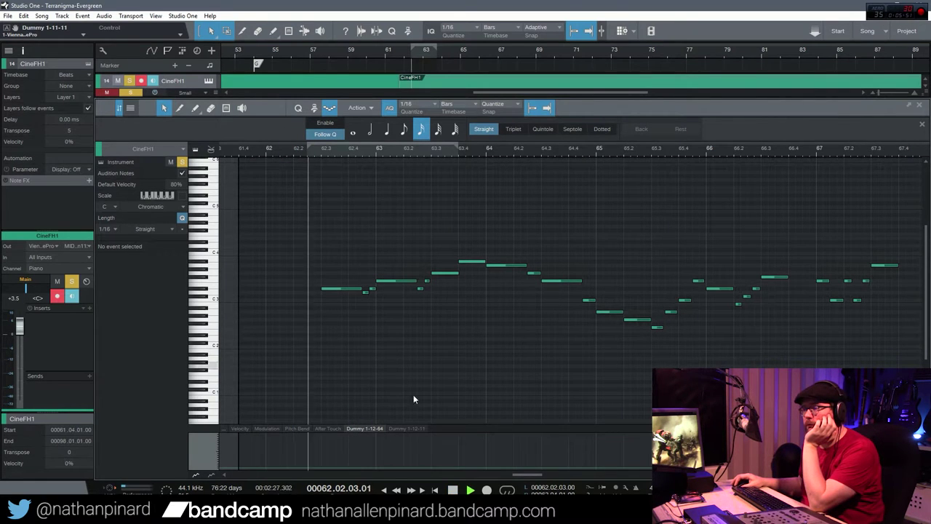
pyautogui.click(452, 490)
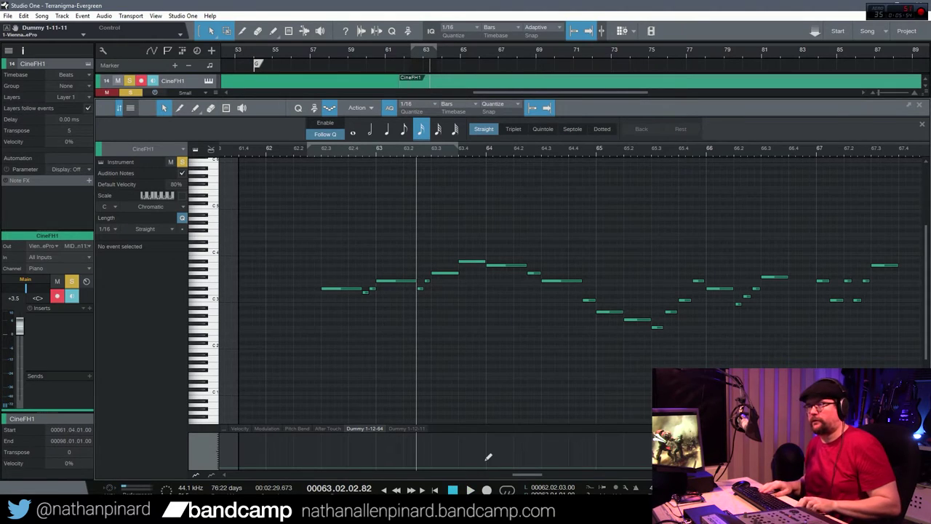
# Switch to Vienna Ensemble Pro, check the CineTRT1 and CineFH1 mapping settings for legato, and return to Studio One.
pyautogui.hotkey('alt', 'Tab')
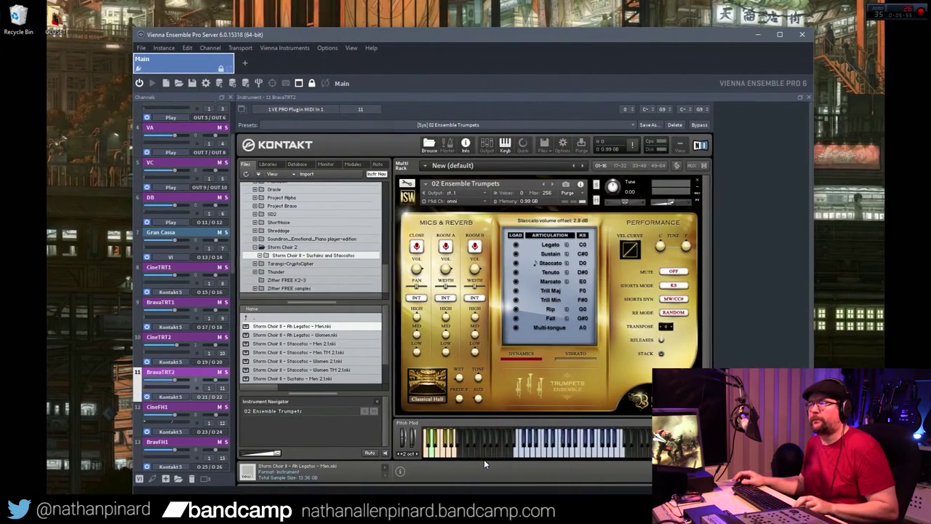
pyautogui.click(182, 268)
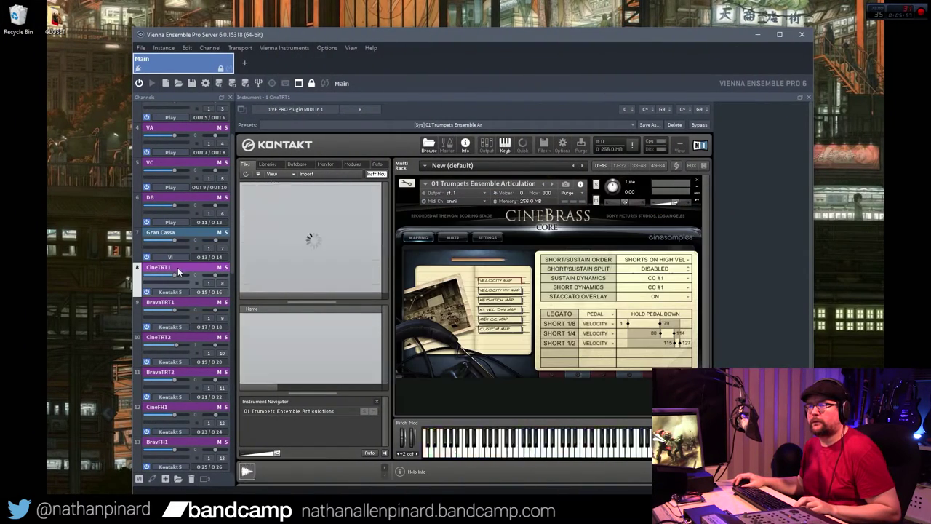
pyautogui.click(183, 407)
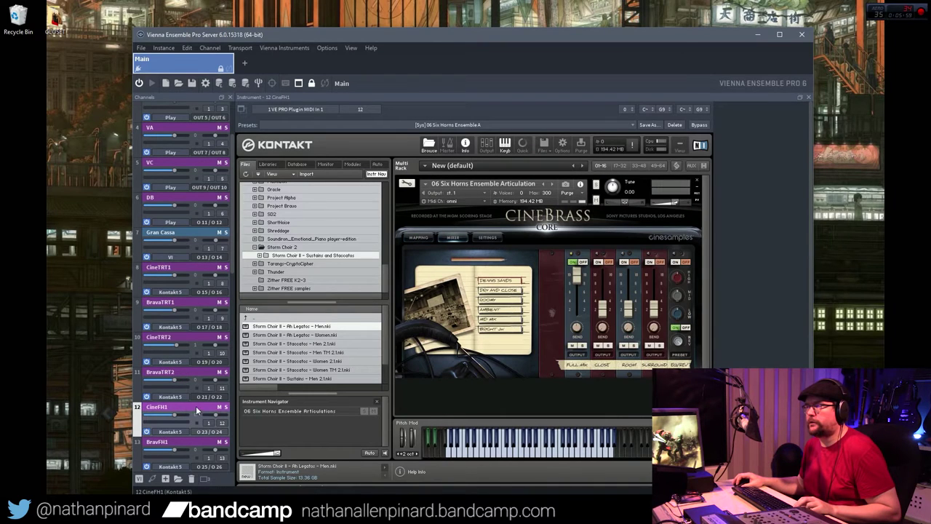
pyautogui.click(413, 238)
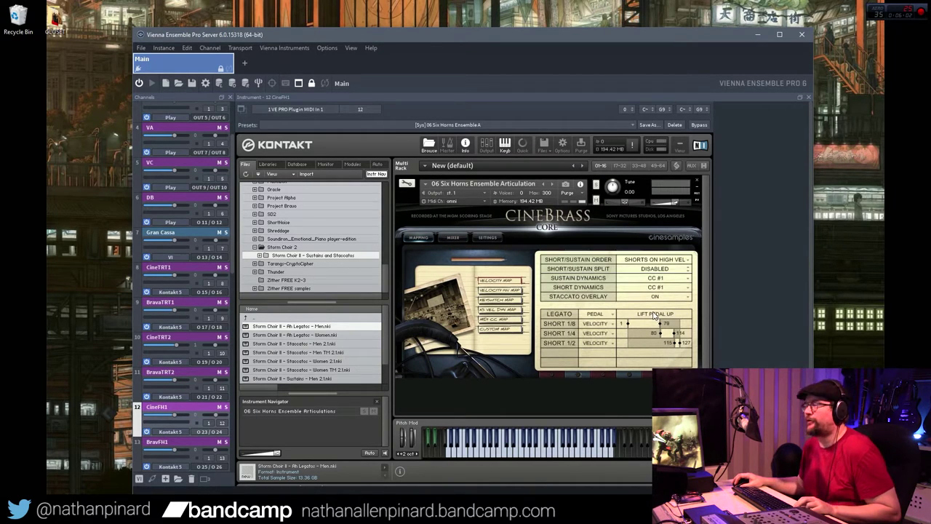
pyautogui.hotkey('alt', 'Tab')
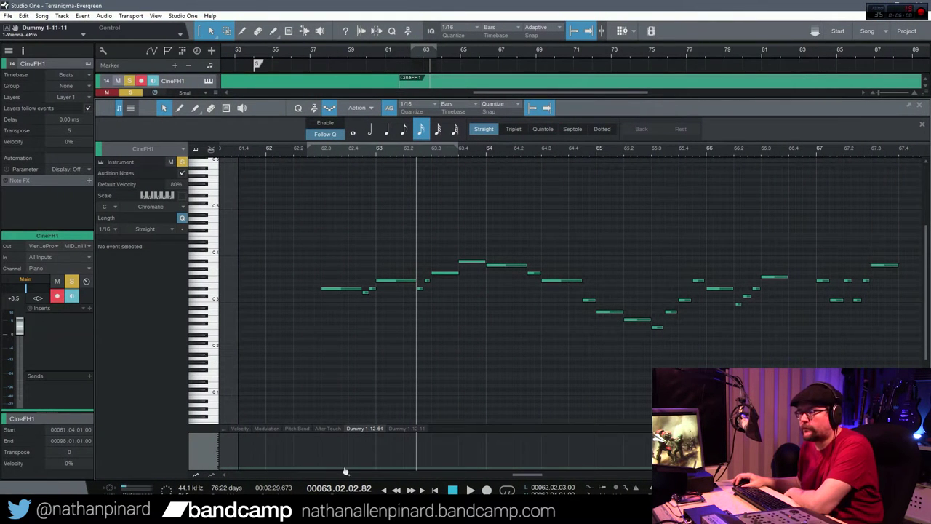
# Enlarge the controller lane and raise the Dummy 1-12-64 controller to maximum from about beat 62.3.
pyautogui.moveTo(473, 429); pyautogui.dragTo(451, 405)
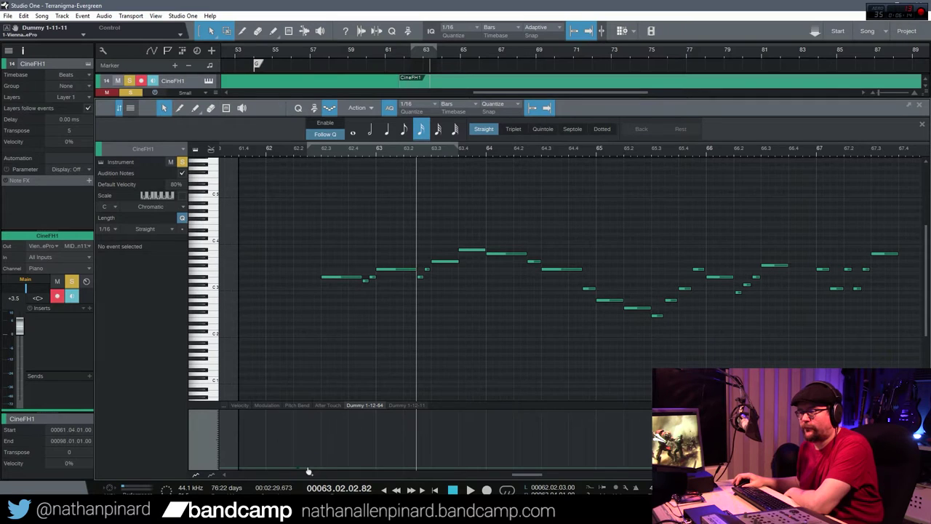
pyautogui.moveTo(308, 471); pyautogui.dragTo(306, 396)
# Set the long notes from beat 62.3 to bar 64 to full velocity and the short notes between them to about 10%.
pyautogui.click(240, 405)
pyautogui.moveTo(323, 449); pyautogui.dragTo(318, 399)
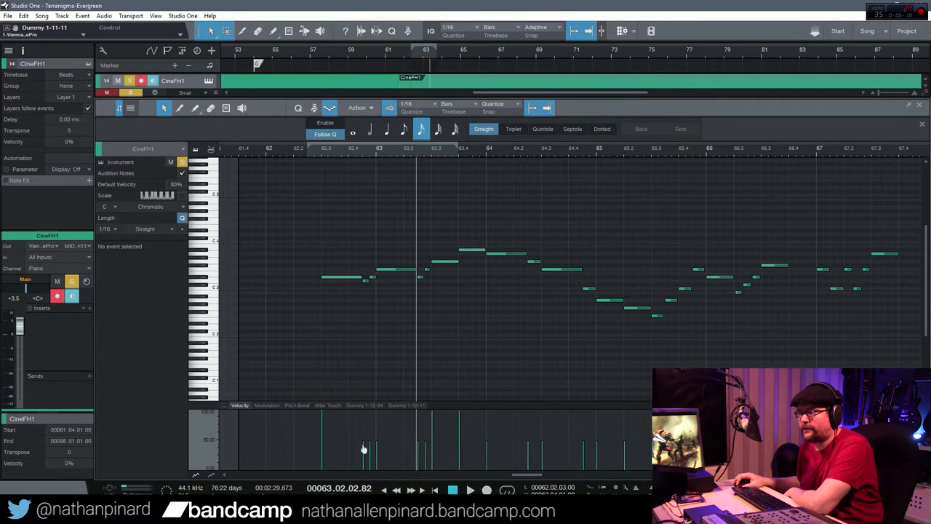
pyautogui.moveTo(363, 441); pyautogui.dragTo(366, 473)
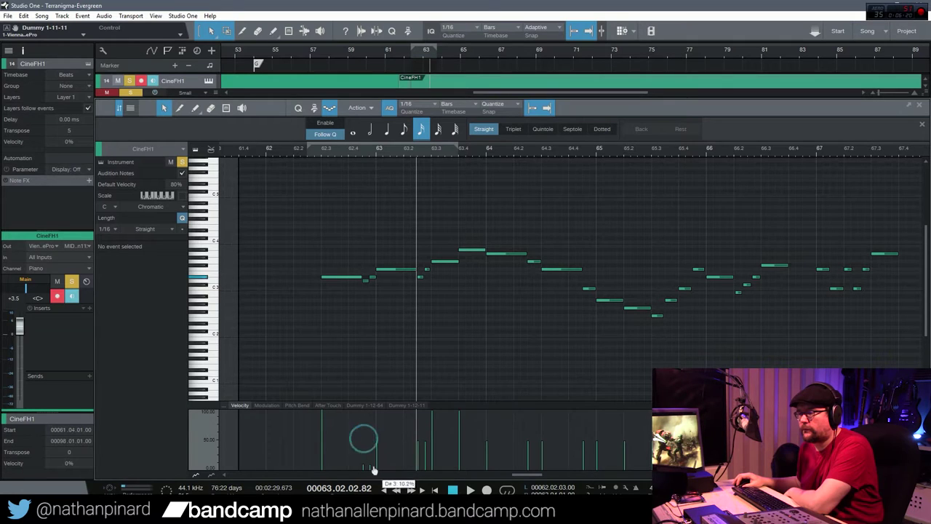
pyautogui.moveTo(378, 456); pyautogui.dragTo(378, 404)
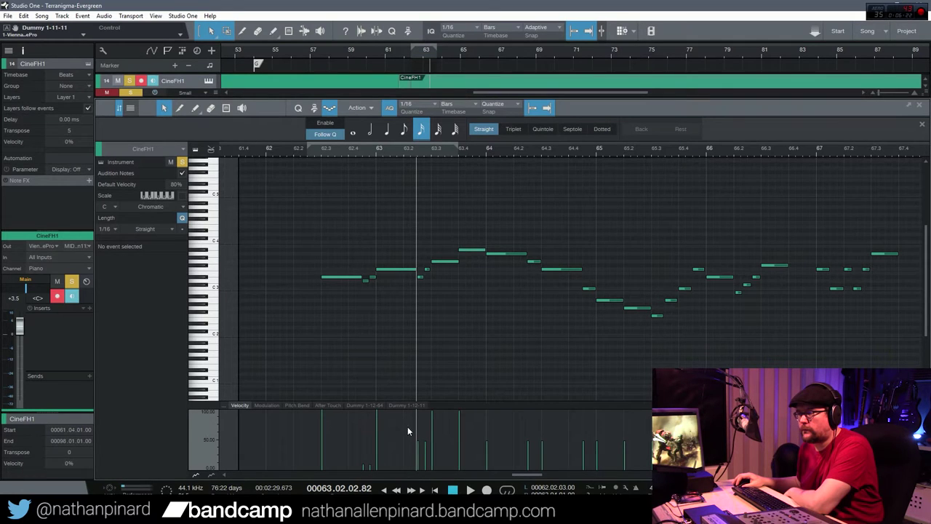
pyautogui.moveTo(418, 450); pyautogui.dragTo(426, 470)
pyautogui.moveTo(432, 419); pyautogui.dragTo(431, 398)
pyautogui.moveTo(459, 430); pyautogui.dragTo(457, 392)
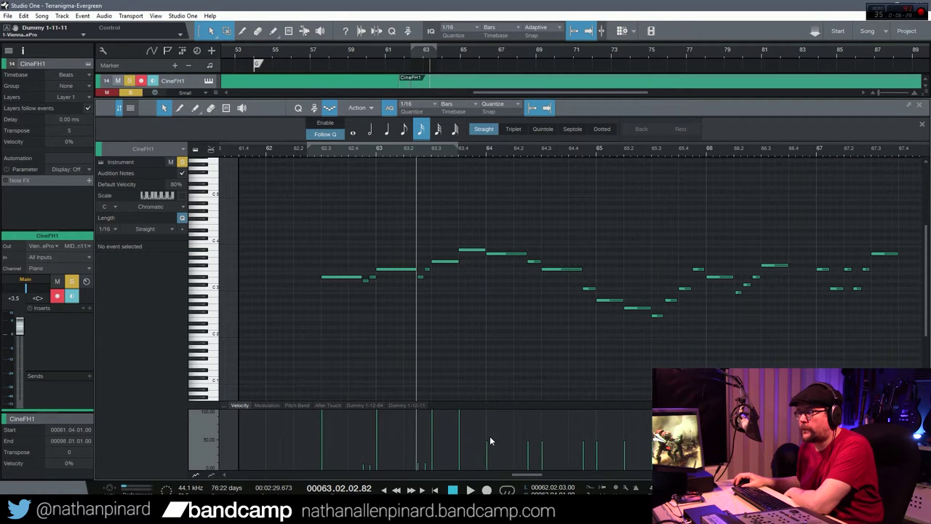
# Drop the Dummy 1-12-64 controller to zero just before bar 64, raise it to maximum near 64.2, and drop it again shortly after 64.3.
pyautogui.click(366, 406)
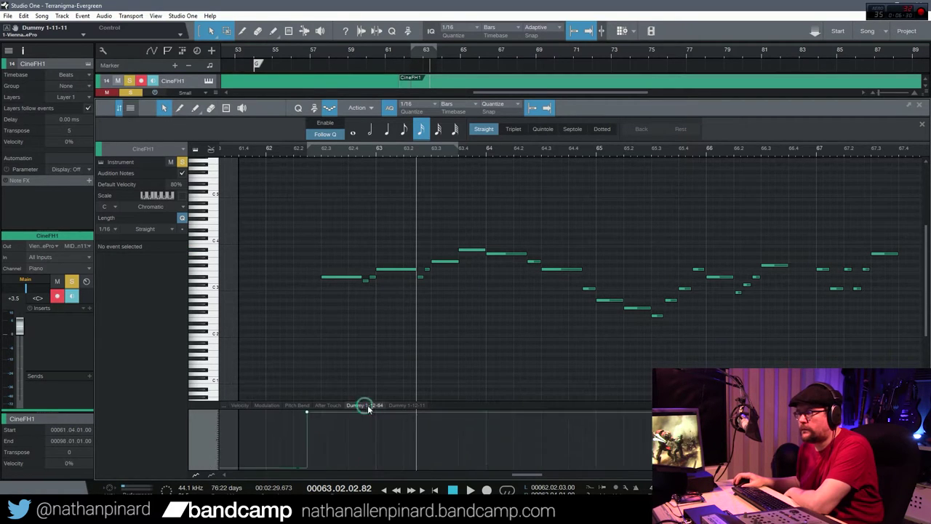
pyautogui.click(473, 415)
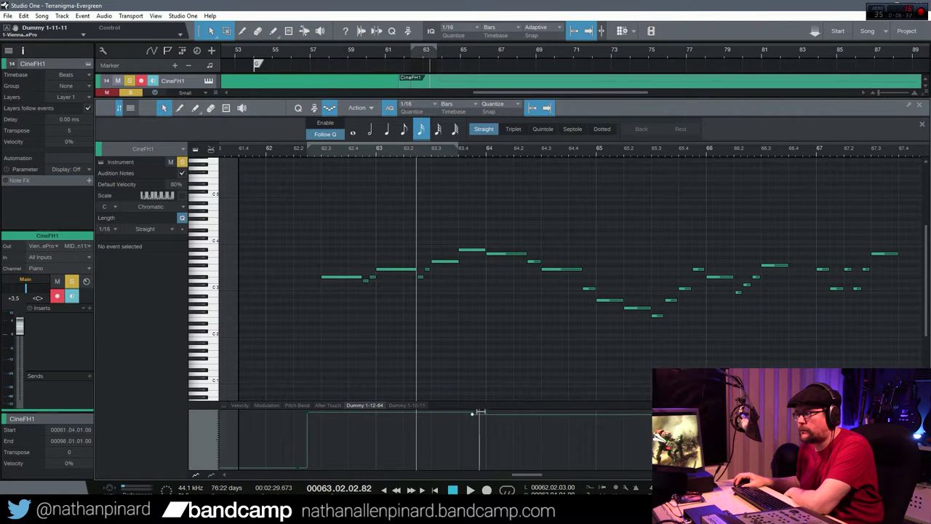
pyautogui.click(480, 467)
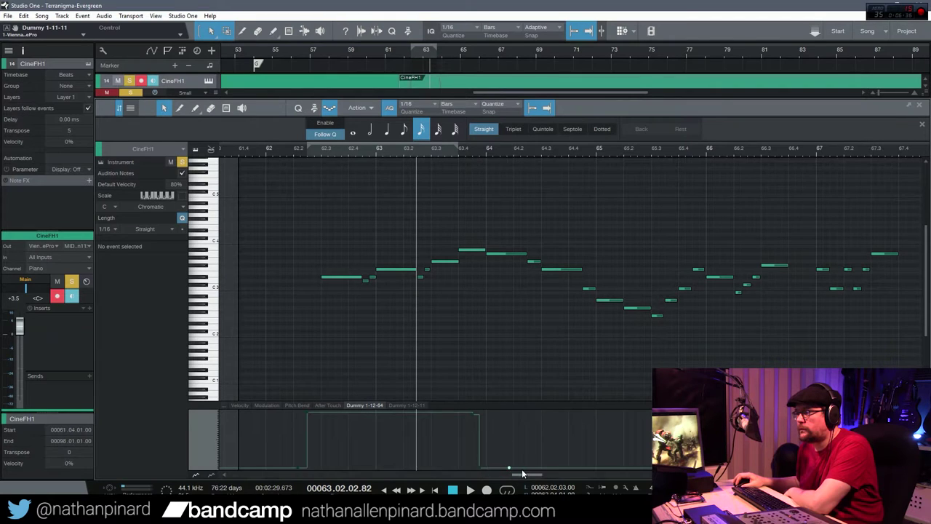
pyautogui.moveTo(513, 469); pyautogui.dragTo(514, 409)
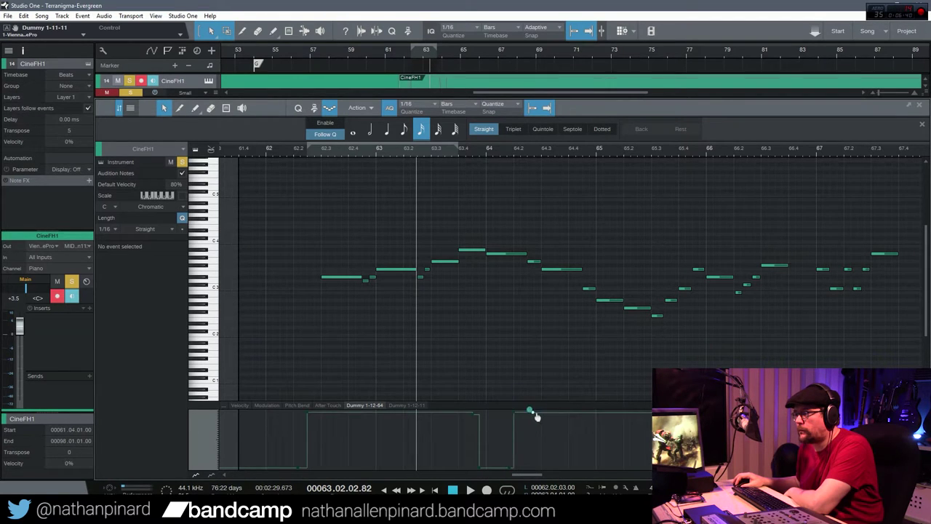
pyautogui.click(538, 467)
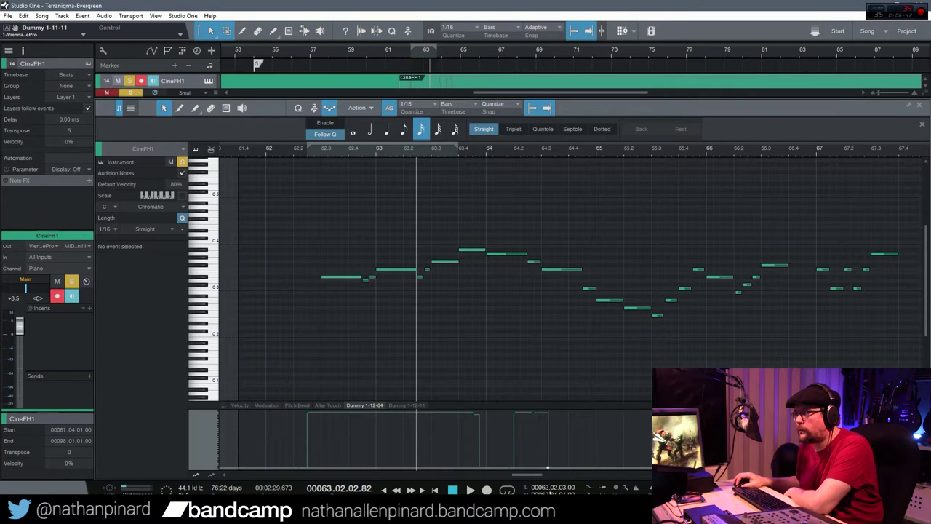
# Play the phrase from bar 62 to hear the velocity and controller edits.
pyautogui.click(274, 149)
pyautogui.press('space')
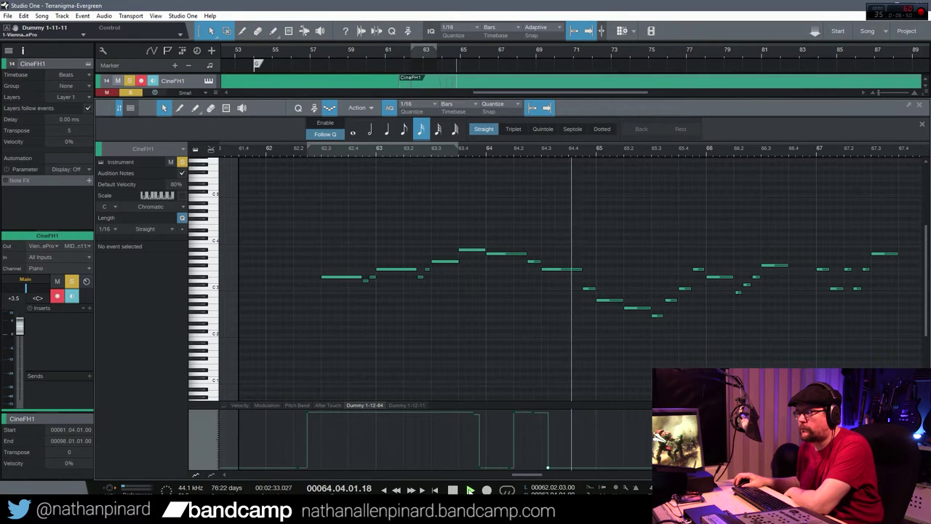
pyautogui.press('space')
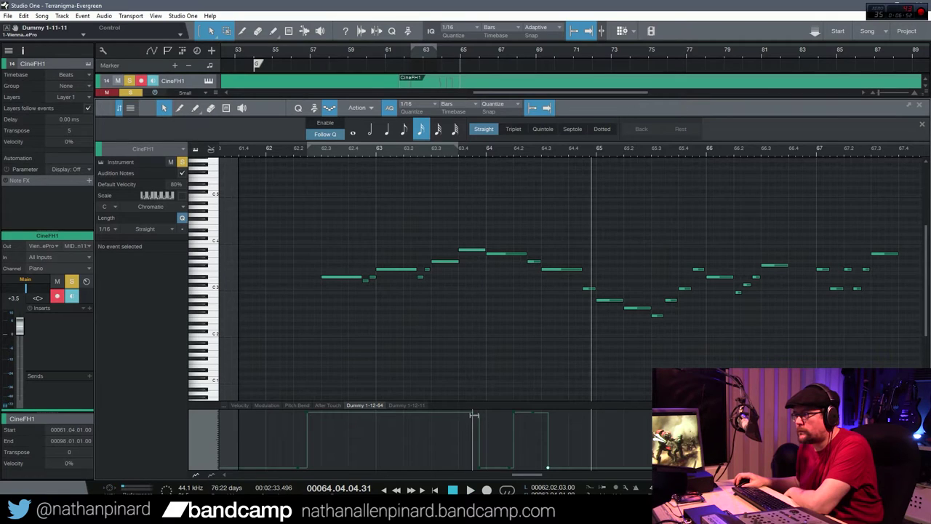
# Raise the Modulation to maximum just after bar 62 and play the phrase from bar 62.
pyautogui.click(267, 406)
pyautogui.moveTo(284, 440); pyautogui.dragTo(283, 383)
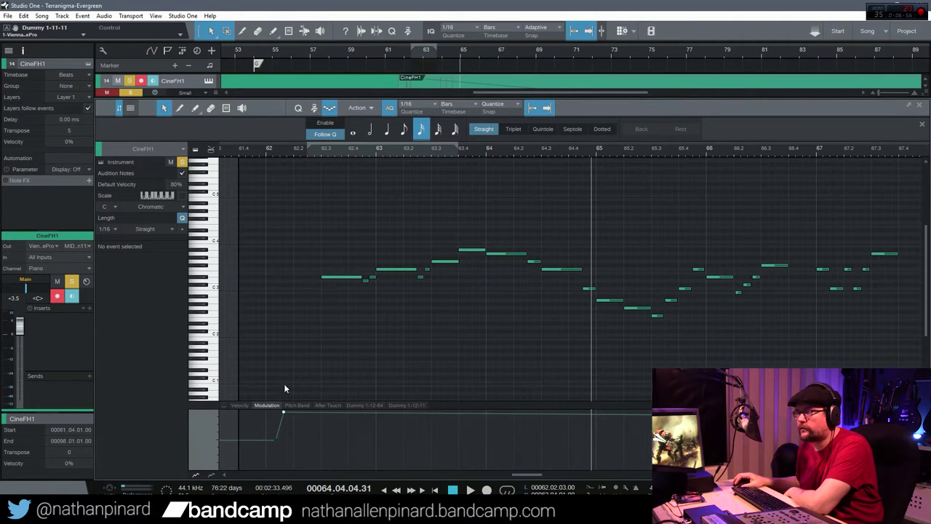
pyautogui.click(276, 149)
pyautogui.press('space')
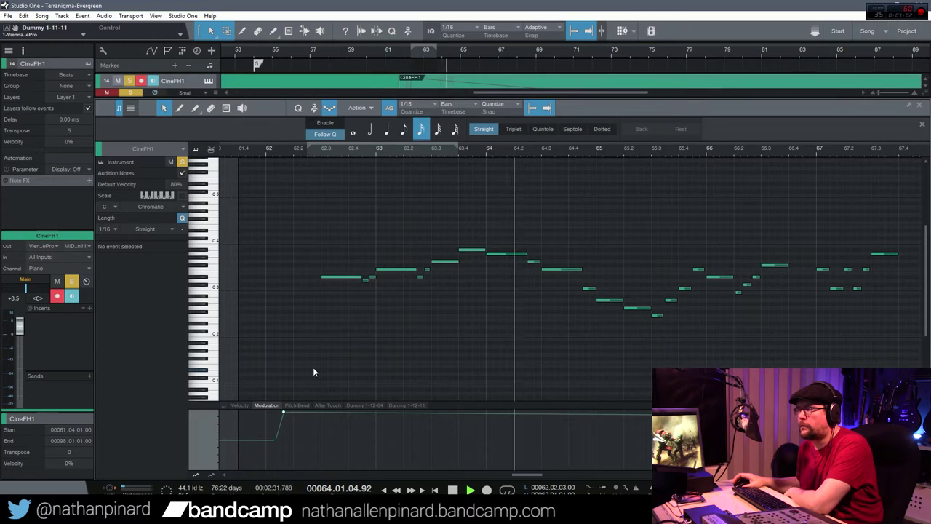
pyautogui.press('space')
# Move the last drop in the Dummy 1-12-64 controller slightly earlier, to about beat 64.3, and replay the phrase.
pyautogui.click(373, 405)
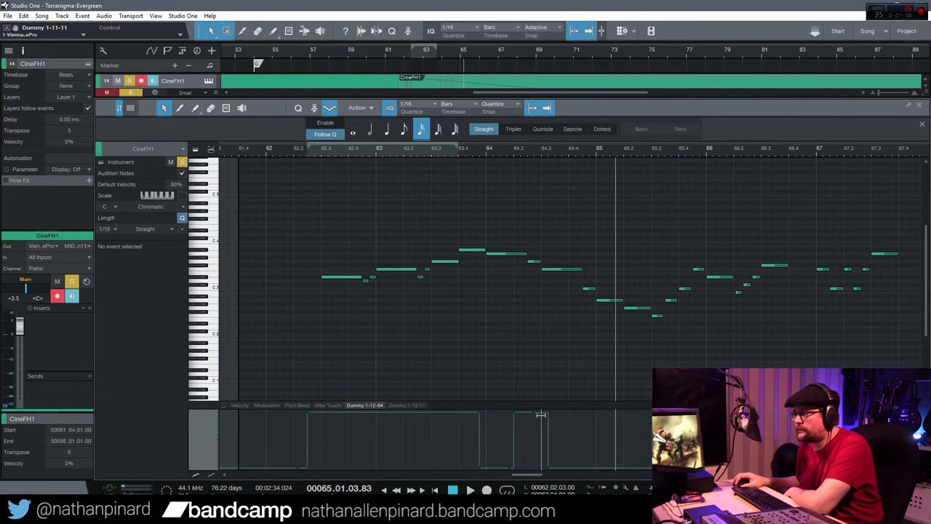
pyautogui.moveTo(549, 469); pyautogui.dragTo(541, 469)
pyautogui.click(297, 150)
pyautogui.press('space')
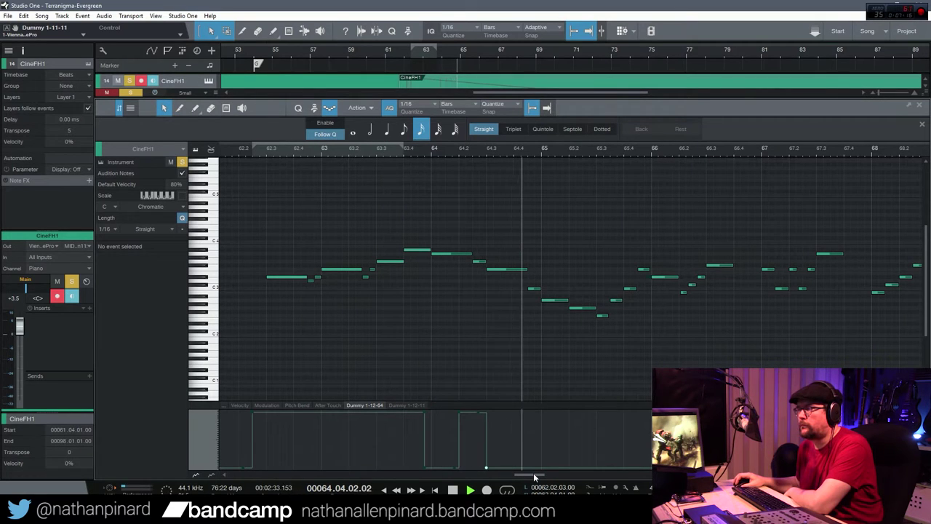
pyautogui.click(436, 490)
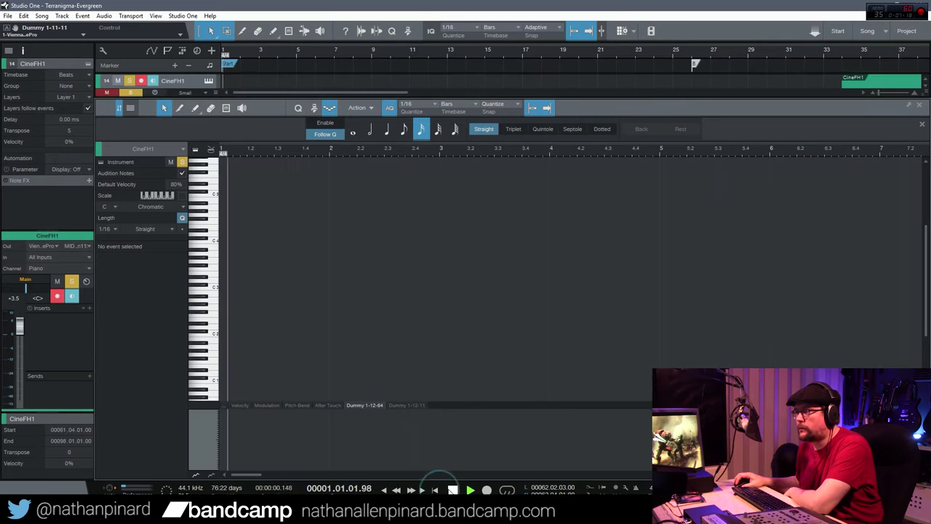
pyautogui.click(452, 489)
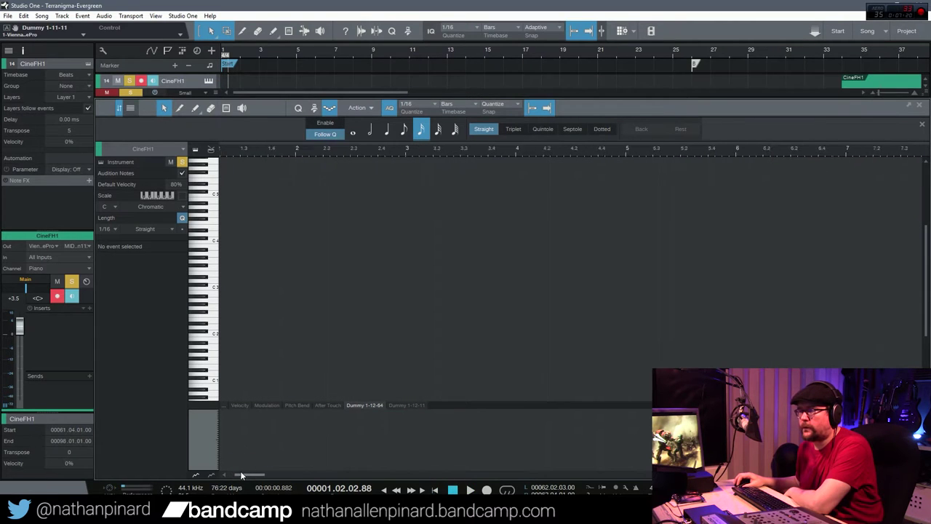
# Return to the arrangement and open the earlier CineFH1 event starting at bar 34 for note editing.
pyautogui.press('F2')
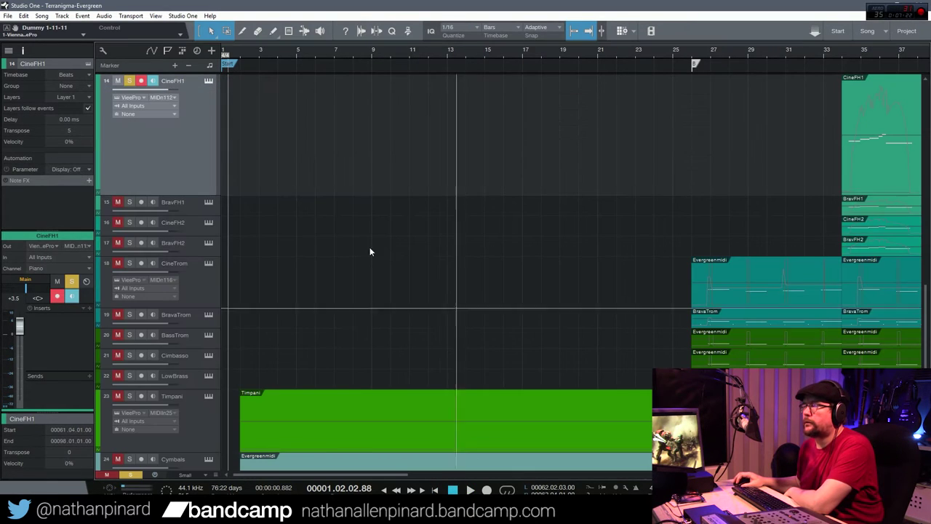
pyautogui.moveTo(351, 476); pyautogui.dragTo(466, 474)
pyautogui.doubleClick(430, 182)
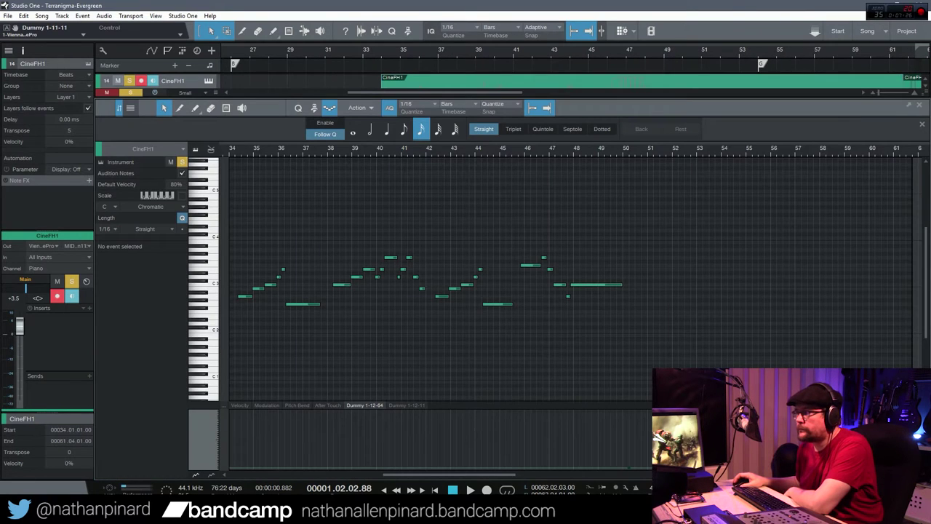
# Raise the Dummy 1-12-64 controller to maximum from beat 64.4 onward and play the passage.
pyautogui.moveTo(880, 475); pyautogui.dragTo(890, 474)
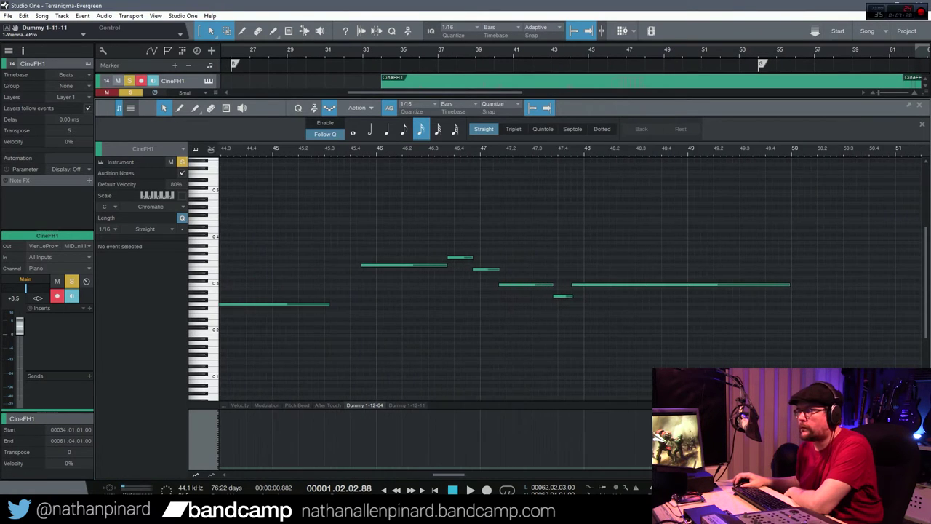
pyautogui.moveTo(457, 476); pyautogui.dragTo(520, 442)
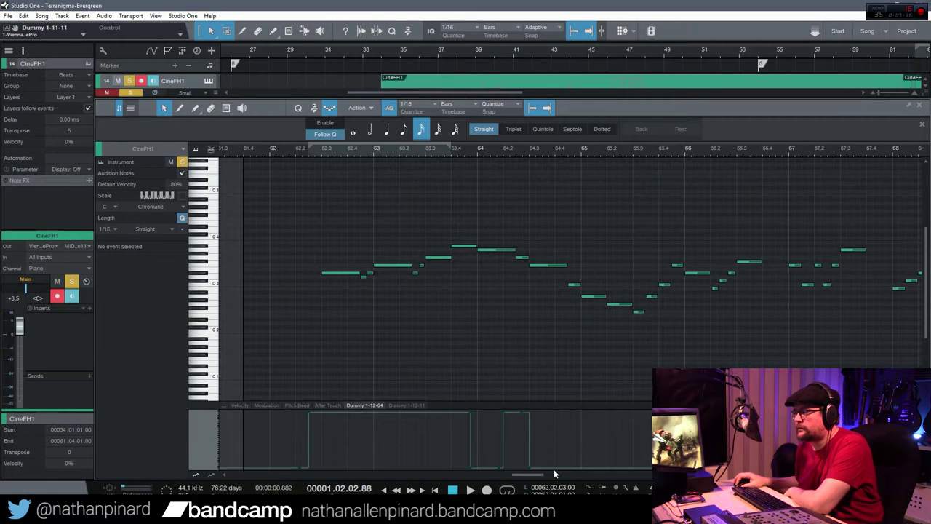
pyautogui.moveTo(551, 465); pyautogui.dragTo(560, 402)
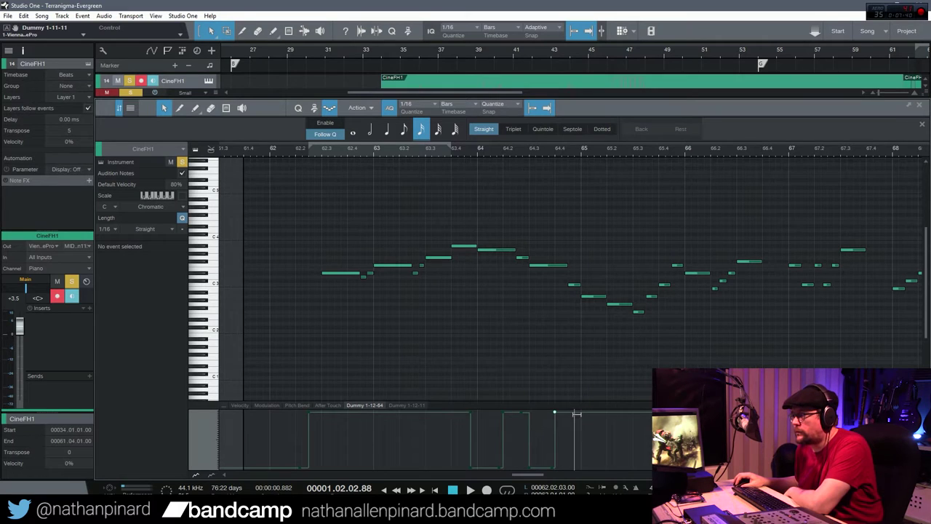
pyautogui.moveTo(881, 474); pyautogui.dragTo(887, 474)
pyautogui.moveTo(529, 475); pyautogui.dragTo(532, 476)
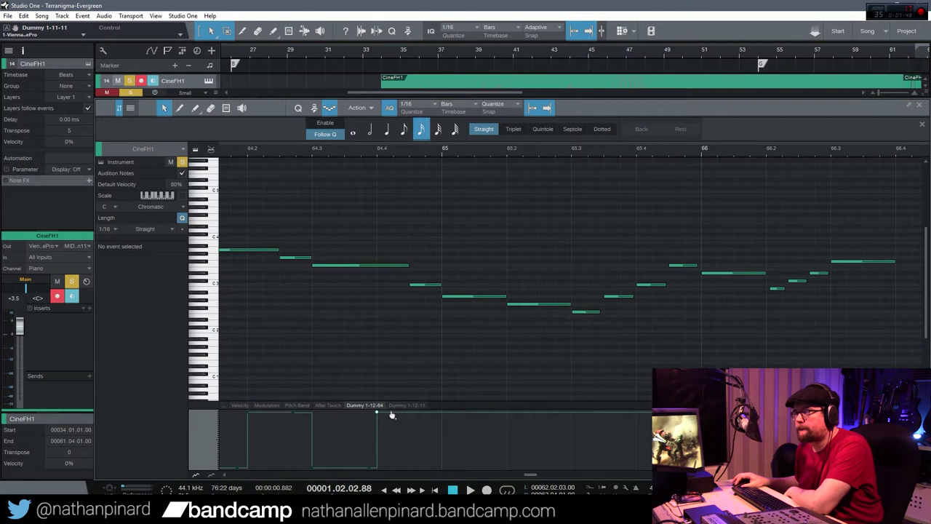
pyautogui.press('space')
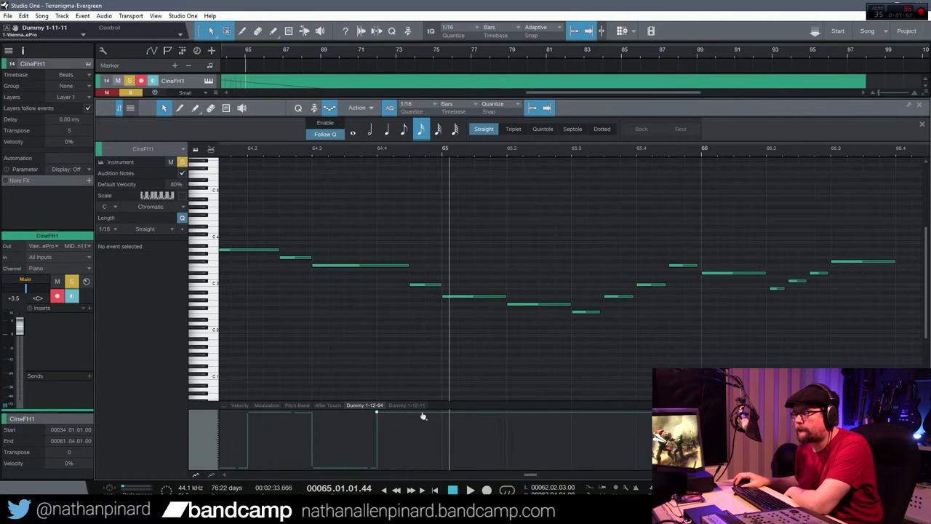
# Set the note velocities at 65.1 and 65.2 to 100%, lower the short notes from 65.3 to about 25%, and replay from 64.2.
pyautogui.click(240, 405)
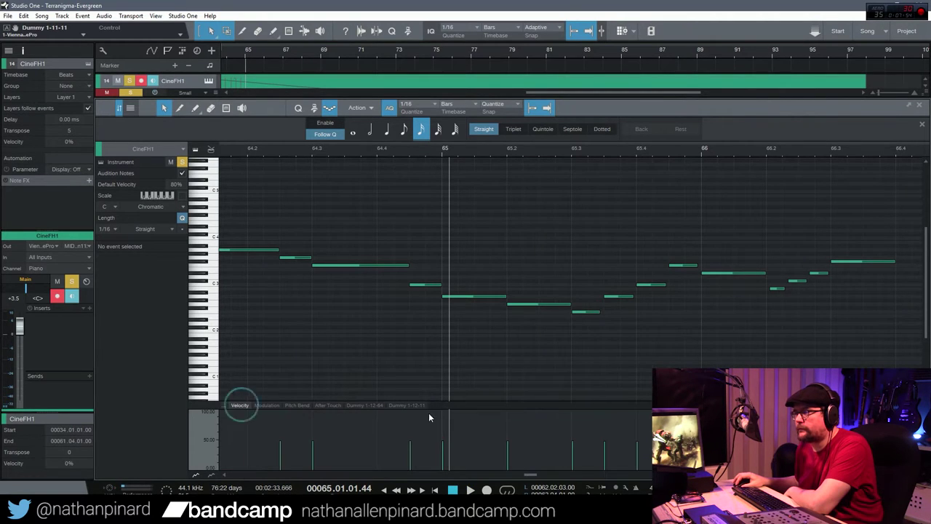
pyautogui.click(446, 441)
pyautogui.click(511, 447)
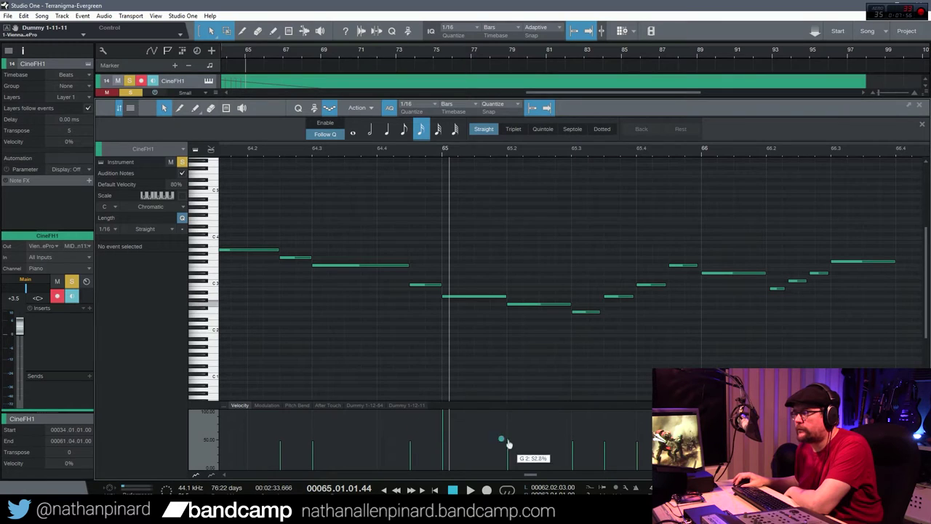
pyautogui.click(637, 456)
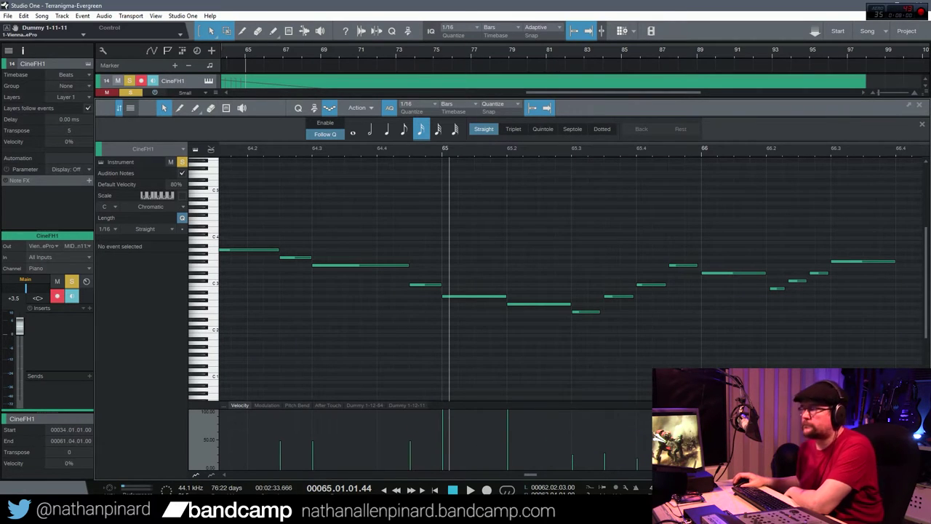
pyautogui.click(234, 154)
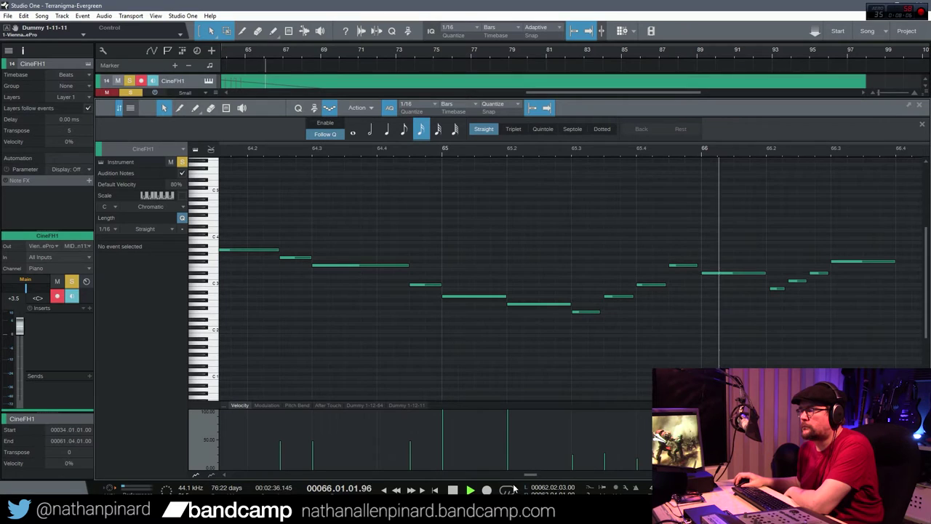
# Set the long notes at beats 66.1 and 66.3 to 100% velocity and lower the three short notes between them.
pyautogui.moveTo(531, 474); pyautogui.dragTo(539, 474)
pyautogui.click(400, 405)
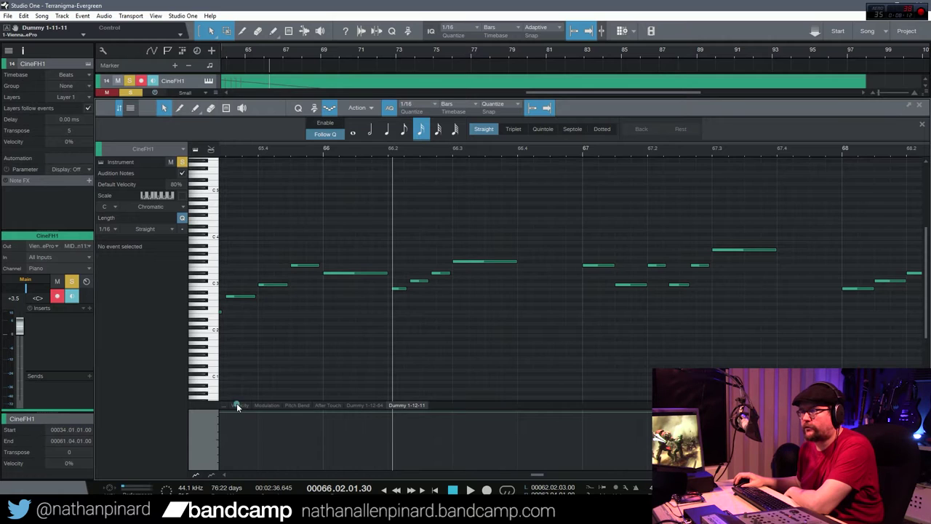
pyautogui.click(236, 405)
pyautogui.moveTo(320, 448); pyautogui.dragTo(336, 355)
pyautogui.moveTo(393, 448)
pyautogui.mouseDown()
pyautogui.moveTo(412, 456)
pyautogui.moveTo(415, 476)
pyautogui.moveTo(433, 453)
pyautogui.moveTo(453, 461)
pyautogui.moveTo(453, 411)
pyautogui.mouseUp()
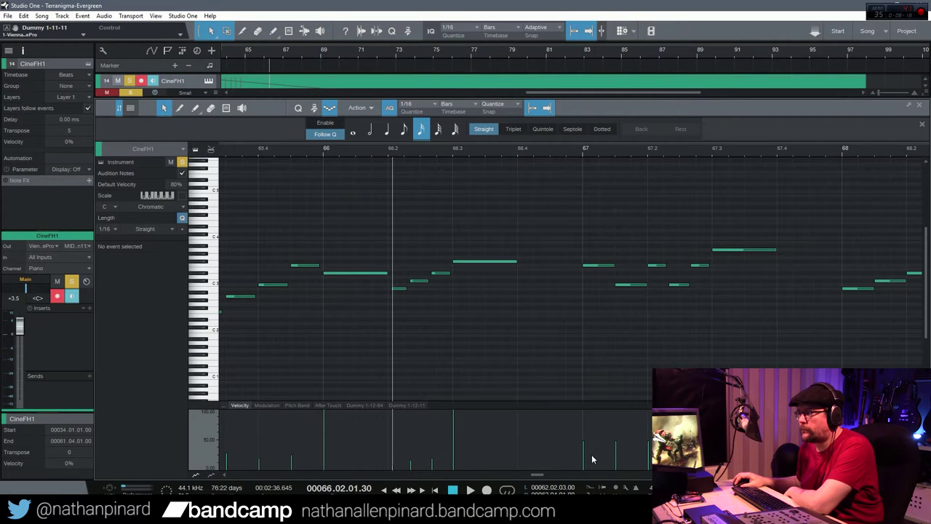
# Set bar 67's first two notes to about 65–70% velocity, its short notes very low and the 67.3 note to 100%, and replay.
pyautogui.moveTo(586, 451)
pyautogui.mouseDown()
pyautogui.moveTo(586, 442)
pyautogui.moveTo(619, 441)
pyautogui.mouseUp()
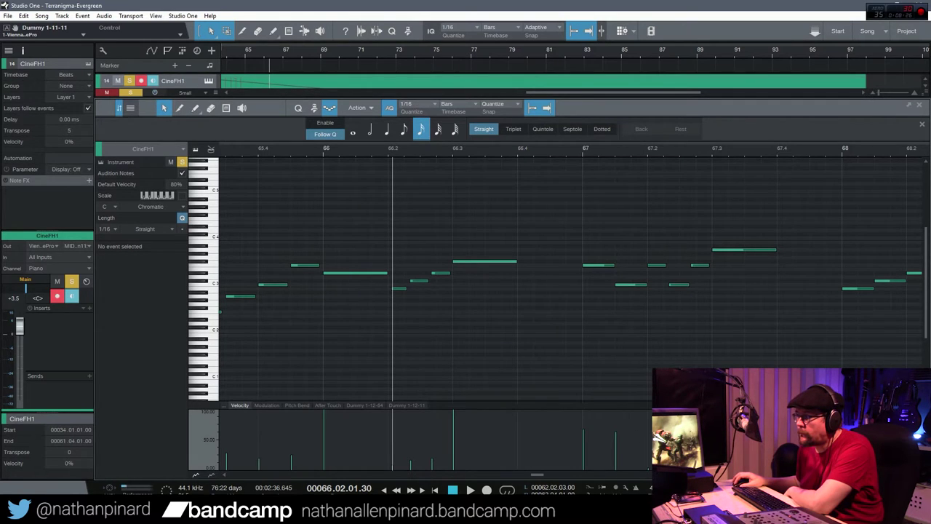
pyautogui.click(242, 150)
pyautogui.press('space')
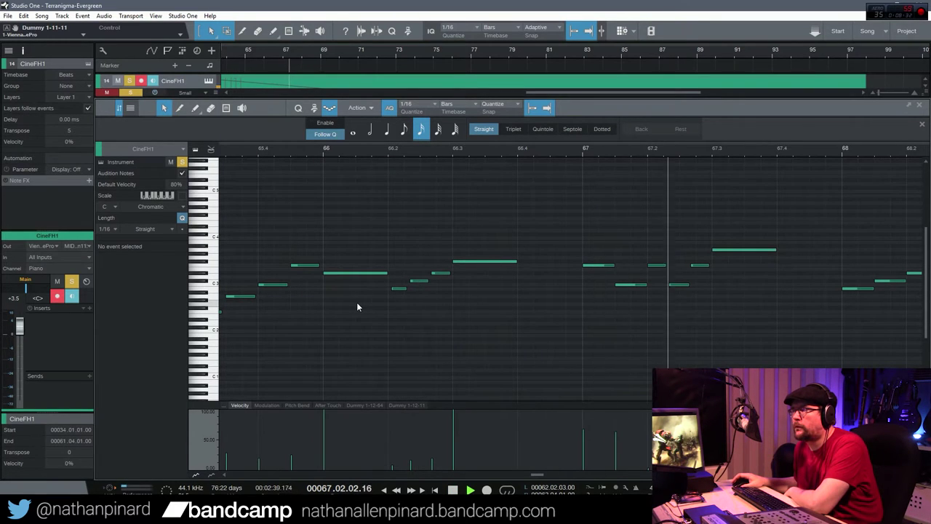
pyautogui.press('space')
# Set the velocities of the first four notes in bar 68 to about 70% and play them back.
pyautogui.moveTo(539, 474); pyautogui.dragTo(542, 474)
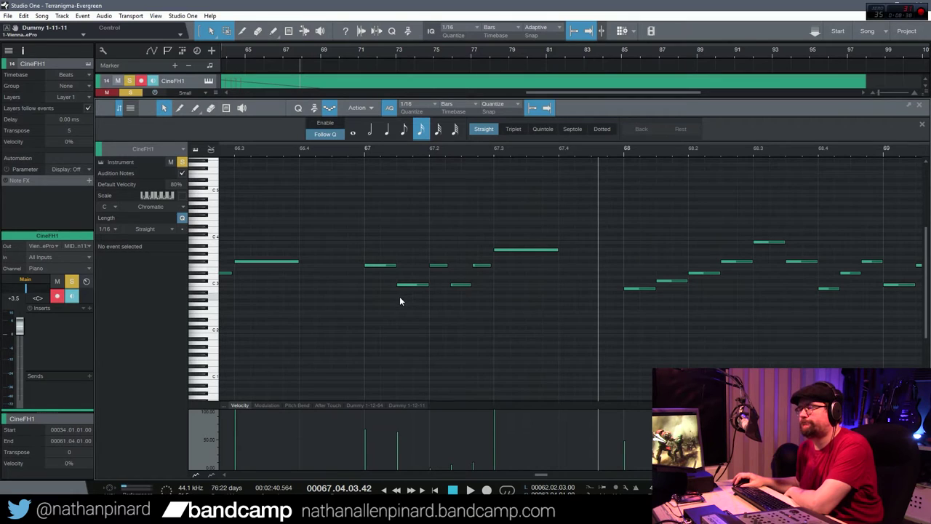
pyautogui.click(405, 405)
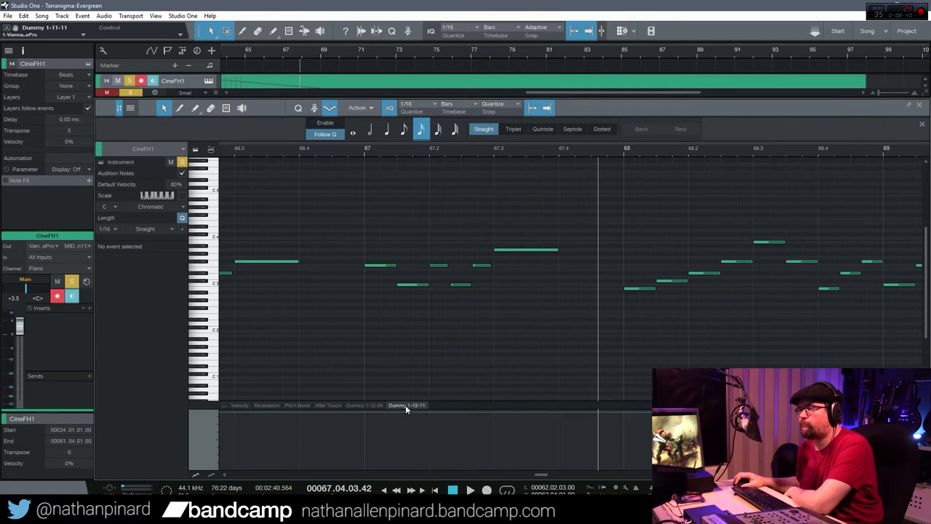
pyautogui.click(239, 405)
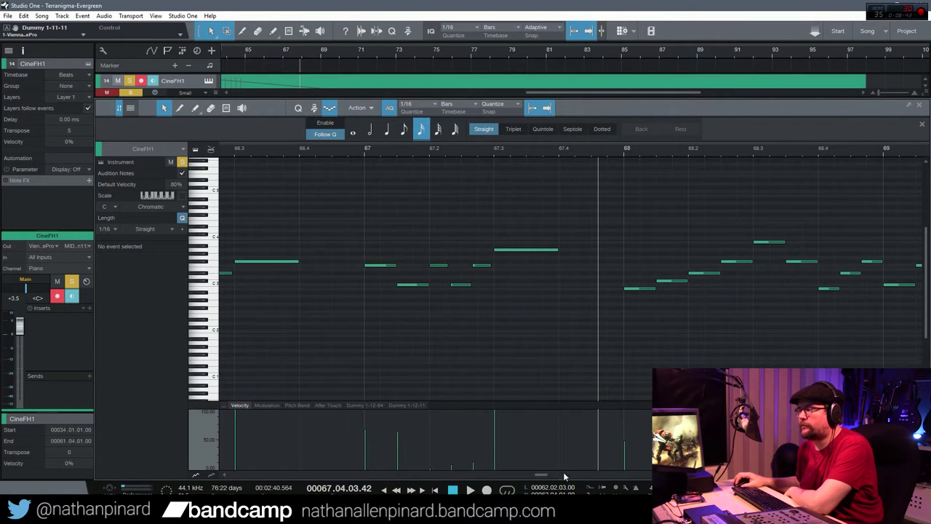
pyautogui.moveTo(540, 476); pyautogui.dragTo(545, 475)
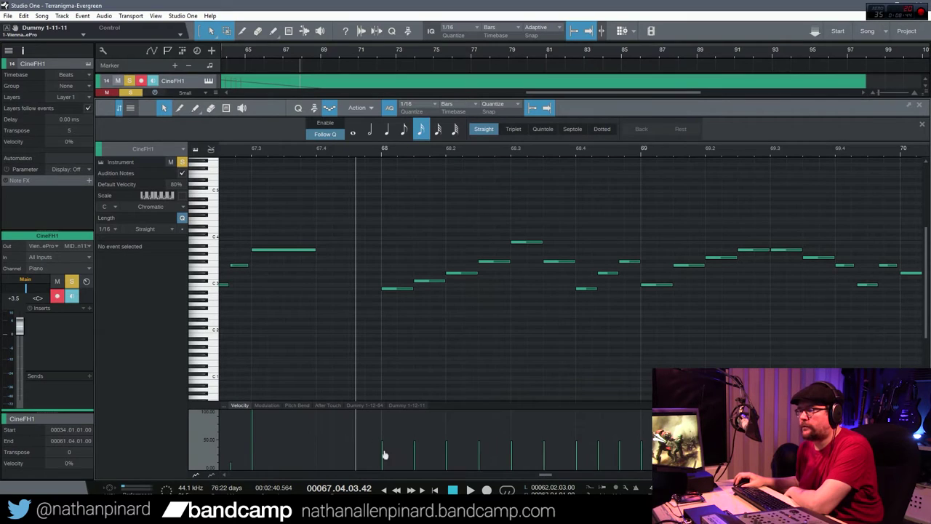
pyautogui.moveTo(386, 434)
pyautogui.mouseDown()
pyautogui.moveTo(386, 410)
pyautogui.moveTo(390, 472)
pyautogui.moveTo(392, 416)
pyautogui.moveTo(392, 437)
pyautogui.moveTo(480, 442)
pyautogui.mouseUp()
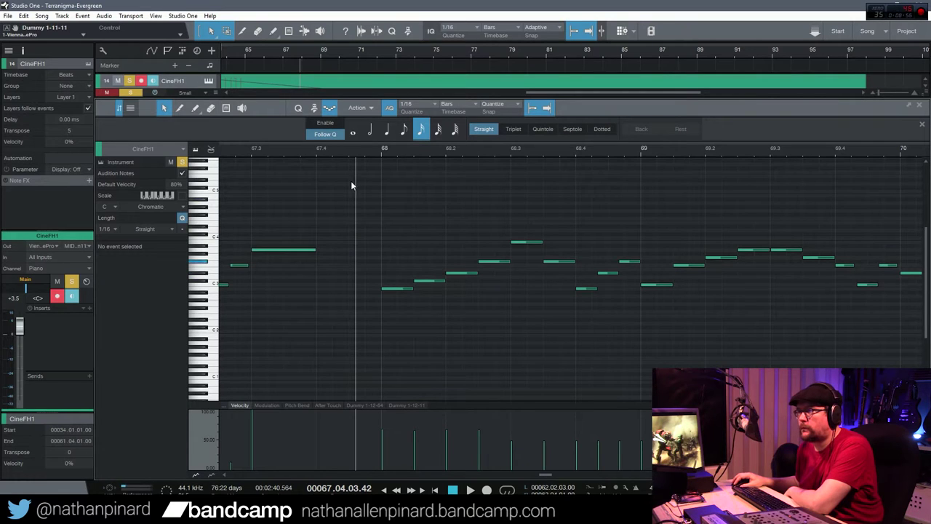
pyautogui.press('space')
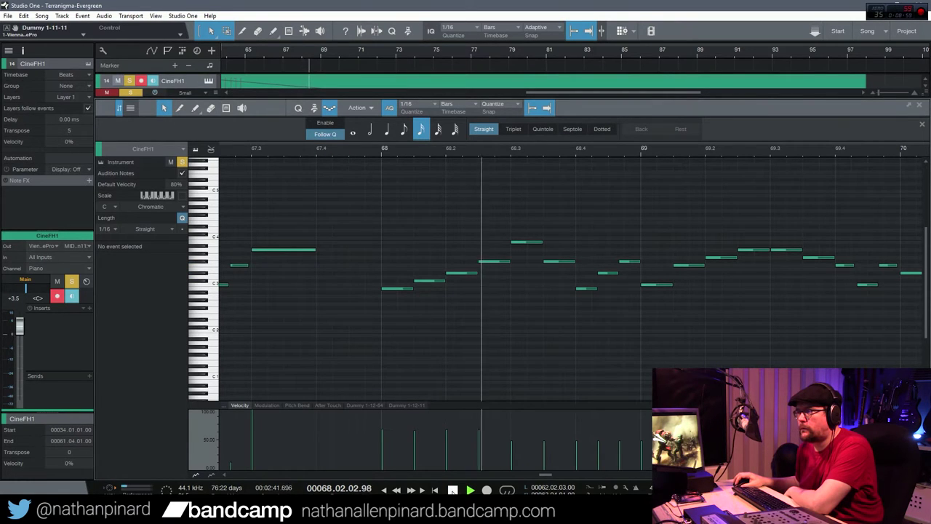
pyautogui.click(453, 489)
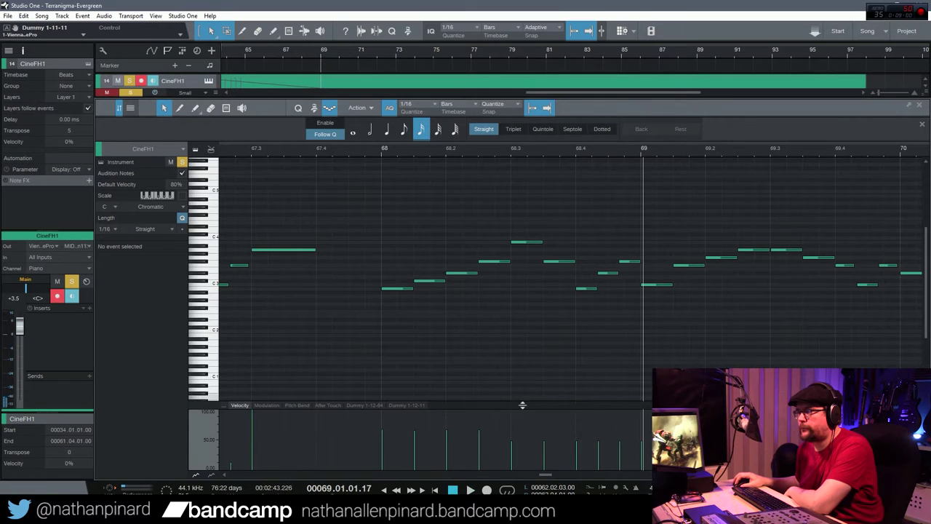
# Raise the two notes at beat 68.3 to 100% velocity, replay the phrase, and lower the three short notes from 68.4 to near minimum.
pyautogui.moveTo(512, 451)
pyautogui.mouseDown()
pyautogui.moveTo(513, 467)
pyautogui.moveTo(532, 419)
pyautogui.mouseUp()
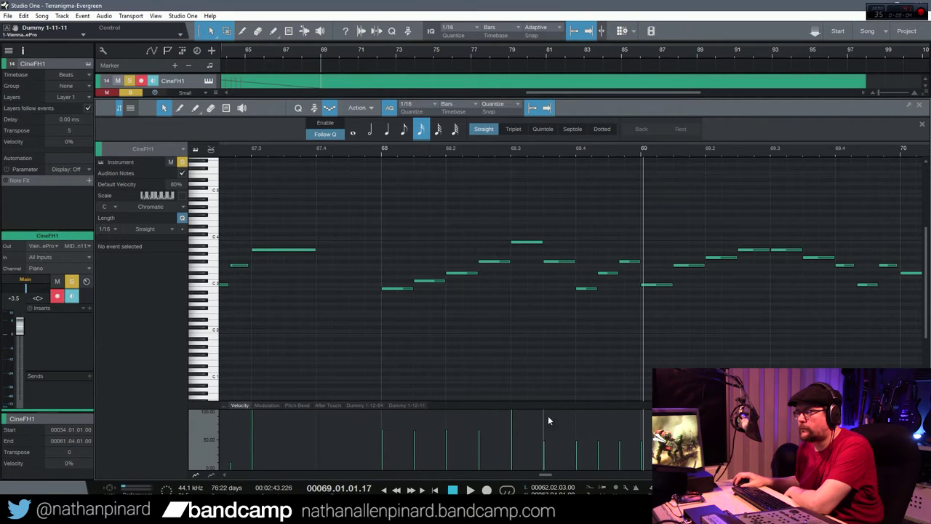
pyautogui.click(334, 149)
pyautogui.click(266, 149)
pyautogui.press('space')
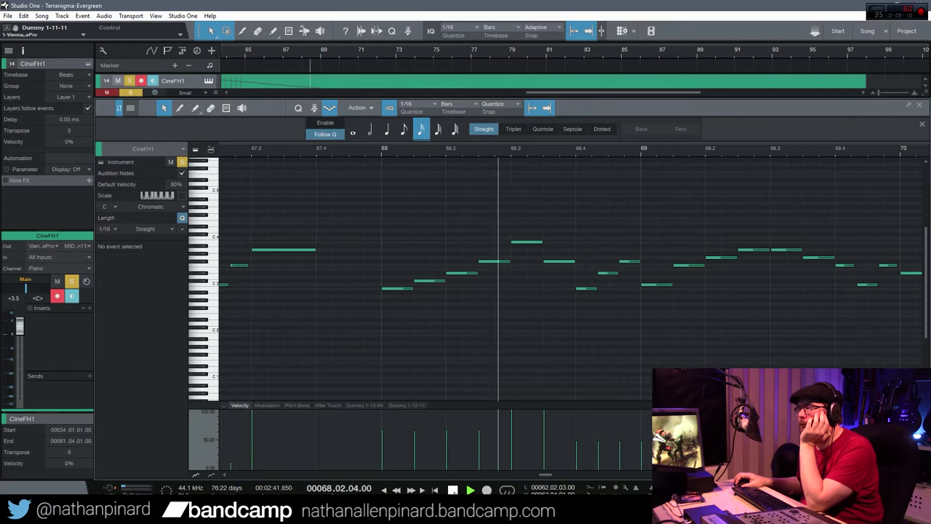
pyautogui.press('space')
pyautogui.moveTo(575, 451)
pyautogui.mouseDown()
pyautogui.moveTo(579, 473)
pyautogui.moveTo(610, 467)
pyautogui.mouseUp()
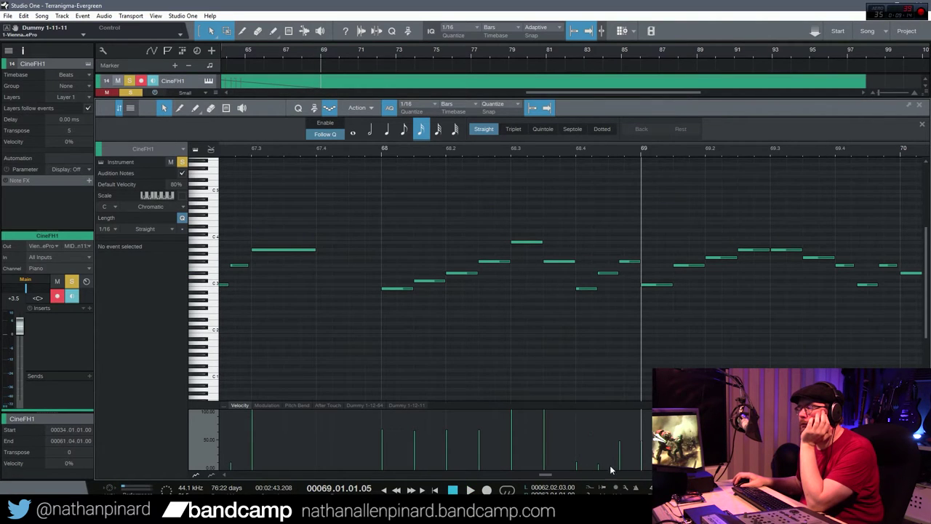
# Try lowering the first four notes of bar 68 to about 45% velocity and replay the phrase.
pyautogui.moveTo(381, 436)
pyautogui.mouseDown()
pyautogui.moveTo(387, 453)
pyautogui.moveTo(383, 436)
pyautogui.mouseUp()
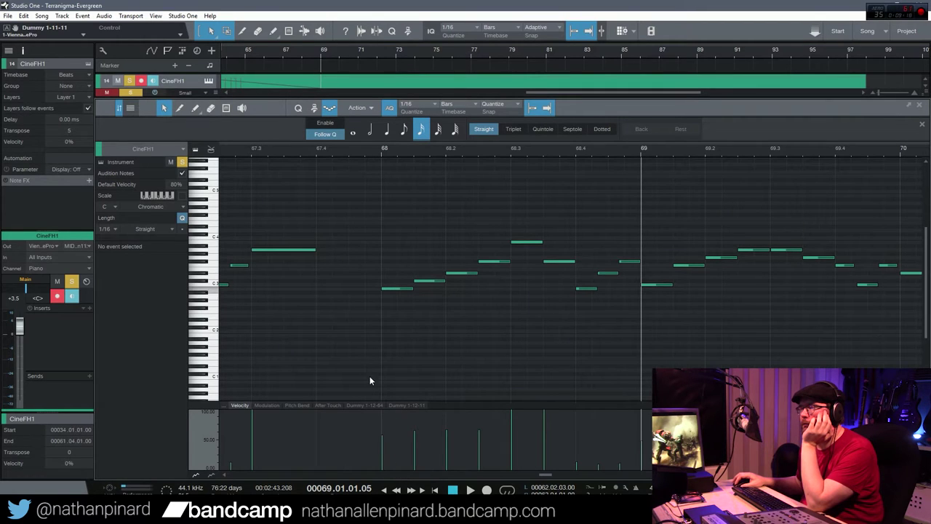
pyautogui.click(372, 151)
pyautogui.press('space')
pyautogui.press('space')
pyautogui.moveTo(413, 445); pyautogui.dragTo(413, 452)
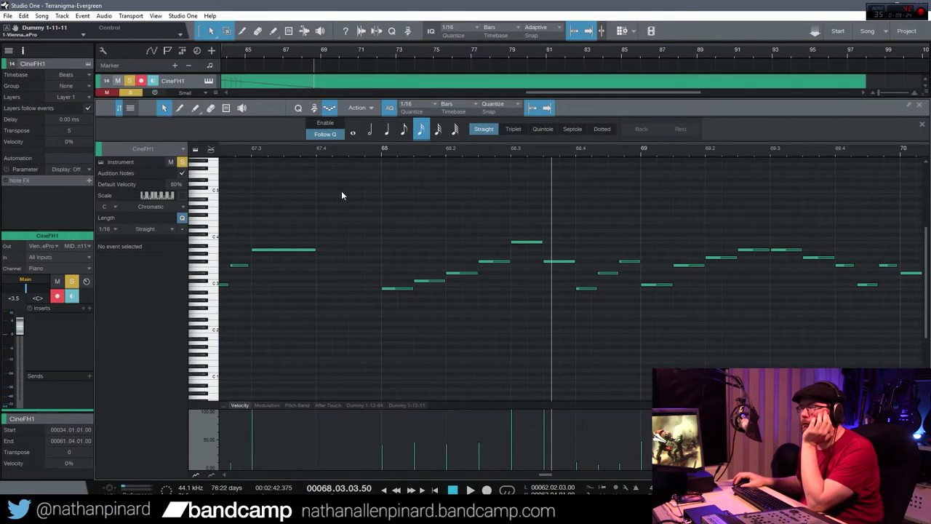
pyautogui.click(332, 154)
pyautogui.press('space')
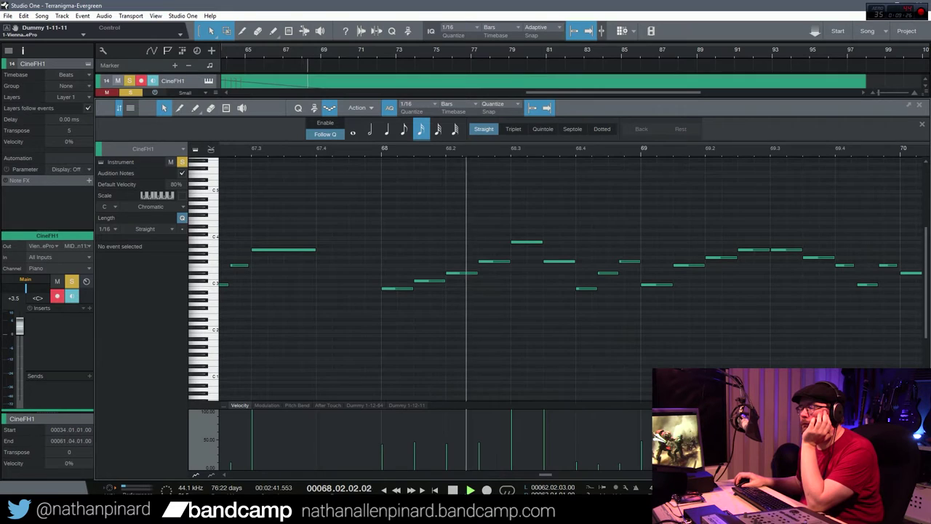
pyautogui.press('space')
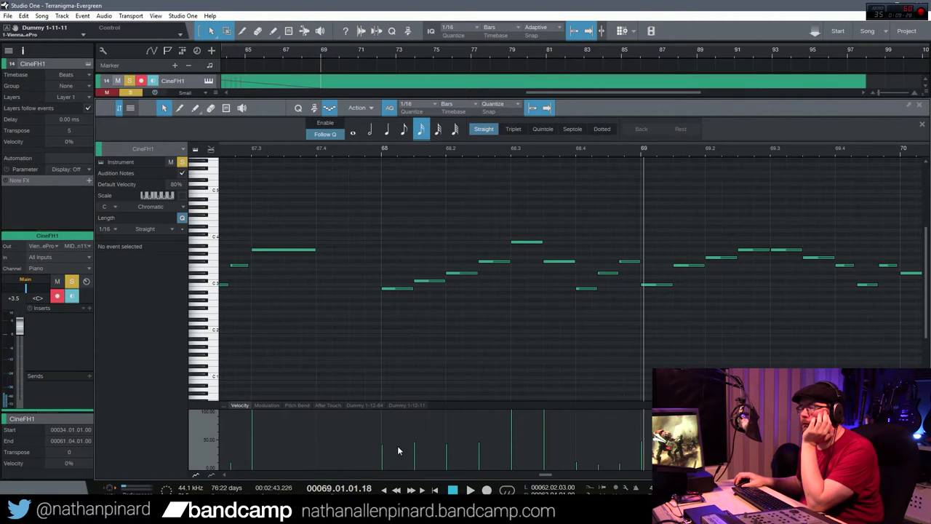
# Shape the first four velocities of bar 68 from about 75% down to 62%, and set bar 69's opening notes to about 65%.
pyautogui.moveTo(384, 456)
pyautogui.mouseDown()
pyautogui.moveTo(384, 412)
pyautogui.moveTo(375, 424)
pyautogui.moveTo(410, 449)
pyautogui.moveTo(478, 440)
pyautogui.mouseUp()
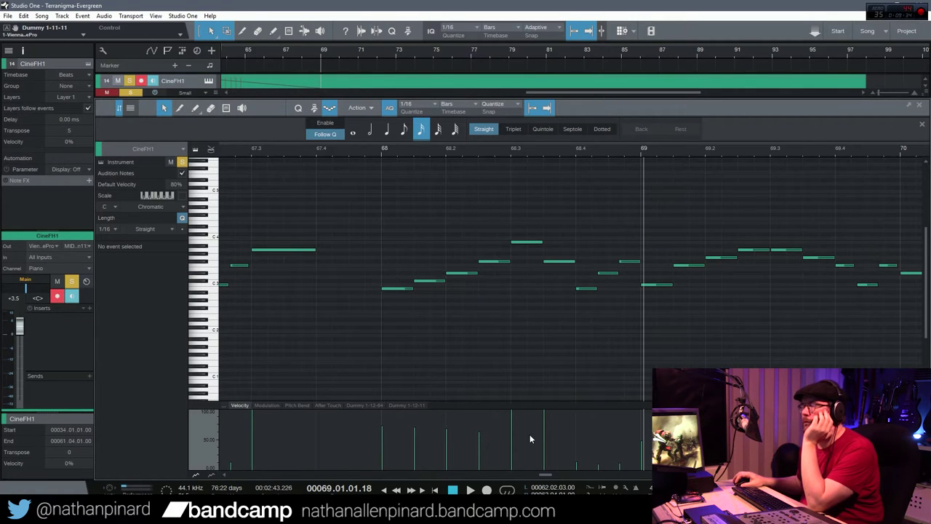
pyautogui.moveTo(545, 475); pyautogui.dragTo(547, 475)
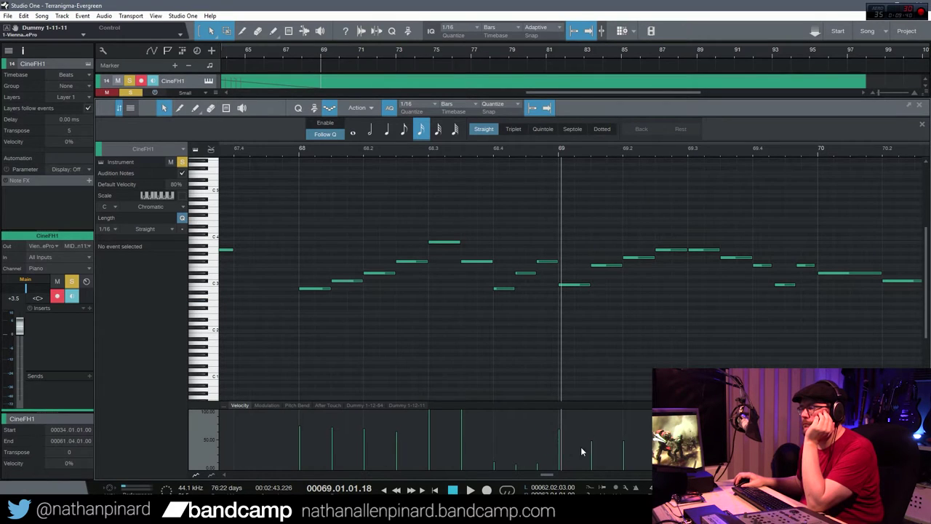
pyautogui.moveTo(593, 442); pyautogui.dragTo(625, 442)
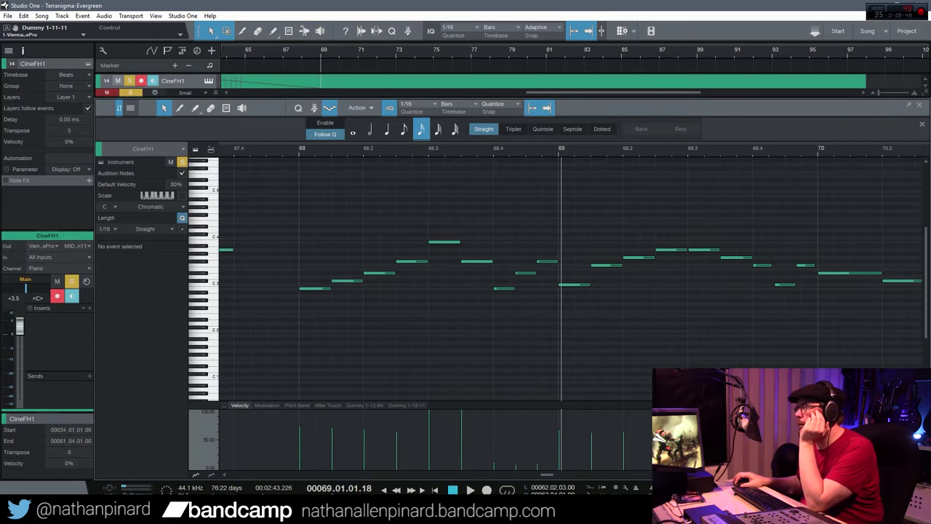
# Set bar 70's first two notes to 100% velocity, the next two to about 70%, and lower the repeated short notes and bar 71's note.
pyautogui.hscroll(4, 549, 478)
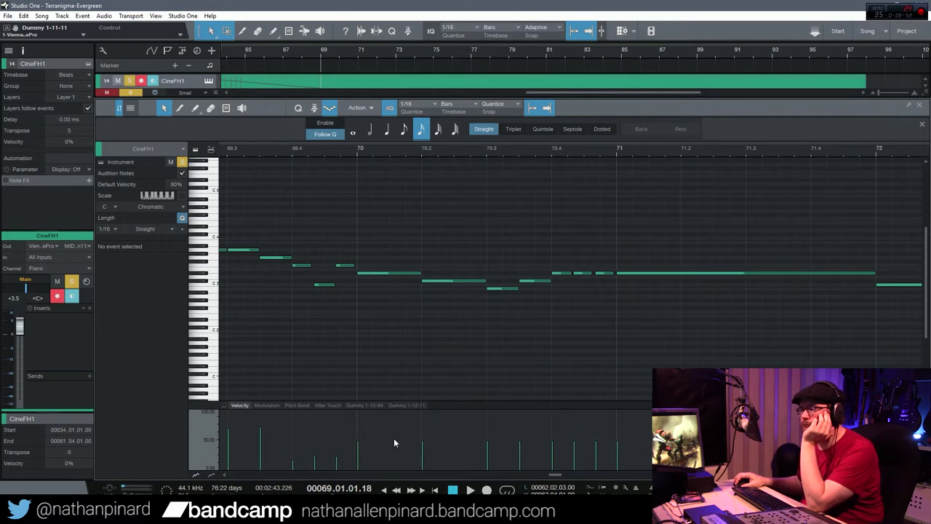
pyautogui.click(357, 443)
pyautogui.moveTo(422, 453); pyautogui.dragTo(426, 393)
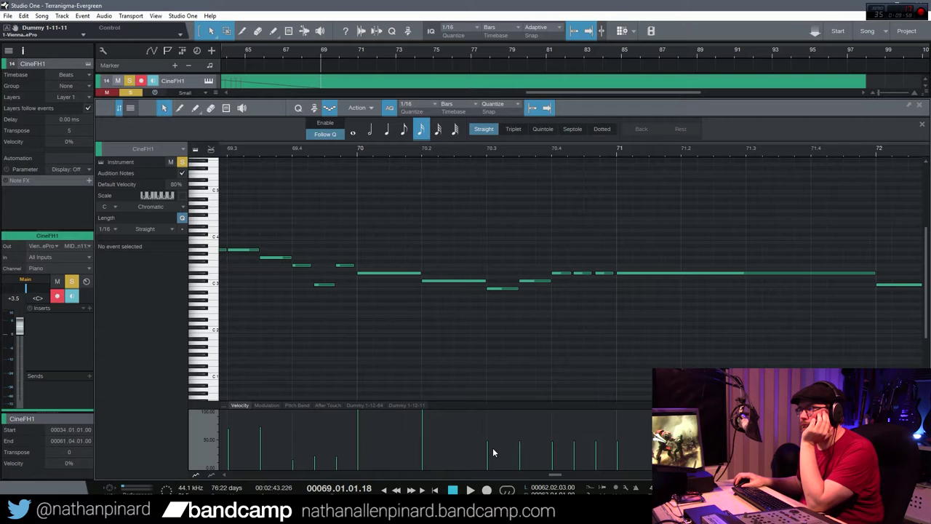
pyautogui.moveTo(493, 448)
pyautogui.mouseDown()
pyautogui.moveTo(494, 434)
pyautogui.moveTo(521, 438)
pyautogui.moveTo(558, 473)
pyautogui.moveTo(603, 482)
pyautogui.moveTo(541, 475)
pyautogui.mouseUp()
# Replay the phrase from bar 69 and drop the CC64 legato pedal to zero just before bar 71.
pyautogui.click(233, 151)
pyautogui.press('space')
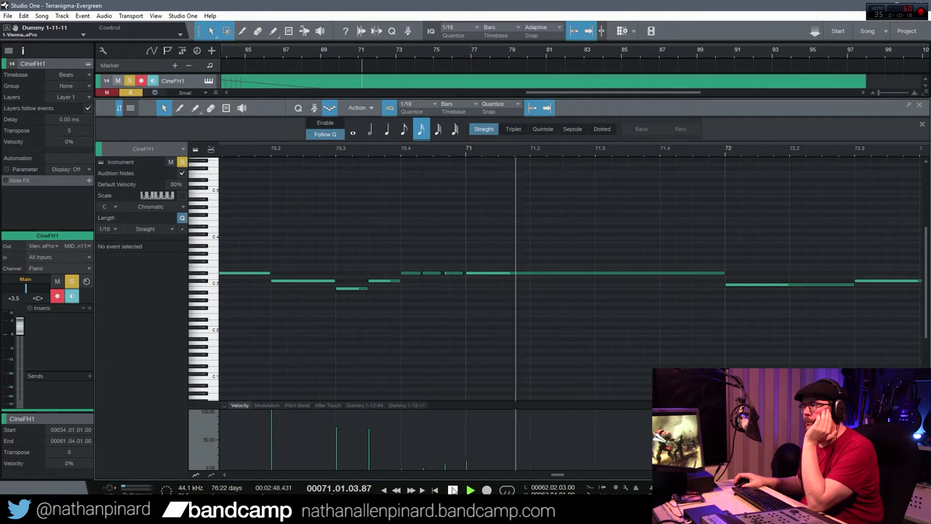
pyautogui.press('space')
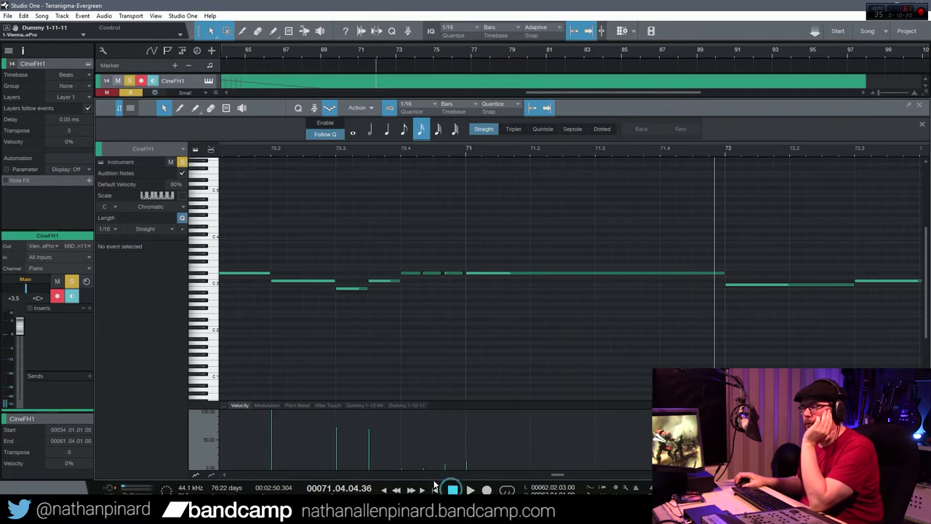
pyautogui.click(367, 405)
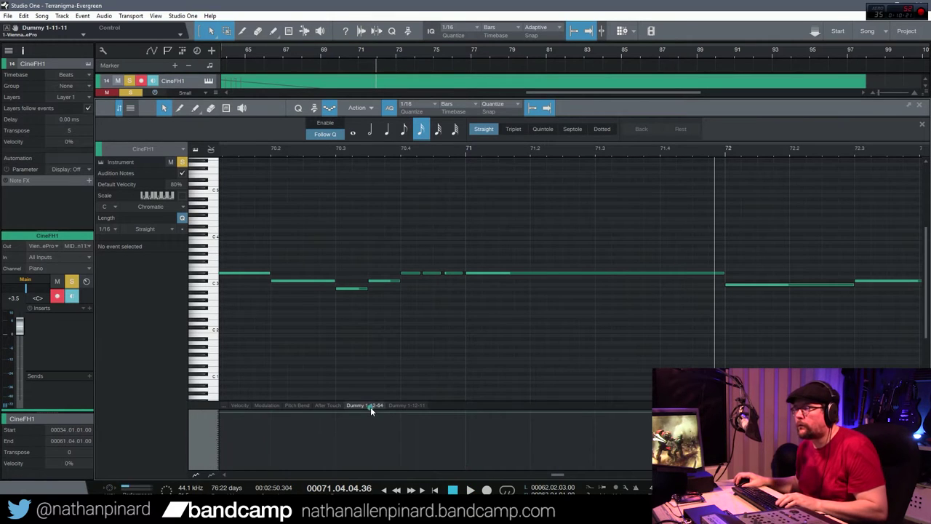
pyautogui.click(450, 415)
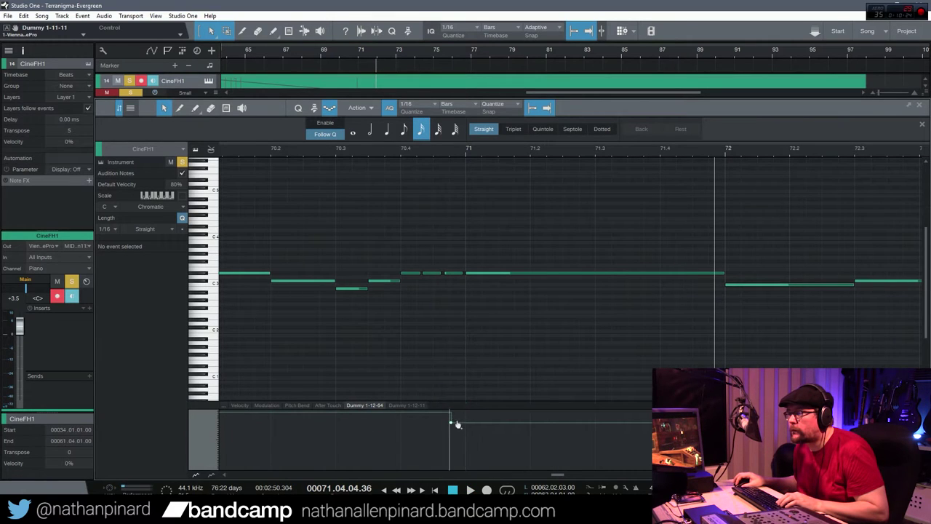
pyautogui.moveTo(450, 421); pyautogui.dragTo(451, 467)
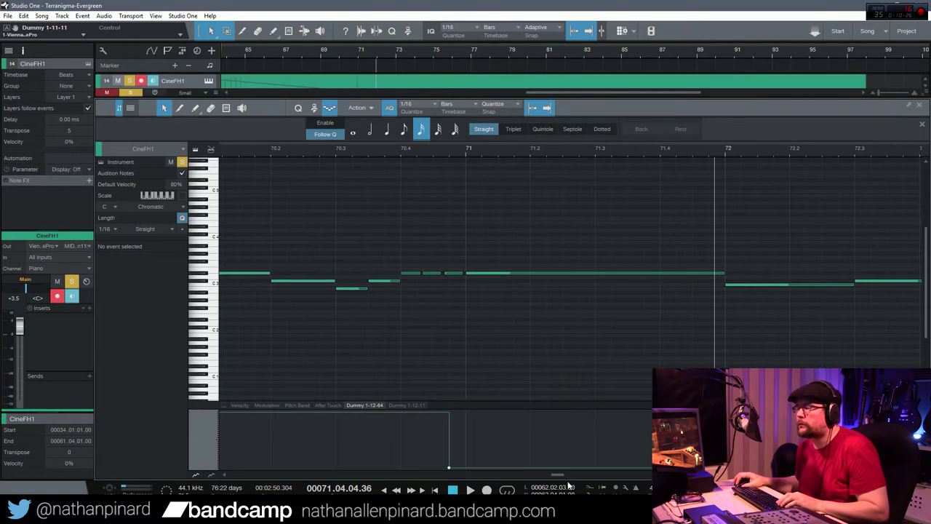
# Solo the Cine and Brav trumpet tracks together with CineFH1 and audition the section from bar 62.
pyautogui.moveTo(557, 470); pyautogui.dragTo(528, 474)
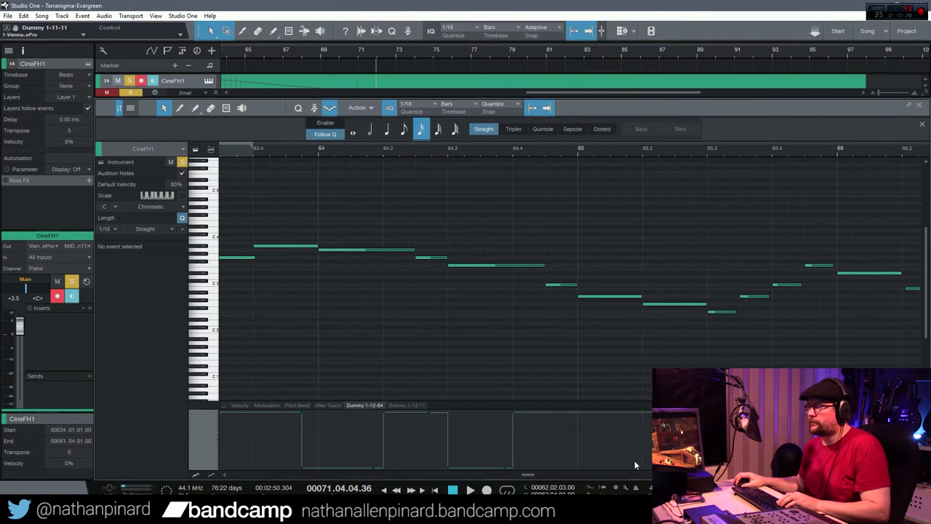
pyautogui.press('F2')
pyautogui.scroll(6, 351, 326)
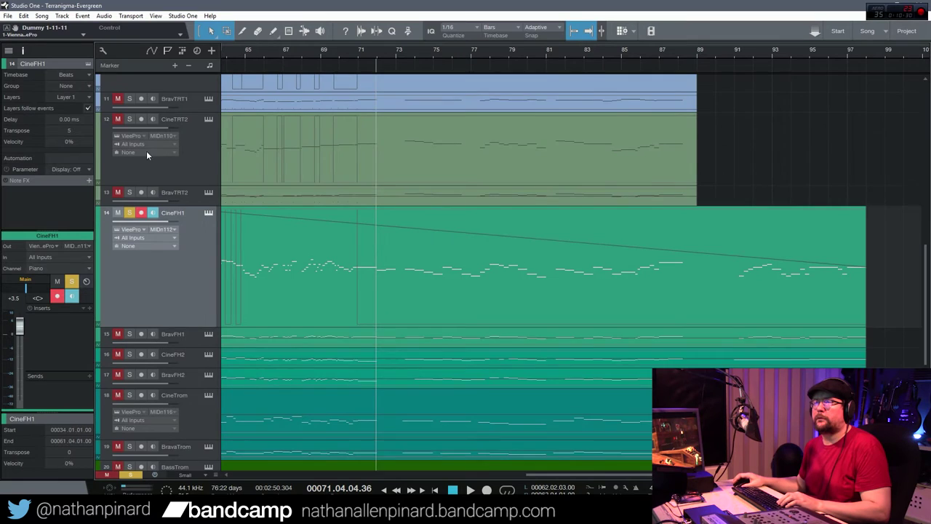
pyautogui.scroll(1, 144, 145)
pyautogui.scroll(5, 334, 260)
pyautogui.scroll(-3, 209, 180)
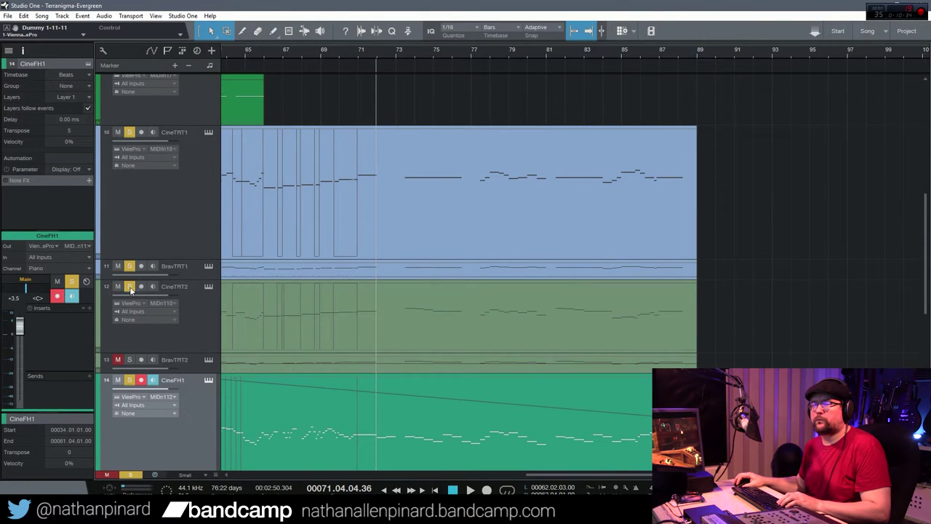
pyautogui.moveTo(547, 477); pyautogui.dragTo(511, 475)
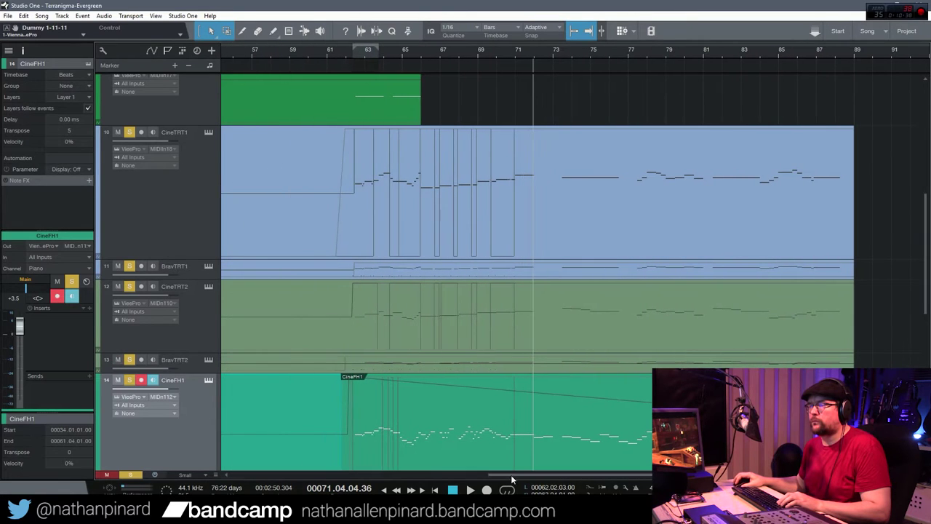
pyautogui.click(342, 54)
pyautogui.press('space')
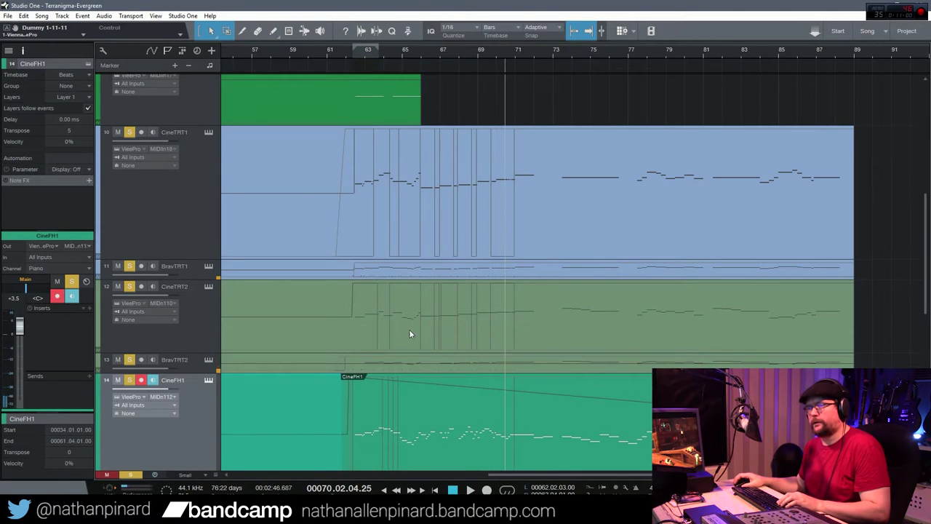
# Reopen the CineFH1 part's velocities and lower the first four notes of bar 68 to about 20% or less.
pyautogui.scroll(-3, 405, 329)
pyautogui.doubleClick(482, 342)
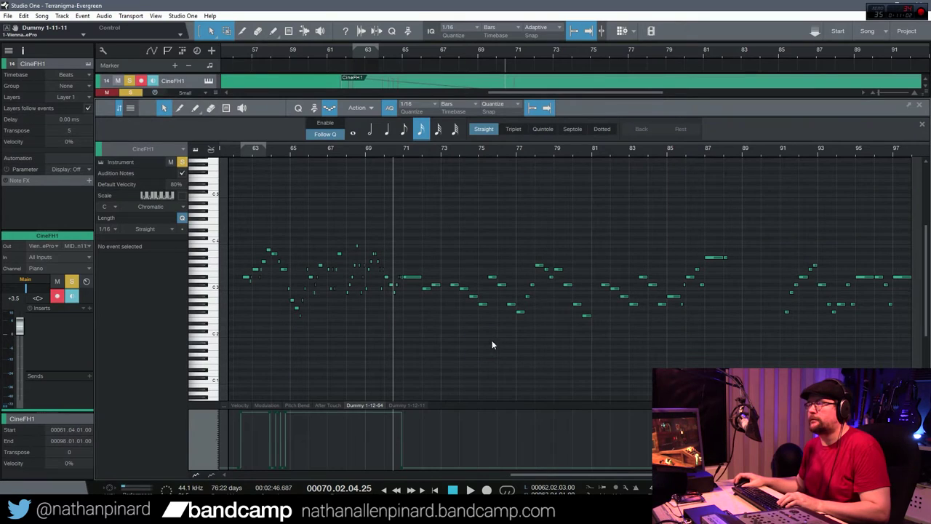
pyautogui.click(240, 406)
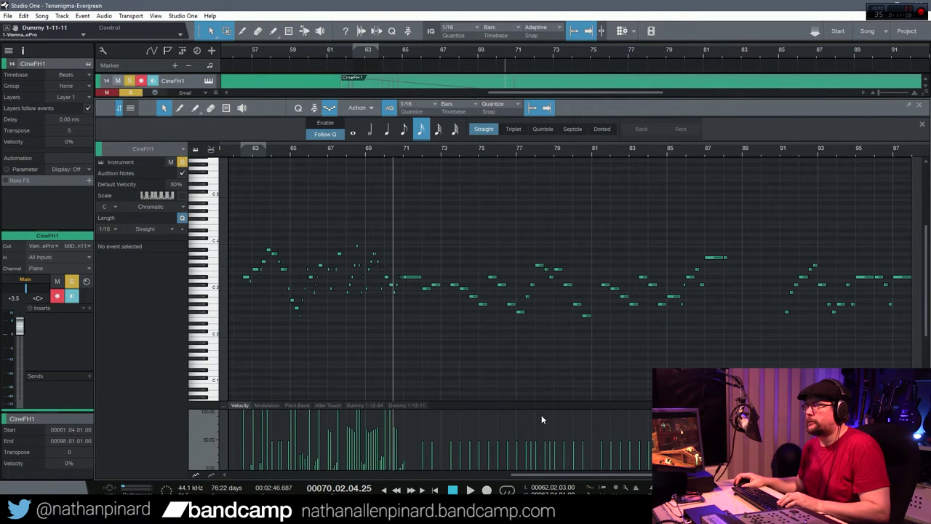
pyautogui.press('e')
pyautogui.press('e')
pyautogui.press('e')
pyautogui.press('e')
pyautogui.moveTo(571, 480); pyautogui.dragTo(560, 480)
pyautogui.moveTo(385, 436)
pyautogui.mouseDown()
pyautogui.moveTo(394, 469)
pyautogui.moveTo(419, 458)
pyautogui.moveTo(423, 475)
pyautogui.moveTo(430, 447)
pyautogui.moveTo(432, 473)
pyautogui.mouseUp()
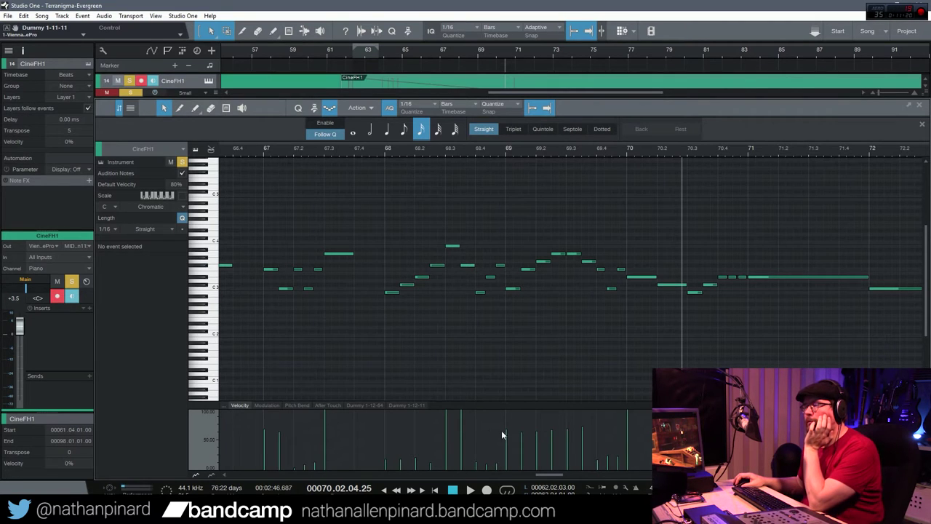
# Lower the first four notes of bar 69 to about 15% velocity and replay from bar 67.
pyautogui.moveTo(509, 441); pyautogui.dragTo(511, 475)
pyautogui.moveTo(522, 441); pyautogui.dragTo(526, 467)
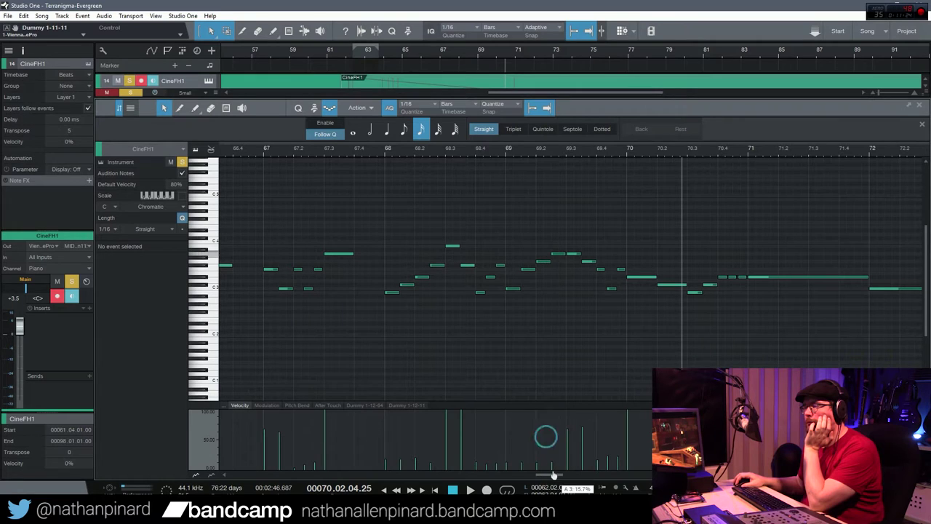
pyautogui.click(317, 149)
pyautogui.press('space')
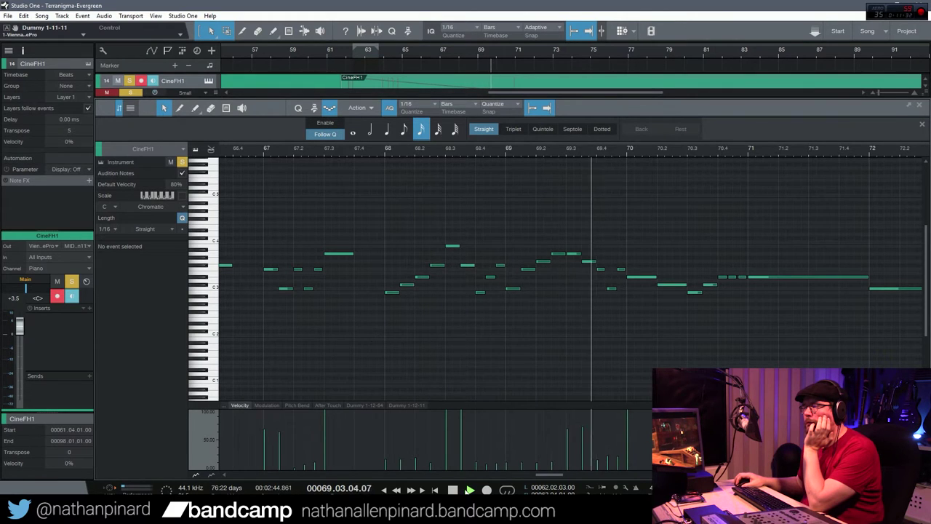
pyautogui.press('space')
# Lower the two loud notes at 68.3 to 25% velocity or less and the two at 69.3 to about 20%, then audition the passage.
pyautogui.moveTo(445, 417); pyautogui.dragTo(445, 469)
pyautogui.moveTo(461, 429); pyautogui.dragTo(464, 476)
pyautogui.moveTo(559, 440)
pyautogui.mouseDown()
pyautogui.moveTo(570, 472)
pyautogui.moveTo(585, 442)
pyautogui.moveTo(584, 471)
pyautogui.mouseUp()
pyautogui.click(355, 149)
pyautogui.press('space')
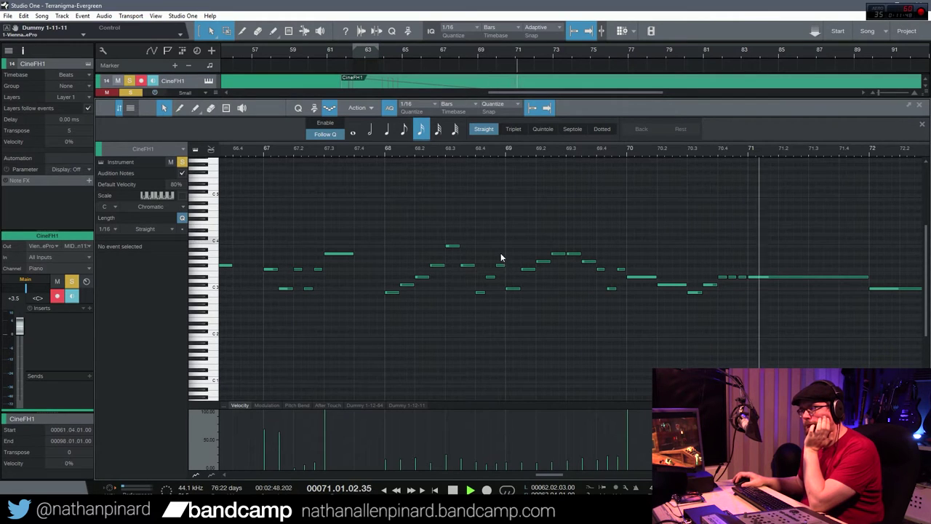
pyautogui.press('F2')
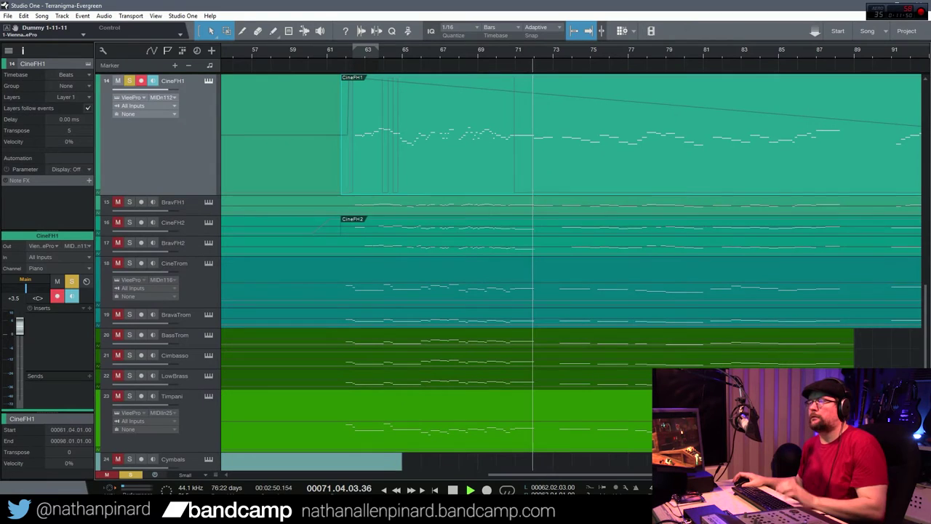
pyautogui.press('space')
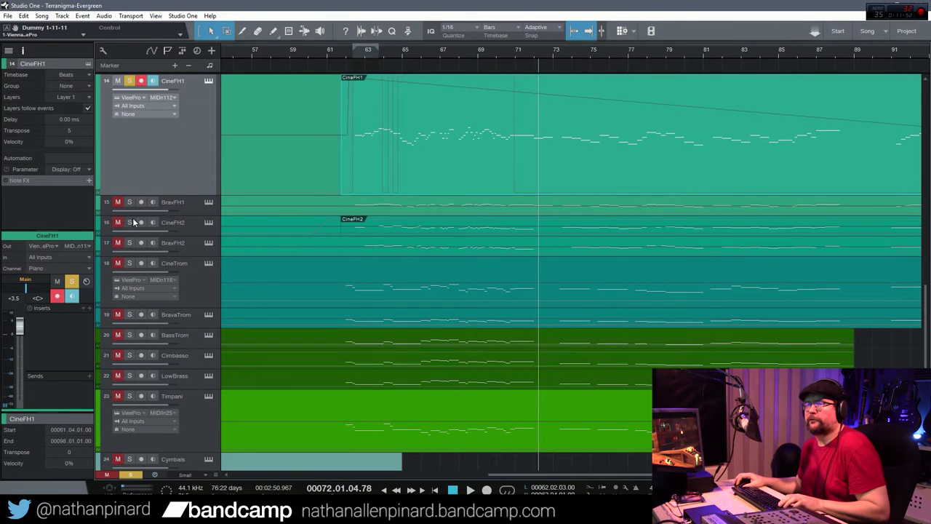
# Solo only the BravFH1 track and open its part in the note editor, zoomed in on bars 62 to 67.
pyautogui.scroll(3, 272, 244)
pyautogui.scroll(-1, 134, 155)
pyautogui.scroll(1, 170, 156)
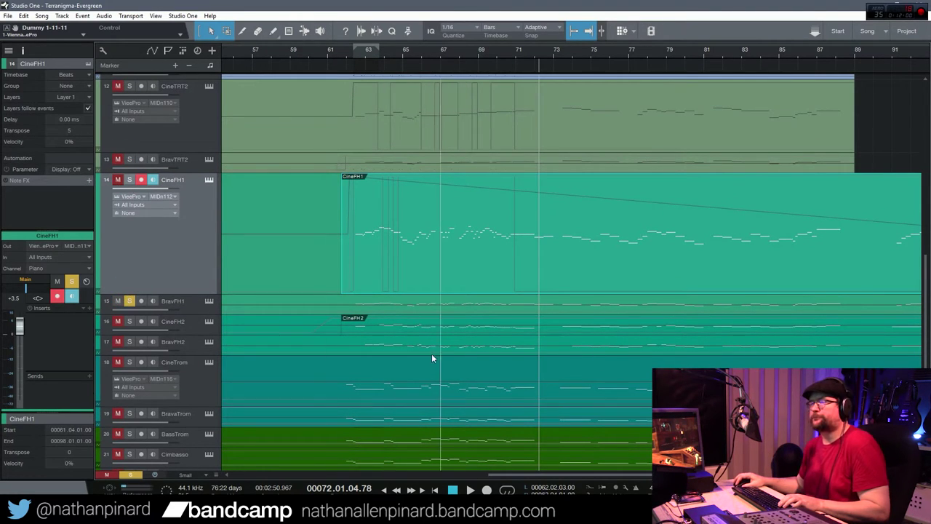
pyautogui.doubleClick(374, 311)
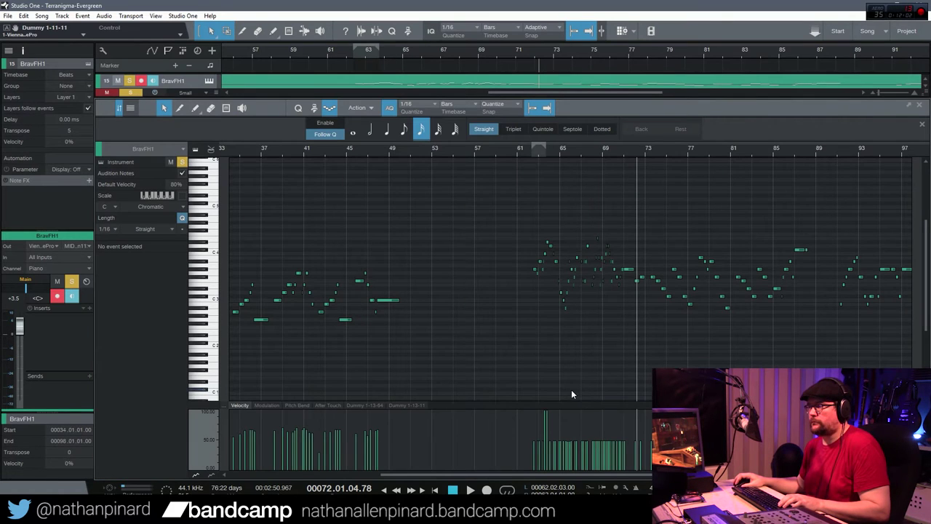
pyautogui.press('e')
pyautogui.press('e')
pyautogui.press('e')
pyautogui.press('e')
pyautogui.press('e')
pyautogui.press('e')
pyautogui.press('e')
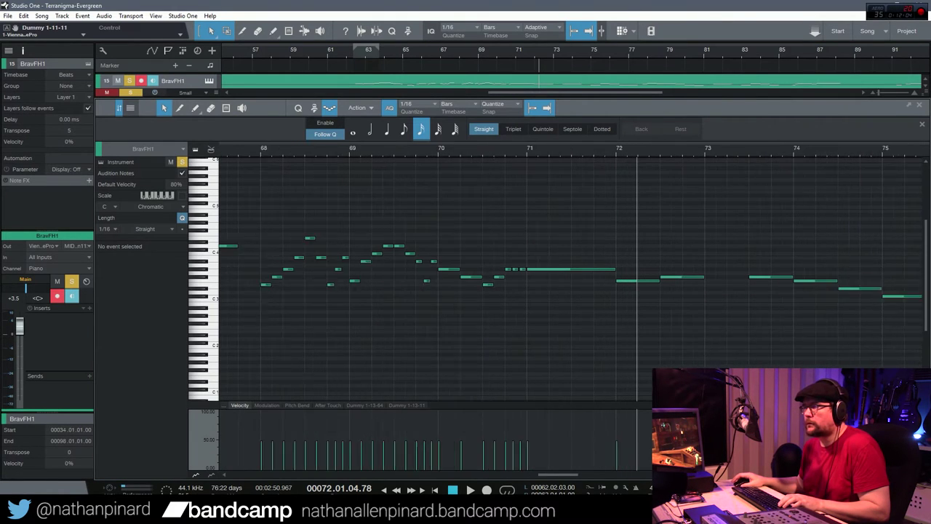
pyautogui.hscroll(2, 523, 476)
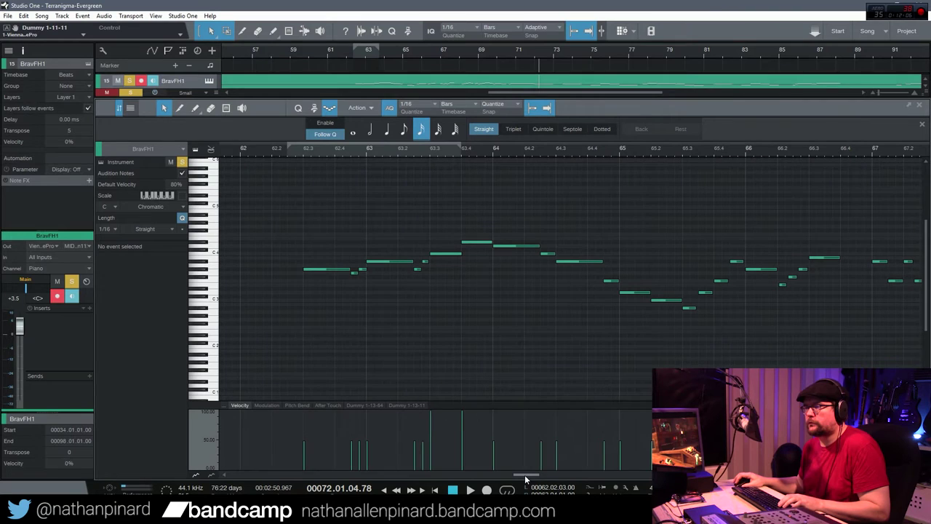
# Raise BravFH1's modulation and CC11 expression to maximum around 62.2, ahead of the phrase's first note.
pyautogui.click(361, 406)
pyautogui.click(267, 405)
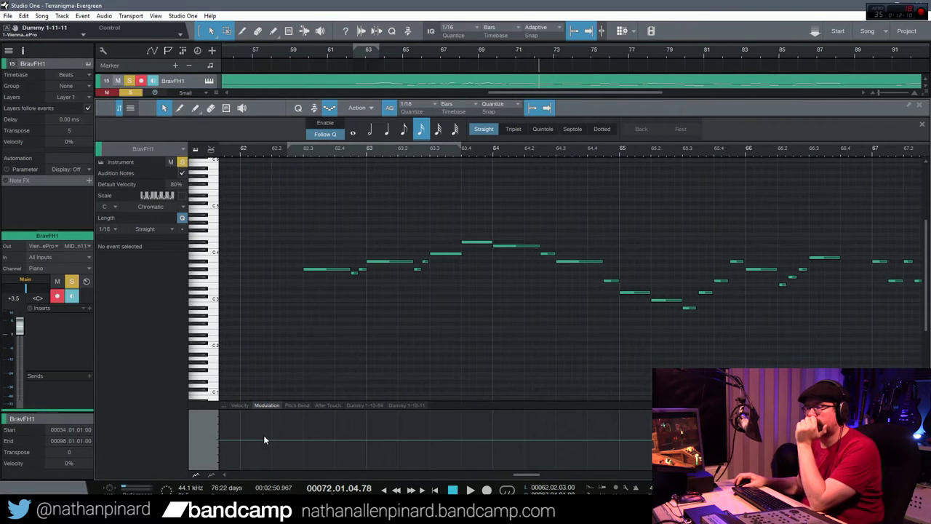
pyautogui.moveTo(270, 443); pyautogui.dragTo(275, 385)
pyautogui.click(365, 405)
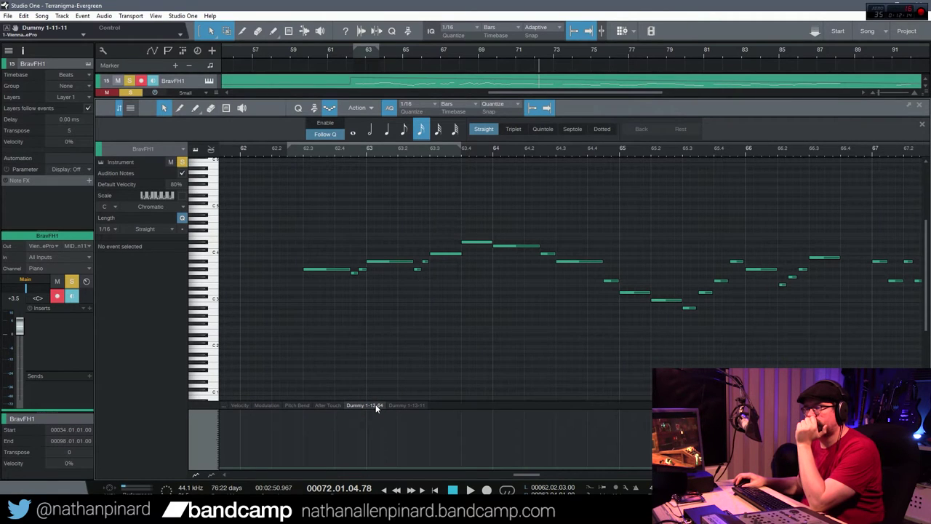
pyautogui.click(414, 406)
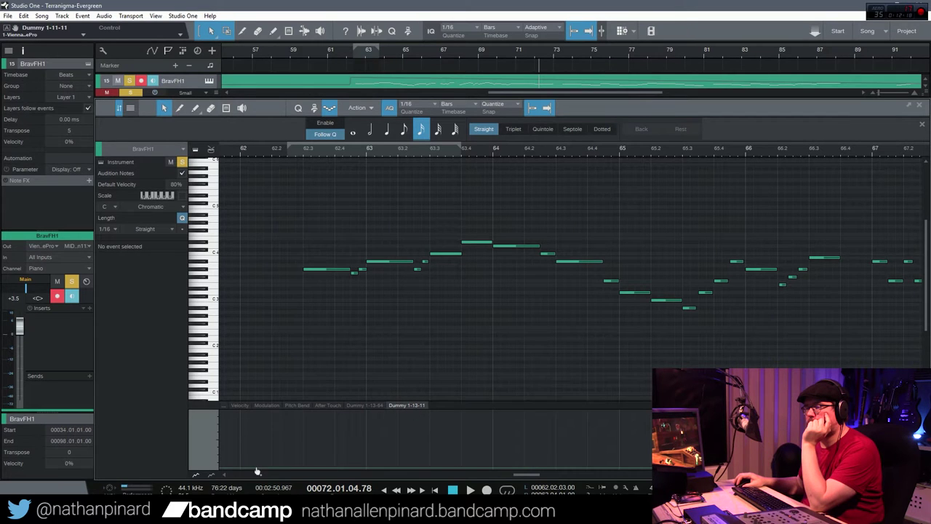
pyautogui.moveTo(267, 471); pyautogui.dragTo(271, 412)
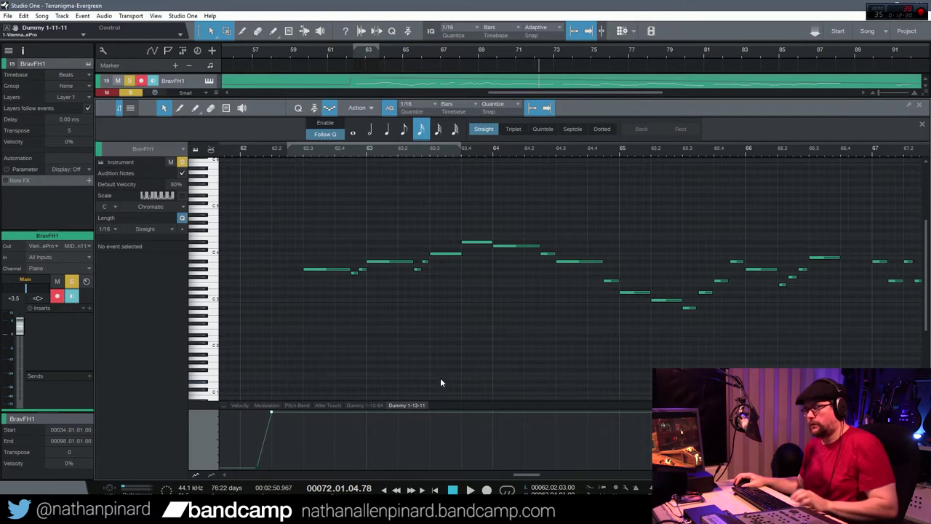
# Switch to Vienna Ensemble Pro and inspect the staccato settings and articulation volumes of BravFH1's Ensemble Horns instrument.
pyautogui.hotkey('alt', 'Tab')
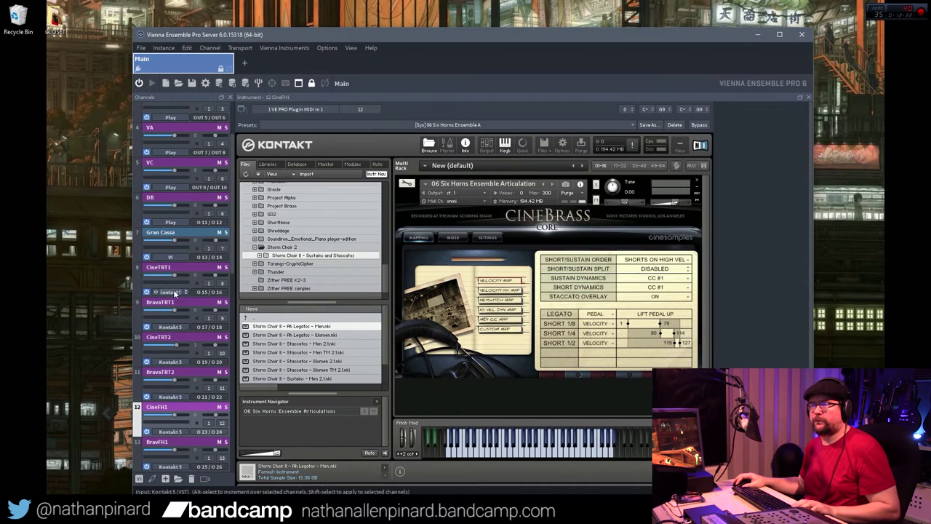
pyautogui.click(172, 441)
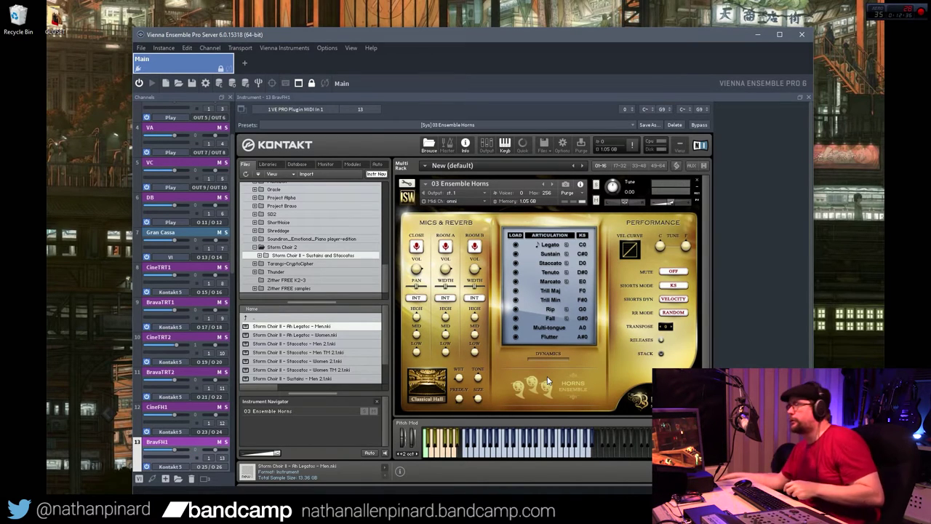
pyautogui.click(566, 264)
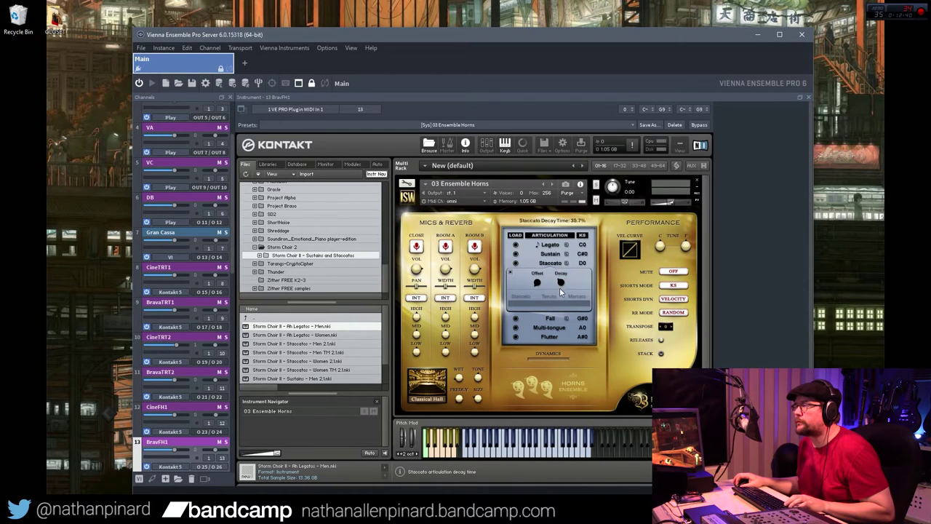
pyautogui.click(512, 274)
pyautogui.click(515, 235)
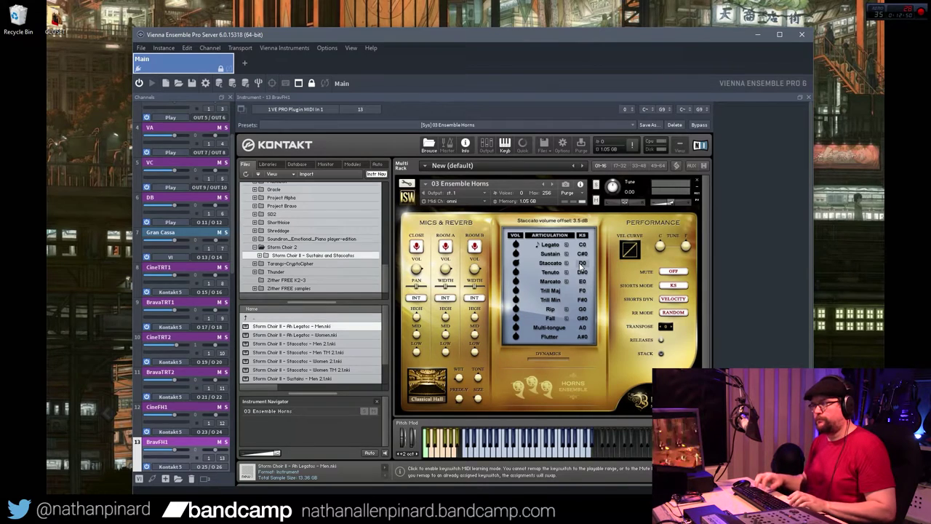
# Switch back to Studio One, move all BravFH1 notes down five semitones, and audition the phrase from bar 62.
pyautogui.hotkey('alt', 'Tab')
pyautogui.click(263, 150)
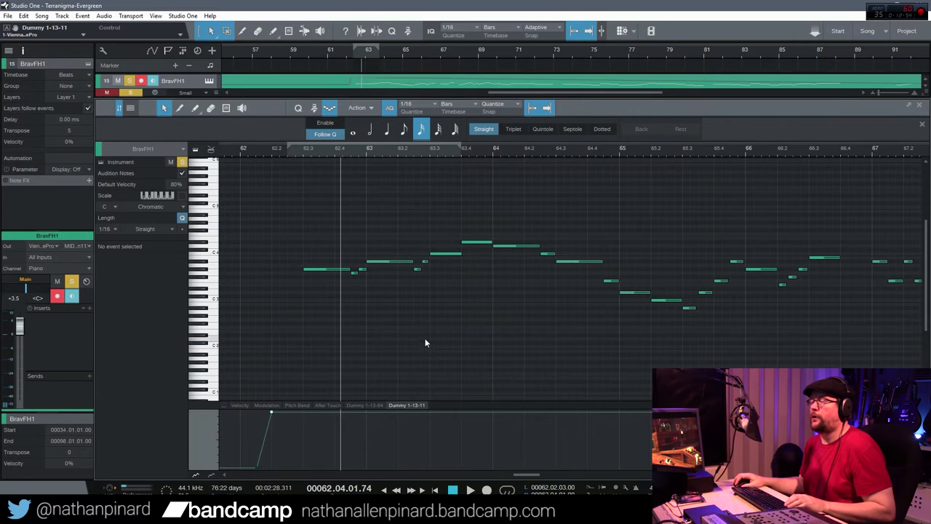
pyautogui.rightClick(378, 321)
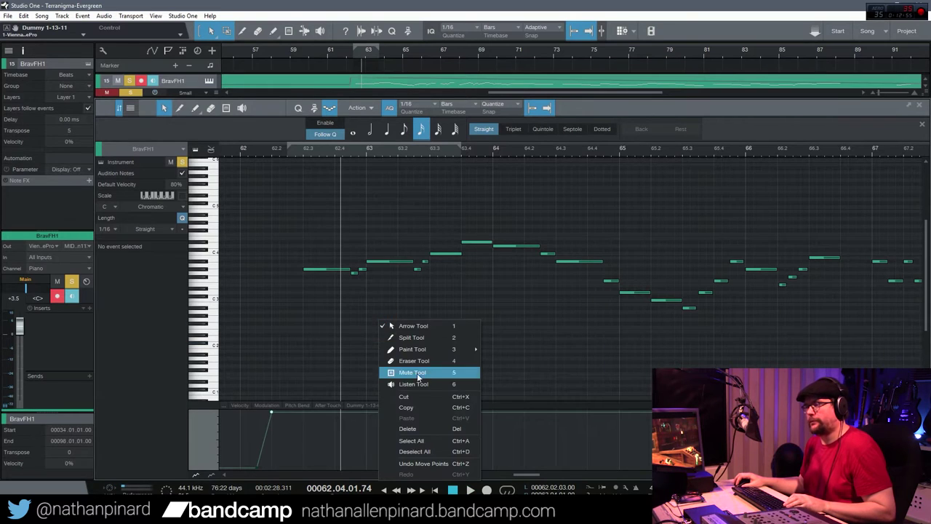
pyautogui.click(437, 440)
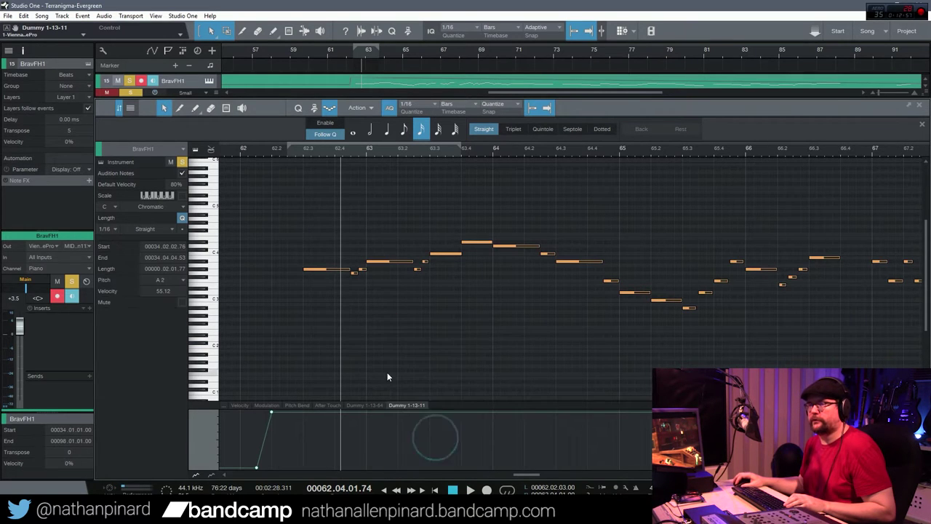
pyautogui.click(318, 273)
pyautogui.moveTo(318, 273); pyautogui.dragTo(320, 291)
pyautogui.click(322, 308)
pyautogui.click(273, 150)
pyautogui.press('space')
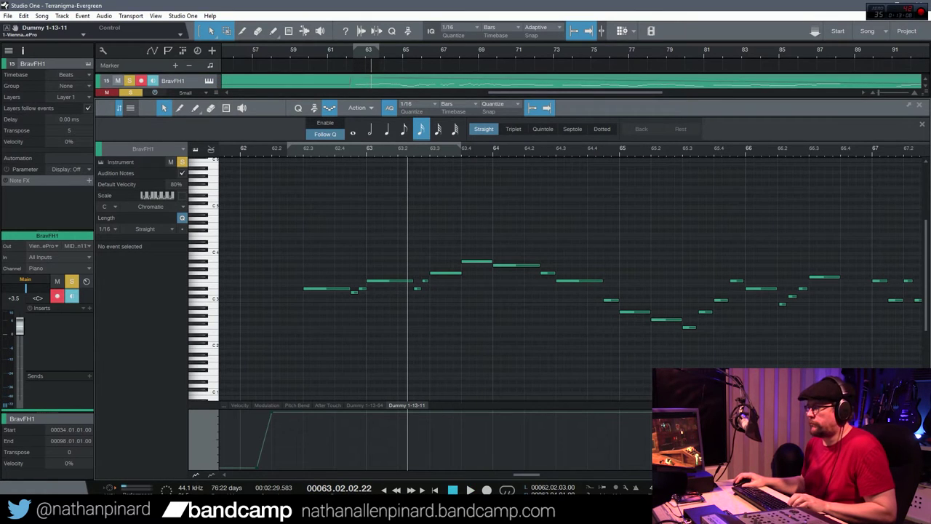
pyautogui.press('F2')
pyautogui.scroll(4, 236, 216)
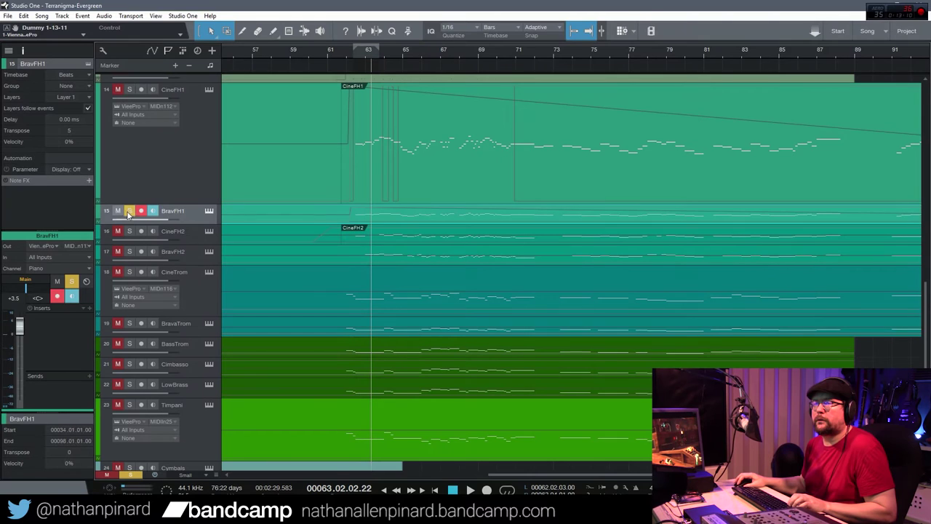
# Open BravFH1's part in the note editor and audition the phrase from just after 62.2.
pyautogui.scroll(4, 164, 228)
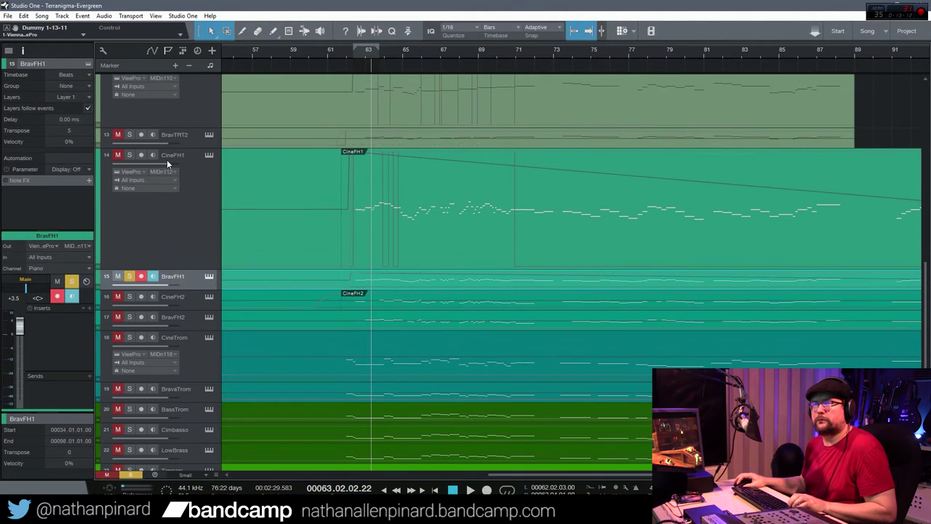
pyautogui.scroll(1, 153, 190)
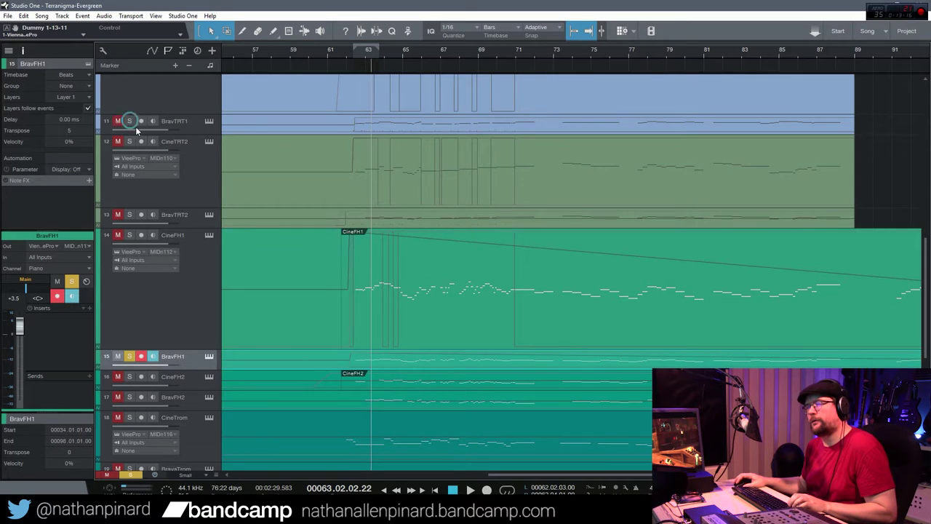
pyautogui.scroll(-7, 491, 343)
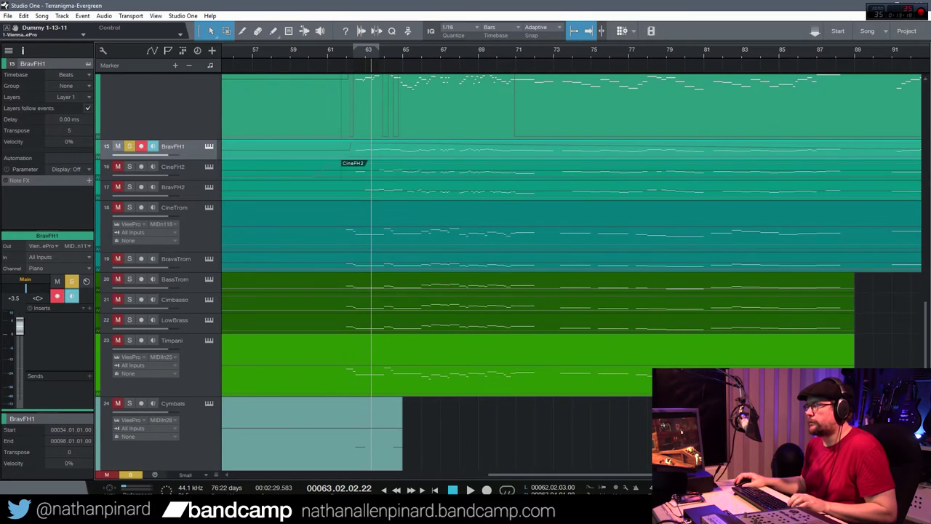
pyautogui.press('F2')
pyautogui.click(275, 150)
pyautogui.press('space')
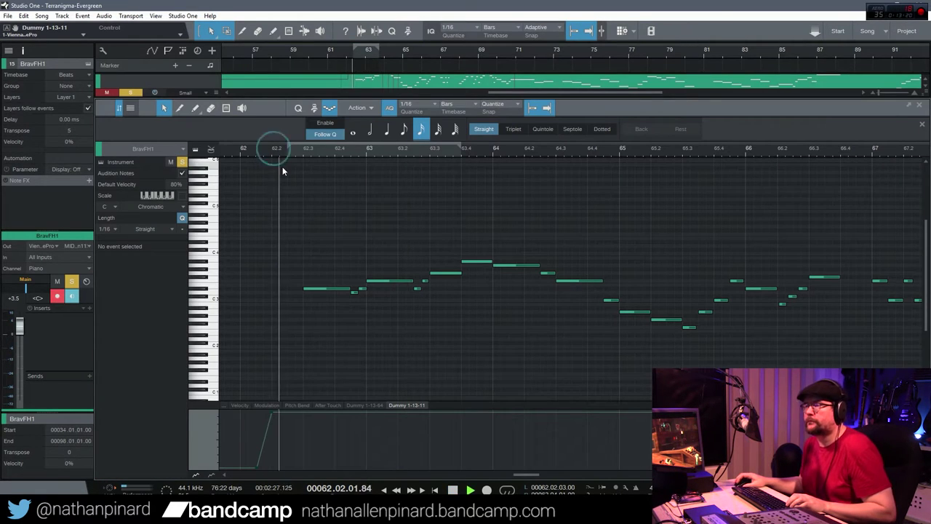
pyautogui.press('space')
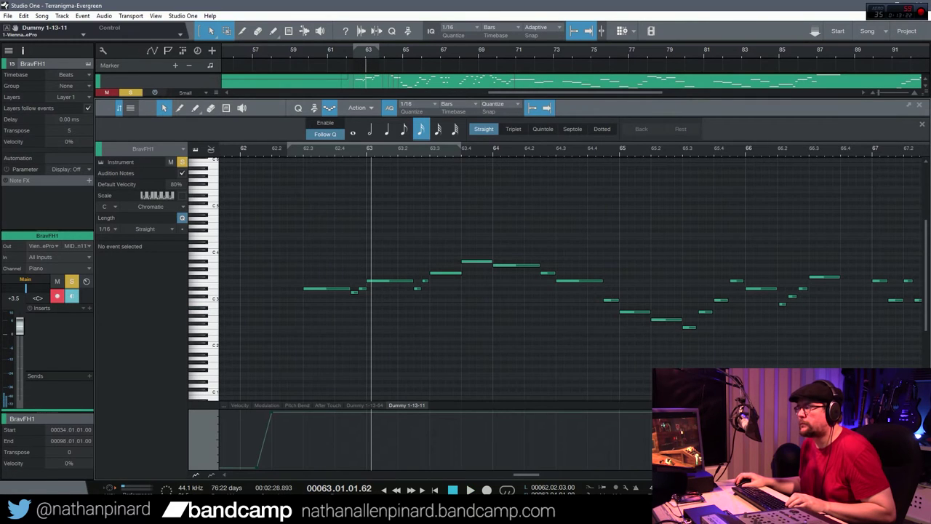
# Try CineTRT1 in solo in the arrangement and return solo and record-arm to BravFH1.
pyautogui.press('F2')
pyautogui.scroll(16, 341, 308)
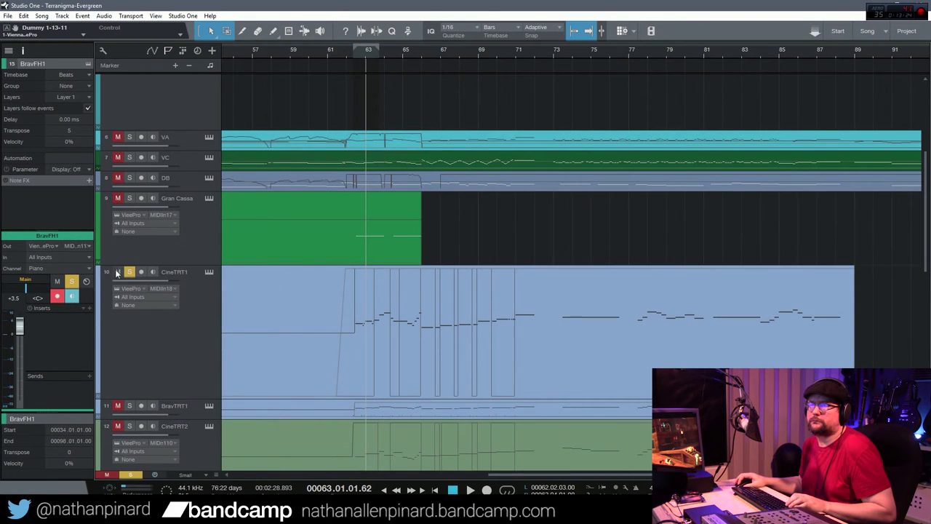
pyautogui.click(126, 275)
pyautogui.click(141, 272)
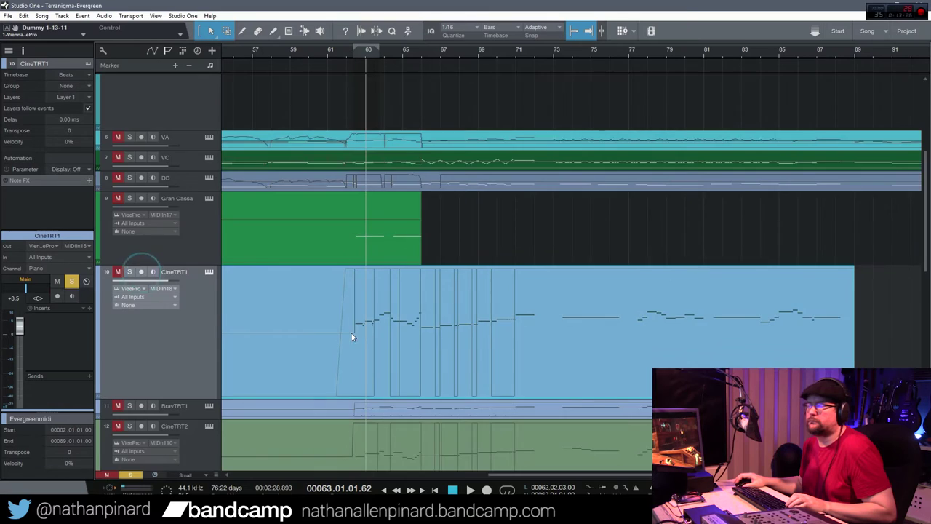
pyautogui.scroll(-8, 306, 347)
pyautogui.click(129, 350)
pyautogui.click(130, 350)
pyautogui.click(141, 350)
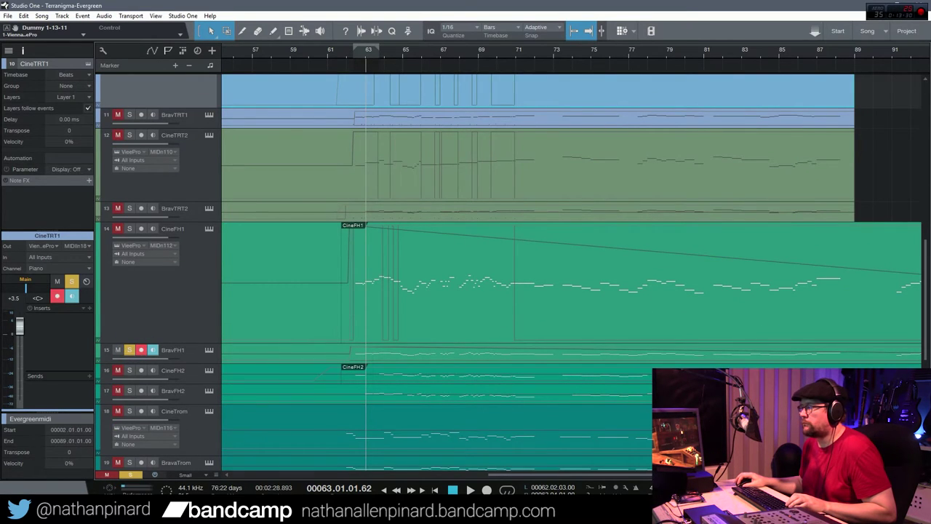
# Open the CineTRT1 part in the note editor around bars 62 to 67 and play its phrase from bar 62.
pyautogui.press('F2')
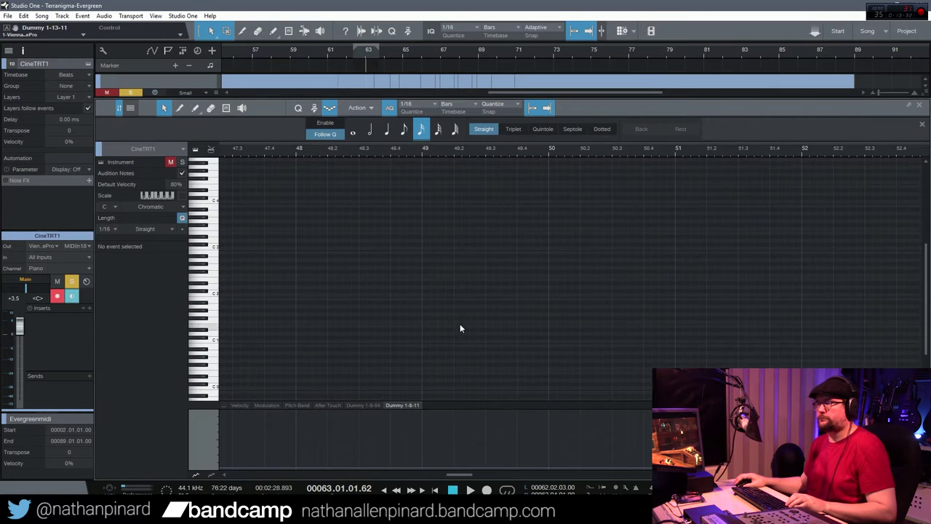
pyautogui.scroll(1, 463, 335)
pyautogui.moveTo(464, 474); pyautogui.dragTo(538, 473)
pyautogui.scroll(8, 622, 367)
pyautogui.moveTo(544, 476); pyautogui.dragTo(516, 474)
pyautogui.click(323, 152)
pyautogui.press('space')
pyautogui.scroll(1, 454, 317)
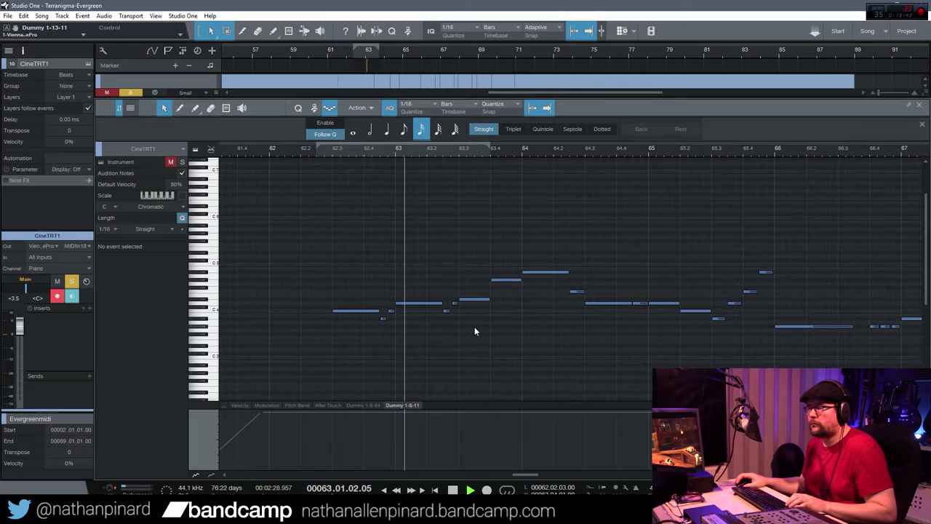
pyautogui.scroll(-1, 471, 331)
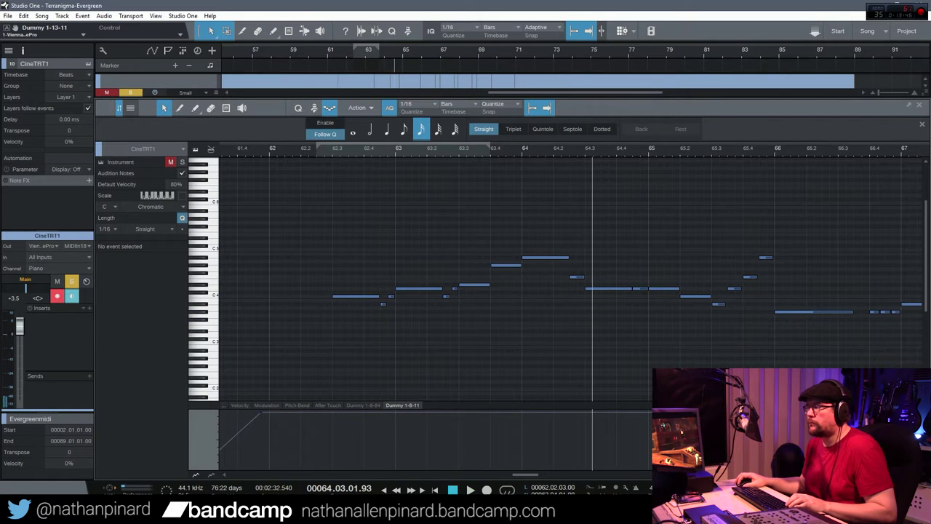
# Reopen the BravFH1 part in the note editor around bars 62 to 67 and audition the phrase from 62.2.
pyautogui.press('F2')
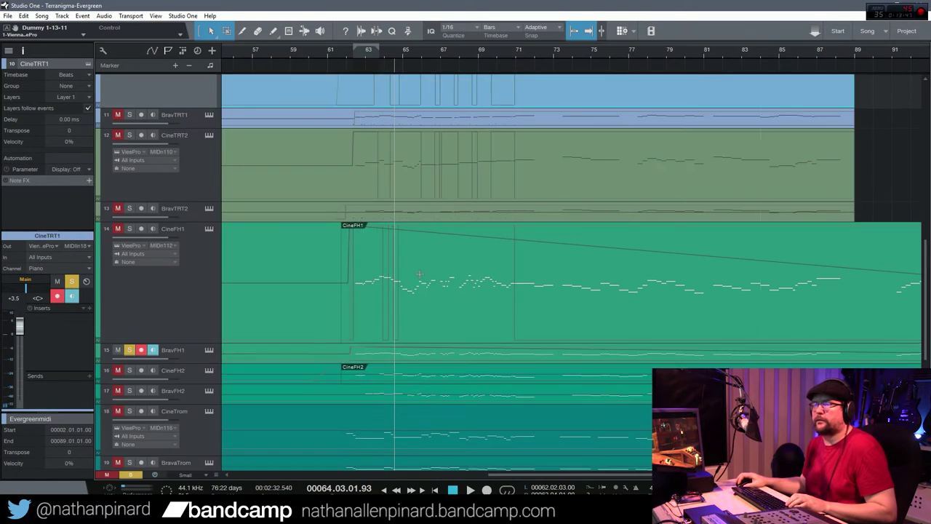
pyautogui.click(361, 351)
pyautogui.press('F2')
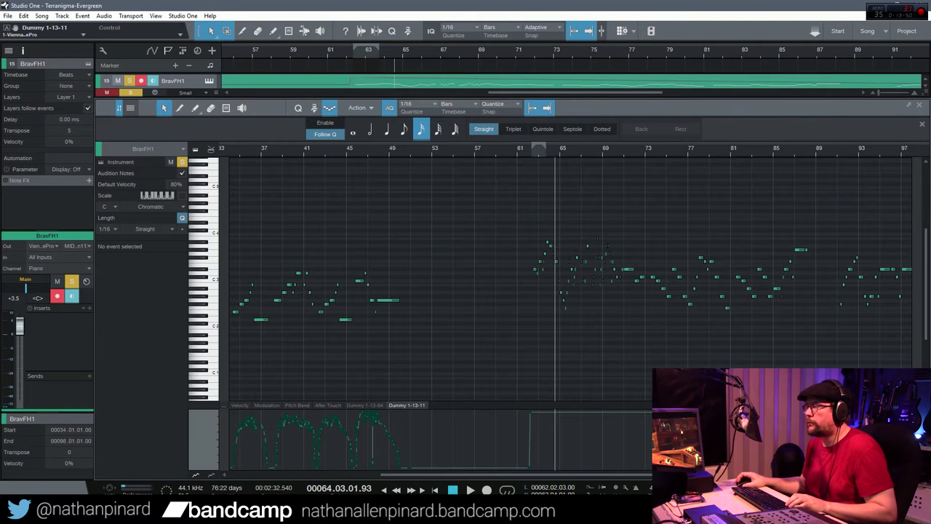
pyautogui.press('e')
pyautogui.press('e')
pyautogui.press('e')
pyautogui.press('e')
pyautogui.press('e')
pyautogui.press('e')
pyautogui.press('e')
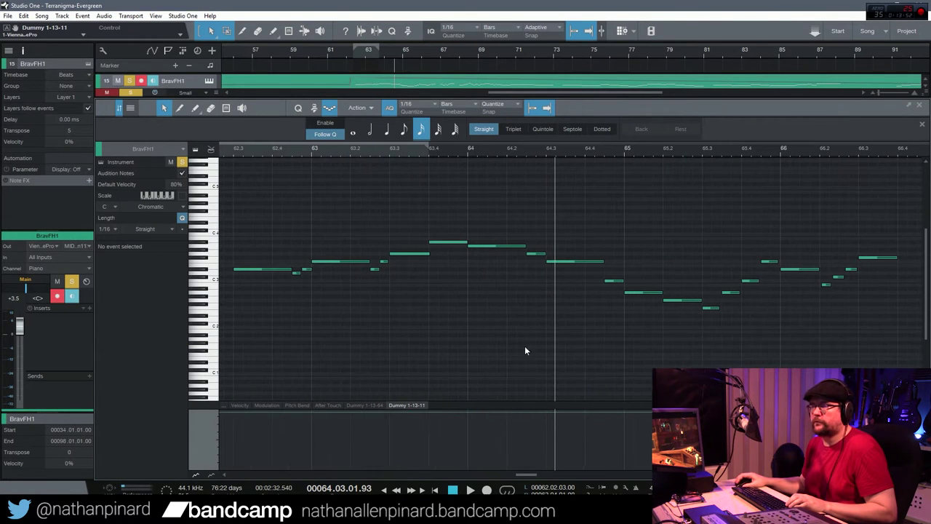
pyautogui.press('w')
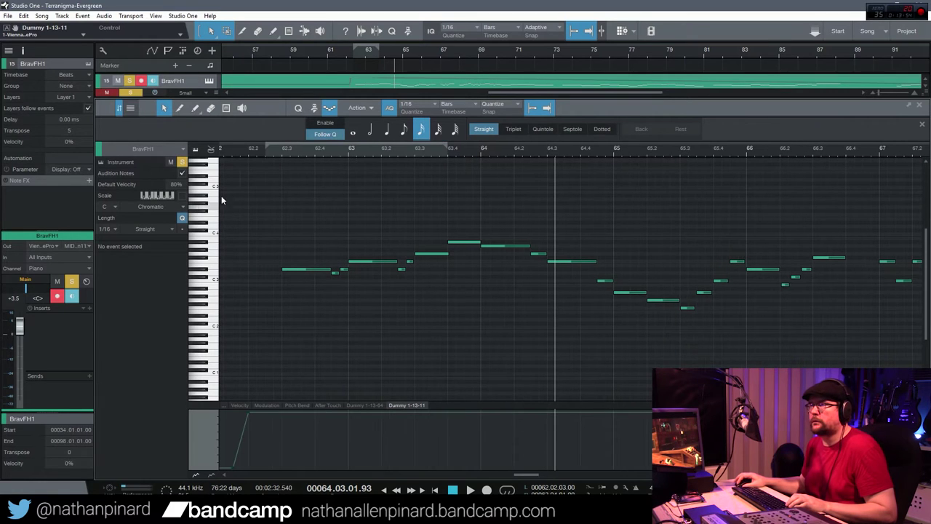
pyautogui.click(250, 162)
pyautogui.press('space')
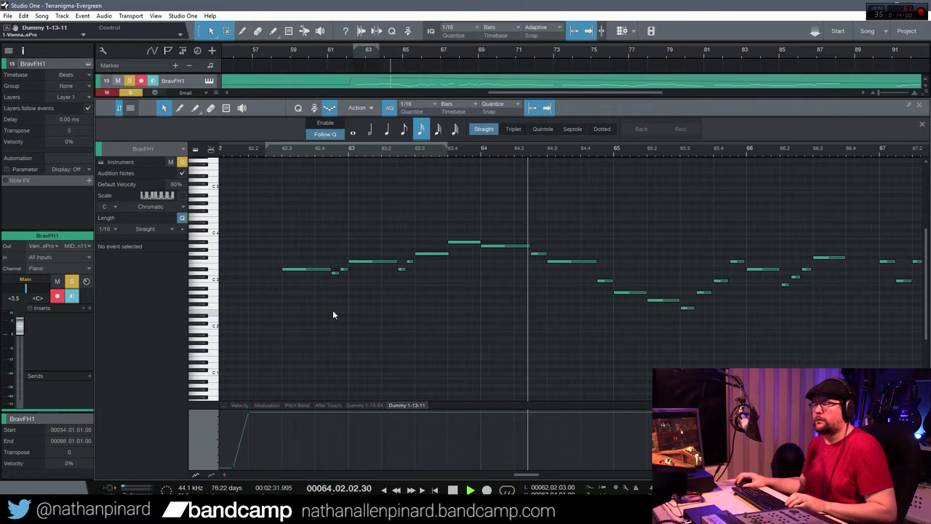
pyautogui.scroll(-1, 276, 339)
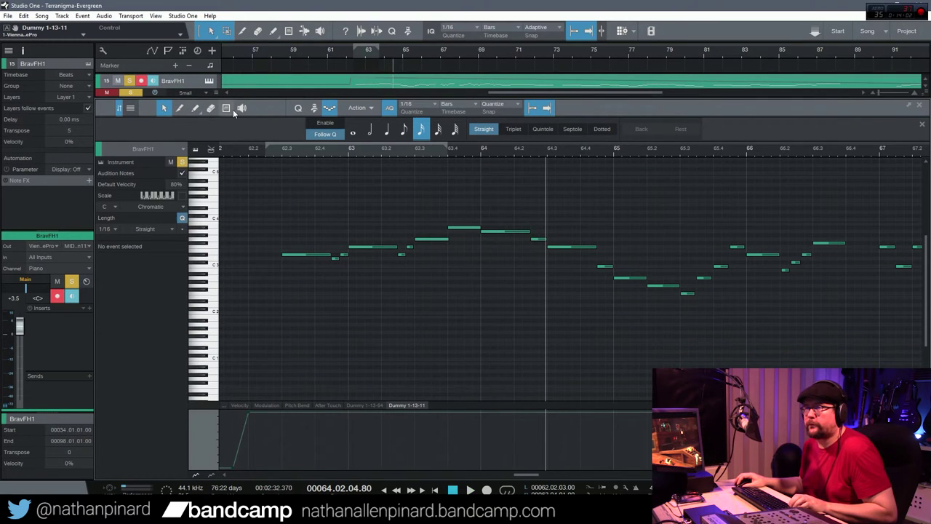
# Draw a sixteenth-note keyswitch on A0 at 62.2.2, ahead of BravFH1's first phrase note.
pyautogui.click(196, 109)
pyautogui.click(260, 371)
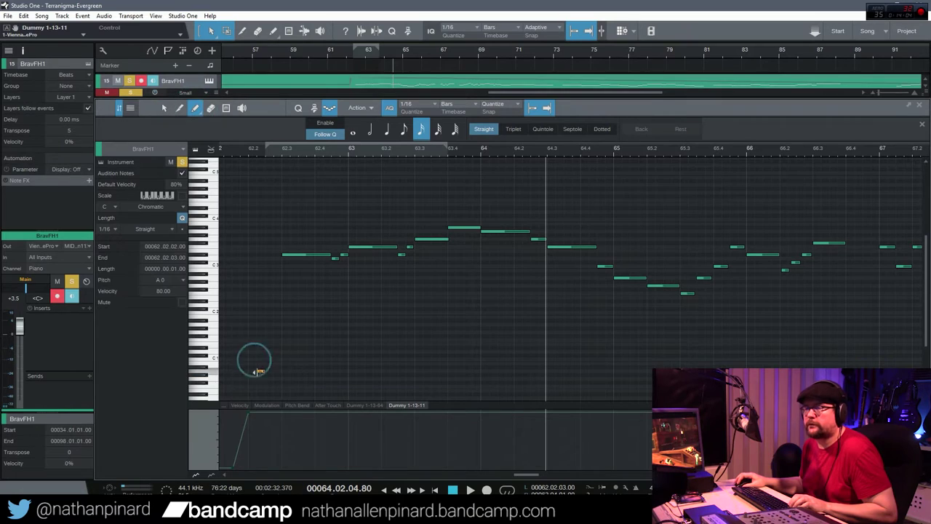
pyautogui.click(165, 109)
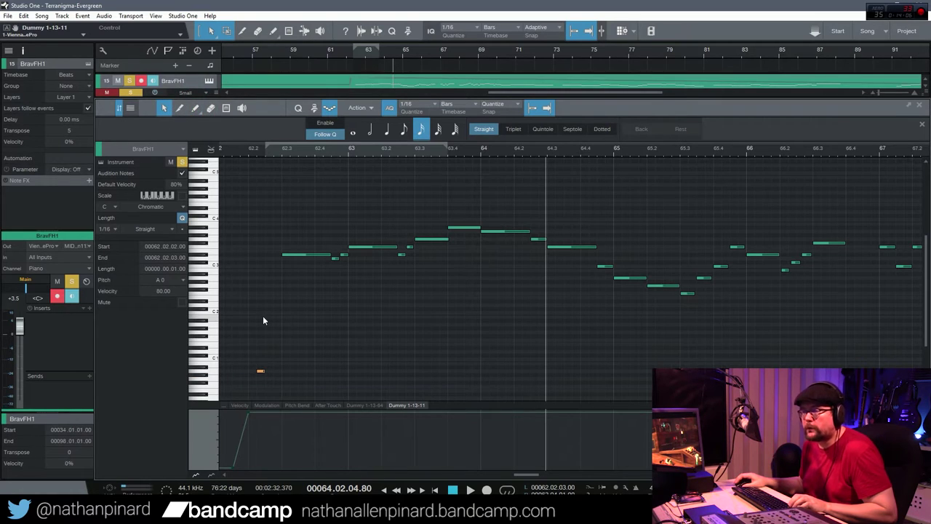
# Look up the Ensemble Horns keyswitches in Vienna Ensemble Pro, and in Studio One place keyswitches on D#0 at 62.2.2 and D0 at 62.4.1.
pyautogui.press('ctrl+super+Right')
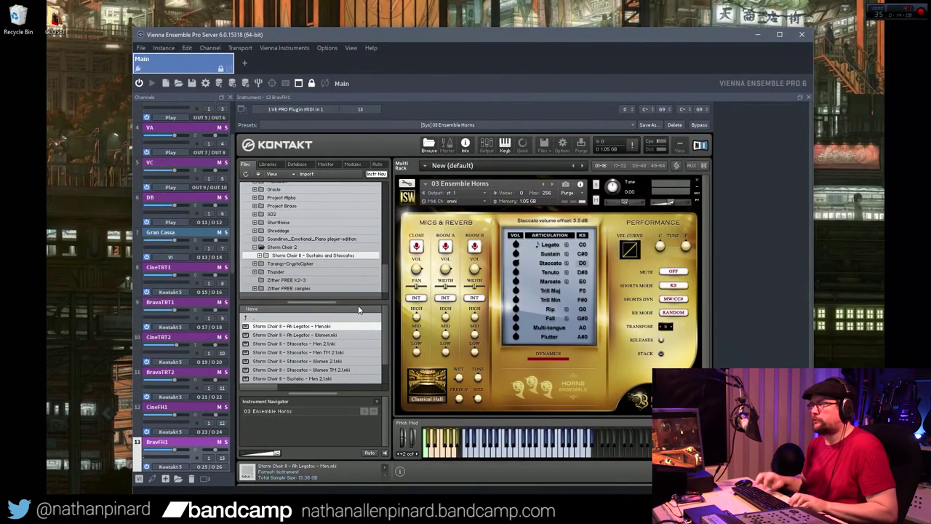
pyautogui.press('ctrl+super+Left')
pyautogui.press('ctrl+super+Right')
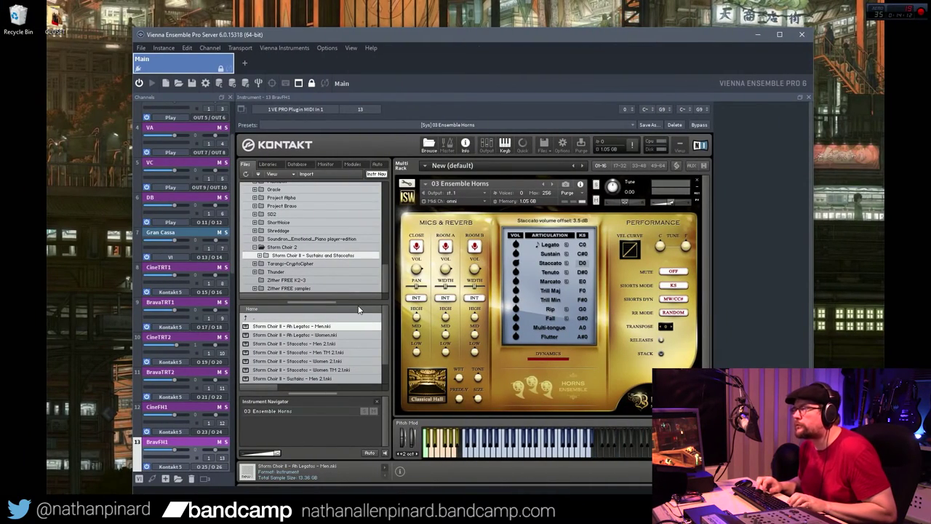
pyautogui.hotkey('alt', 'Tab')
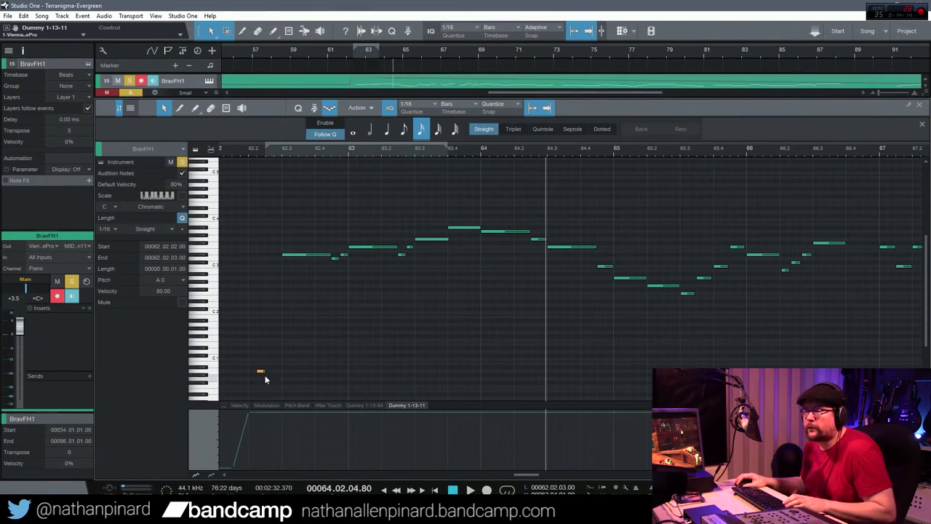
pyautogui.moveTo(259, 369)
pyautogui.mouseDown()
pyautogui.moveTo(261, 397)
pyautogui.moveTo(327, 392)
pyautogui.moveTo(318, 394)
pyautogui.mouseUp()
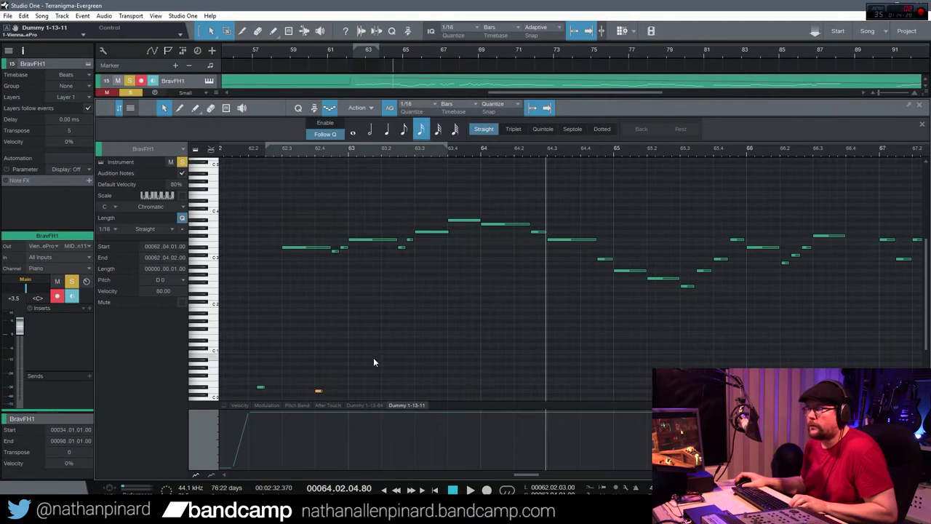
# Shorten the D#0 and D0 keyswitches to less than half a sixteenth and add another D#0 keyswitch at 62.4.3.
pyautogui.press('e')
pyautogui.moveTo(889, 474); pyautogui.dragTo(901, 474)
pyautogui.moveTo(525, 476); pyautogui.dragTo(518, 475)
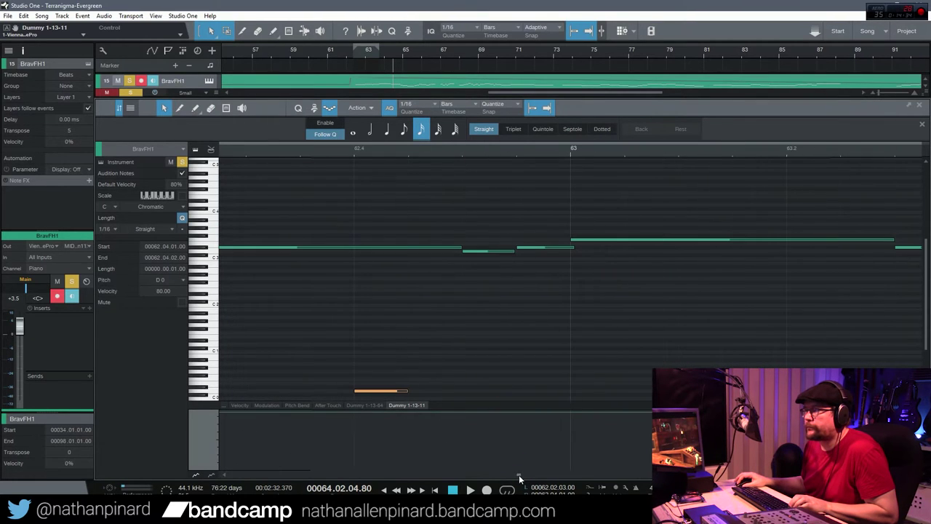
pyautogui.press('w')
pyautogui.press('w')
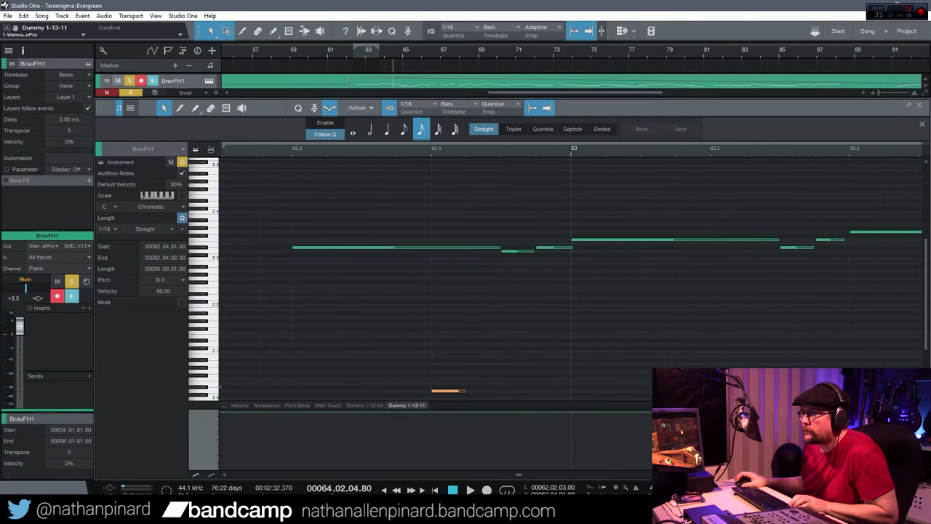
pyautogui.scroll(-2, 473, 363)
pyautogui.moveTo(472, 380)
pyautogui.mouseDown()
pyautogui.moveTo(547, 376)
pyautogui.moveTo(470, 376)
pyautogui.mouseUp()
pyautogui.moveTo(289, 373); pyautogui.dragTo(272, 373)
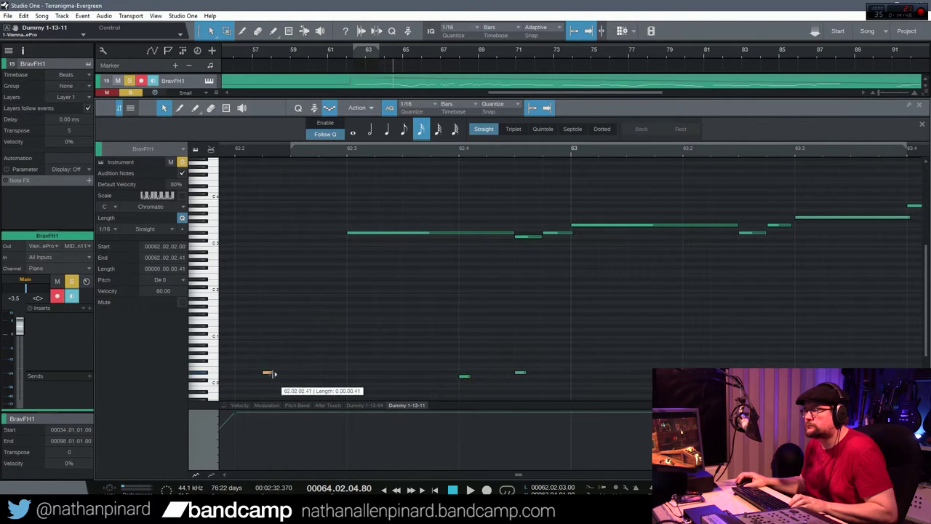
# Move the second D#0 keyswitch to just ahead of bar 63 and audition the phrase from 62.2.
pyautogui.click(519, 373)
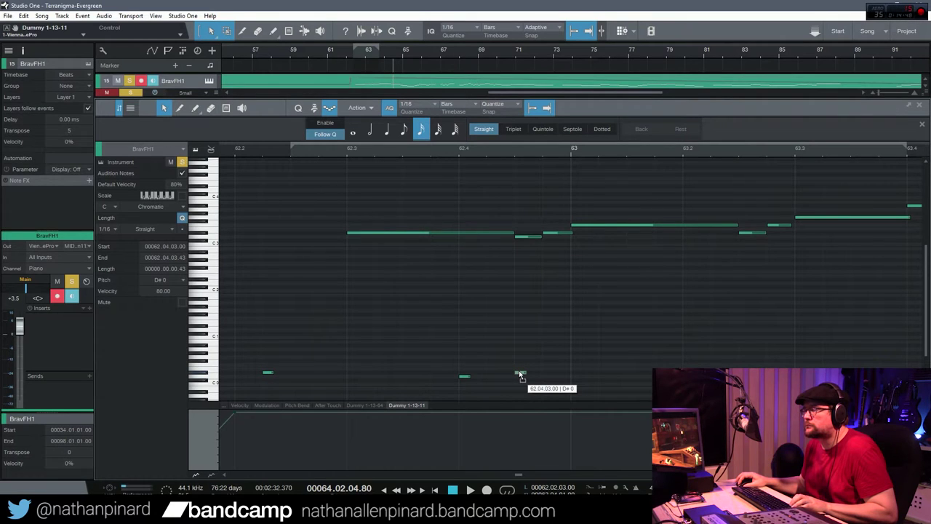
pyautogui.moveTo(518, 373); pyautogui.dragTo(554, 377)
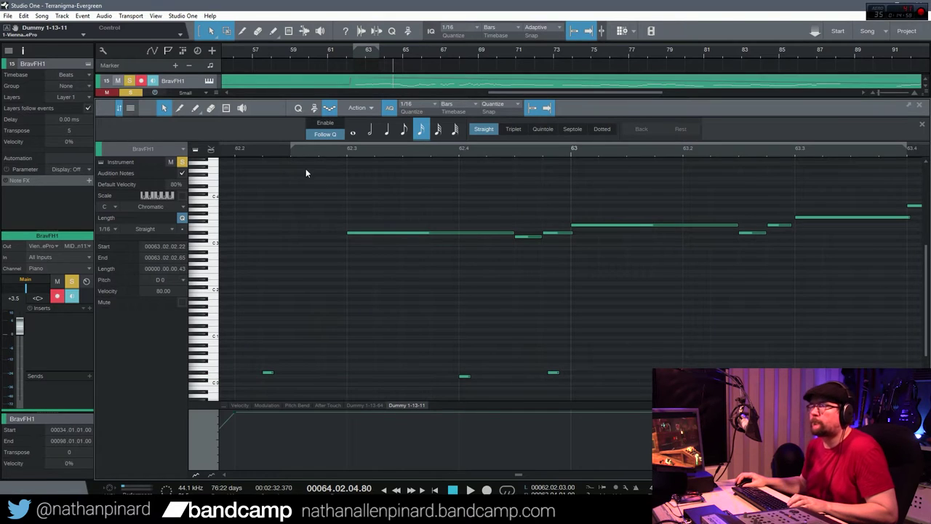
pyautogui.click(235, 148)
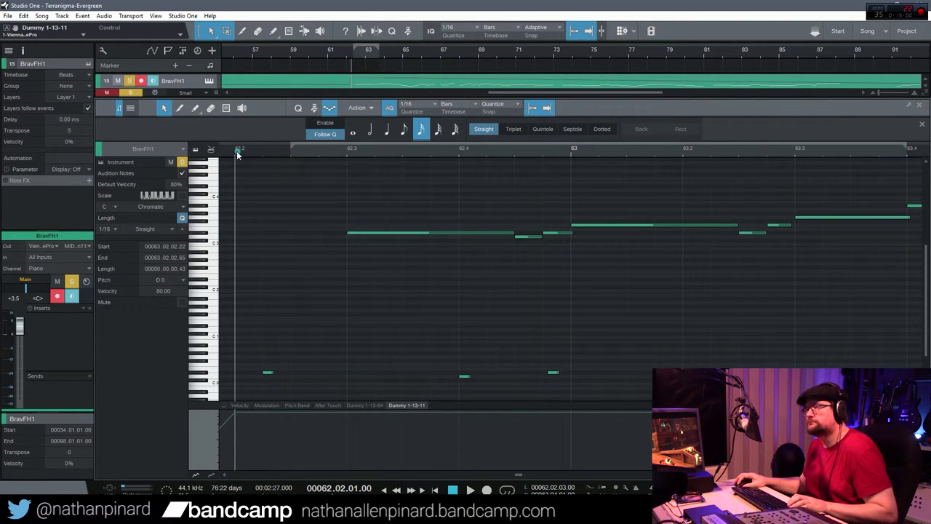
pyautogui.press('space')
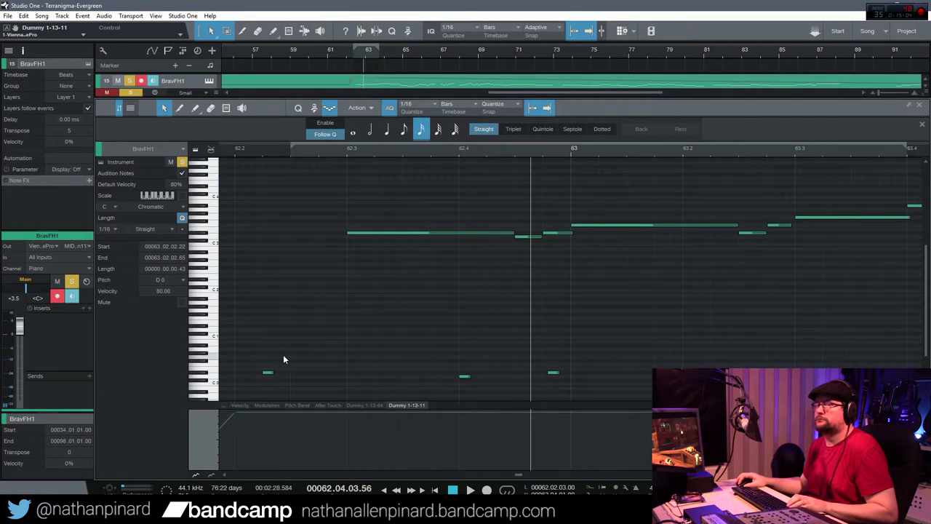
# Move the first D#0 keyswitch to 62.2.3 and check the active Ensemble Horns articulation in Vienna Ensemble Pro before returning to Studio One.
pyautogui.click(267, 374)
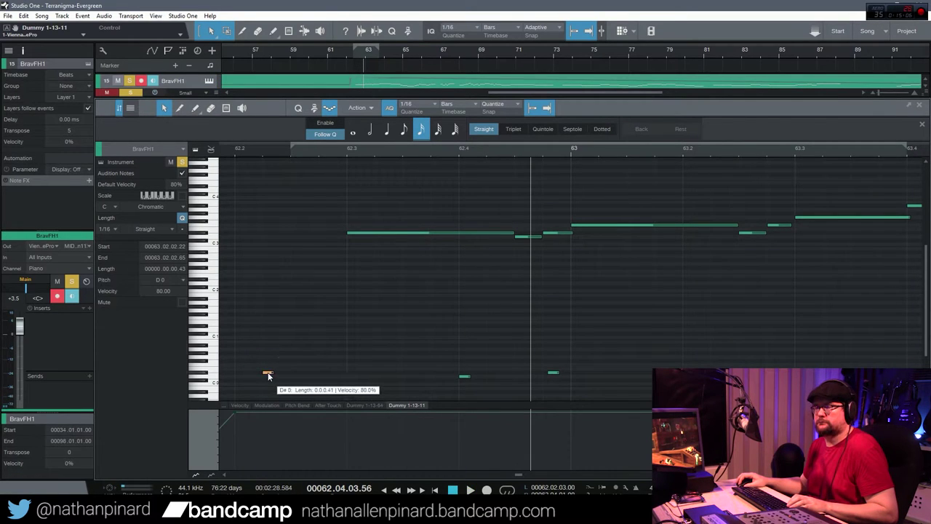
pyautogui.hotkey('alt', 'Right')
pyautogui.press('ctrl+super+Right')
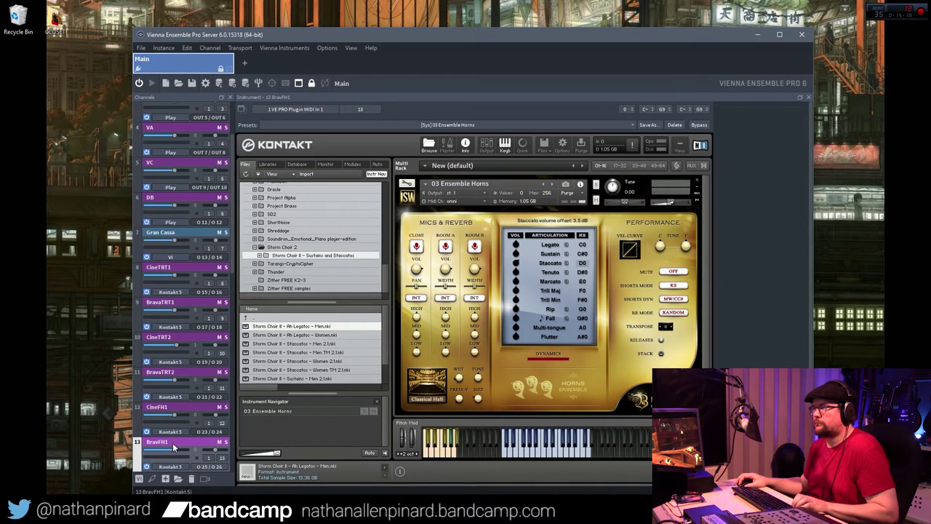
pyautogui.hotkey('alt', 'Tab')
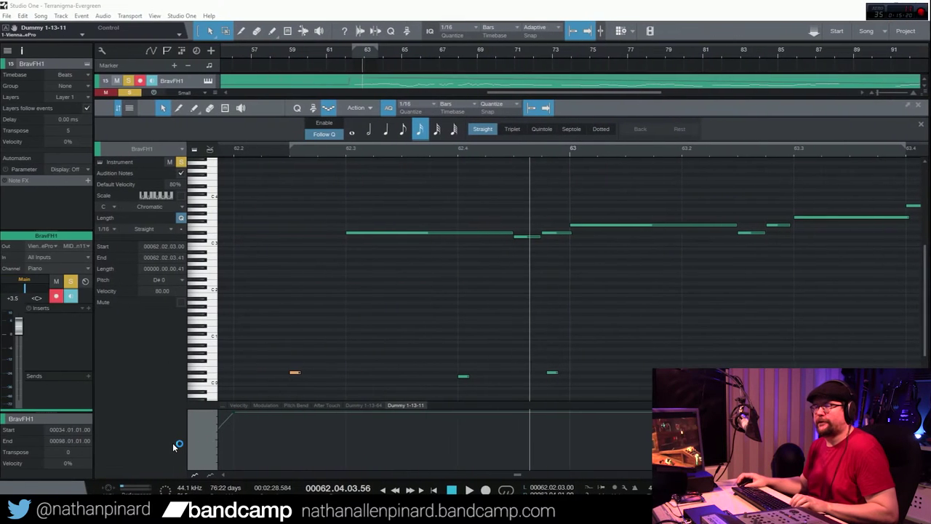
# Try a higher pitch for the first keyswitch and return it to D#0.
pyautogui.moveTo(296, 373); pyautogui.dragTo(297, 365)
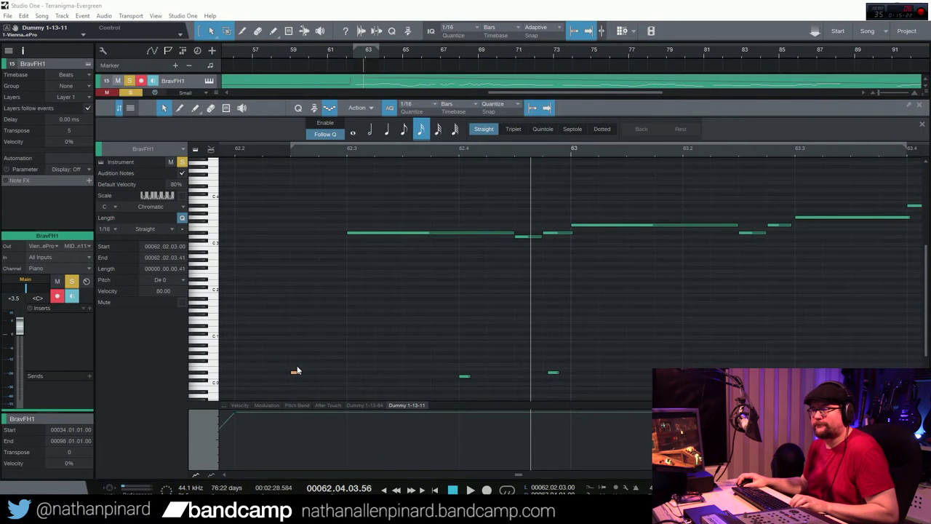
pyautogui.moveTo(295, 365); pyautogui.dragTo(295, 373)
pyautogui.moveTo(296, 375); pyautogui.dragTo(296, 376)
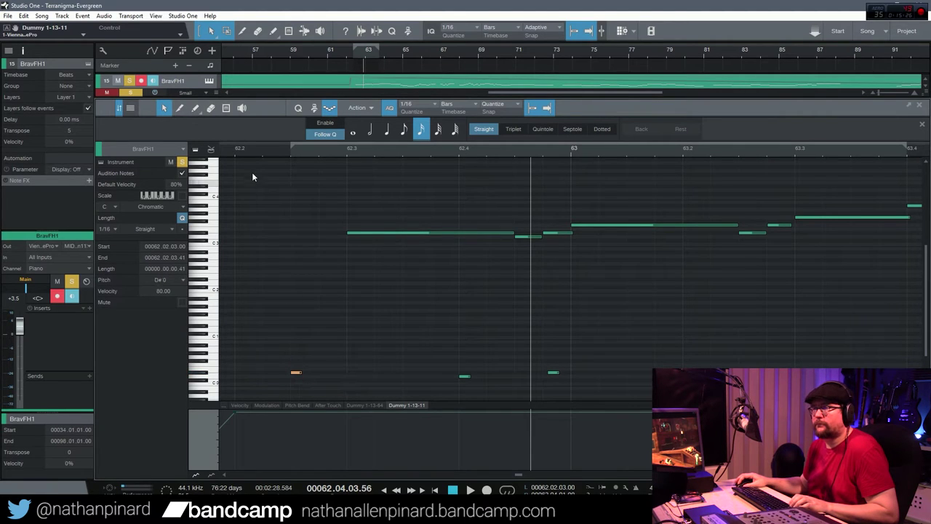
# Audition the horn phrase from 62.2 with the first keyswitch on D#0.
pyautogui.click(253, 149)
pyautogui.press('space')
pyautogui.press('space')
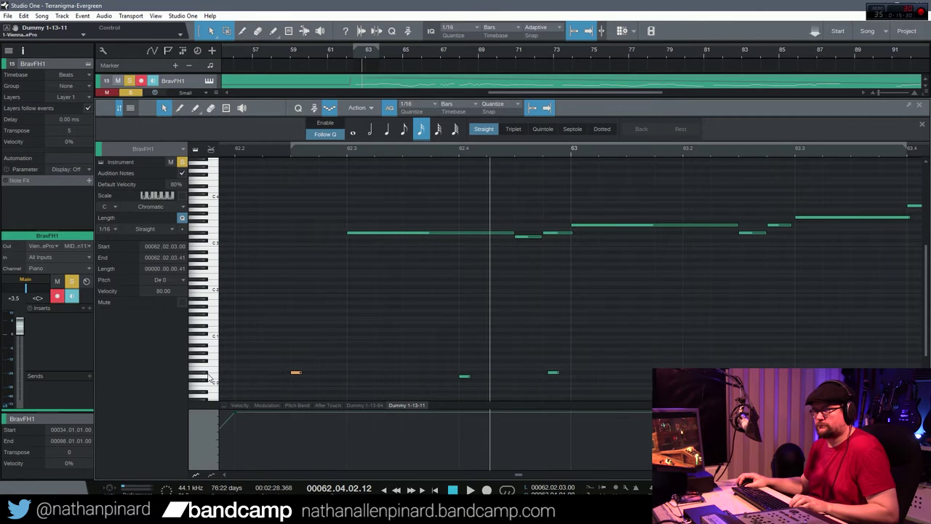
pyautogui.moveTo(296, 376)
pyautogui.mouseDown()
pyautogui.moveTo(278, 376)
pyautogui.moveTo(299, 377)
pyautogui.moveTo(296, 339)
pyautogui.moveTo(297, 374)
pyautogui.mouseUp()
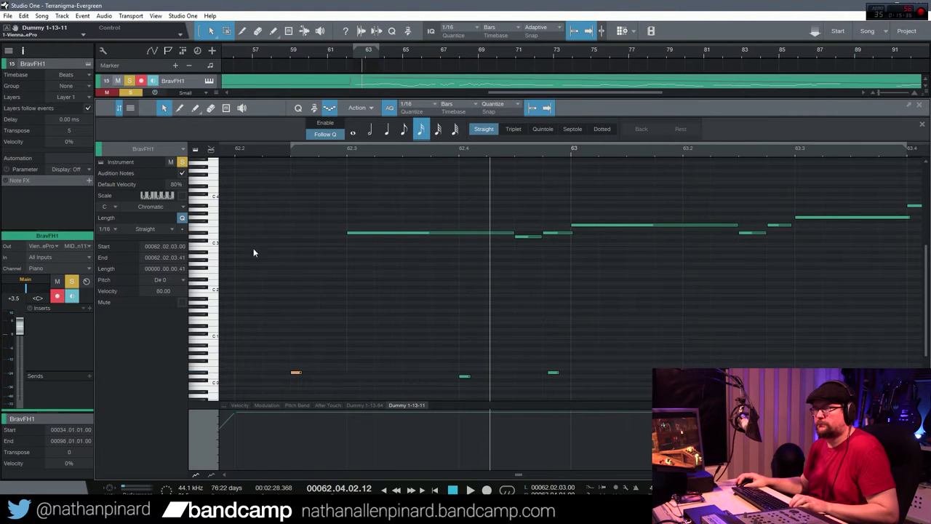
pyautogui.click(232, 152)
pyautogui.press('space')
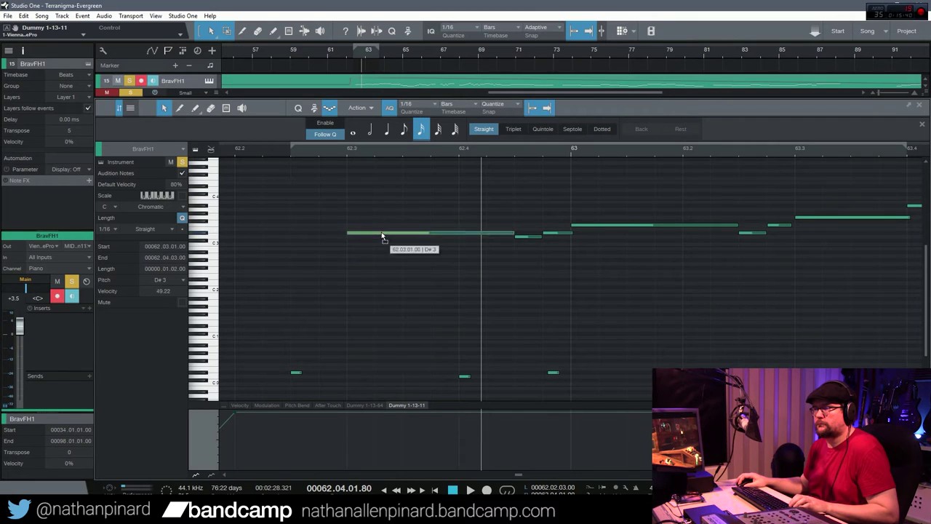
# Try D0 for the first keyswitch, audition the phrase, and return the keyswitch to D#0 for another listen.
pyautogui.click(295, 374)
pyautogui.moveTo(295, 374); pyautogui.dragTo(295, 376)
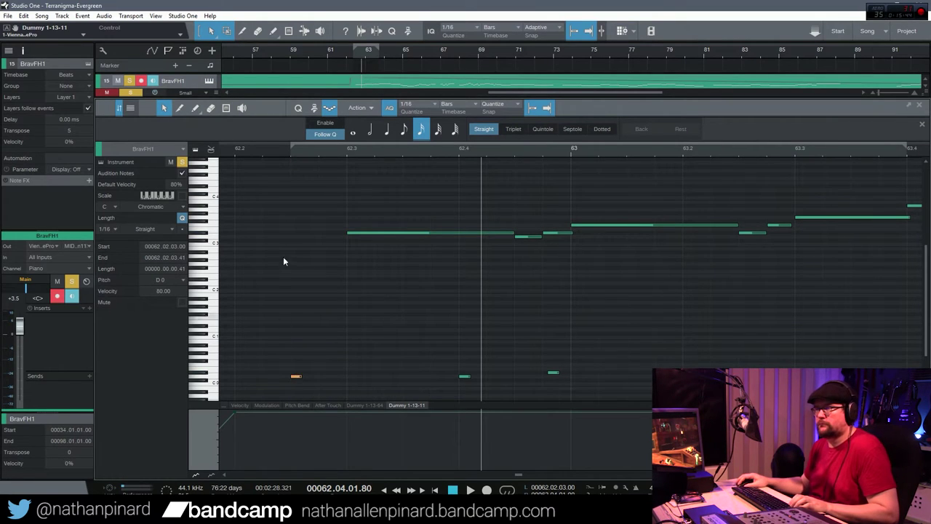
pyautogui.click(264, 149)
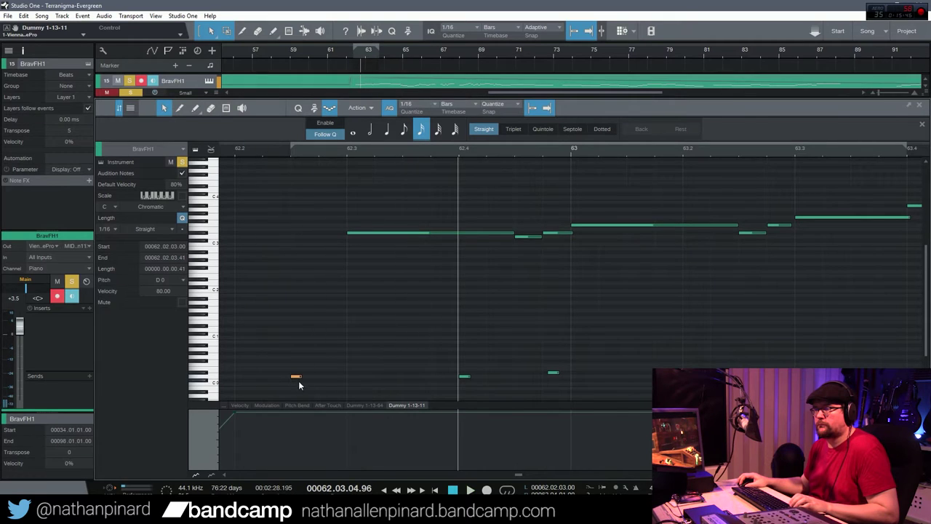
pyautogui.moveTo(296, 378); pyautogui.dragTo(295, 374)
pyautogui.click(265, 148)
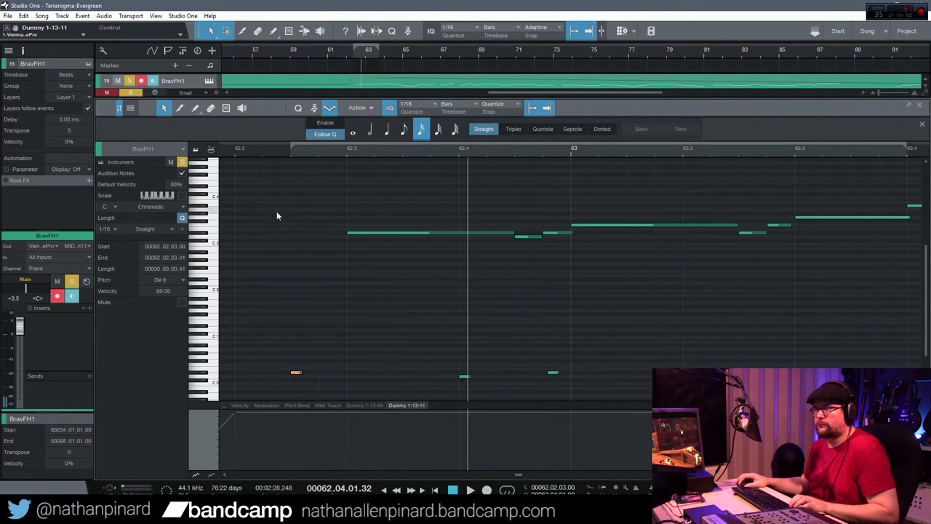
# Nudge the opening D#3 note to 62.3.2 and check the Ensemble Horns articulations in Vienna Ensemble Pro before returning to Studio One.
pyautogui.click(368, 235)
pyautogui.hotkey('alt', 'Right')
pyautogui.hotkey('alt', 'Tab')
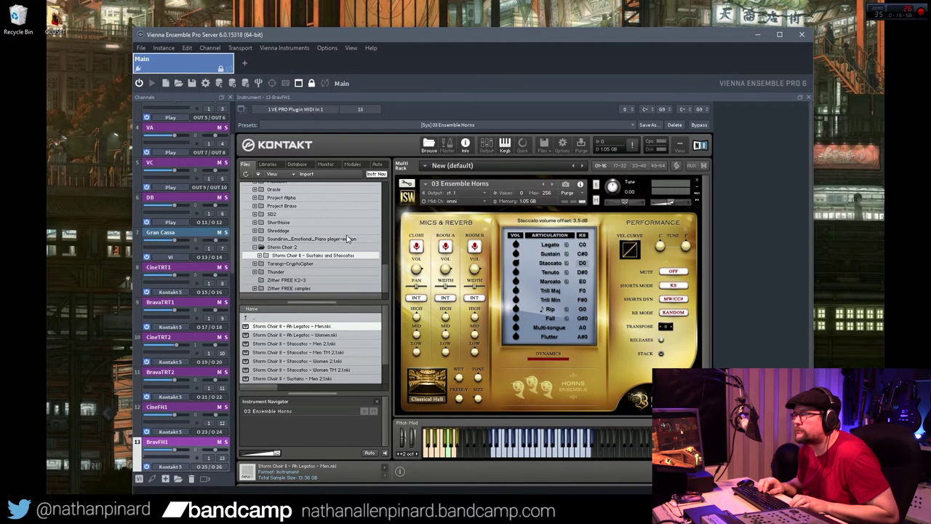
pyautogui.hotkey('alt', 'Tab')
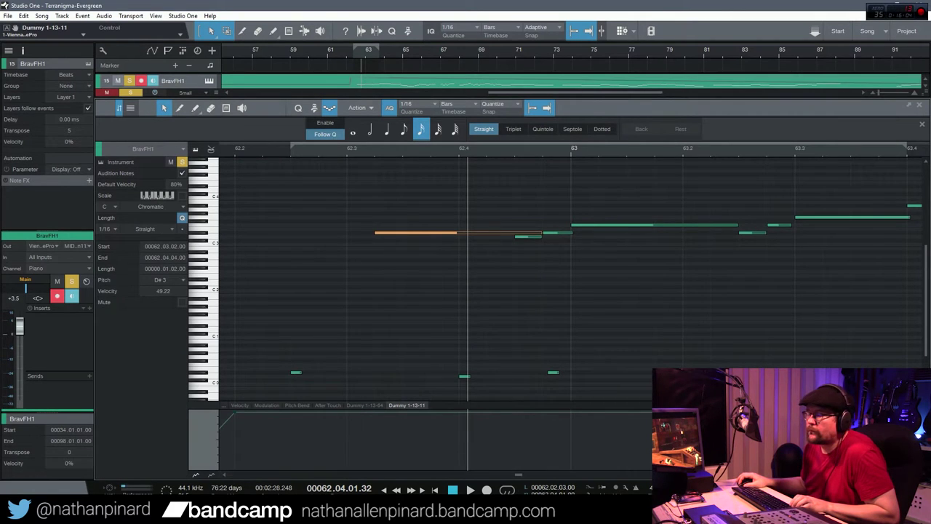
# Shift the BravFH1 event to start at 34.2 and loop playback while checking the active articulation in Vienna Ensemble Pro.
pyautogui.press('F2')
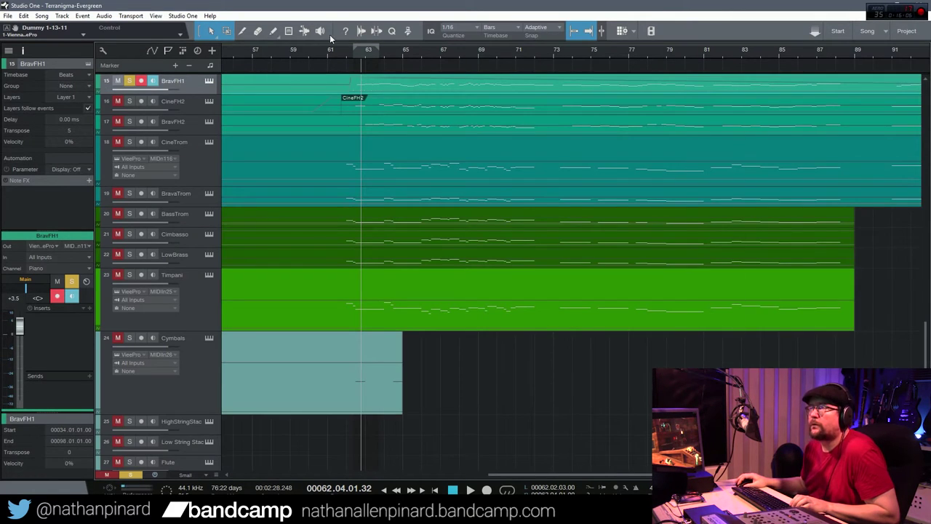
pyautogui.press('space')
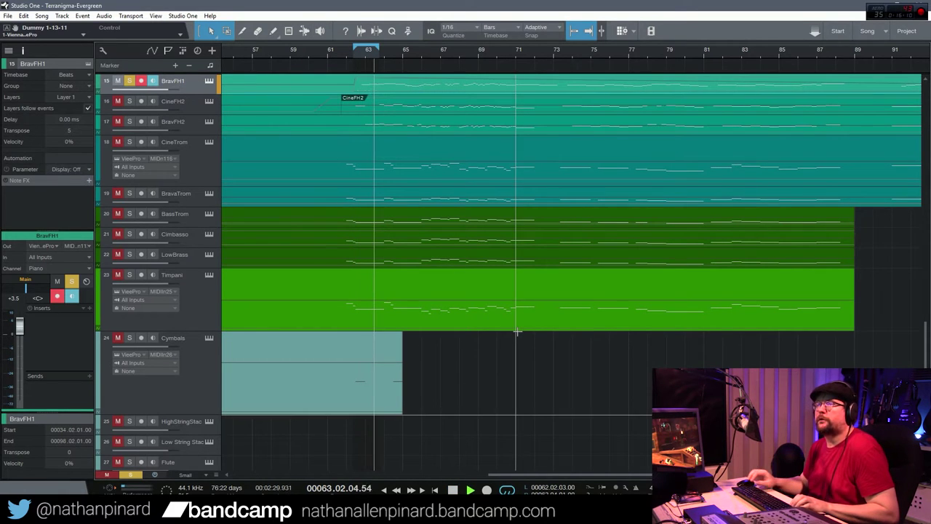
pyautogui.press('ctrl+super+Right')
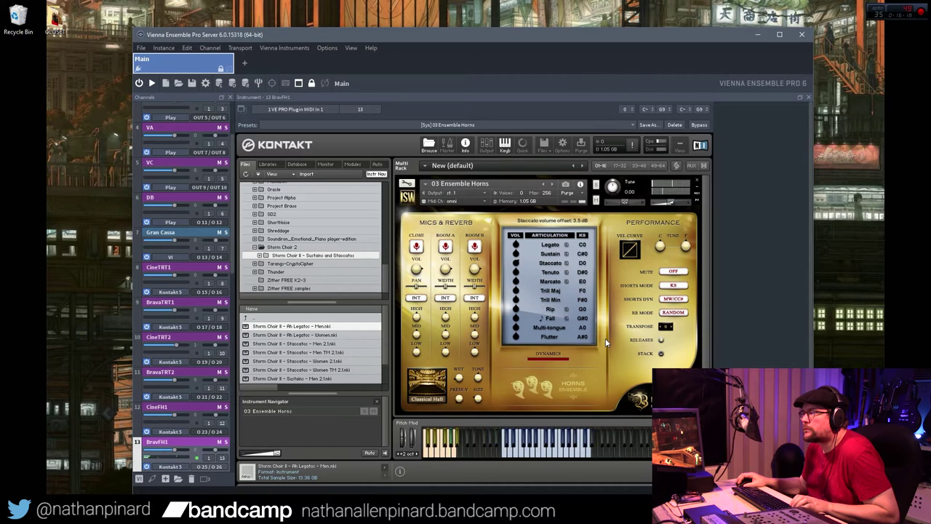
pyautogui.hotkey('alt', 'Tab')
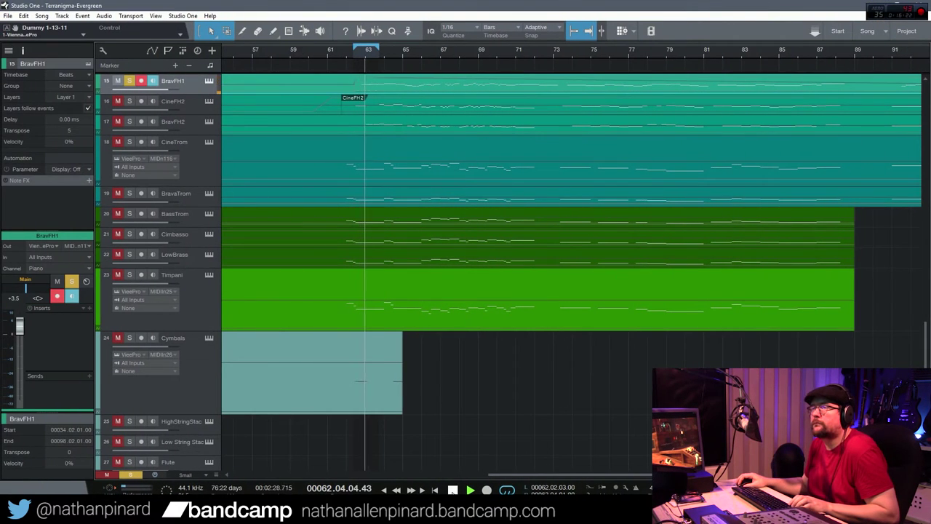
pyautogui.scroll(3, 416, 403)
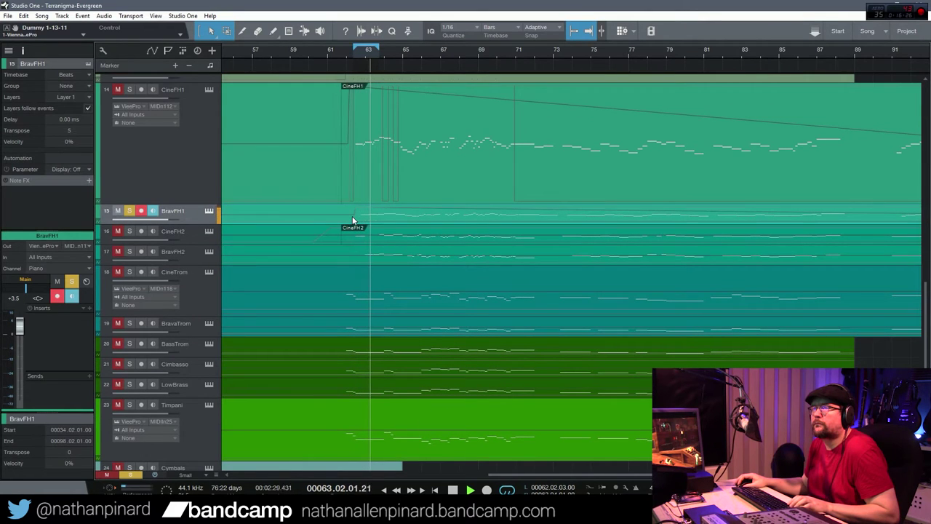
# Split the BravFH1 event at 61.4 and open the part after the split for note editing.
pyautogui.click(243, 31)
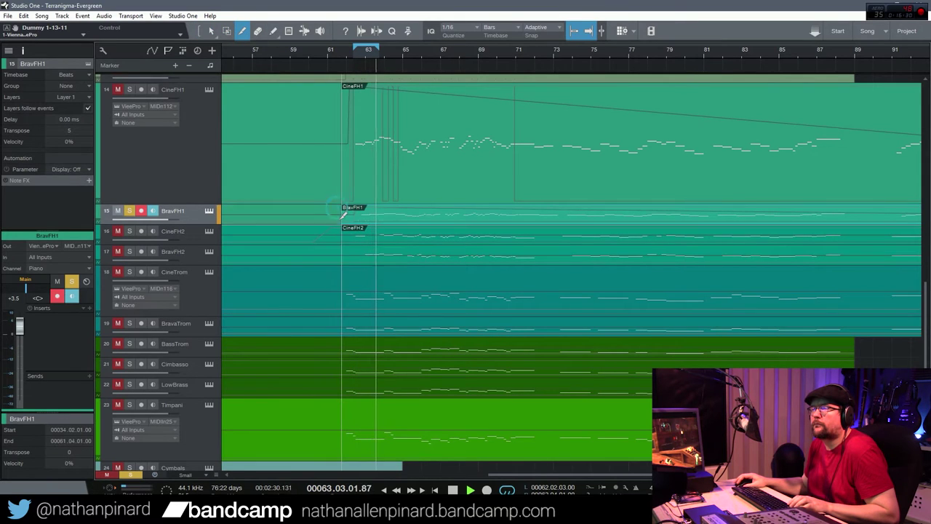
pyautogui.click(211, 31)
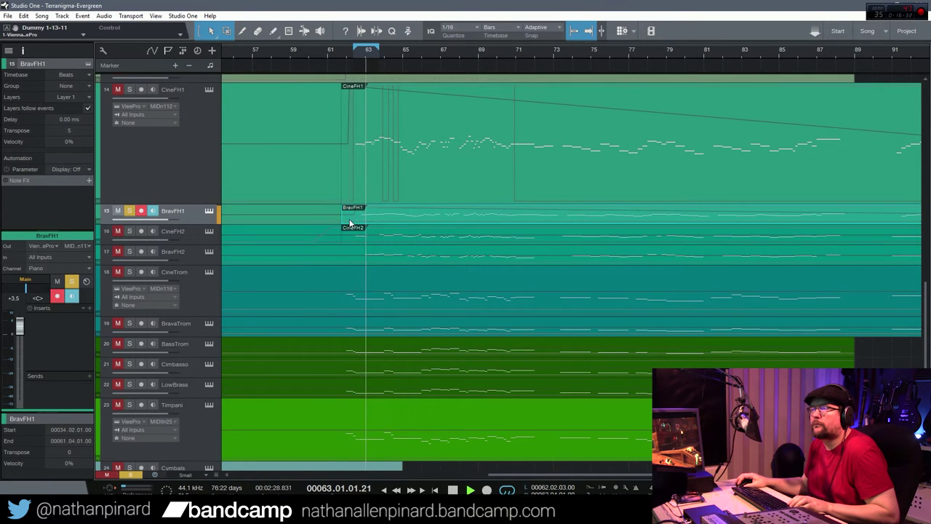
pyautogui.doubleClick(353, 223)
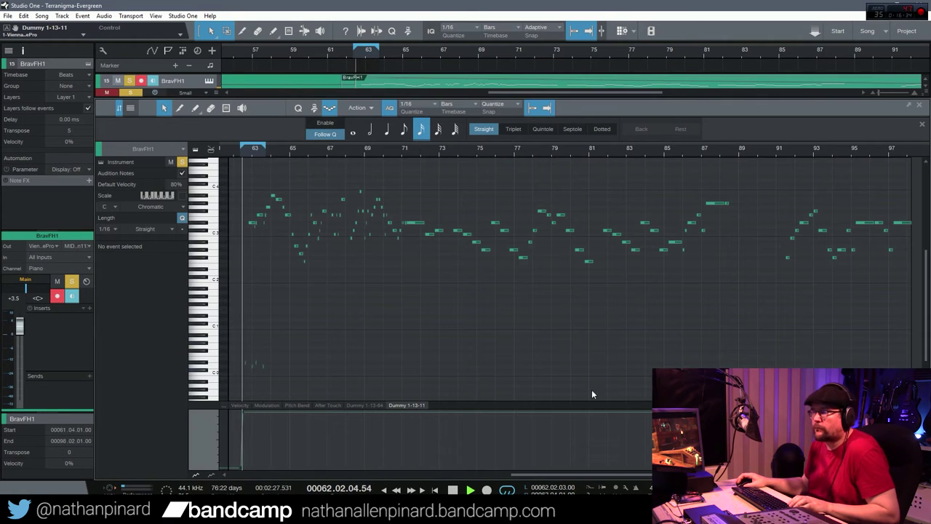
pyautogui.moveTo(880, 475); pyautogui.dragTo(890, 475)
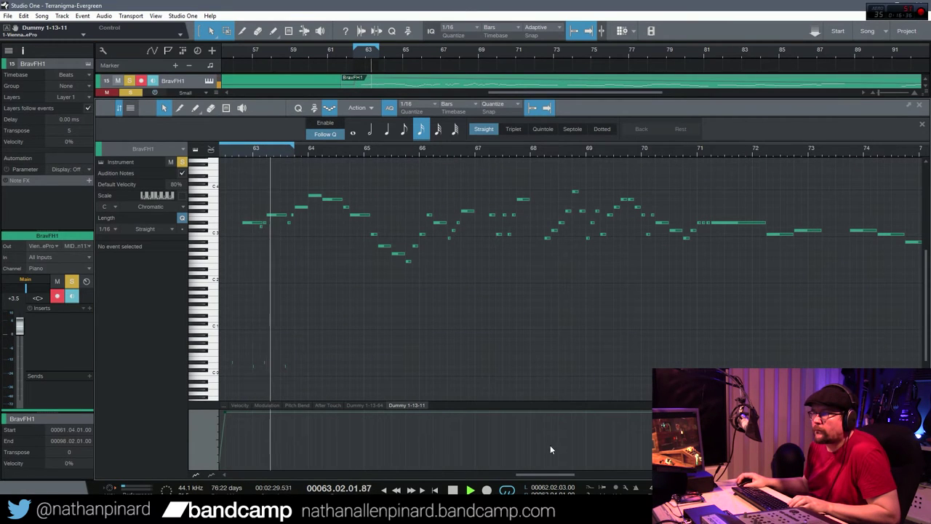
# Stop the playback and turn looping off.
pyautogui.press('space')
pyautogui.moveTo(533, 475); pyautogui.dragTo(546, 475)
pyautogui.click(507, 491)
# Move the opening D#3 note of the BravFH1 phrase one sixteenth earlier to 62.4.1.
pyautogui.scroll(3, 472, 382)
pyautogui.scroll(-4, 455, 358)
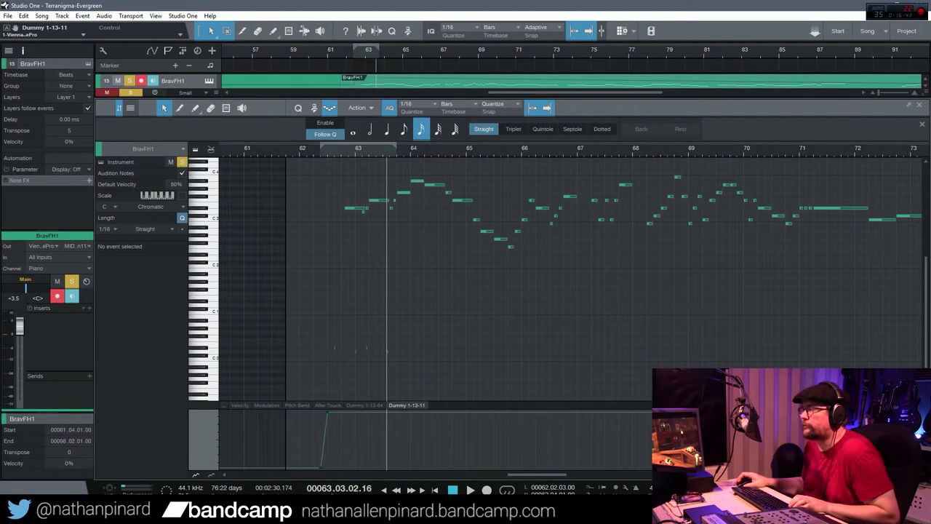
pyautogui.press('e')
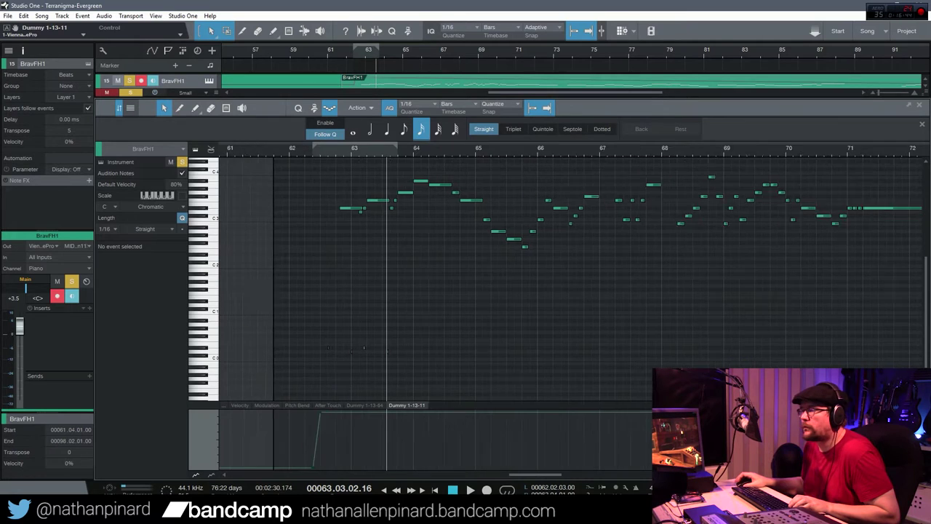
pyautogui.press('e')
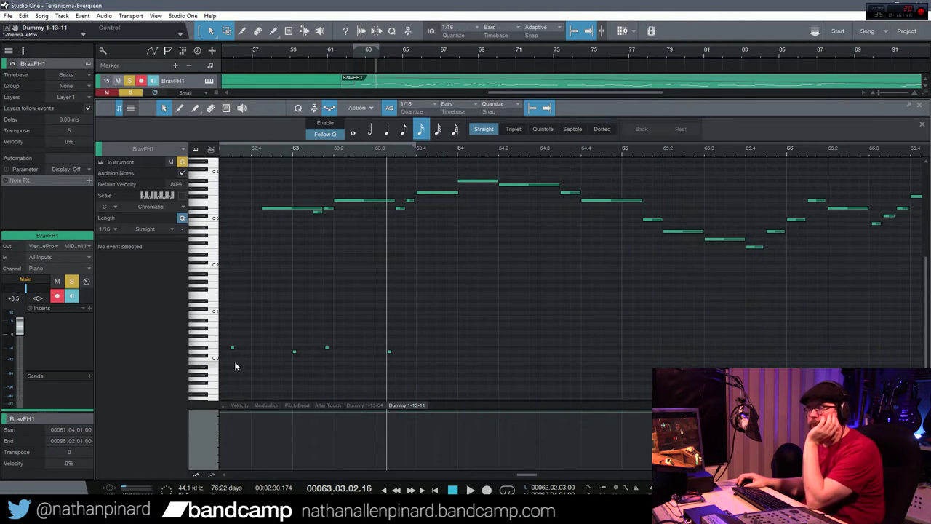
pyautogui.moveTo(525, 475); pyautogui.dragTo(520, 475)
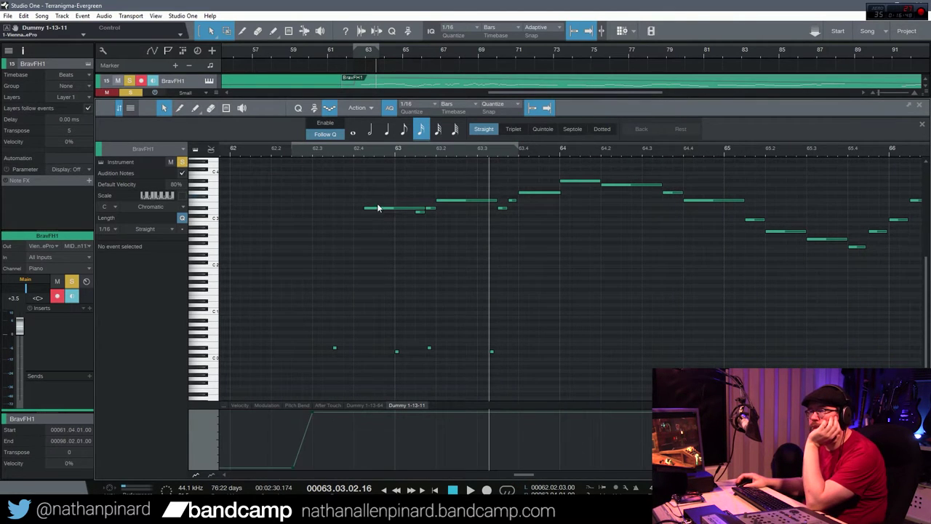
pyautogui.scroll(2, 387, 244)
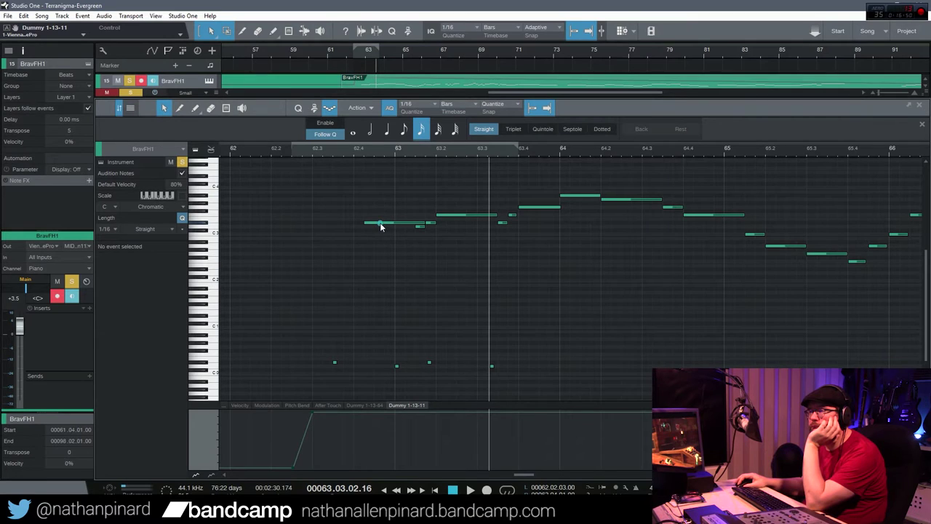
pyautogui.click(379, 224)
pyautogui.scroll(2, 386, 262)
pyautogui.moveTo(382, 261)
pyautogui.moveTo(386, 260); pyautogui.dragTo(385, 260)
pyautogui.click(385, 263)
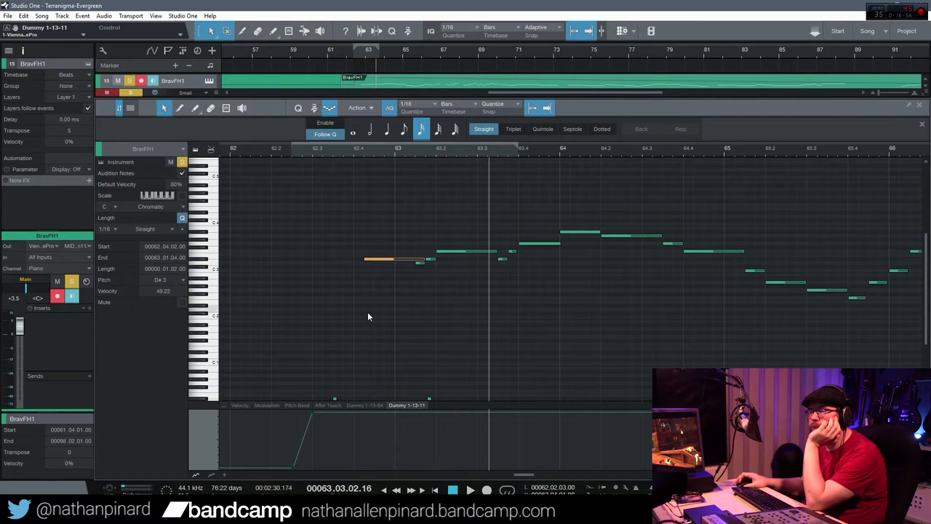
pyautogui.scroll(-3, 367, 312)
pyautogui.moveTo(334, 350)
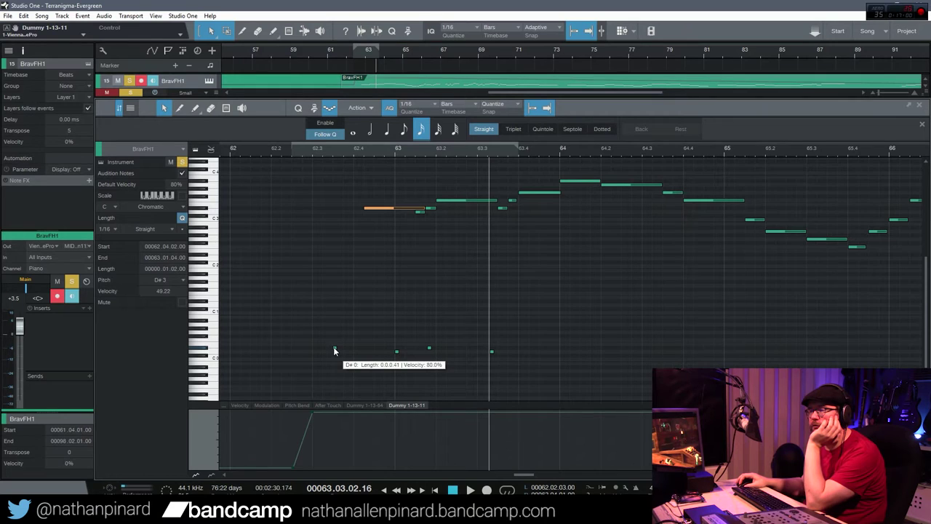
pyautogui.click(334, 350)
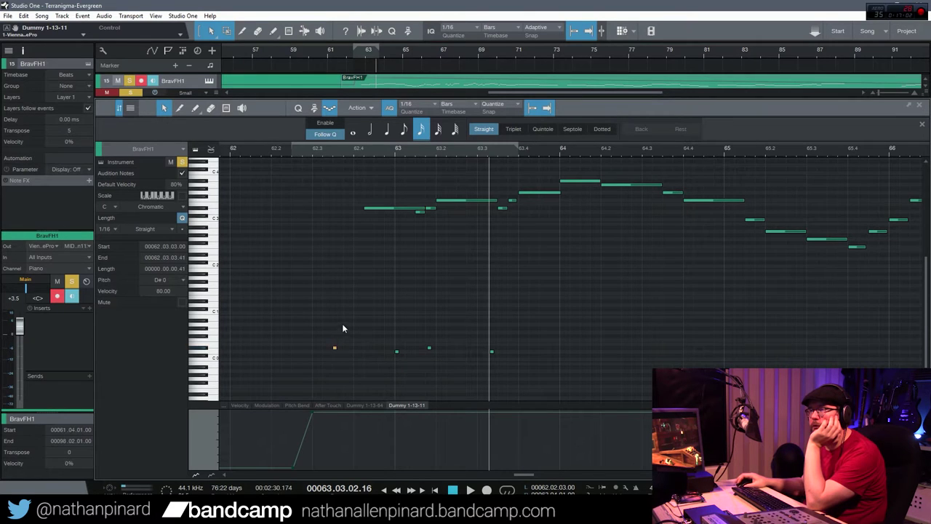
pyautogui.scroll(2, 371, 297)
pyautogui.click(419, 246)
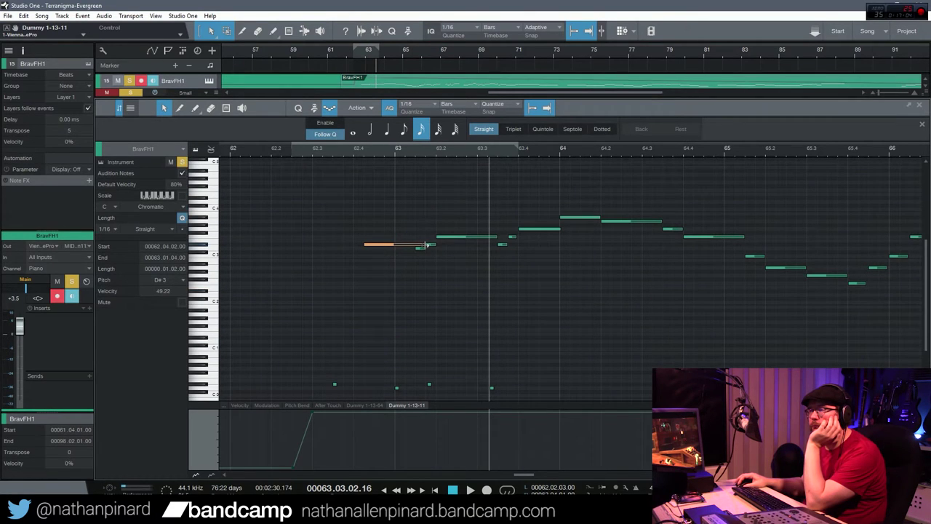
pyautogui.moveTo(396, 244); pyautogui.dragTo(388, 250)
# Audition the phrase from around 62.3 and set the BravFH1 track's transpose to 5.
pyautogui.click(313, 153)
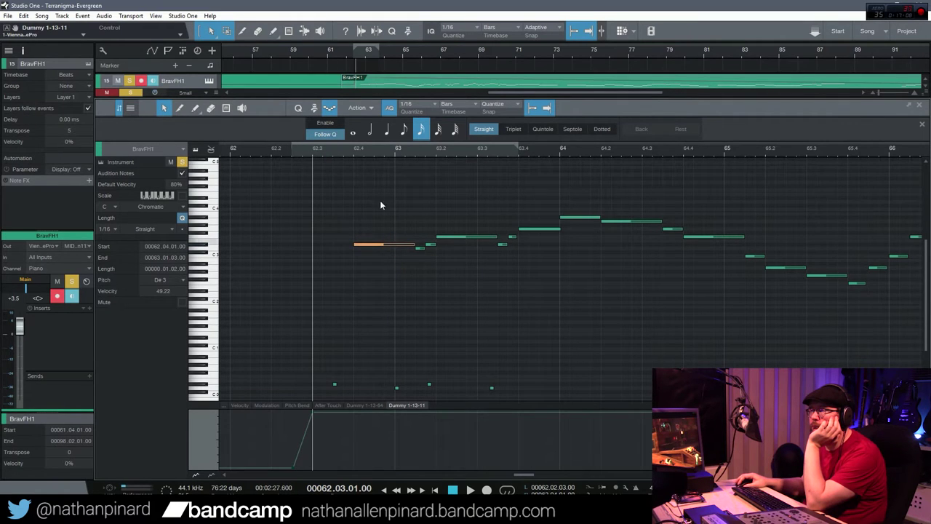
pyautogui.doubleClick(339, 151)
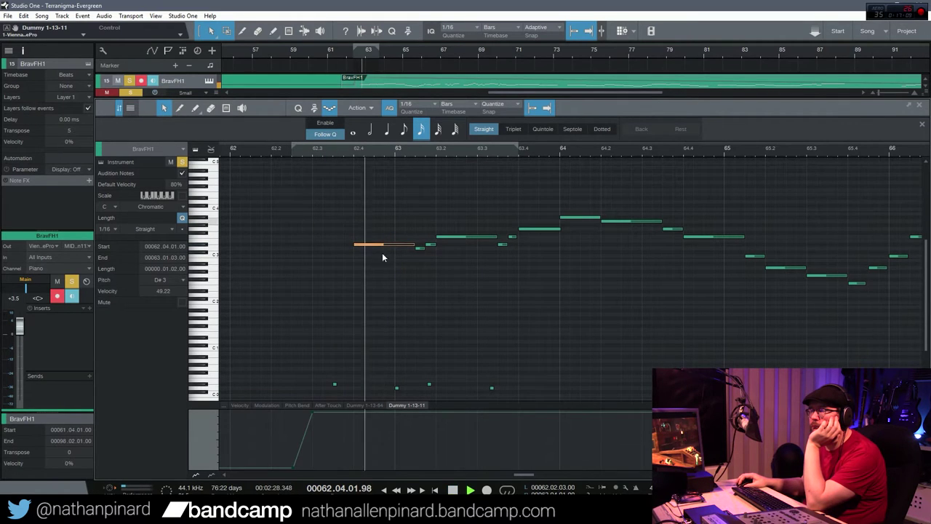
pyautogui.click(452, 489)
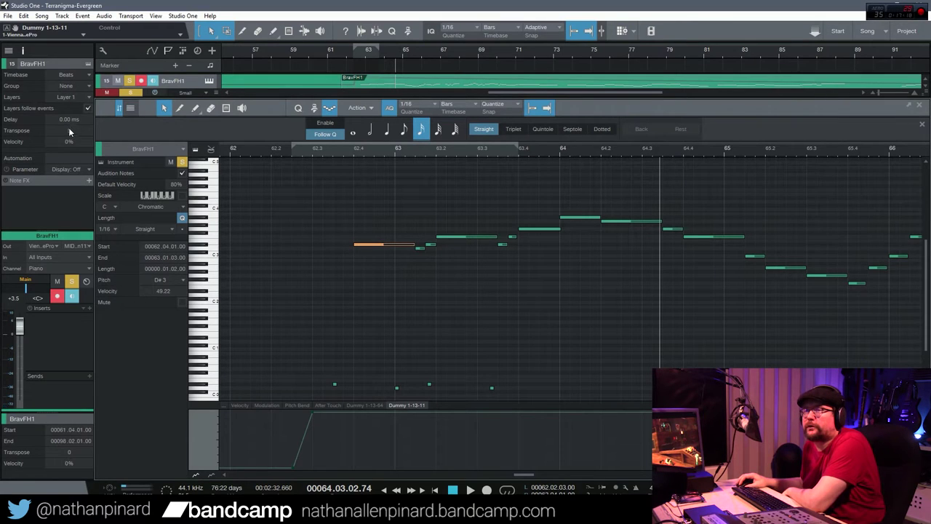
pyautogui.write('5')
pyautogui.press('Return')
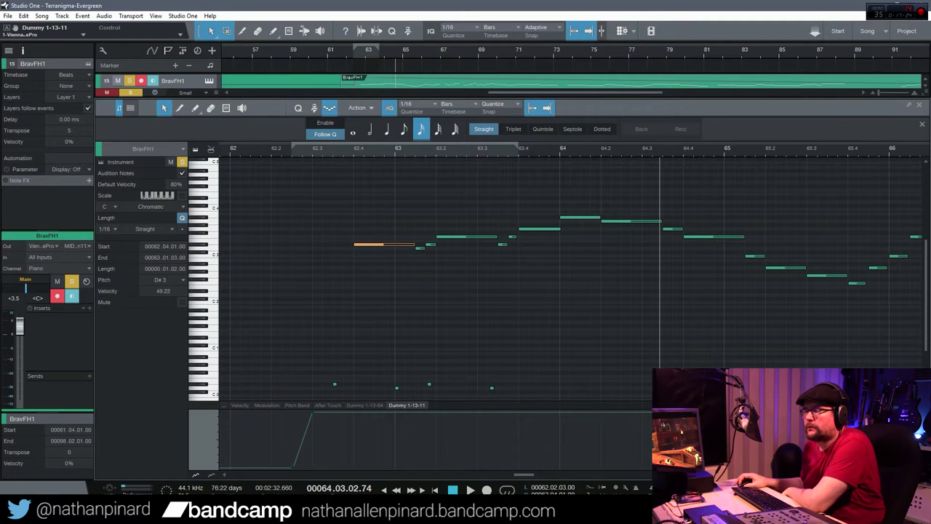
# Return to the arrangement and open the CineFH1 event starting at 61.4 to examine its notes.
pyautogui.press('F2')
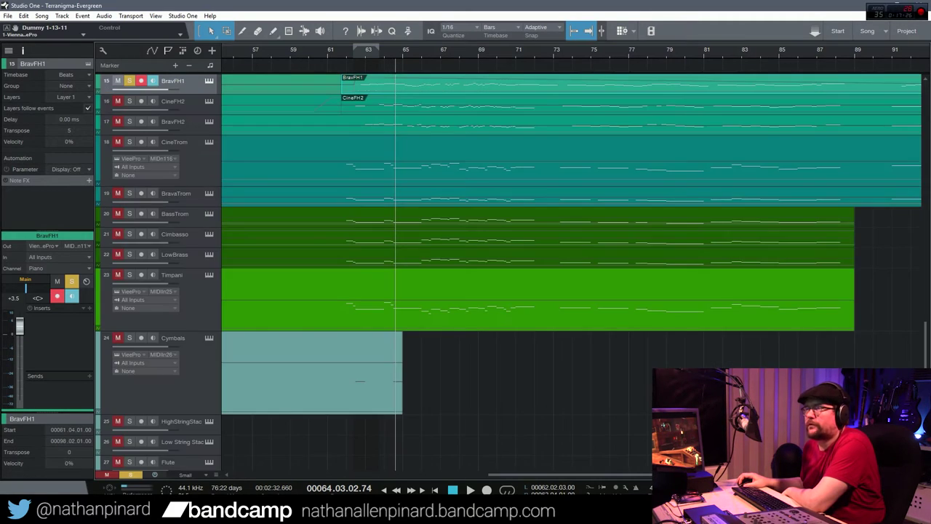
pyautogui.scroll(4, 549, 299)
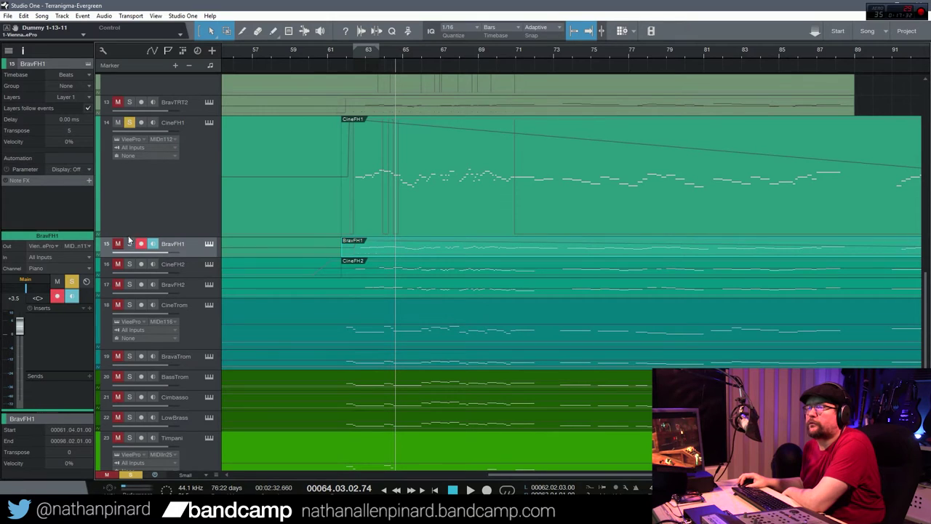
pyautogui.scroll(3, 303, 215)
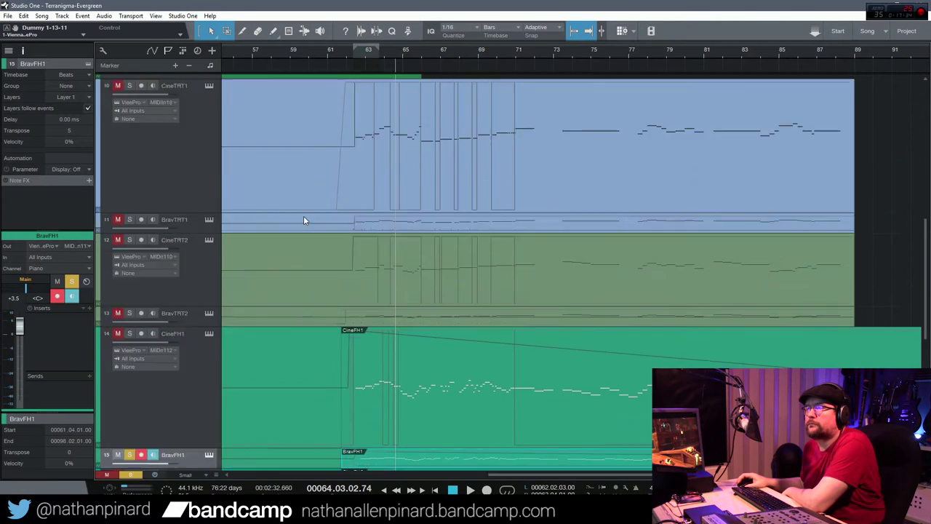
pyautogui.scroll(-1, 299, 212)
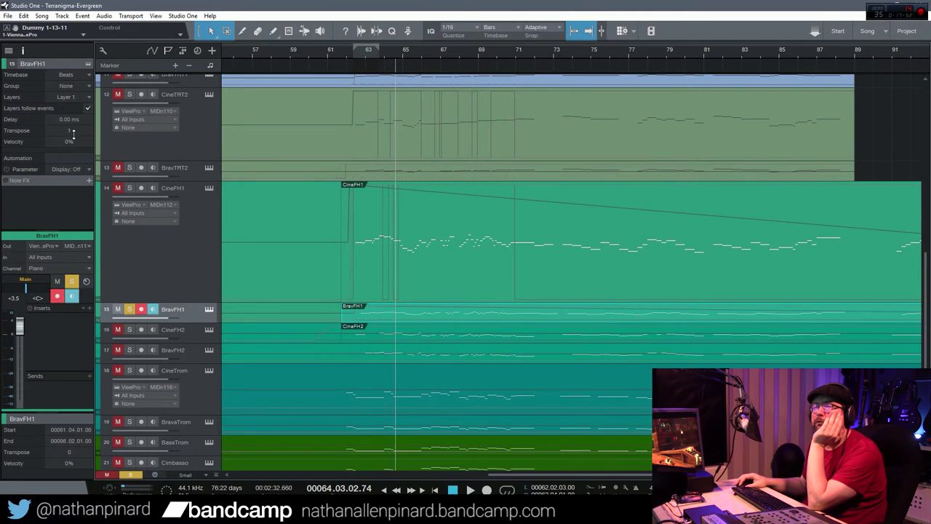
pyautogui.doubleClick(366, 277)
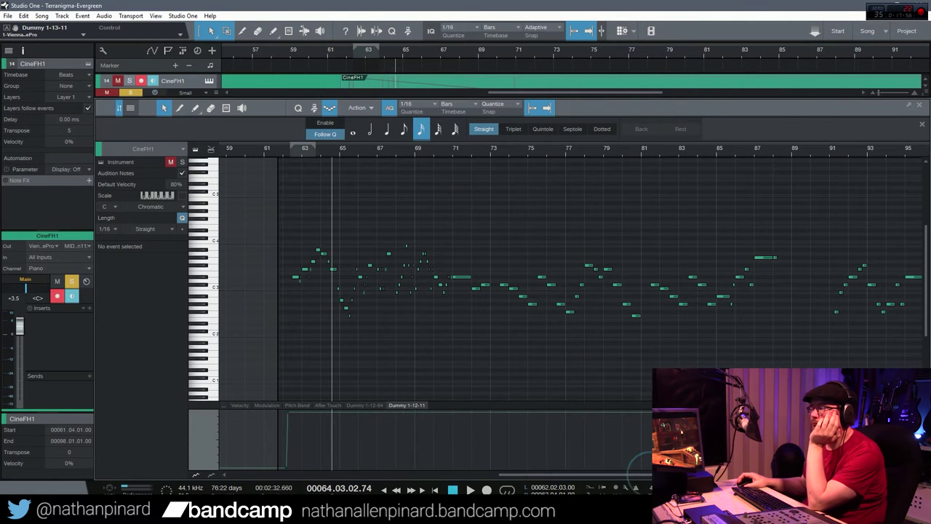
# Select all the CineFH1 notes around bar 62 and check the pitch of the opening note at 62.3.
pyautogui.moveTo(879, 474); pyautogui.dragTo(889, 474)
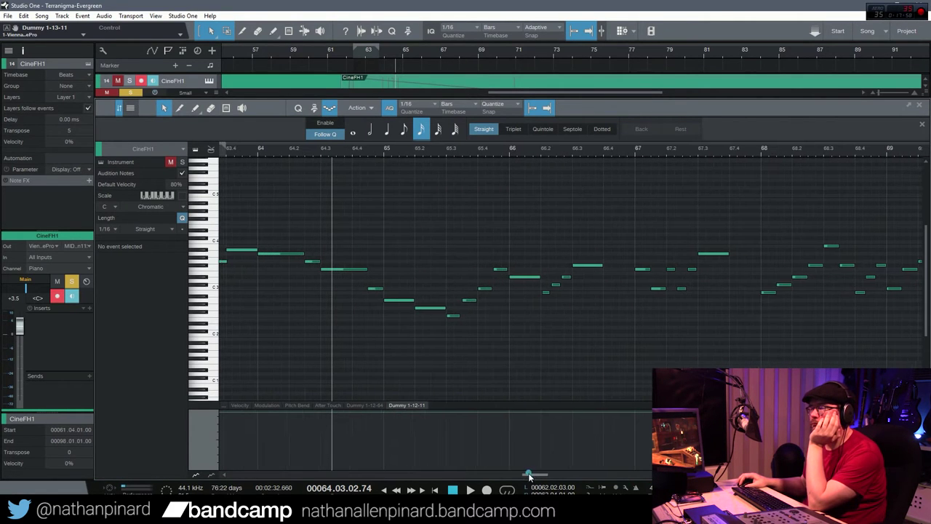
pyautogui.moveTo(528, 475); pyautogui.dragTo(519, 475)
pyautogui.rightClick(461, 347)
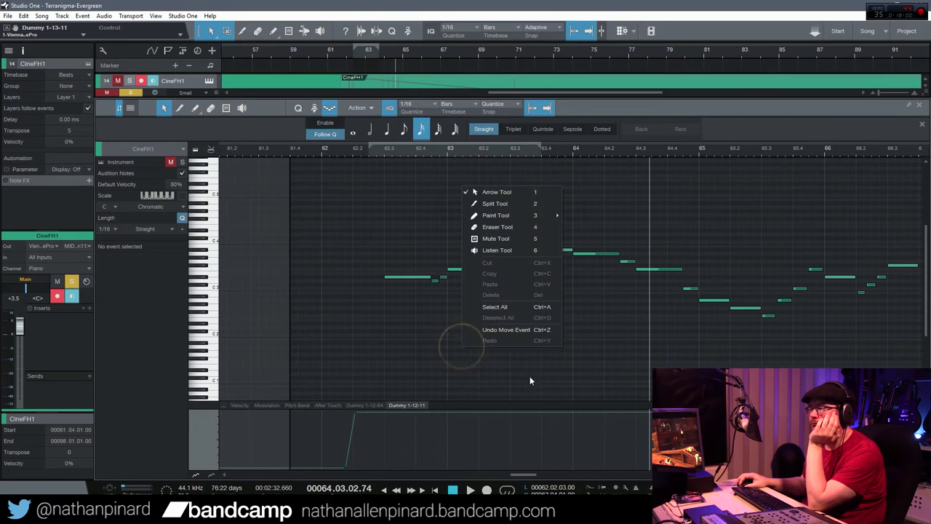
pyautogui.click(510, 307)
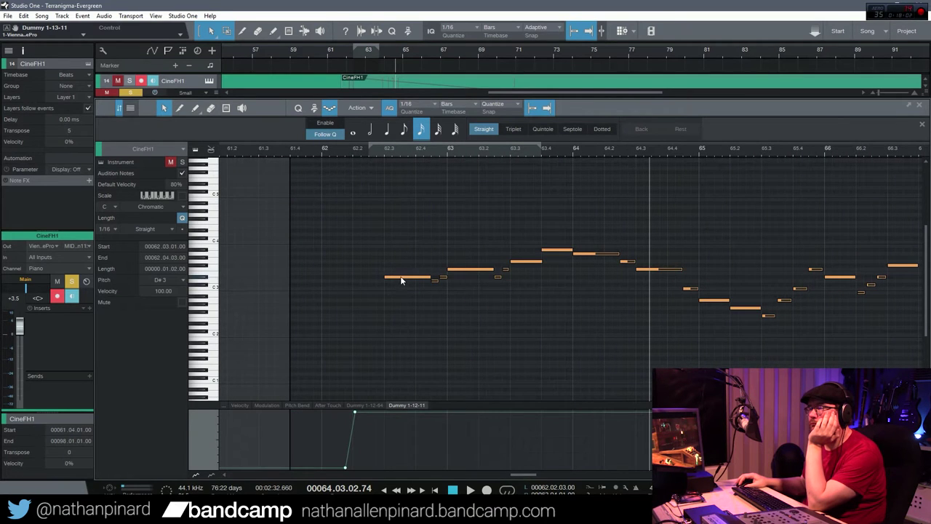
pyautogui.click(401, 281)
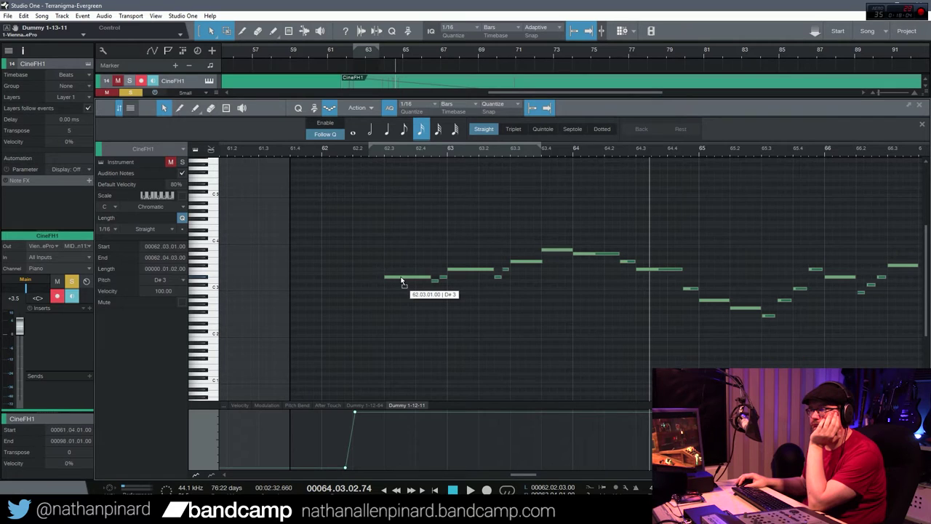
pyautogui.moveTo(400, 278)
pyautogui.mouseDown()
pyautogui.moveTo(402, 254)
pyautogui.moveTo(403, 279)
pyautogui.mouseUp()
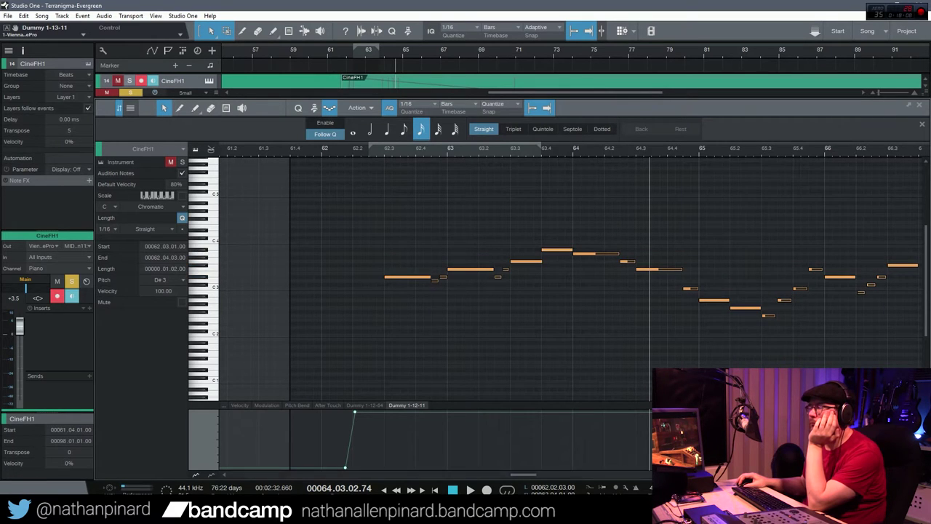
# Return to the arrangement and open the BravFH1 event that starts at 61.4 in the note editor.
pyautogui.press('F2')
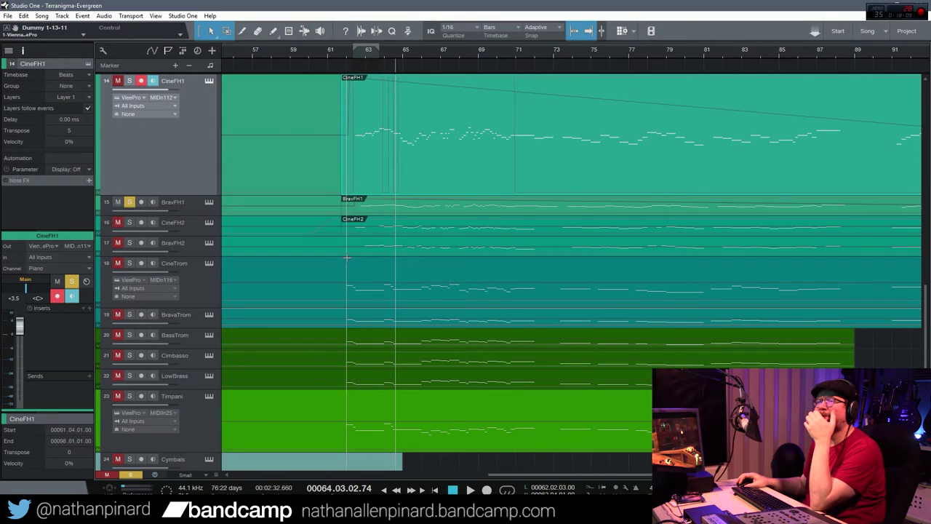
pyautogui.click(355, 209)
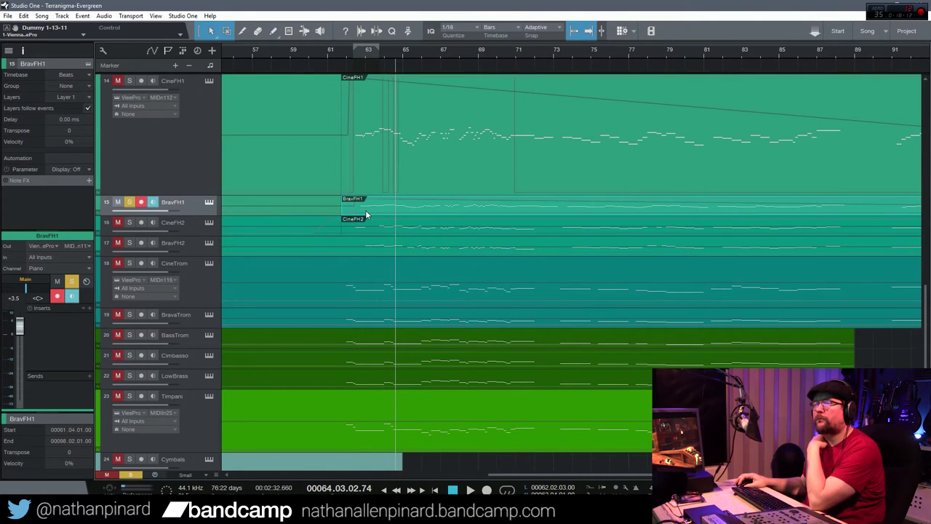
pyautogui.doubleClick(365, 210)
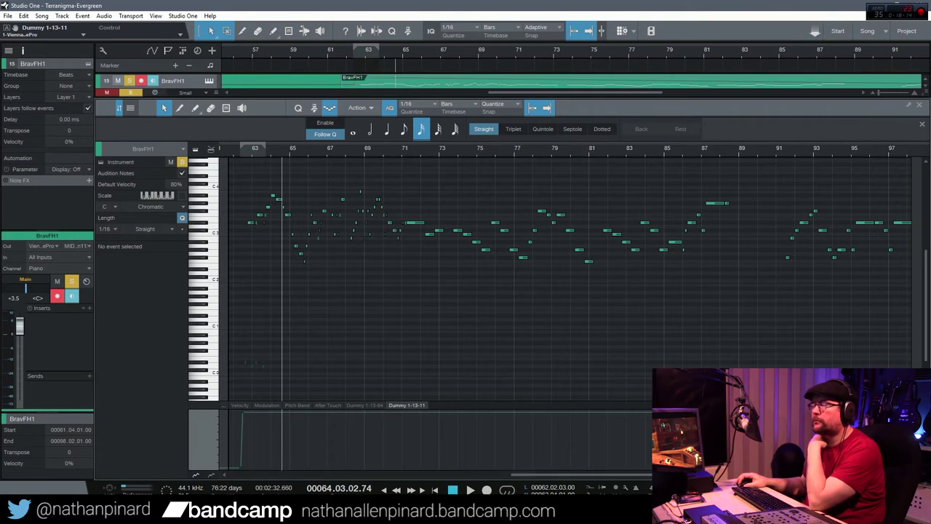
pyautogui.press('F2')
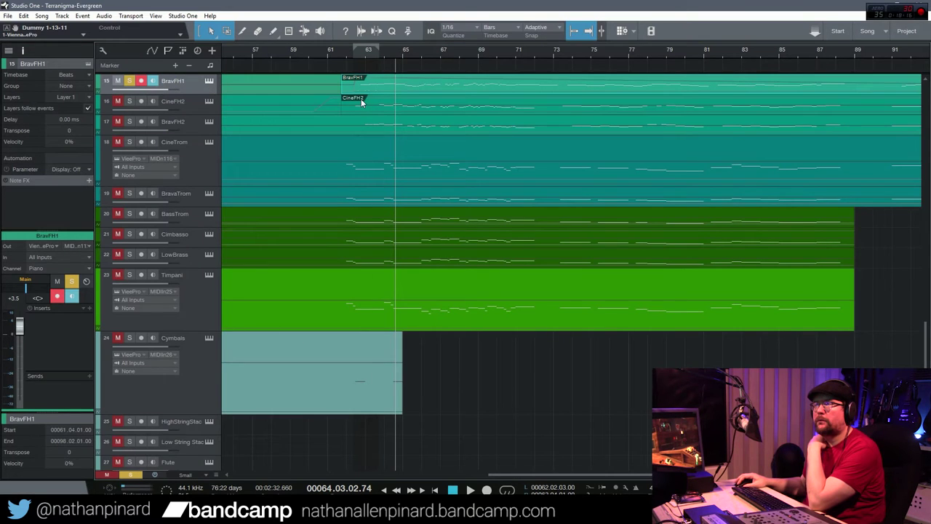
pyautogui.scroll(4, 367, 188)
pyautogui.scroll(1, 356, 218)
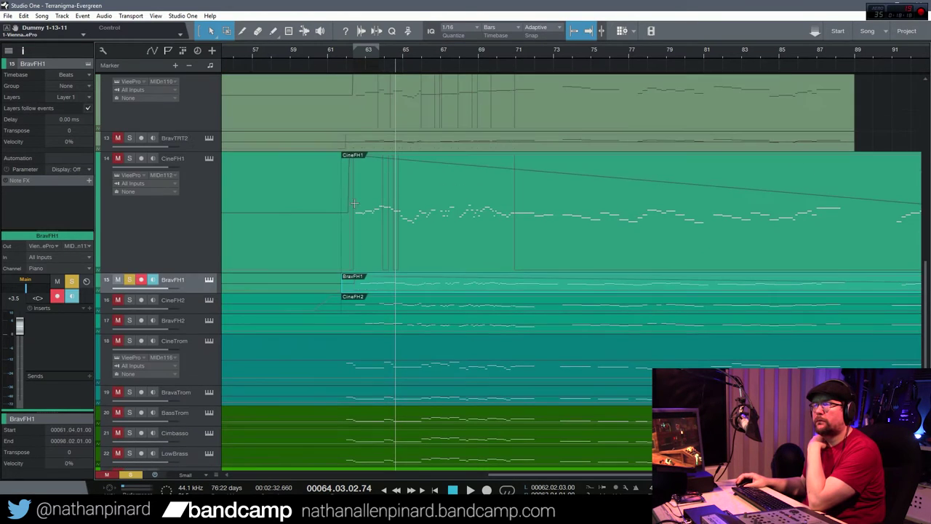
pyautogui.click(359, 251)
pyautogui.click(360, 284)
pyautogui.doubleClick(363, 288)
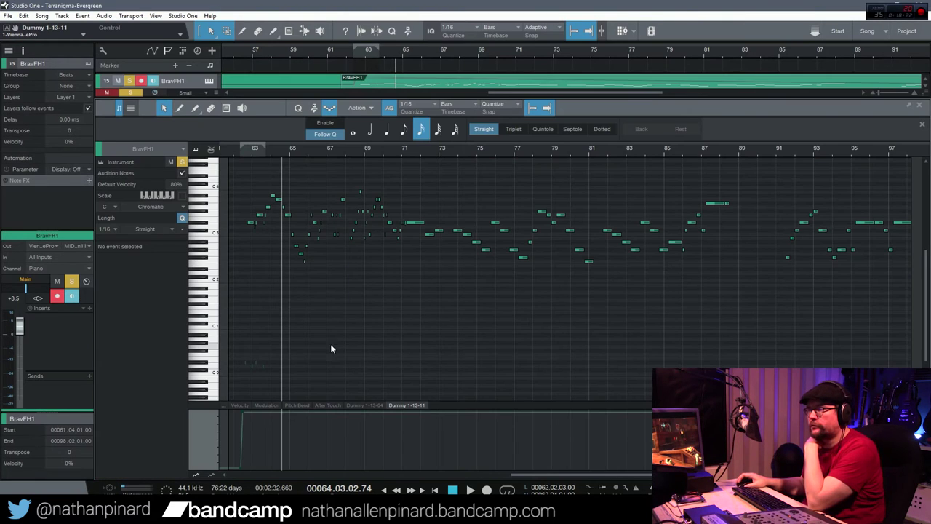
# Select all the BravFH1 notes around bar 62 and check the pitch of the phrase's opening note.
pyautogui.moveTo(879, 474); pyautogui.dragTo(888, 474)
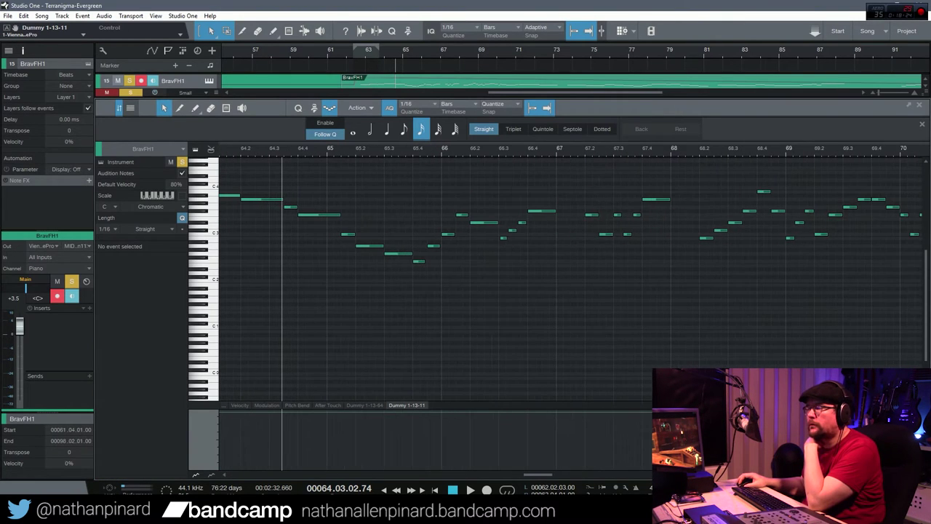
pyautogui.moveTo(544, 472); pyautogui.dragTo(527, 473)
pyautogui.rightClick(413, 269)
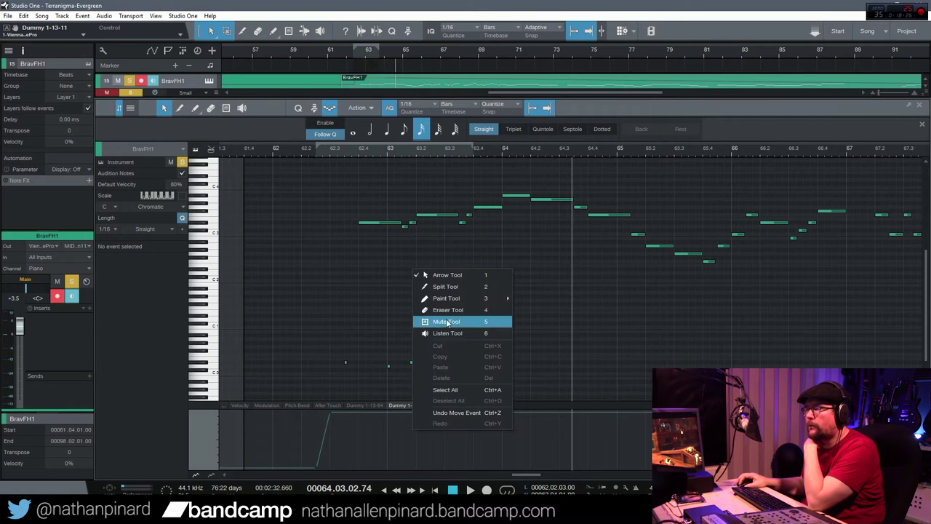
pyautogui.click(451, 390)
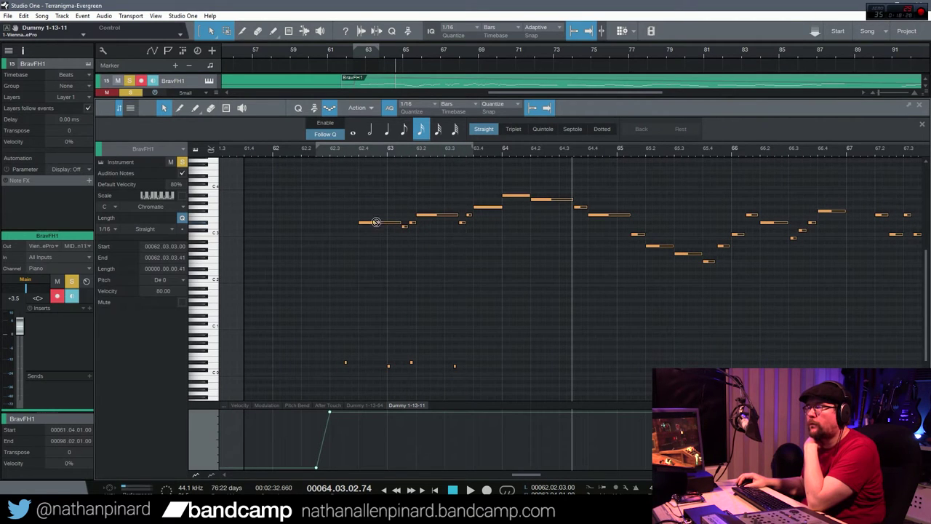
pyautogui.click(377, 225)
pyautogui.moveTo(377, 222); pyautogui.dragTo(375, 224)
# Audition the opening of the BravFH1 phrase from just before 62.3.
pyautogui.hotkey('ctrl', 'a')
pyautogui.click(317, 152)
pyautogui.press('space')
pyautogui.press('space')
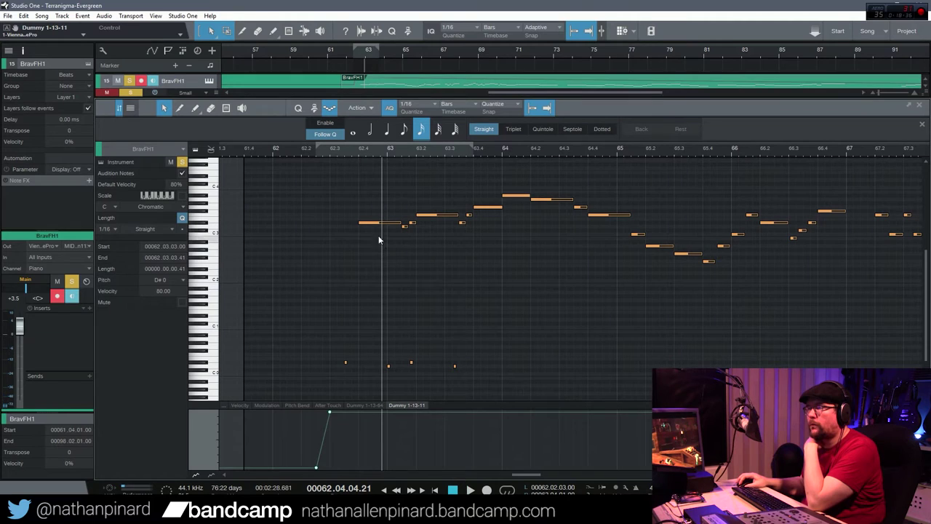
# Select every note in the BravFH1 part and move them all up five semitones.
pyautogui.click(368, 253)
pyautogui.rightClick(359, 266)
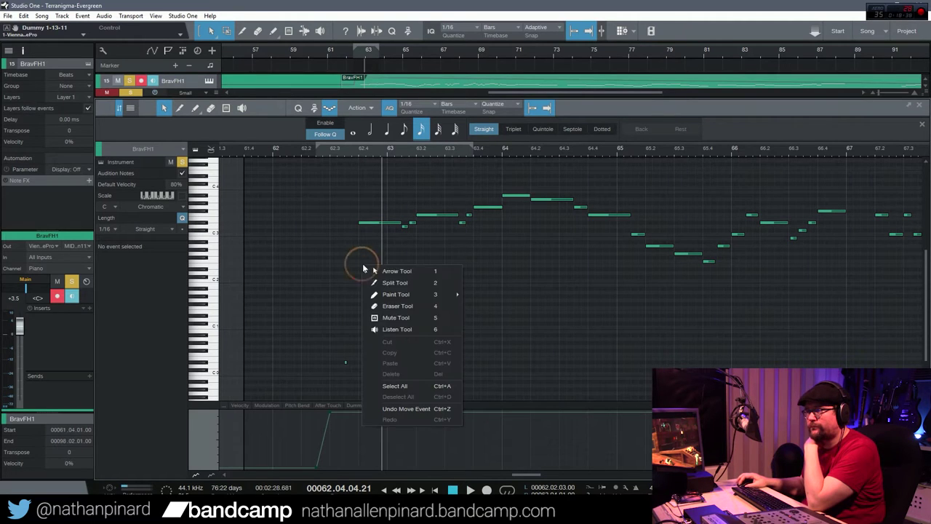
pyautogui.click(411, 390)
pyautogui.moveTo(374, 225); pyautogui.dragTo(372, 207)
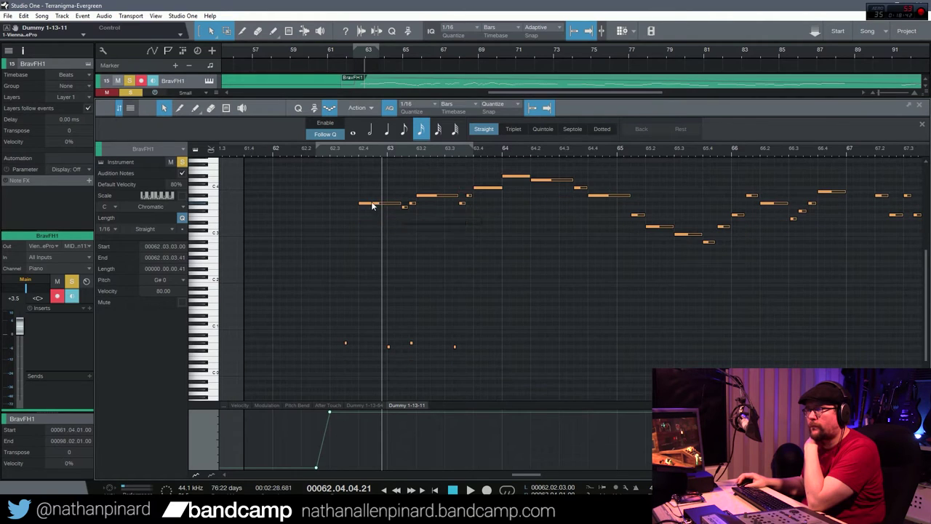
# Select only the four low keyswitch notes and move them down five semitones, with the first one on D#0.
pyautogui.click(395, 297)
pyautogui.moveTo(300, 315); pyautogui.dragTo(552, 400)
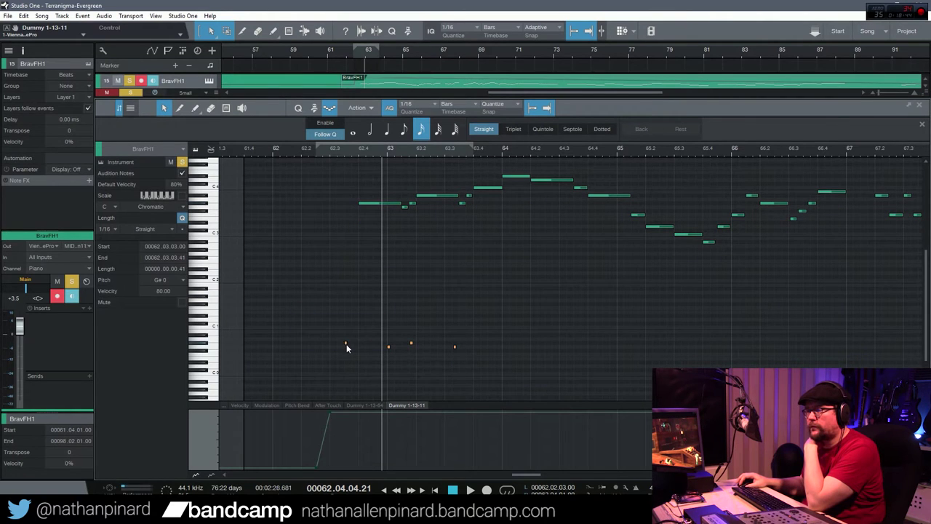
pyautogui.moveTo(346, 344); pyautogui.dragTo(346, 368)
pyautogui.click(368, 284)
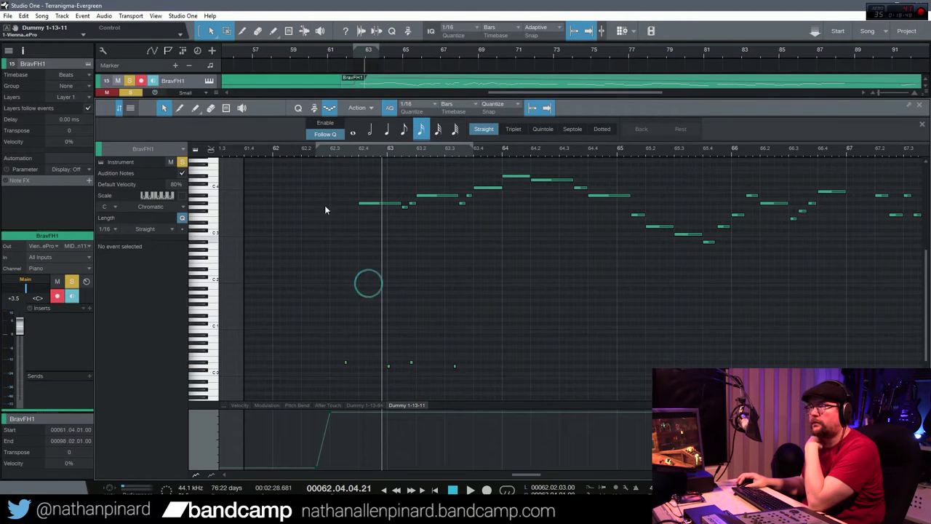
# Audition the raised BravFH1 phrase from about 62.2 into bar 64.
pyautogui.click(300, 141)
pyautogui.press('space')
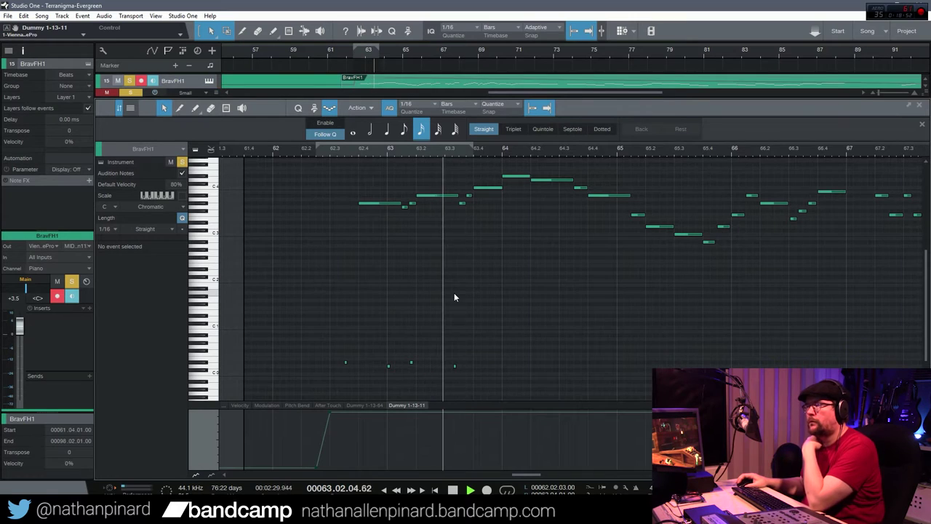
pyautogui.press('space')
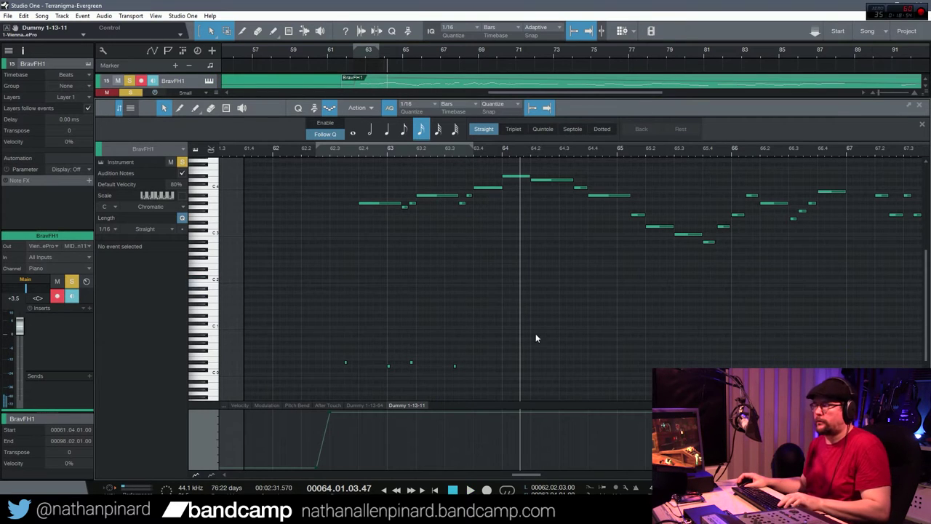
# Replay the zoomed-in phrase from around 62.3 several times to judge the note lengths and keyswitch changes.
pyautogui.press('e')
pyautogui.press('e')
pyautogui.press('e')
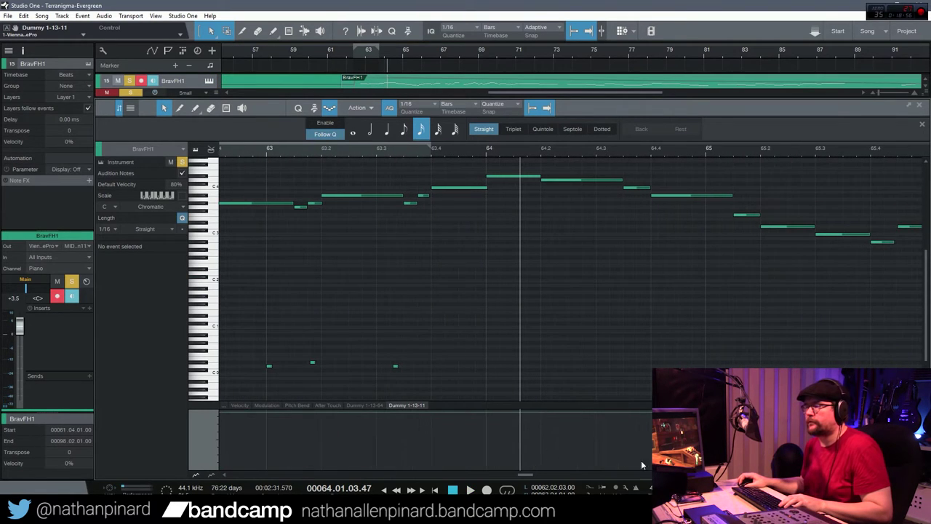
pyautogui.moveTo(526, 476); pyautogui.dragTo(524, 477)
pyautogui.scroll(1, 310, 252)
pyautogui.scroll(-1, 309, 268)
pyautogui.click(256, 148)
pyautogui.press('space')
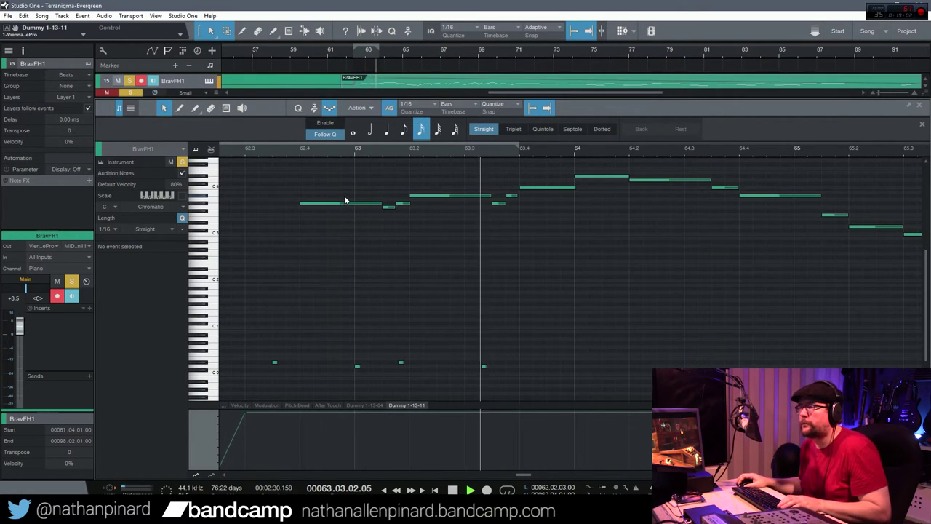
pyautogui.press('space')
pyautogui.click(278, 150)
pyautogui.press('space')
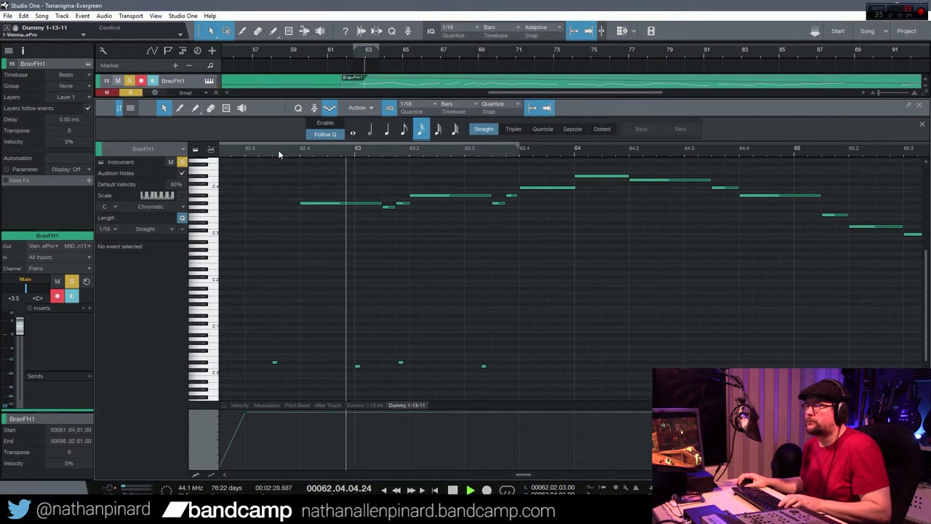
pyautogui.press('space')
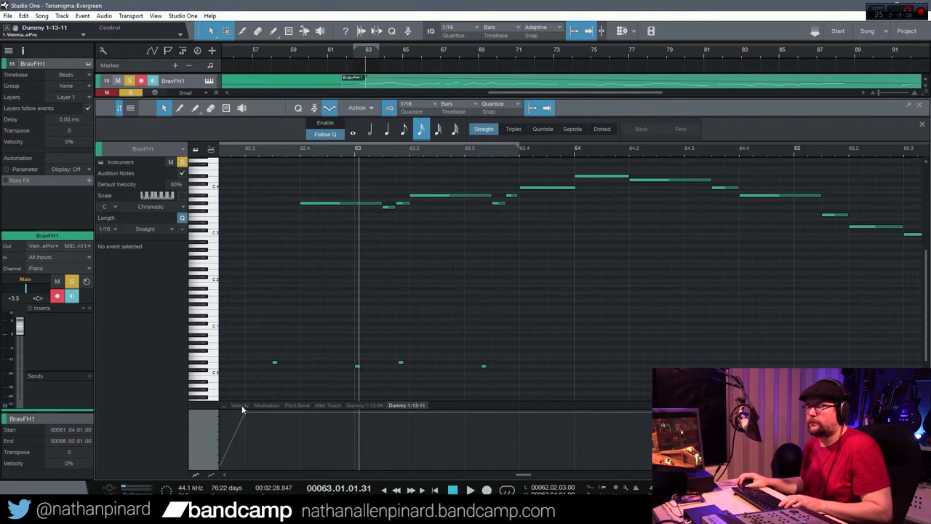
pyautogui.click(243, 148)
pyautogui.press('space')
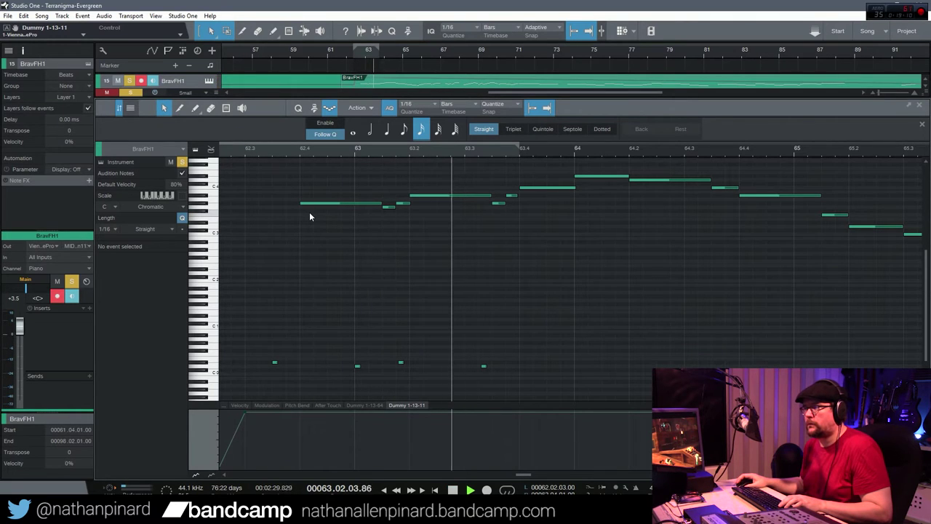
pyautogui.press('space')
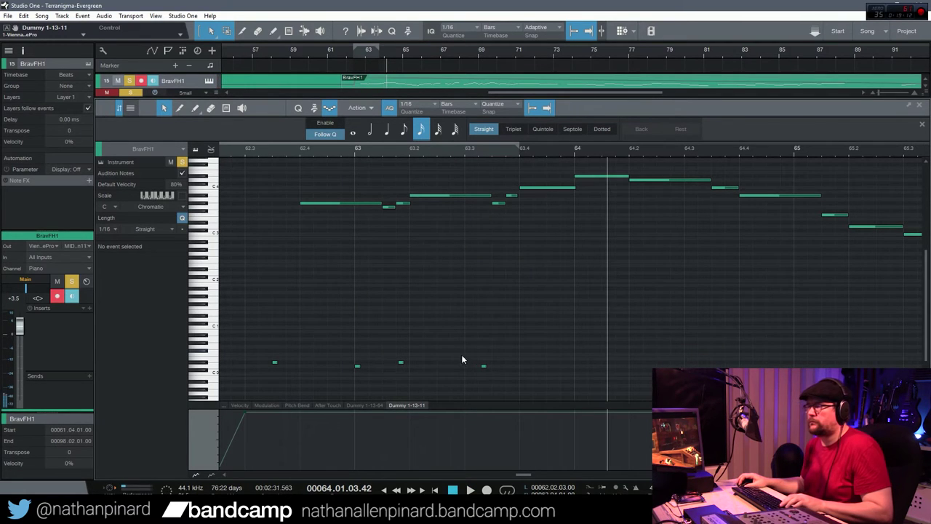
# Copy the last keyswitch to D#0 at about 63.3.4, just before the long note at 63.4, and audition from 62.3.
pyautogui.moveTo(483, 366); pyautogui.dragTo(513, 366)
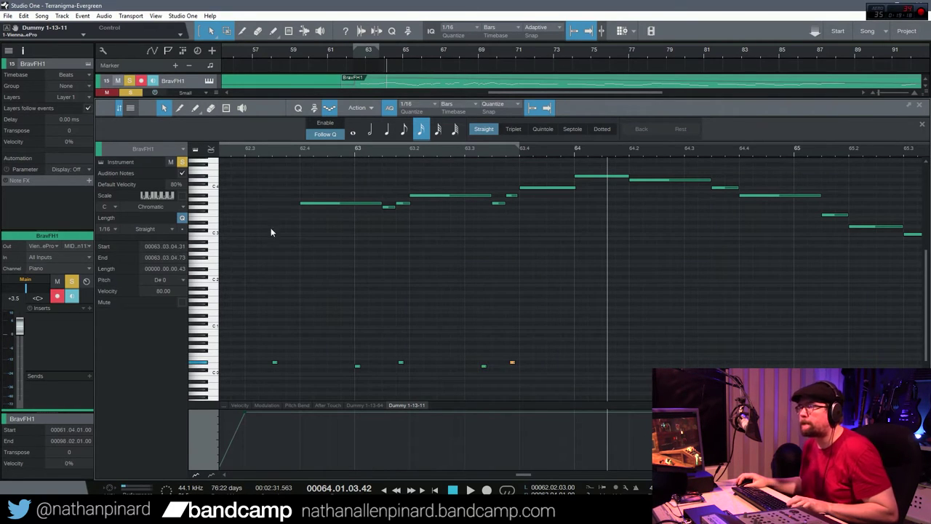
pyautogui.click(246, 151)
pyautogui.press('space')
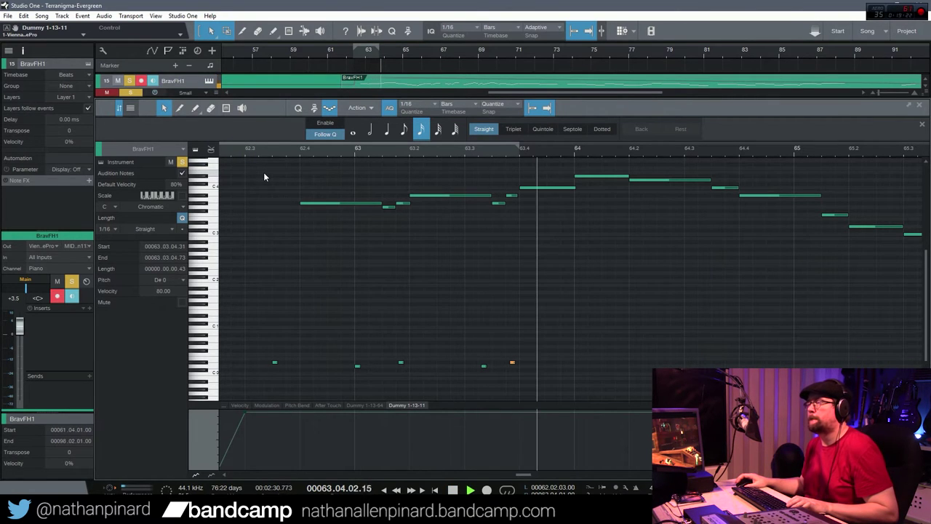
pyautogui.press('space')
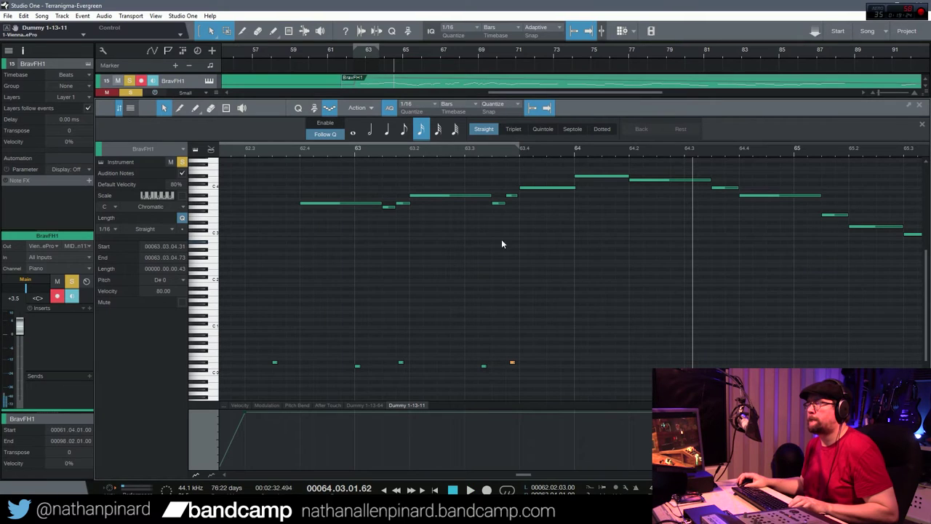
# Return to the arrangement, open the BravTRT1 event and examine its notes and keyswitches around bars 62 to 64.
pyautogui.press('F2')
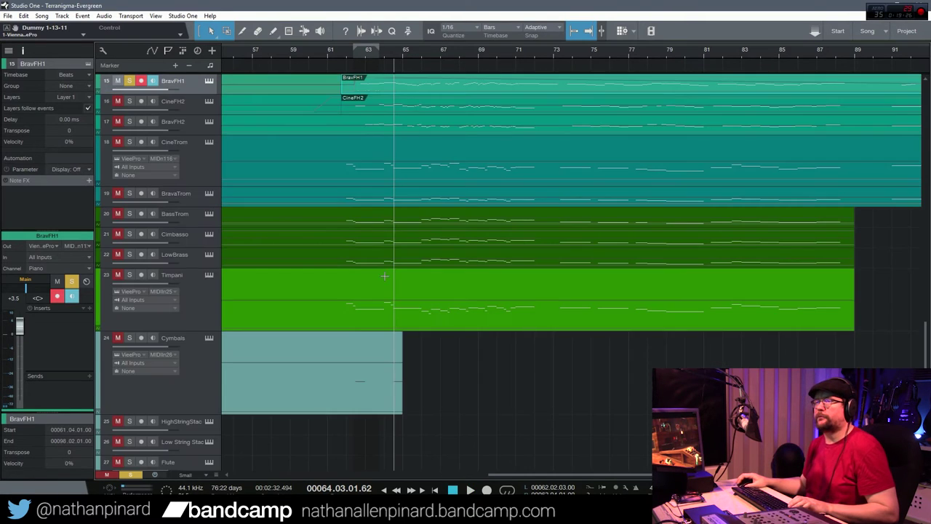
pyautogui.scroll(2, 375, 251)
pyautogui.scroll(2, 382, 233)
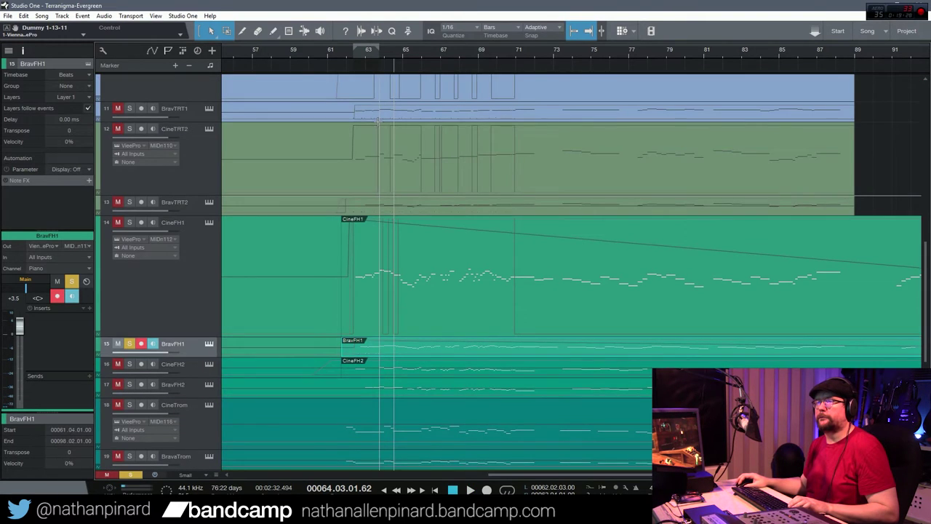
pyautogui.scroll(3, 392, 240)
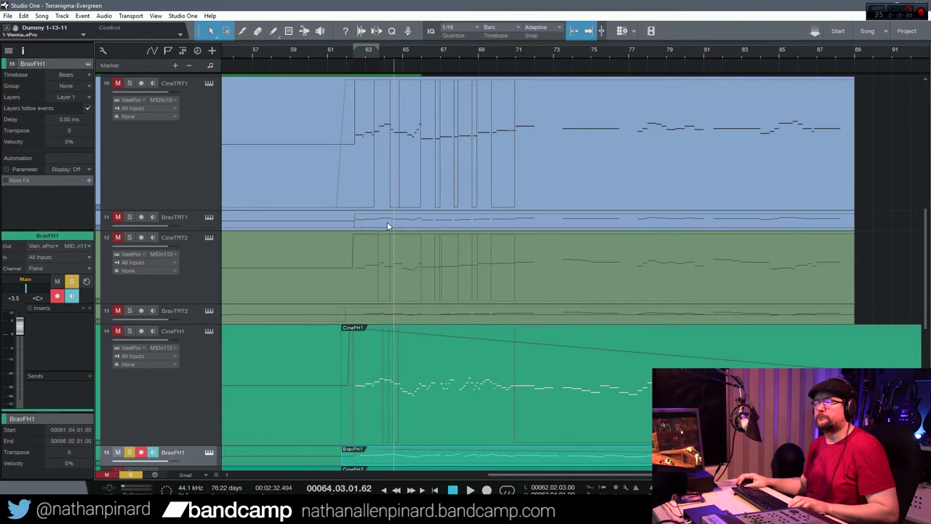
pyautogui.doubleClick(387, 222)
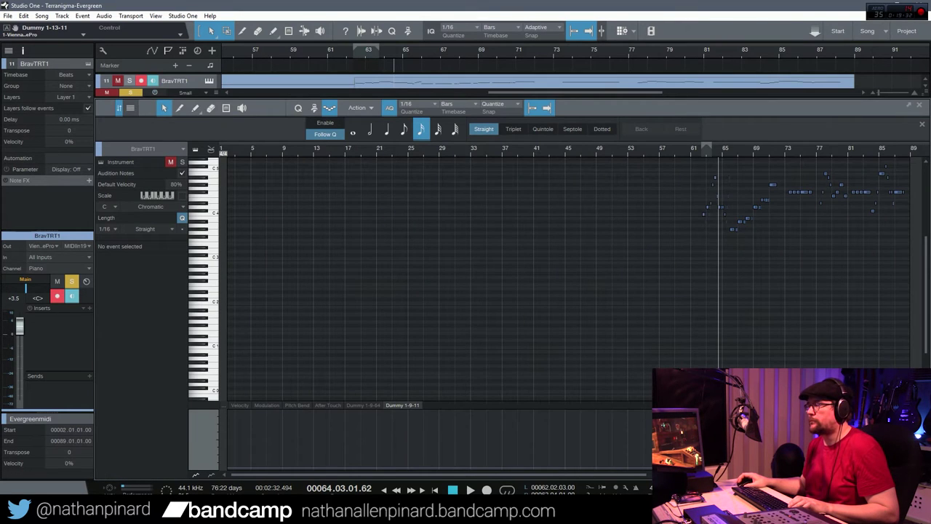
pyautogui.press('e')
pyautogui.press('e')
pyautogui.press('e')
pyautogui.press('e')
pyautogui.press('e')
pyautogui.press('e')
pyautogui.press('e')
pyautogui.press('e')
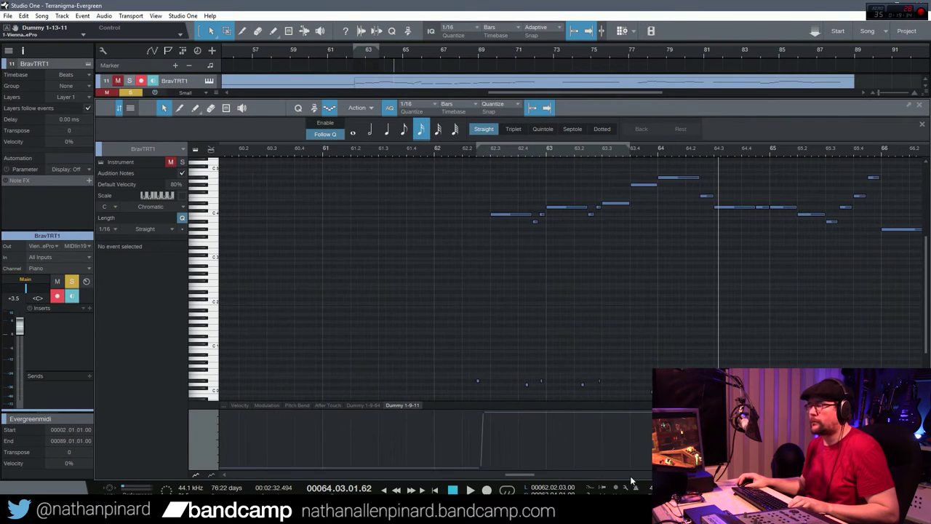
# Examine the BravTRT1 keyswitches and the notes they control from bar 62 to bar 67.
pyautogui.moveTo(527, 475); pyautogui.dragTo(533, 475)
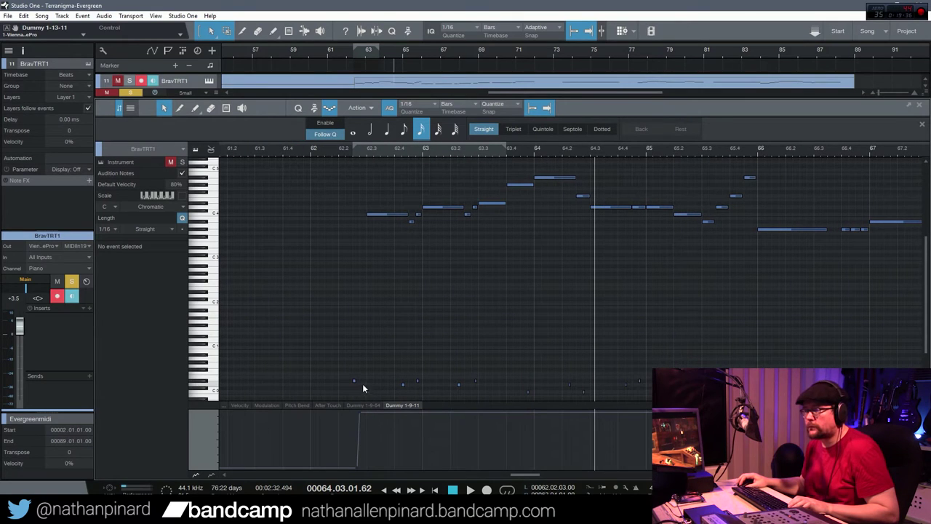
pyautogui.moveTo(355, 382)
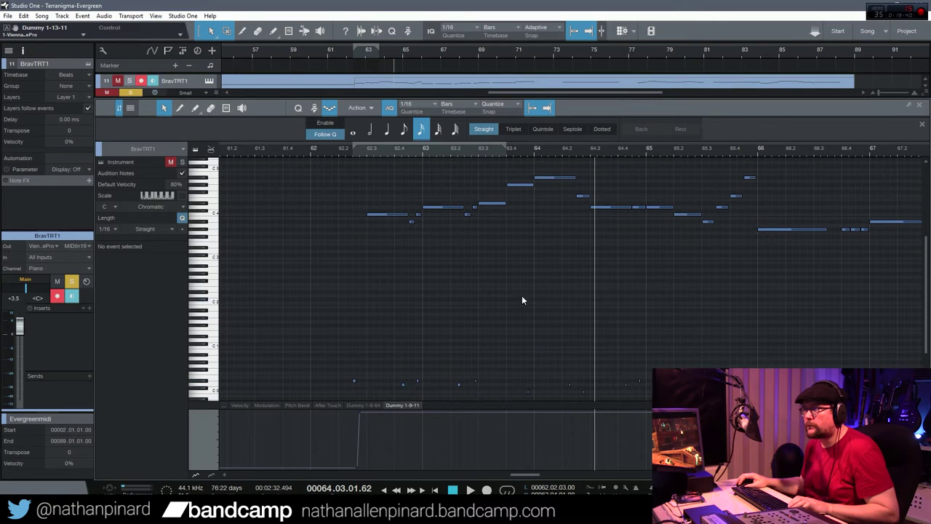
pyautogui.scroll(-1, 581, 306)
pyautogui.moveTo(524, 379)
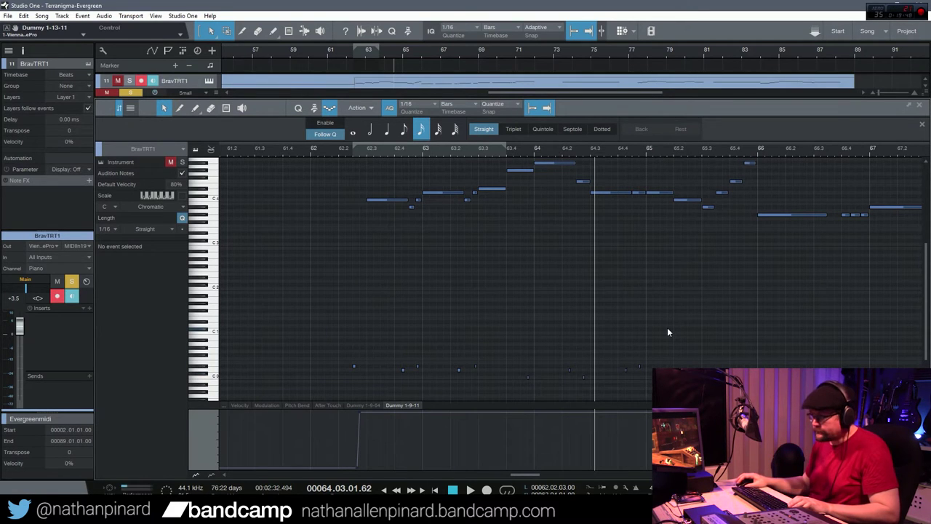
# Reopen the BravFH1 event, zoom in on bars 62 to 67 and audition the phrase from about 62.3 into bar 64.
pyautogui.press('F2')
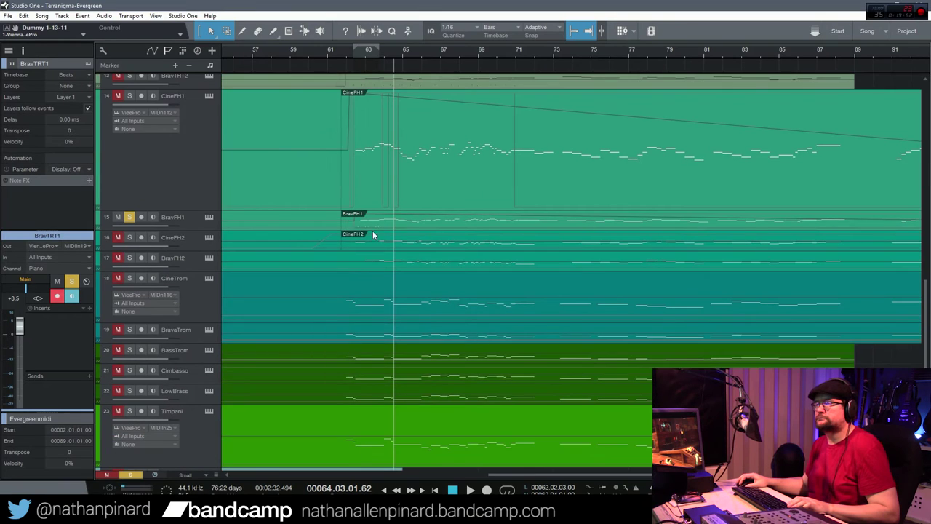
pyautogui.doubleClick(373, 225)
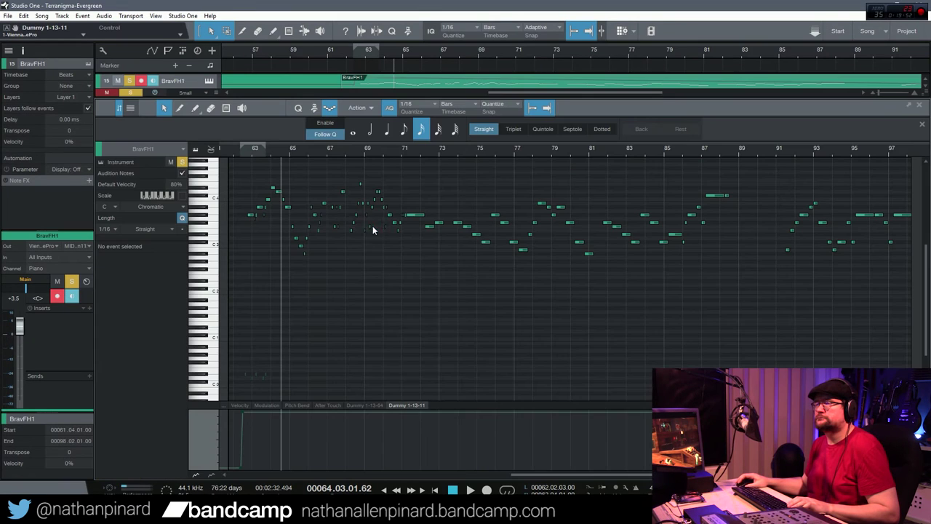
pyautogui.press('e')
pyautogui.press('e')
pyautogui.press('e')
pyautogui.press('e')
pyautogui.press('e')
pyautogui.press('e')
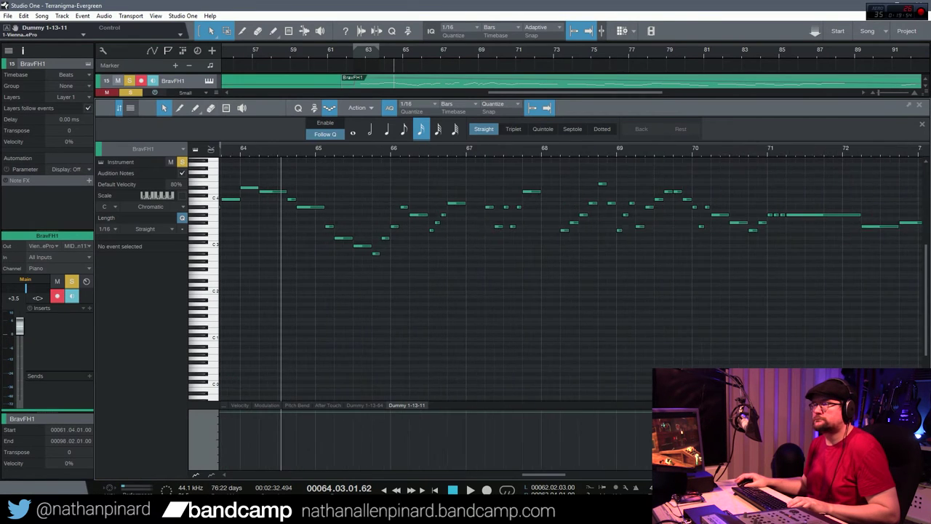
pyautogui.moveTo(542, 474); pyautogui.dragTo(533, 475)
pyautogui.click(285, 150)
pyautogui.press('space')
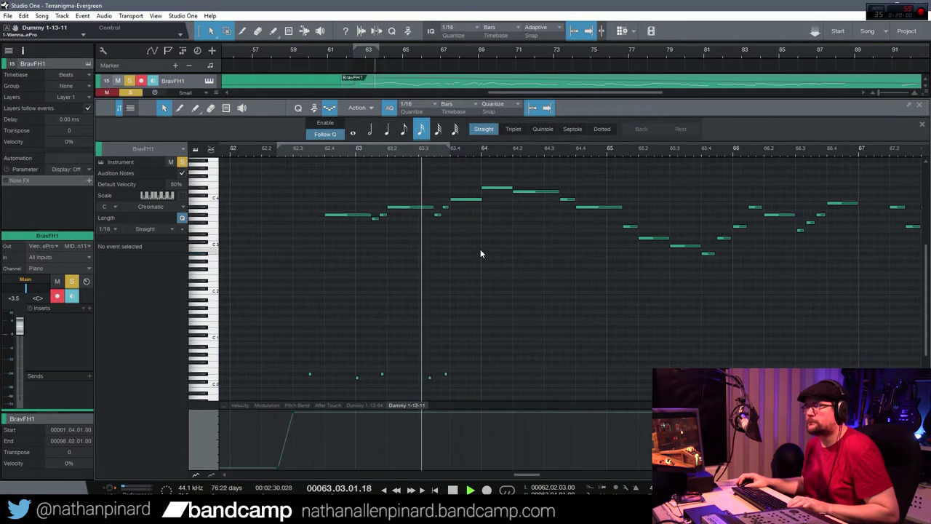
pyautogui.press('space')
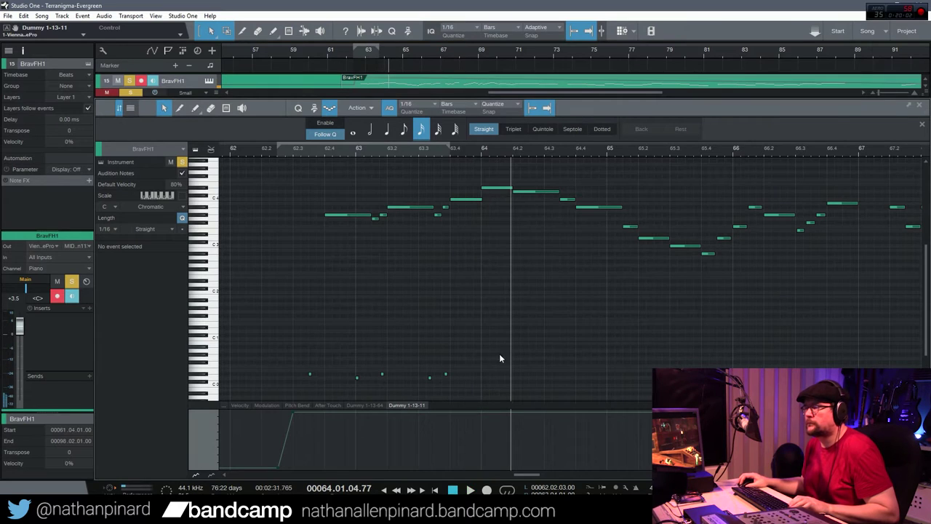
# Copy the last BravFH1 keyswitch to C0 at 64.1.4 and audition the phrase from about 62.3.
pyautogui.moveTo(444, 375); pyautogui.dragTo(500, 383)
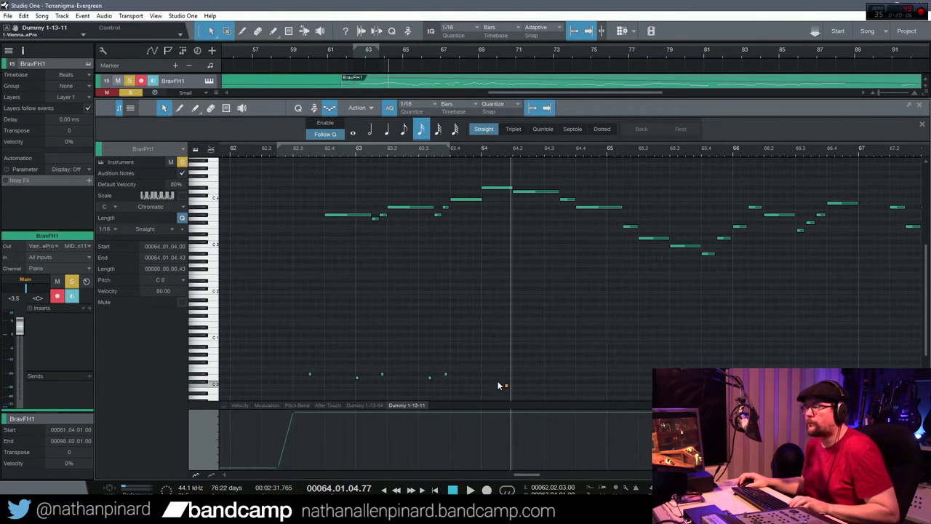
pyautogui.click(296, 155)
pyautogui.press('space')
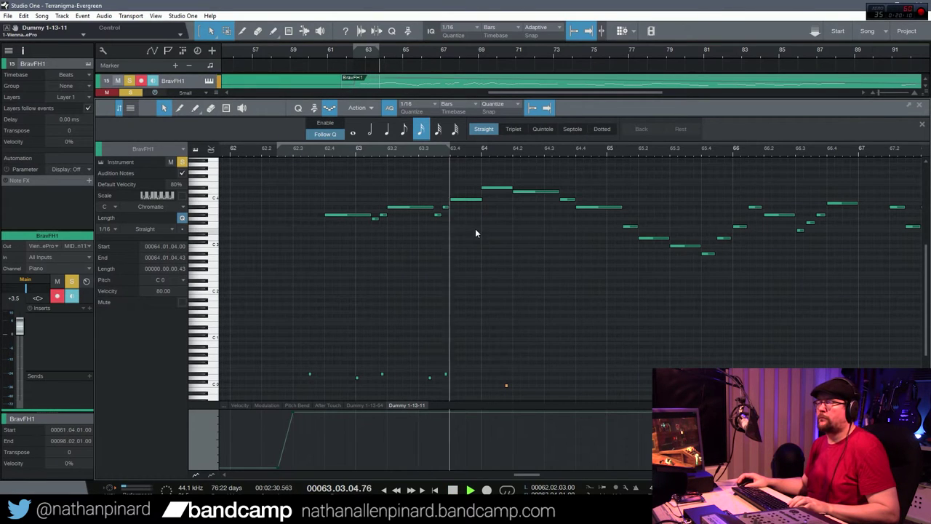
pyautogui.press('space')
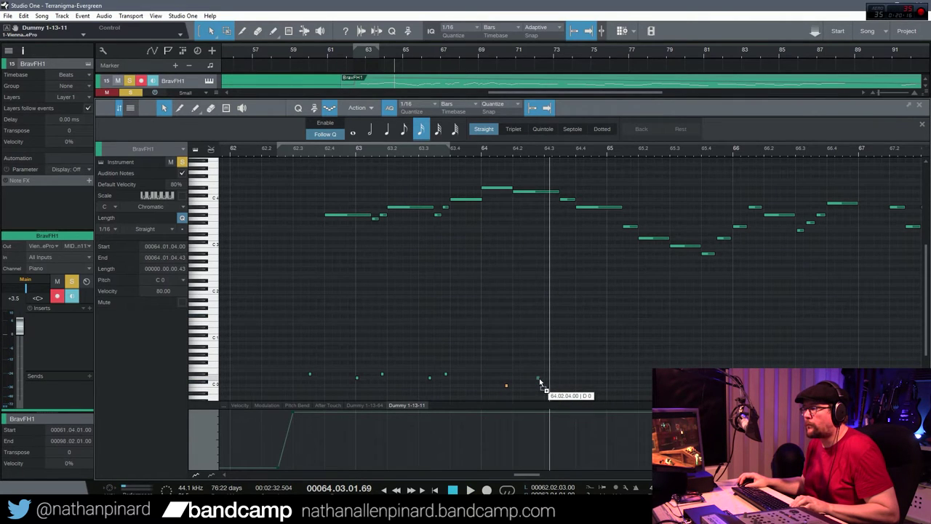
# Copy keyswitches to D0 at 64.2.4, C0 at 64.3.4, D0 at 65.1.1, D#0 at 65.1.4 and D0 at 65.3.4, and audition from about 62.3.
pyautogui.click(539, 379)
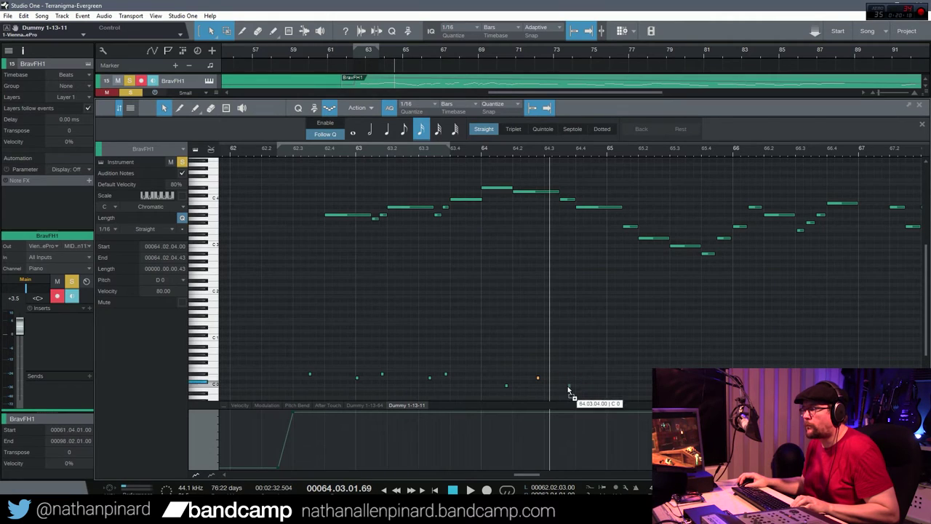
pyautogui.click(569, 385)
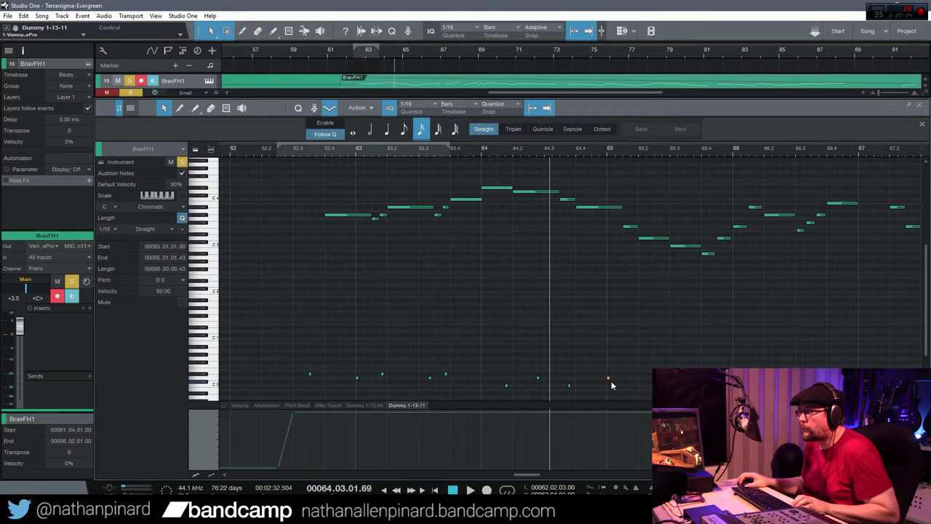
pyautogui.click(608, 377)
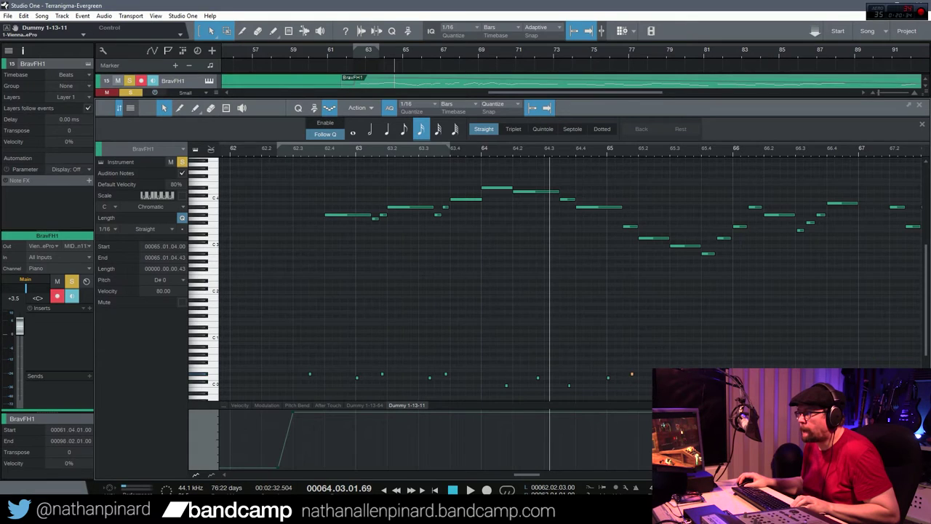
pyautogui.click(305, 148)
pyautogui.press('space')
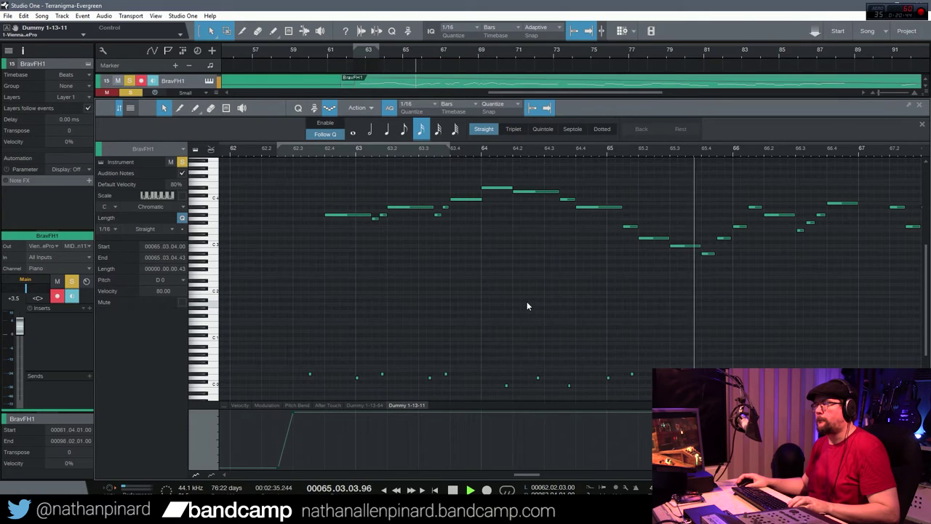
pyautogui.press('space')
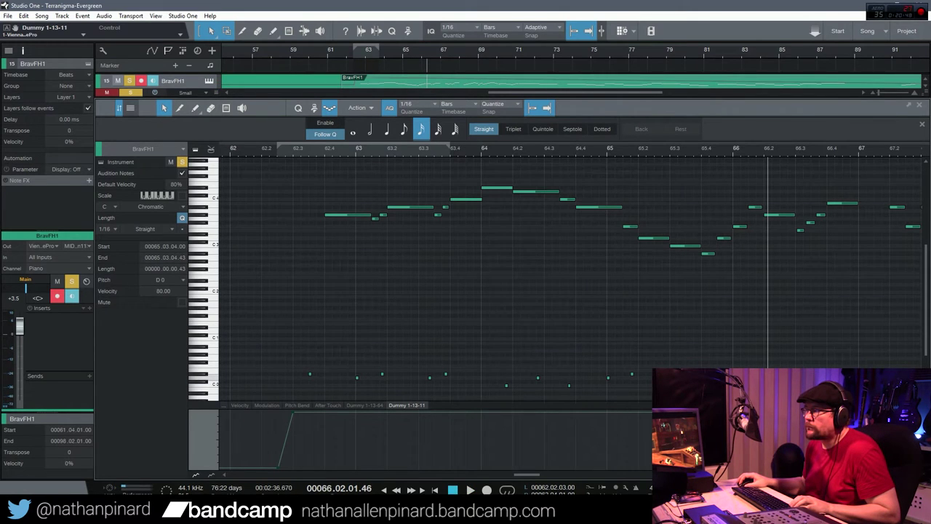
# Check the Dummy 1-13-64 and Modulation controller lanes of BravFH1, and return to the Dummy 1-13-11 lane.
pyautogui.moveTo(533, 474); pyautogui.dragTo(543, 477)
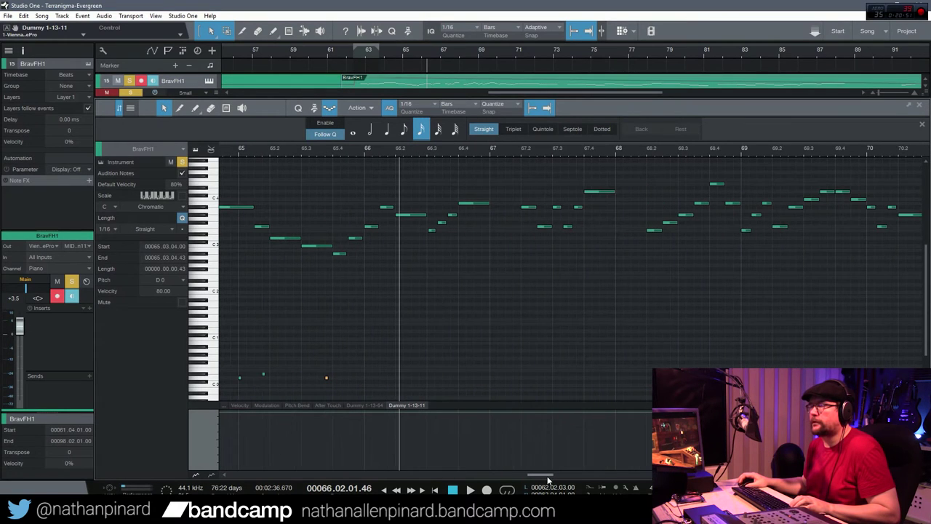
pyautogui.click(365, 405)
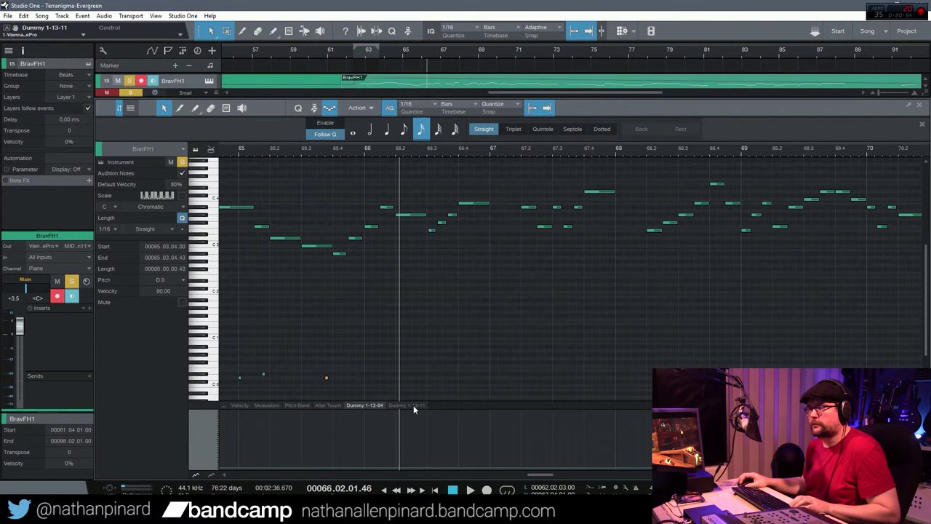
pyautogui.moveTo(536, 474); pyautogui.dragTo(525, 474)
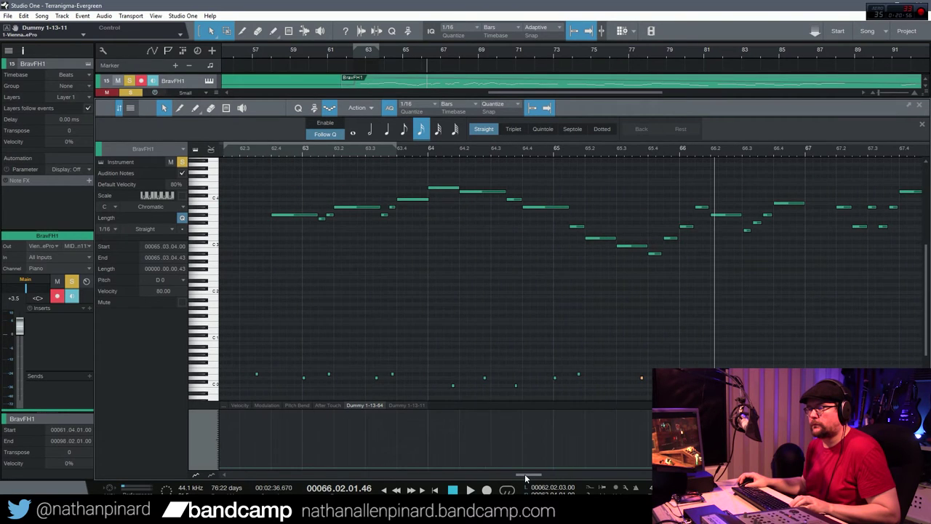
pyautogui.click(264, 406)
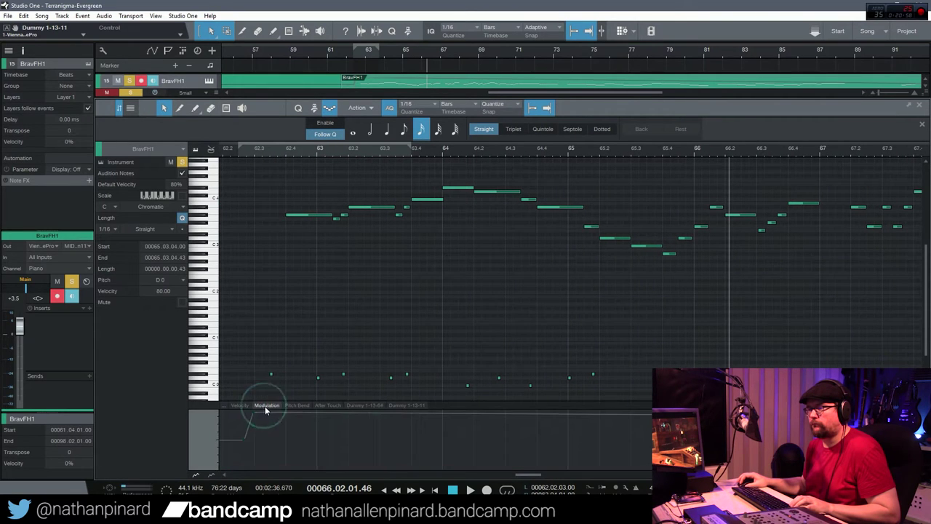
pyautogui.click(408, 405)
# Audition the phrase from about 62.3 through bar 66, and copy the D0 keyswitch at 65.3.4 to D#0 at 66.1.4.
pyautogui.click(264, 151)
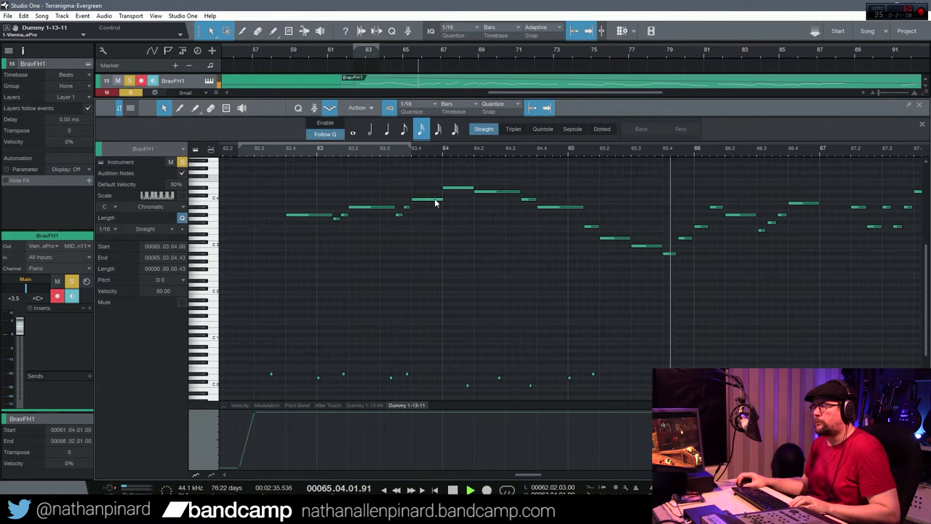
pyautogui.moveTo(531, 474); pyautogui.dragTo(542, 480)
pyautogui.press('space')
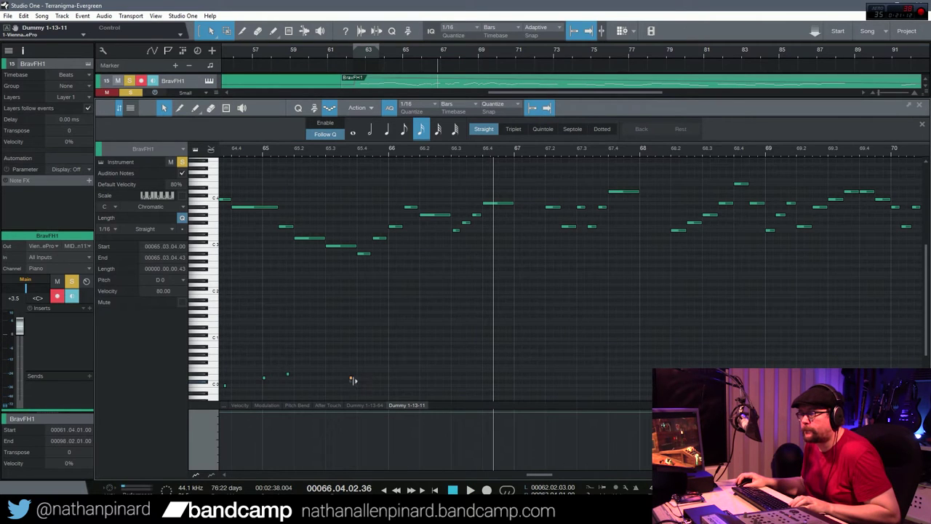
pyautogui.moveTo(351, 378); pyautogui.dragTo(413, 373)
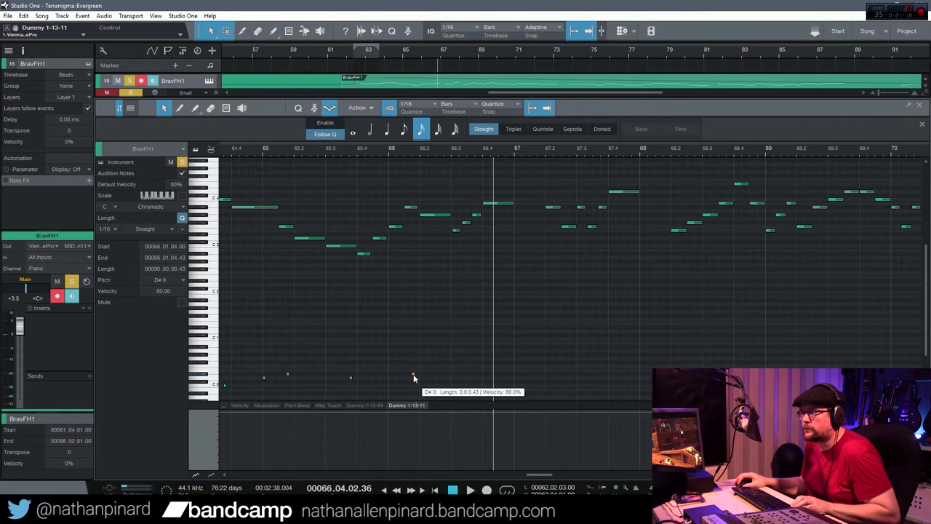
# Copy the articulation keyswitch notes through bars 66 and 67, including D#0 at 66.03.04.00, D0 at 67.02.04.00 and D#0 at 67.03.03.71.
pyautogui.click(439, 375)
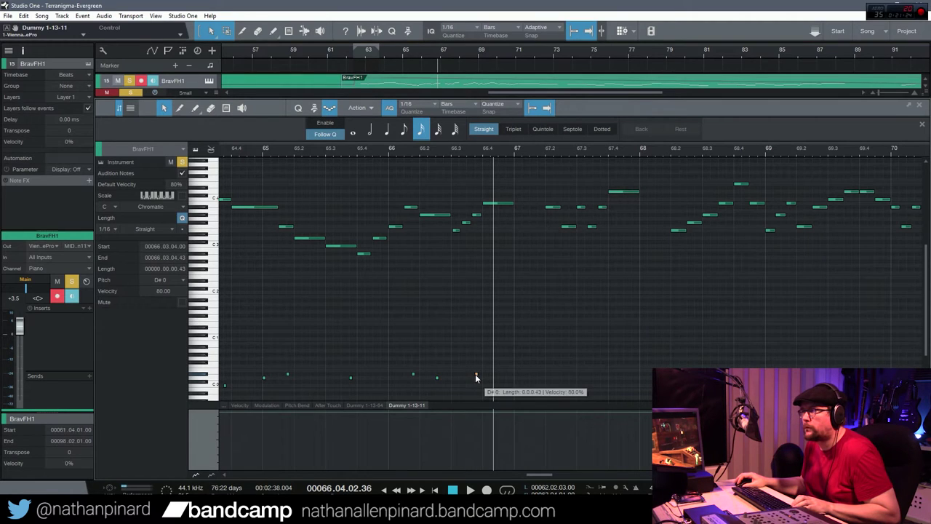
pyautogui.click(538, 374)
pyautogui.moveTo(536, 374); pyautogui.dragTo(568, 378)
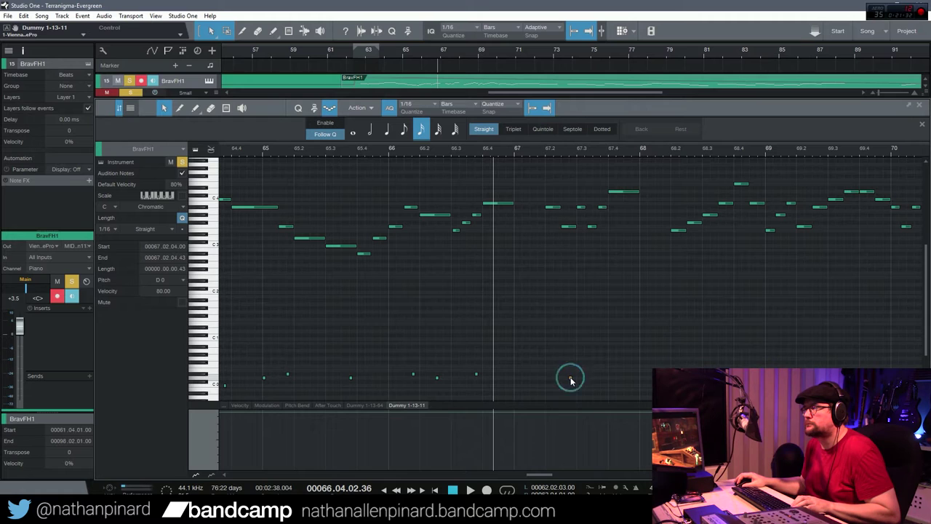
pyautogui.moveTo(600, 377); pyautogui.dragTo(600, 374)
# Play back the horn line from bar 65 into bar 69 to check the new keyswitches.
pyautogui.click(328, 146)
pyautogui.press('space')
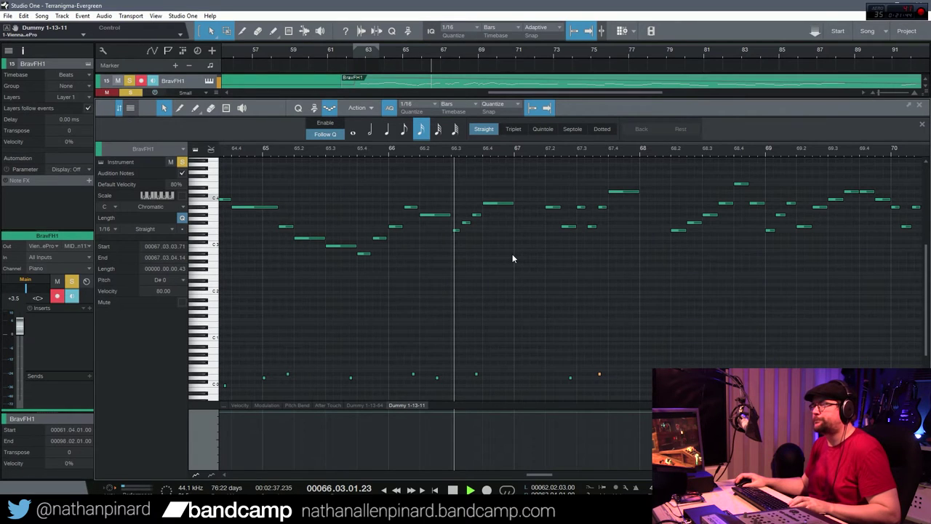
pyautogui.click(434, 153)
pyautogui.press('space')
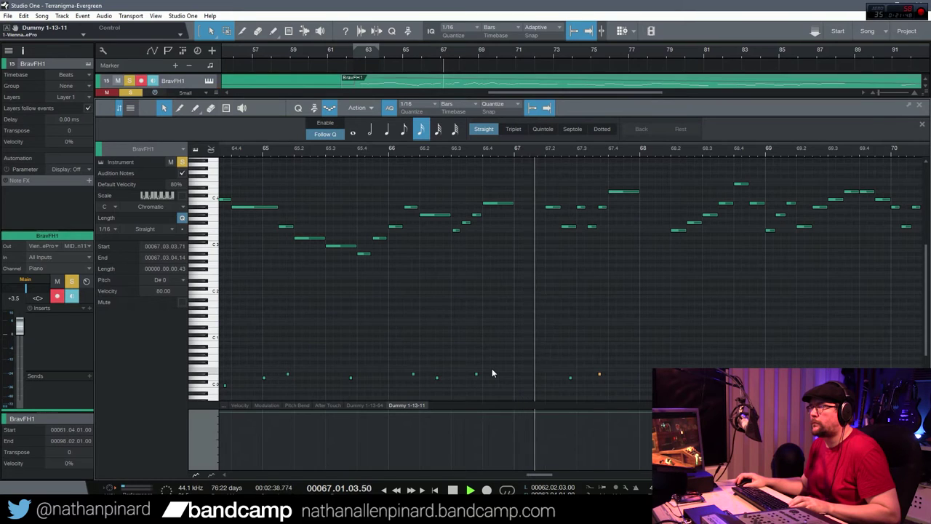
pyautogui.moveTo(544, 476); pyautogui.dragTo(552, 476)
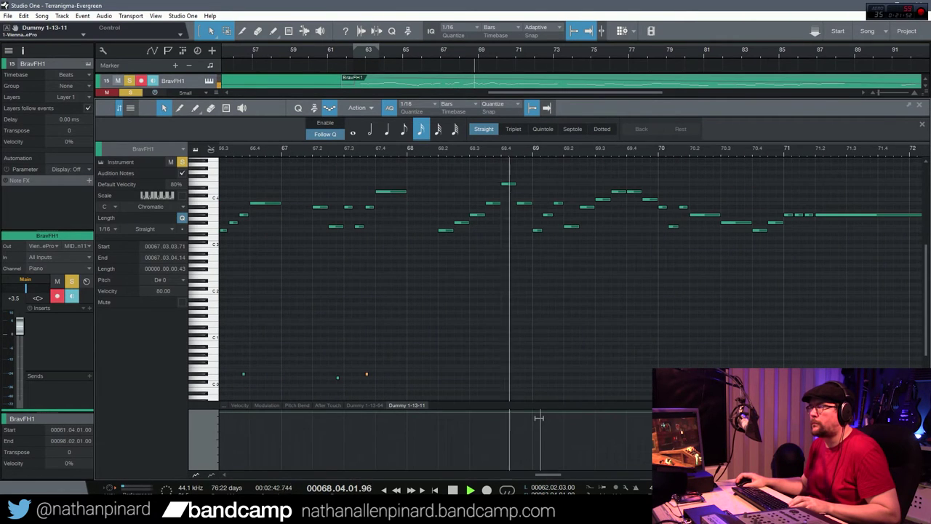
pyautogui.press('space')
# Audition the E4 note in bar 68 and replay the phrase from bar 68 into bar 69.
pyautogui.click(507, 184)
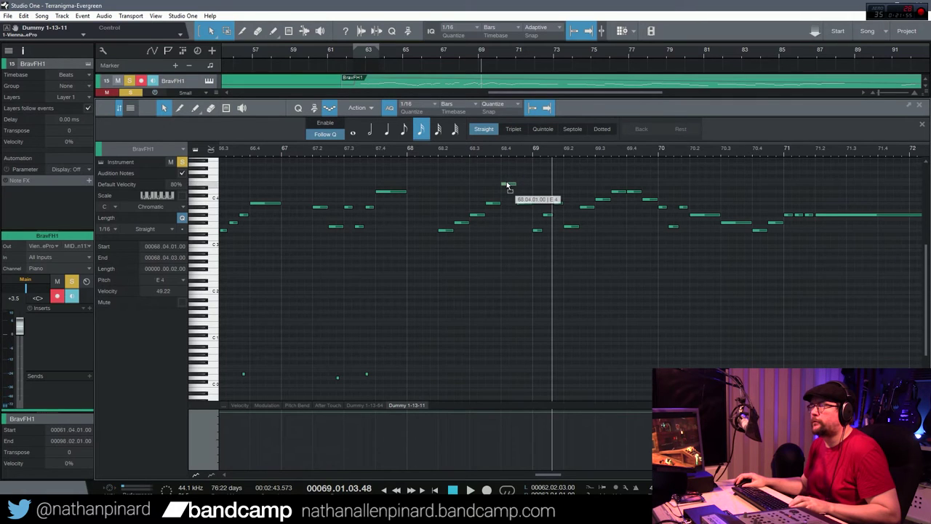
pyautogui.click(409, 150)
pyautogui.press('space')
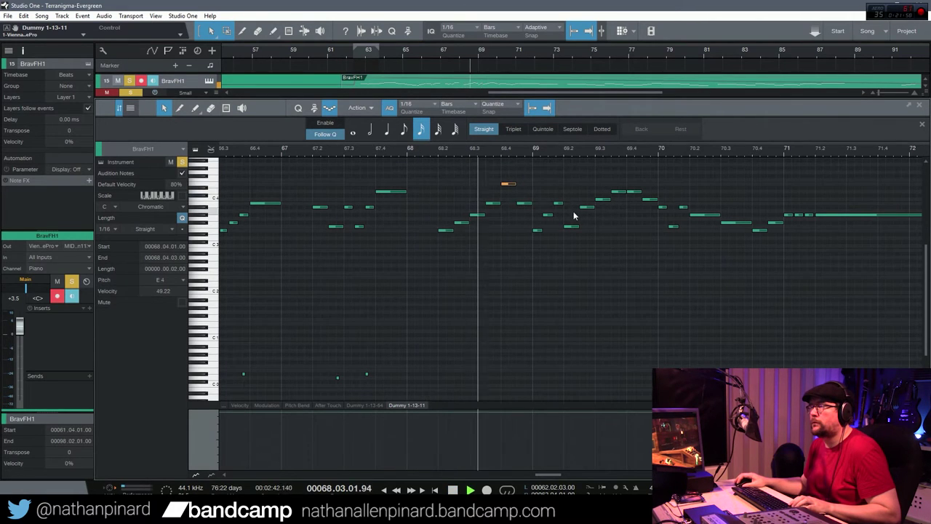
pyautogui.press('space')
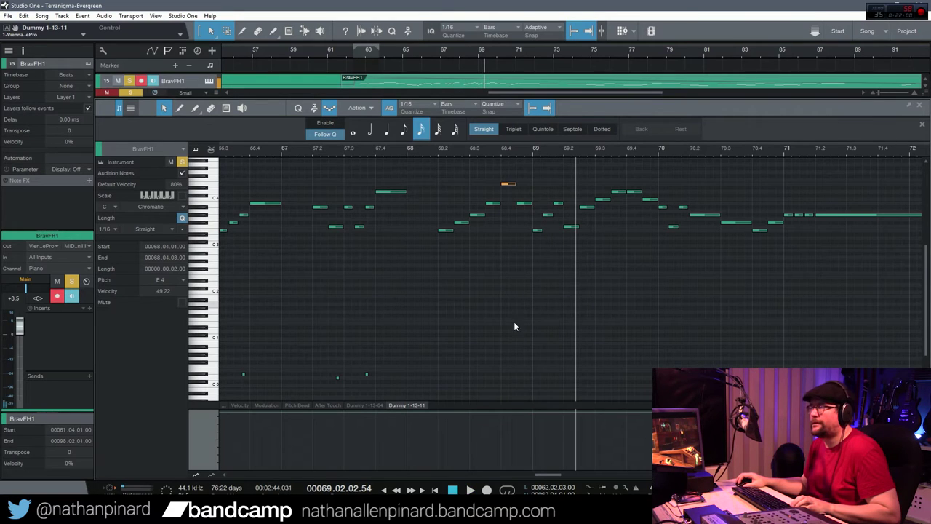
# Copy a keyswitch to D0 at 68.04.01.68 and play back the surrounding bars to check it.
pyautogui.click(367, 376)
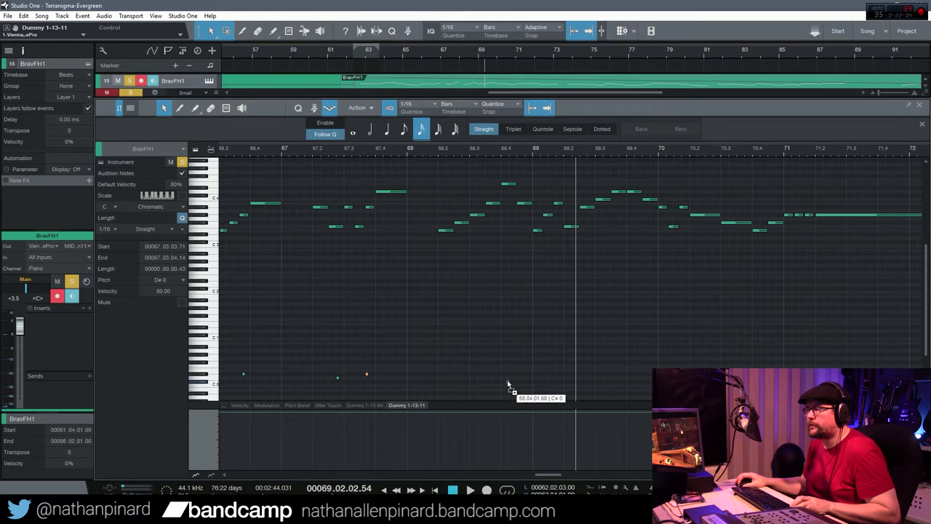
pyautogui.click(421, 149)
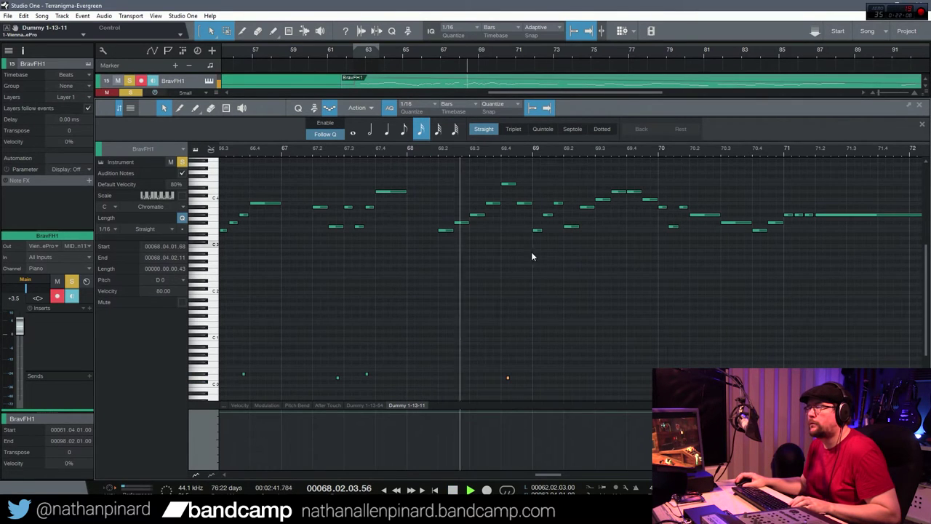
pyautogui.press('space')
pyautogui.click(355, 150)
pyautogui.press('space')
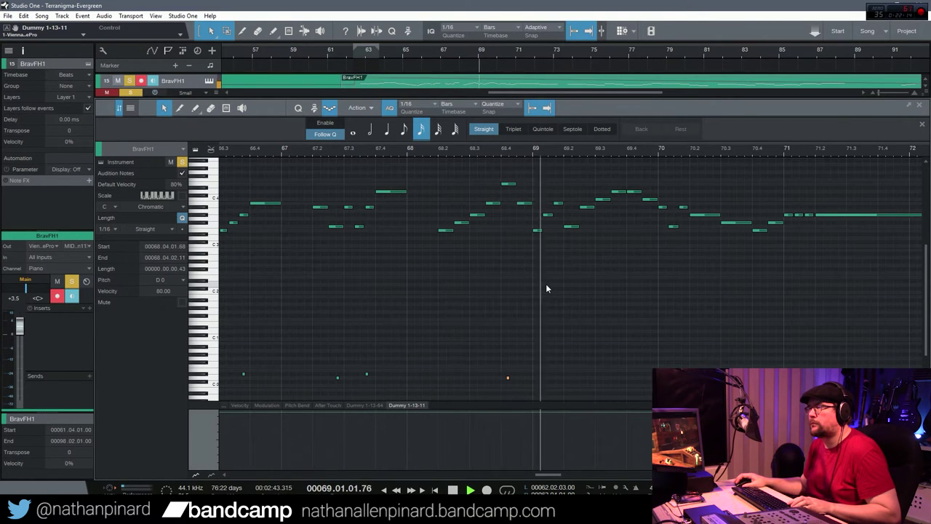
pyautogui.press('space')
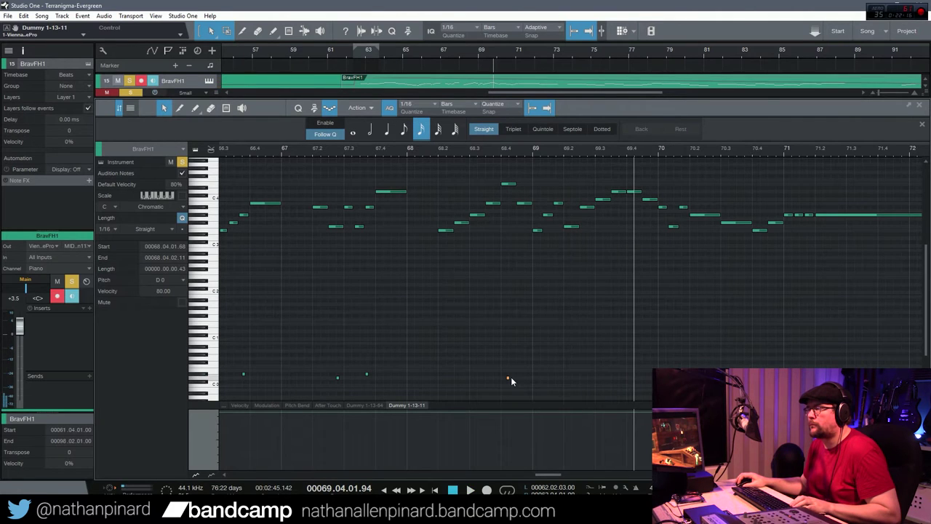
# Copy keyswitches across bars 69 to 71, including D#0 at 69.01.04.00, D0 at 70.03.02.77 and C0 at 71.01.04.29.
pyautogui.click(507, 377)
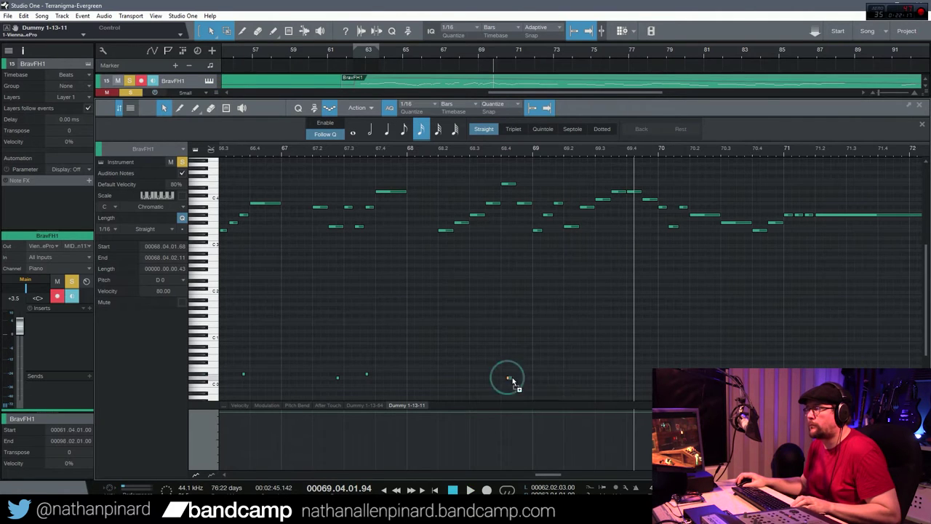
pyautogui.click(555, 375)
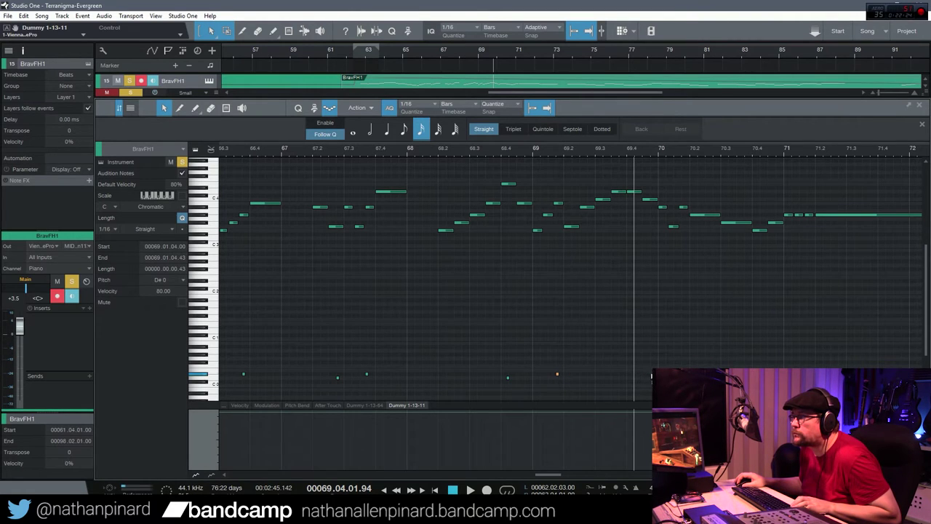
pyautogui.click(649, 378)
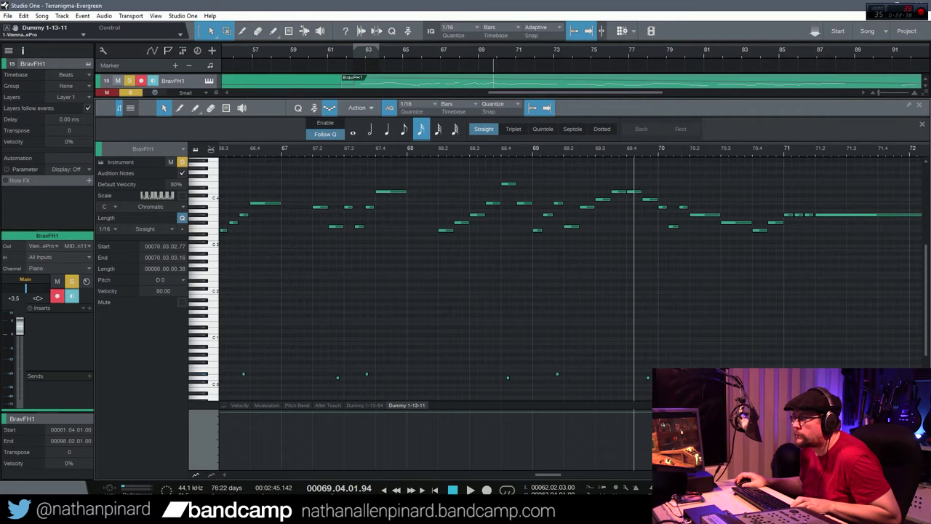
pyautogui.moveTo(739, 377); pyautogui.dragTo(782, 385)
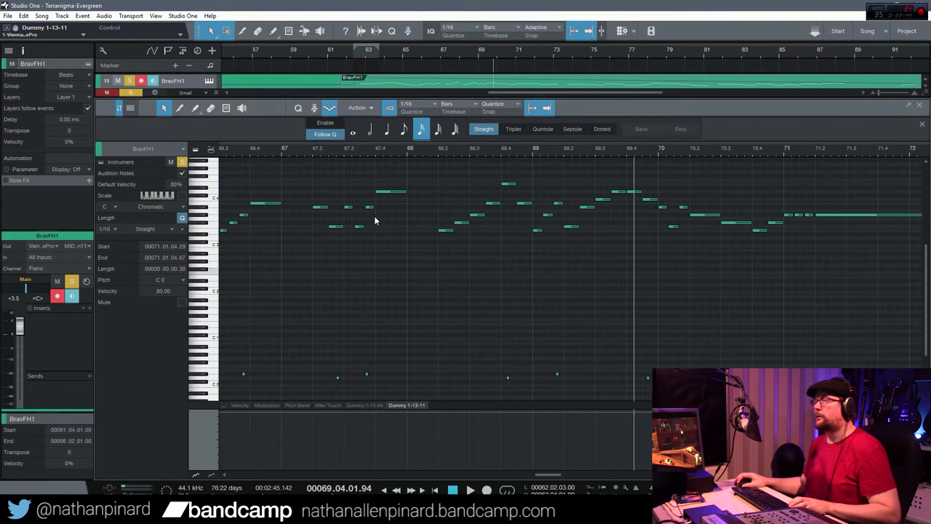
# Play back the horn line from just before bar 67 to check the articulation changes.
pyautogui.click(267, 149)
pyautogui.press('space')
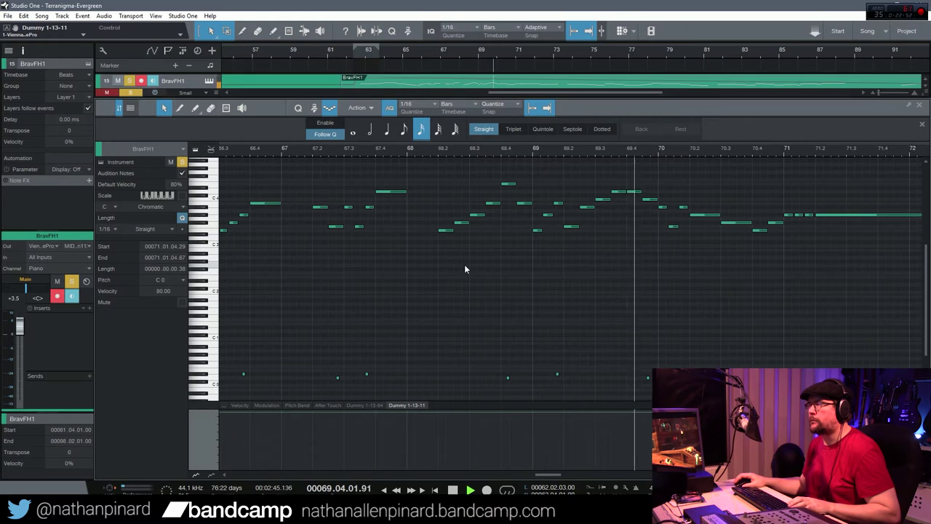
pyautogui.press('space')
# Switch to Vienna Ensemble Pro, set the Ensemble Horns' Staccato decay time to 11.9%, and return to Studio One.
pyautogui.press('ctrl+super+Right')
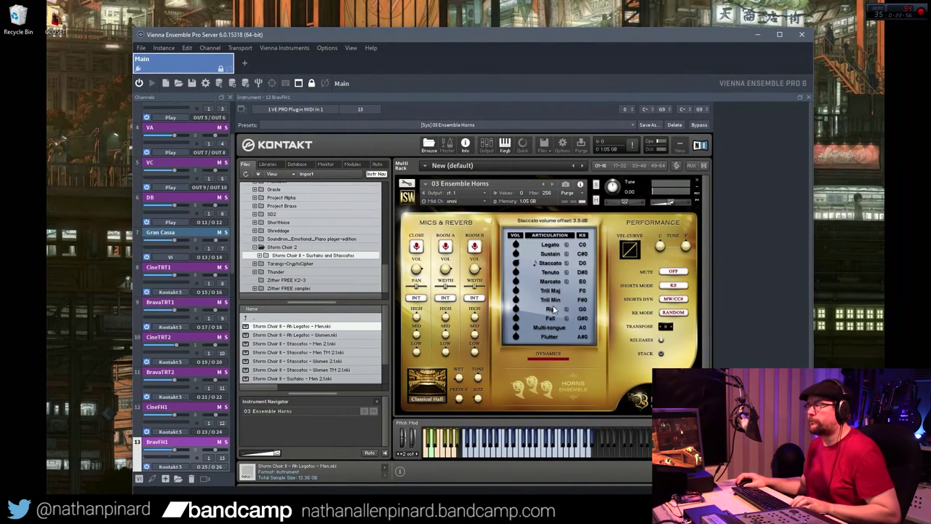
pyautogui.keyDown('ctrl'); pyautogui.click(560, 266); pyautogui.keyUp('ctrl')
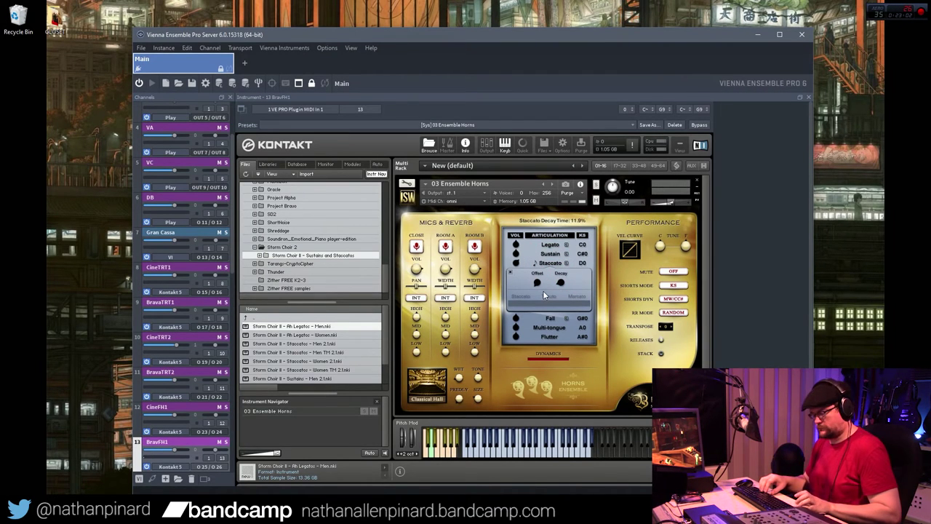
pyautogui.hotkey('alt', 'Tab')
# Play back the horn phrase from bar 66 into bar 72 with the adjusted staccato sound.
pyautogui.click(231, 153)
pyautogui.press('space')
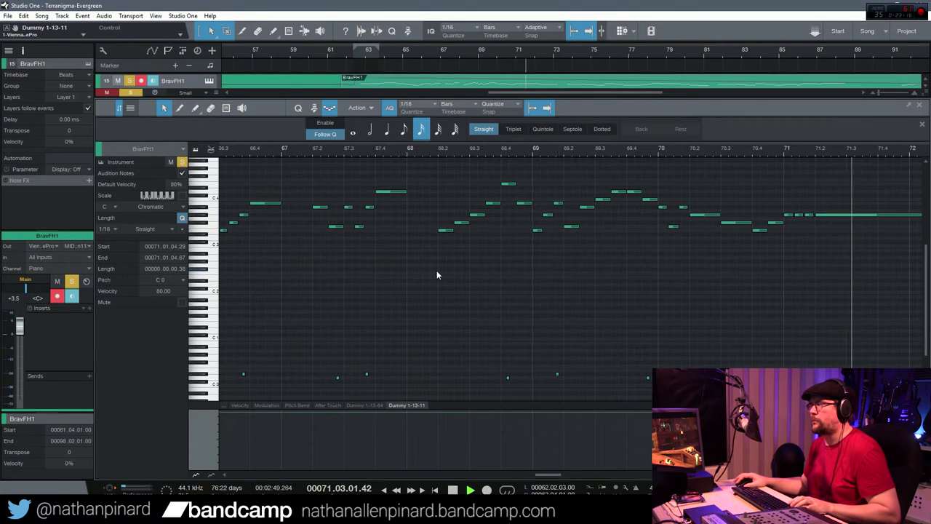
pyautogui.moveTo(573, 477); pyautogui.dragTo(516, 474)
# Close the note editor, solo the CineFH1 track together with BravFH1, and play both from about bar 62.
pyautogui.press('F2')
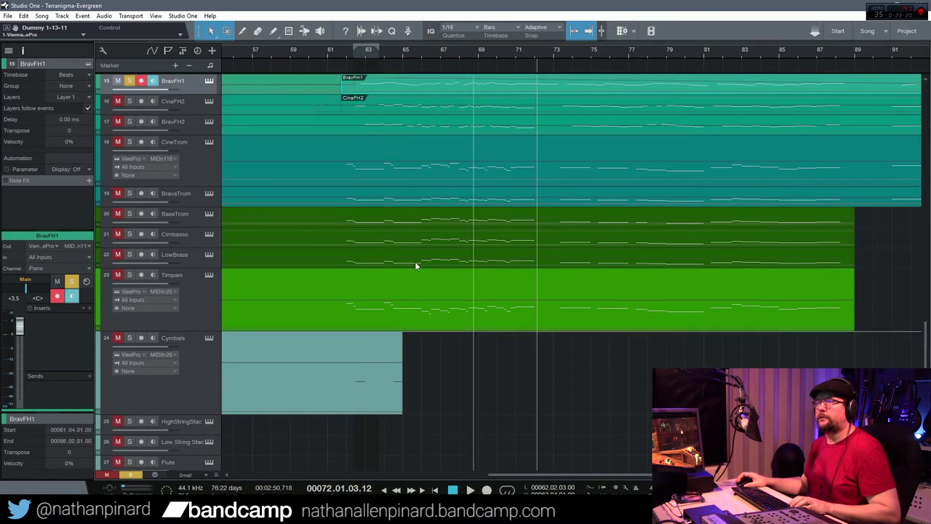
pyautogui.scroll(4, 480, 315)
pyautogui.scroll(3, 228, 203)
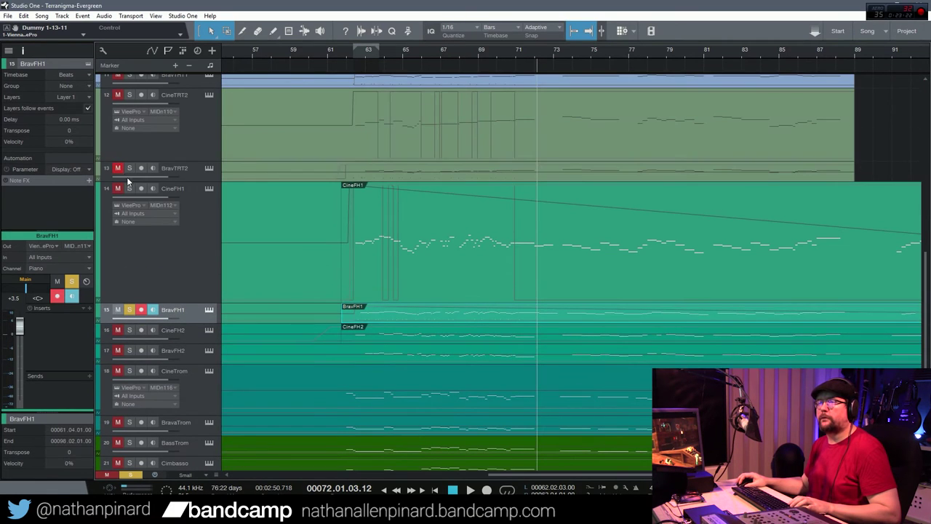
pyautogui.click(346, 55)
pyautogui.press('space')
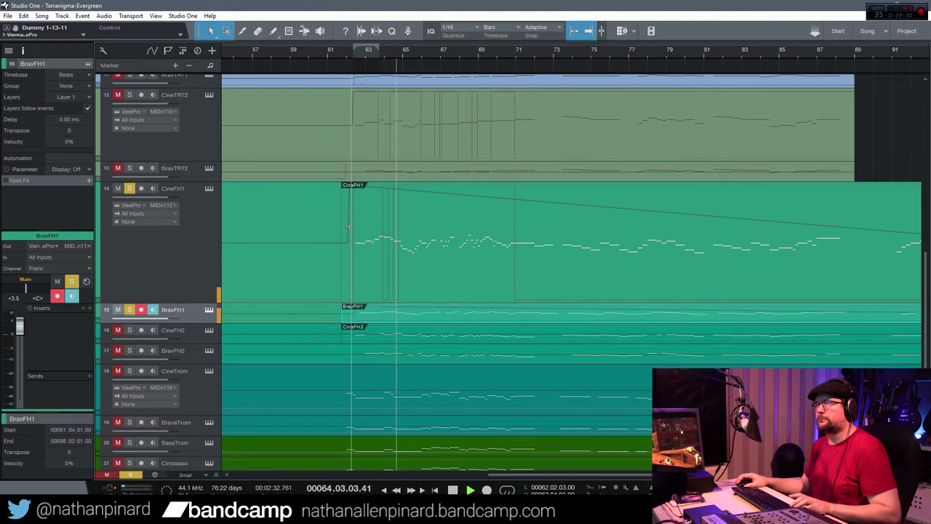
# Open the BravFH1 part in the note editor and play its opening notes around bar 62 to check their timing.
pyautogui.doubleClick(402, 323)
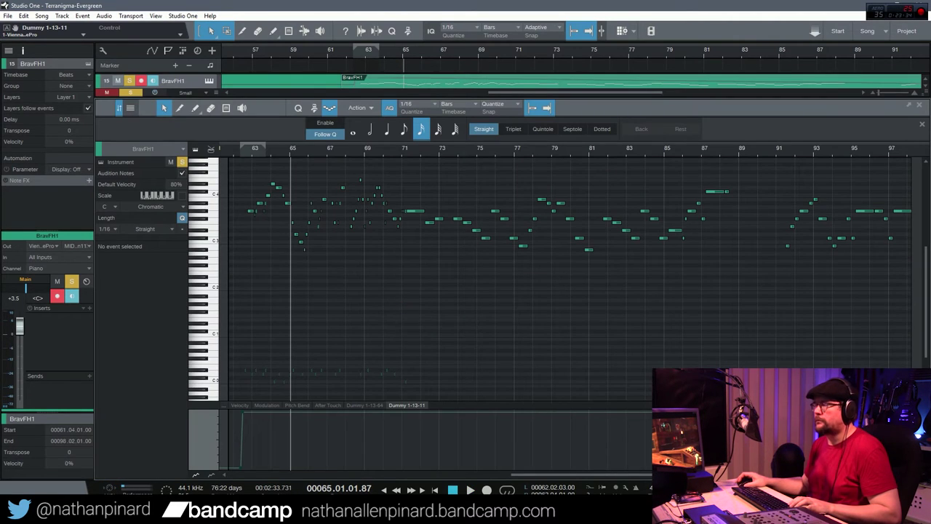
pyautogui.press('e')
pyautogui.press('e')
pyautogui.press('e')
pyautogui.press('e')
pyautogui.press('e')
pyautogui.press('e')
pyautogui.moveTo(547, 474); pyautogui.dragTo(532, 475)
pyautogui.click(326, 148)
pyautogui.press('space')
pyautogui.press('space')
pyautogui.click(320, 149)
pyautogui.press('space')
pyautogui.press('space')
# Select all notes in the BravFH1 part, move them one beat earlier, and play back the result.
pyautogui.rightClick(367, 250)
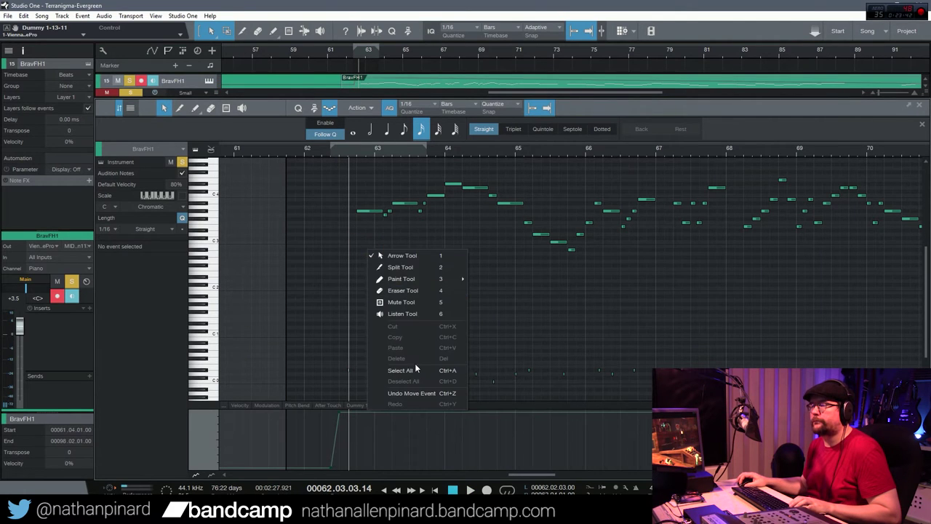
pyautogui.click(415, 370)
pyautogui.moveTo(361, 216); pyautogui.dragTo(344, 211)
pyautogui.click(329, 251)
pyautogui.click(293, 152)
pyautogui.press('space')
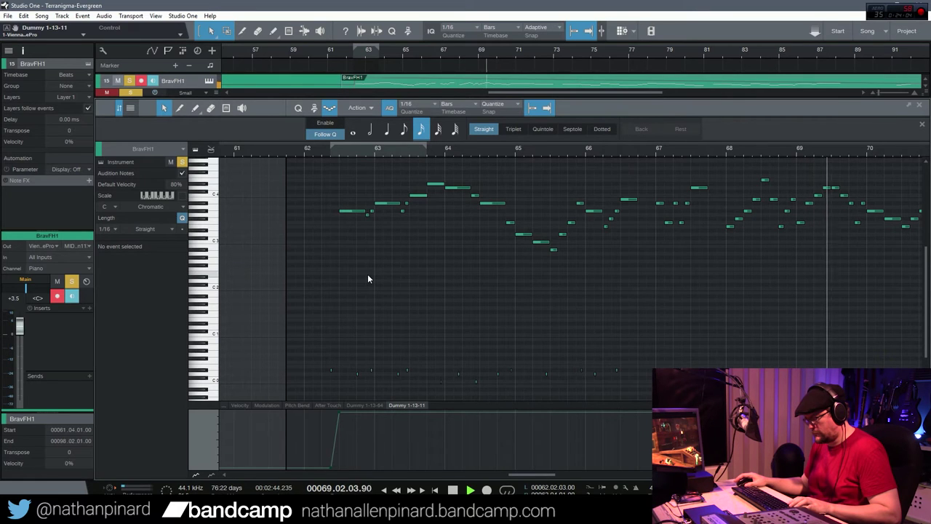
pyautogui.press('space')
# Copy the D0 keyswitch from bar 68 to just before the start of bar 68 and play back the passage.
pyautogui.moveTo(524, 474); pyautogui.dragTo(574, 474)
pyautogui.press('e')
pyautogui.press('e')
pyautogui.press('e')
pyautogui.press('e')
pyautogui.press('e')
pyautogui.press('e')
pyautogui.press('e')
pyautogui.press('e')
pyautogui.press('e')
pyautogui.moveTo(551, 474); pyautogui.dragTo(546, 474)
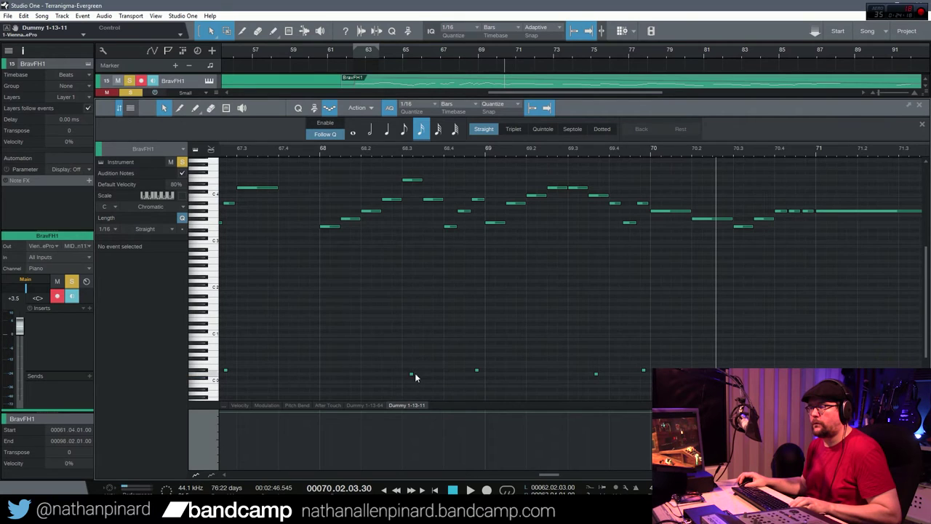
pyautogui.moveTo(411, 376); pyautogui.dragTo(307, 374)
pyautogui.click(225, 149)
pyautogui.press('space')
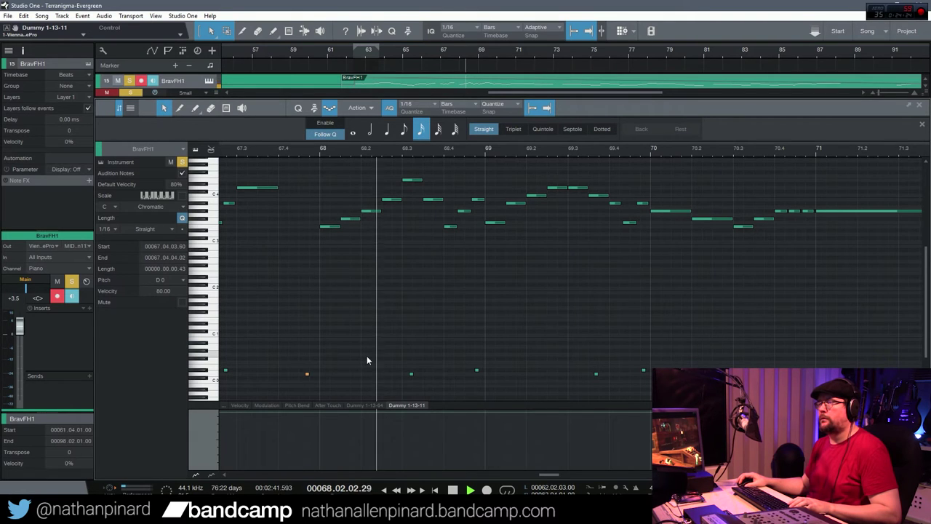
pyautogui.press('space')
# Adjust the keyswitches in bar 69, with the D#0 at 69.04.04.17, and play back from just before bar 68.
pyautogui.click(477, 372)
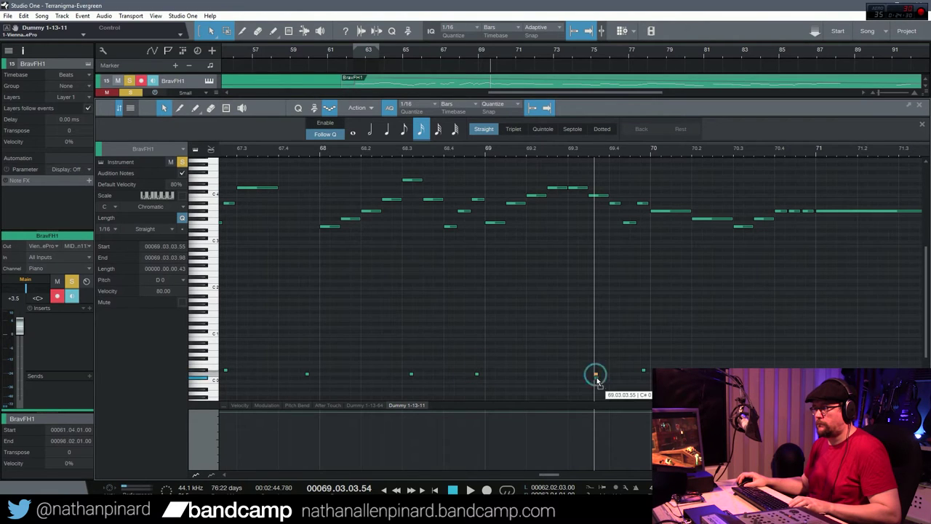
pyautogui.click(297, 150)
pyautogui.press('space')
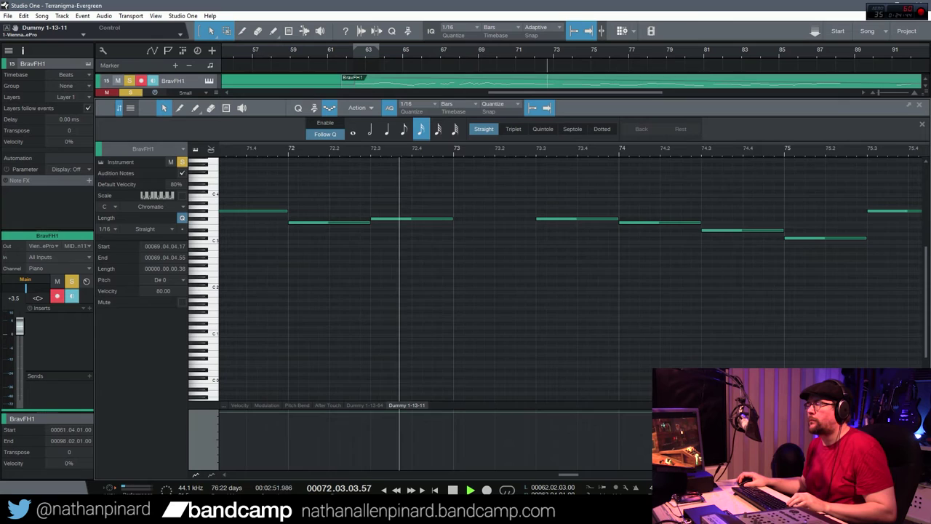
# Close the note editor and save the Terranigma-Evergreen song.
pyautogui.press('F2')
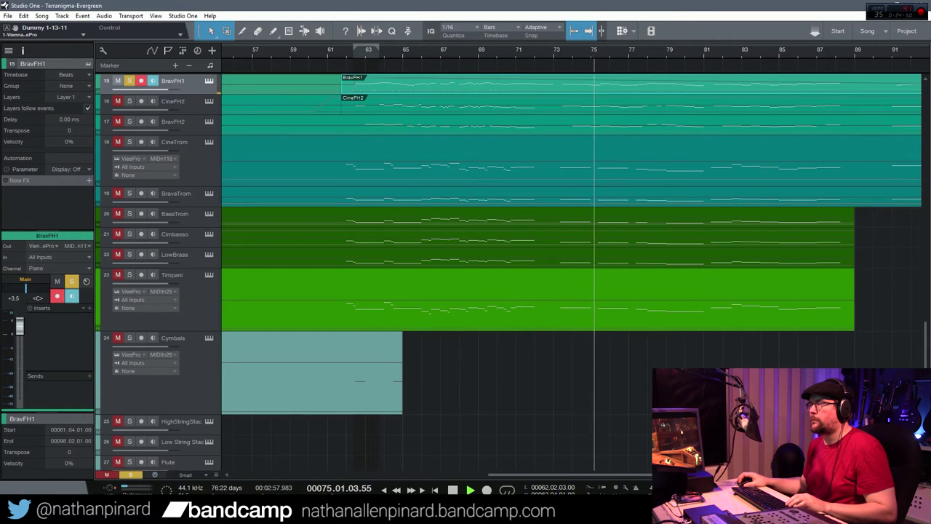
pyautogui.click(8, 16)
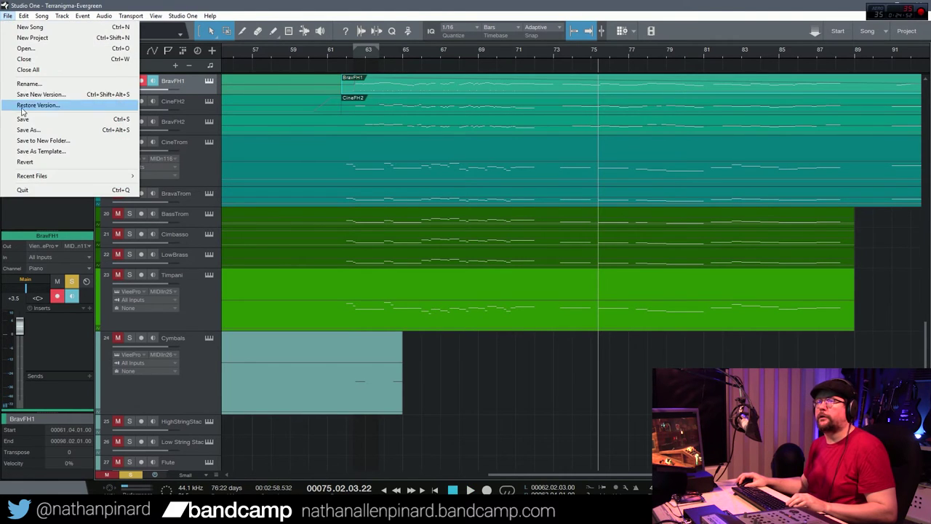
pyautogui.click(22, 104)
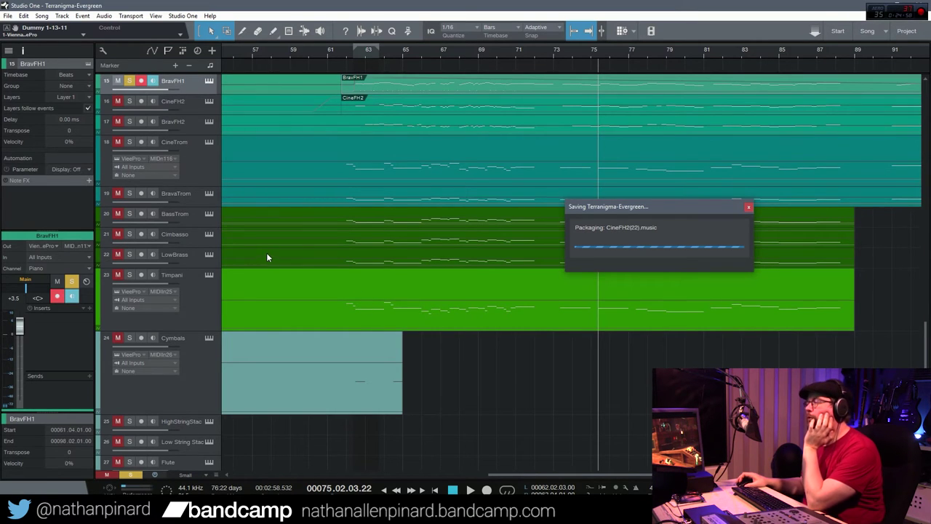
# Solo the BravTRT2 track alongside the CineFH1 and BravFH1 horn tracks.
pyautogui.scroll(2, 266, 247)
pyautogui.scroll(3, 258, 244)
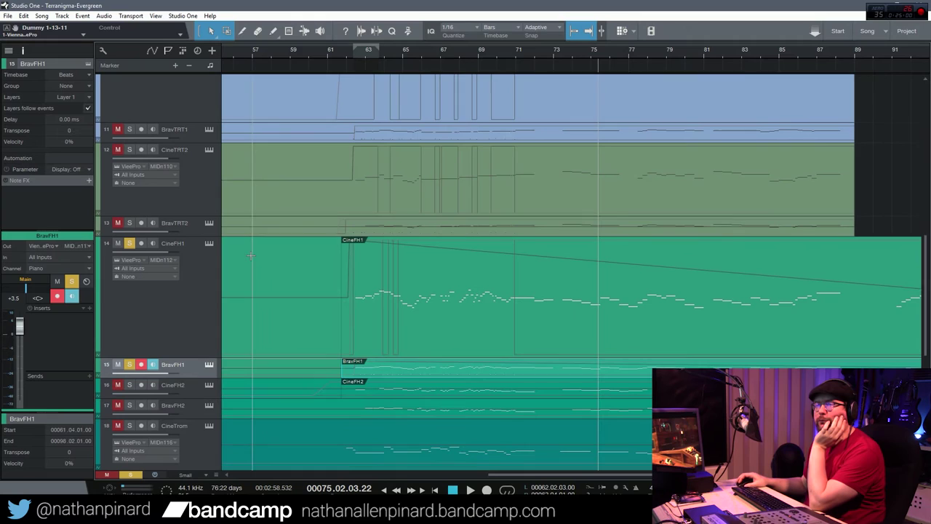
pyautogui.click(129, 222)
pyautogui.scroll(1, 144, 253)
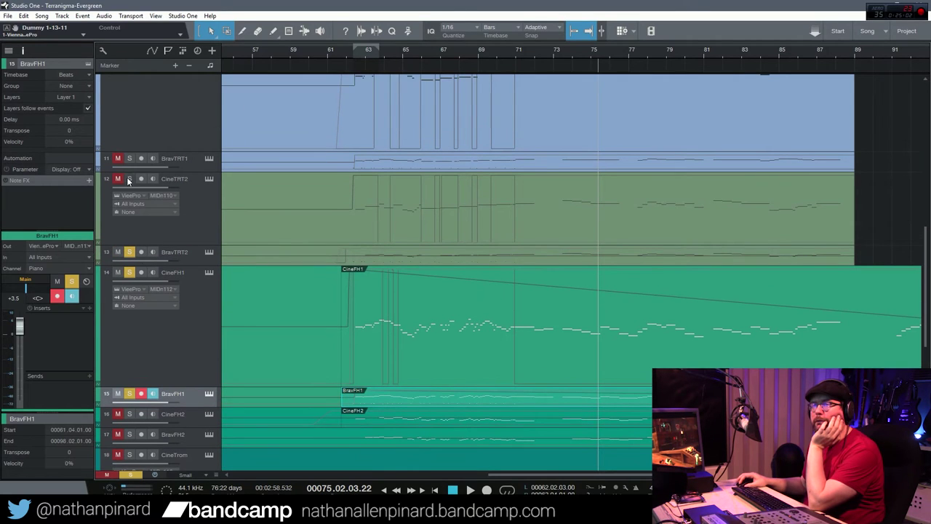
# Solo CineTRT1, BravTRT1 and CineTRT2 along with the other soloed brass tracks and play back the section.
pyautogui.scroll(3, 134, 153)
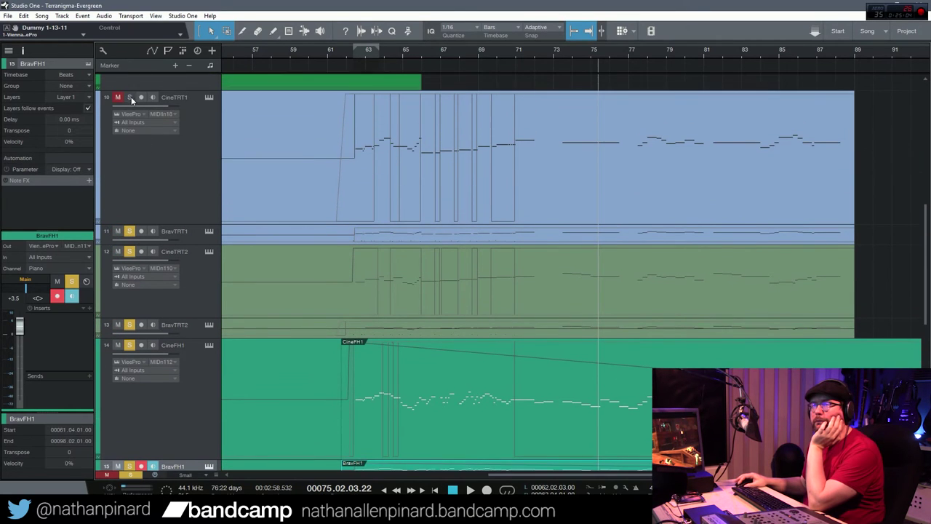
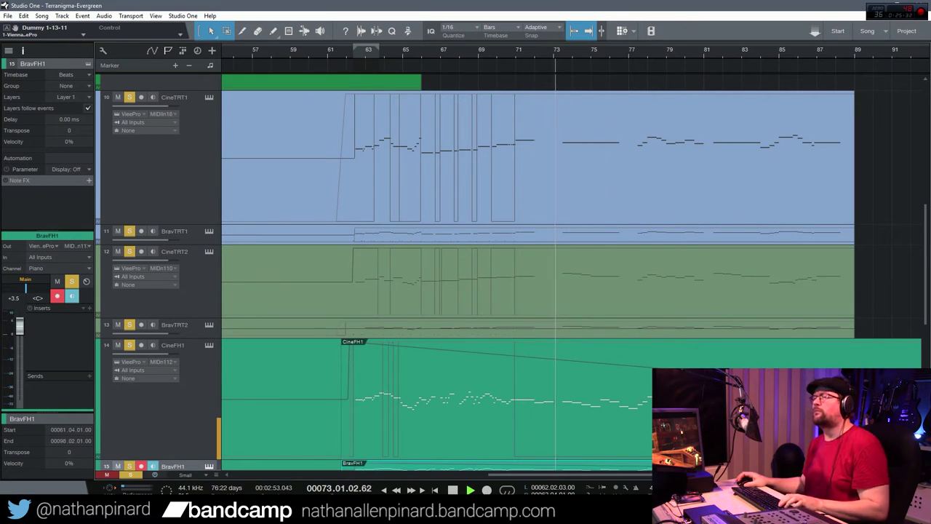
pyautogui.press('F2')
pyautogui.press('F2')
# Clear all solos, solo the CineFH1 and CineFH2 tracks, and open the CineFH2 part in the note editor.
pyautogui.scroll(-5, 274, 254)
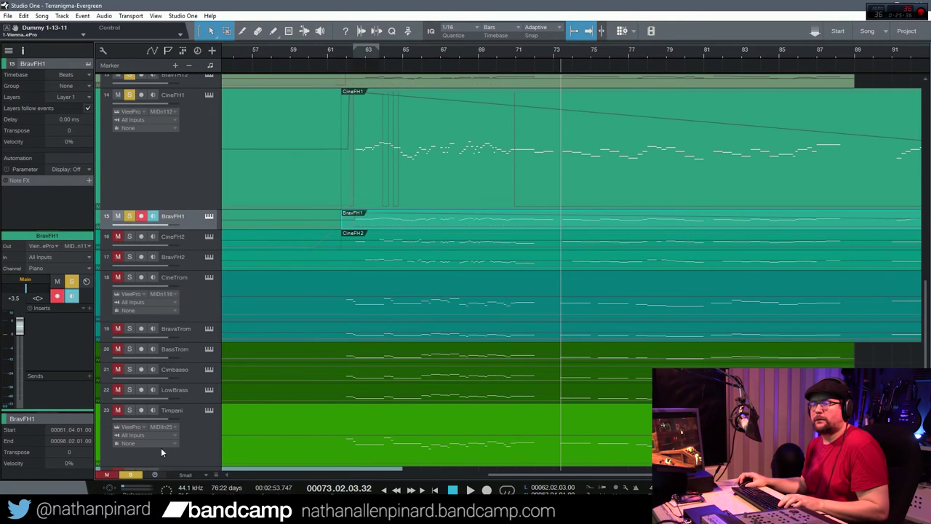
pyautogui.click(131, 475)
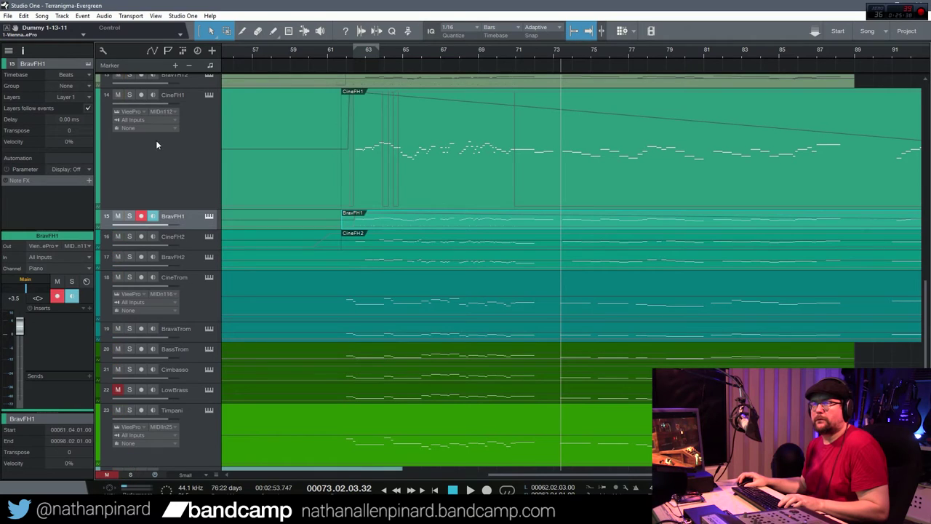
pyautogui.click(129, 94)
pyautogui.click(130, 236)
pyautogui.doubleClick(379, 244)
# Play back the opening of the CineFH2 part from just before 62.3 and show its note velocities.
pyautogui.scroll(-2, 335, 341)
pyautogui.moveTo(627, 475); pyautogui.dragTo(607, 474)
pyautogui.press('e')
pyautogui.press('e')
pyautogui.press('e')
pyautogui.press('e')
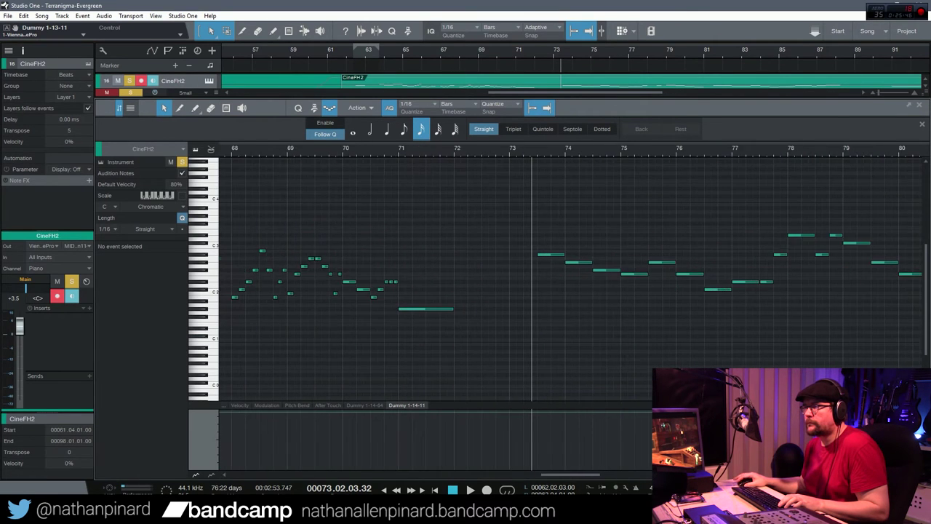
pyautogui.moveTo(565, 474); pyautogui.dragTo(523, 473)
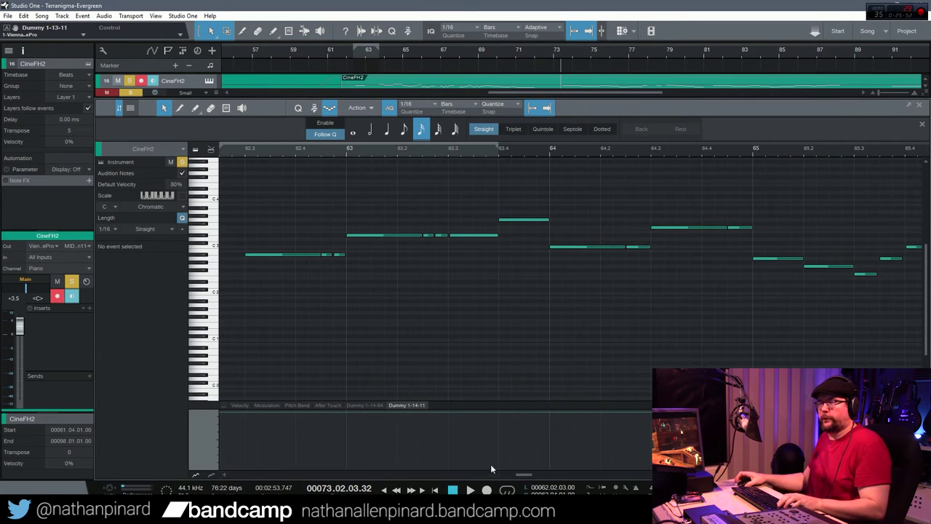
pyautogui.click(228, 150)
pyautogui.press('space')
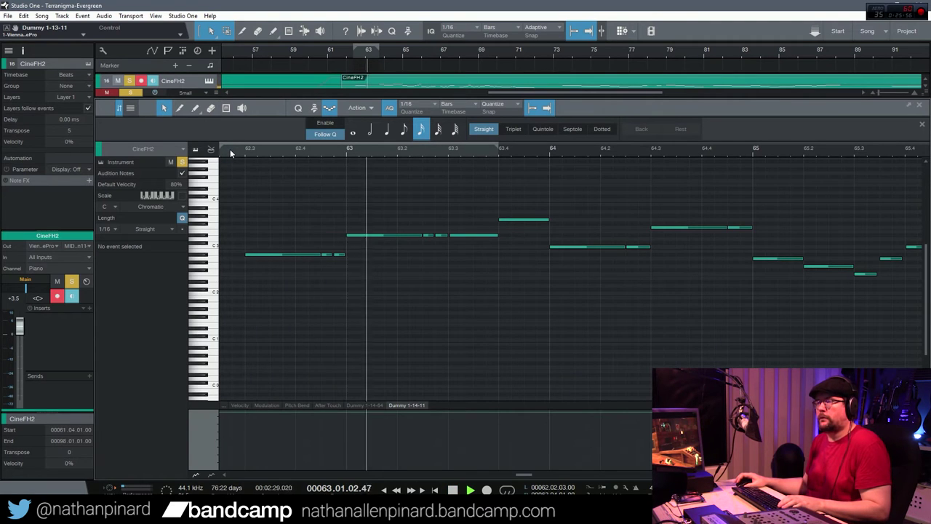
pyautogui.moveTo(524, 473); pyautogui.dragTo(519, 472)
pyautogui.press('space')
pyautogui.click(240, 406)
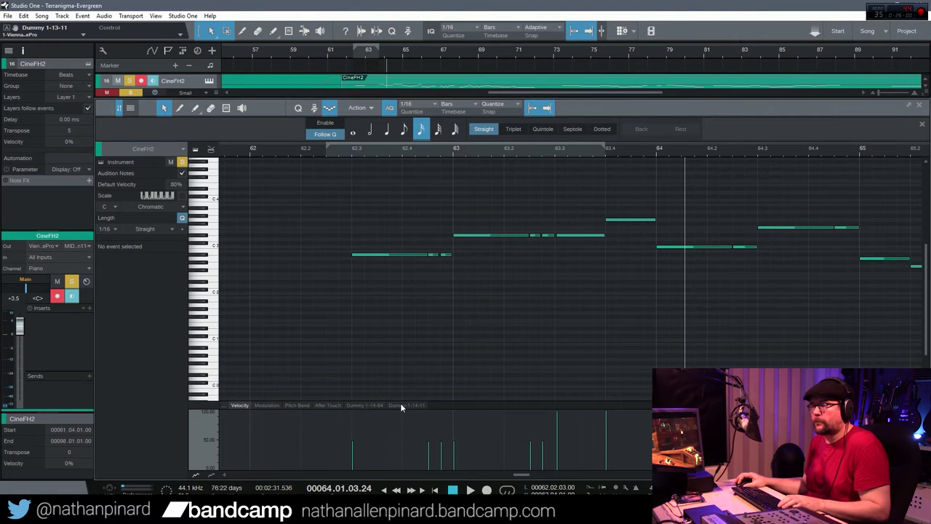
# Raise the Dummy 1-14-64 controller curve to maximum just before the first note at 62.3 and play back the opening.
pyautogui.click(370, 405)
pyautogui.click(317, 149)
pyautogui.press('space')
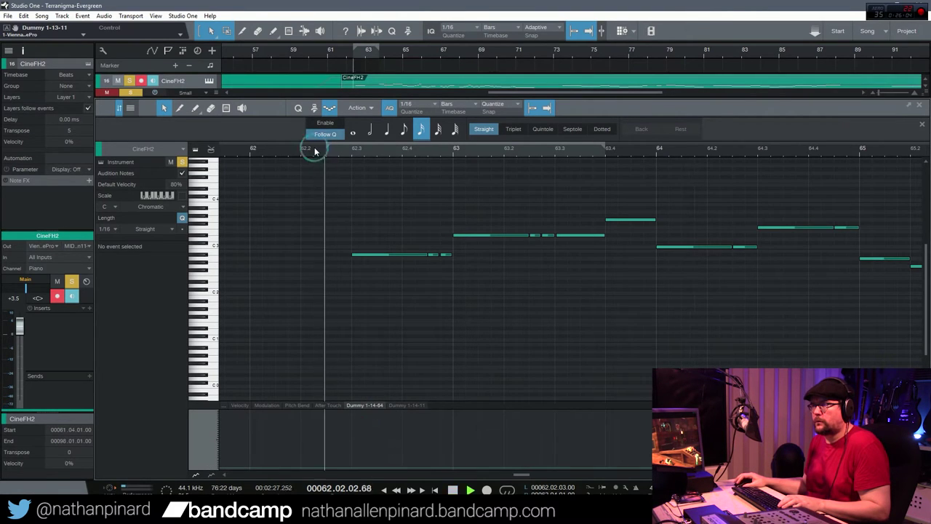
pyautogui.press('space')
pyautogui.moveTo(314, 466); pyautogui.dragTo(314, 371)
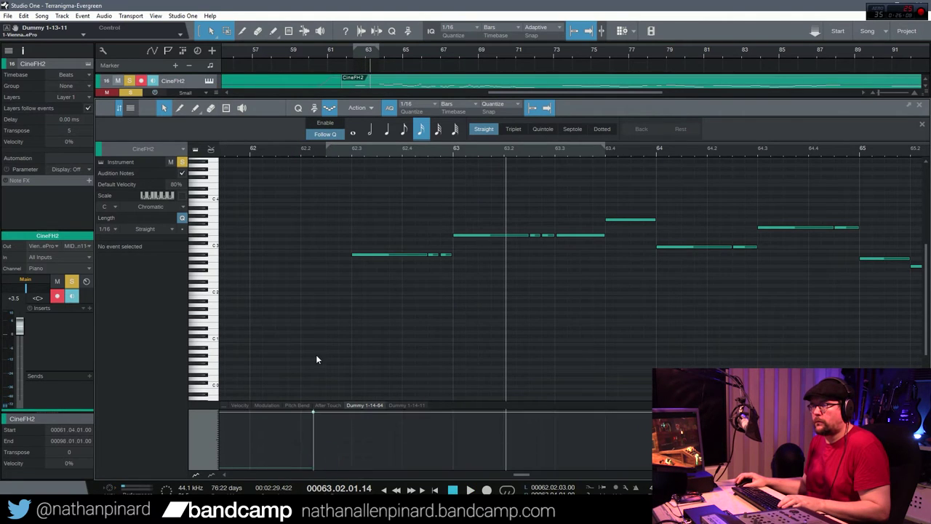
pyautogui.click(321, 150)
pyautogui.press('space')
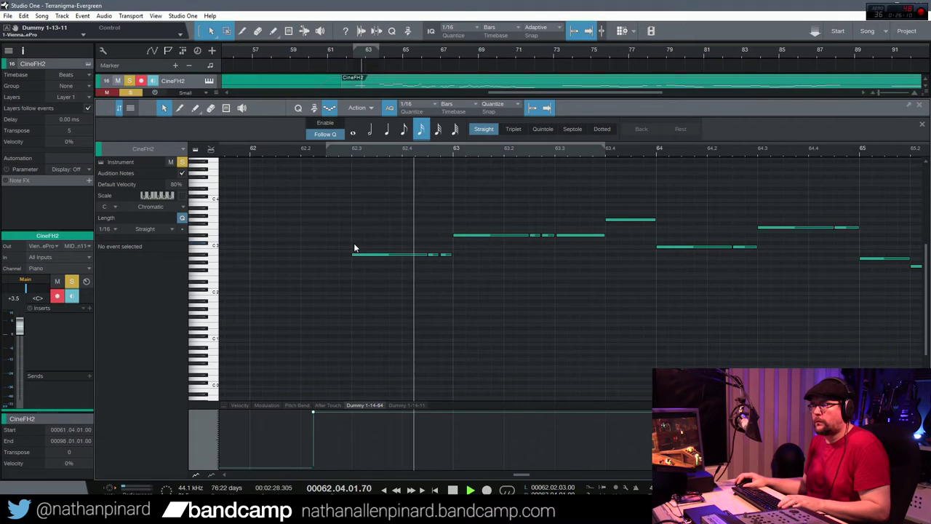
pyautogui.press('space')
# Raise the velocities of the long notes in bars 62 and 63 to 100 and lower the short repeated notes to near zero.
pyautogui.click(238, 405)
pyautogui.moveTo(353, 445); pyautogui.dragTo(355, 409)
pyautogui.moveTo(427, 445)
pyautogui.mouseDown()
pyautogui.moveTo(459, 453)
pyautogui.moveTo(453, 449)
pyautogui.moveTo(456, 469)
pyautogui.moveTo(492, 459)
pyautogui.moveTo(454, 467)
pyautogui.moveTo(445, 380)
pyautogui.mouseUp()
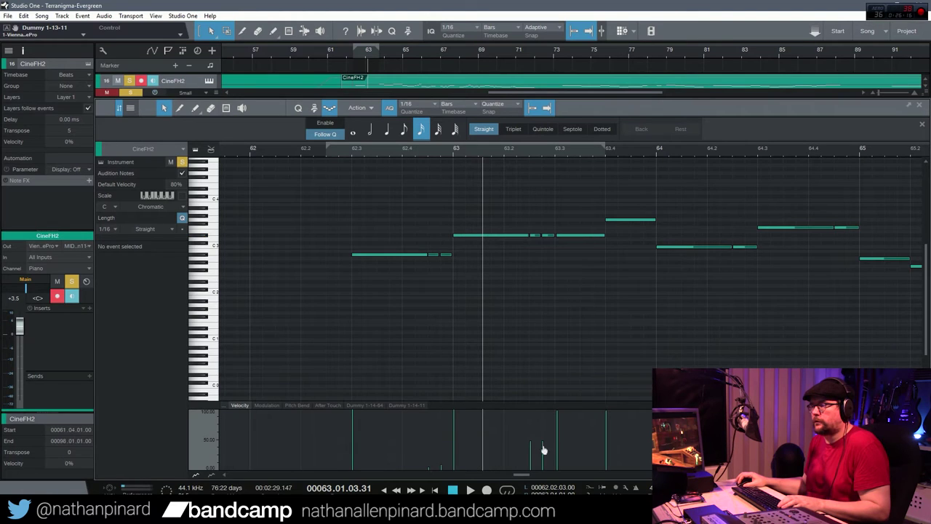
pyautogui.moveTo(530, 451); pyautogui.dragTo(525, 477)
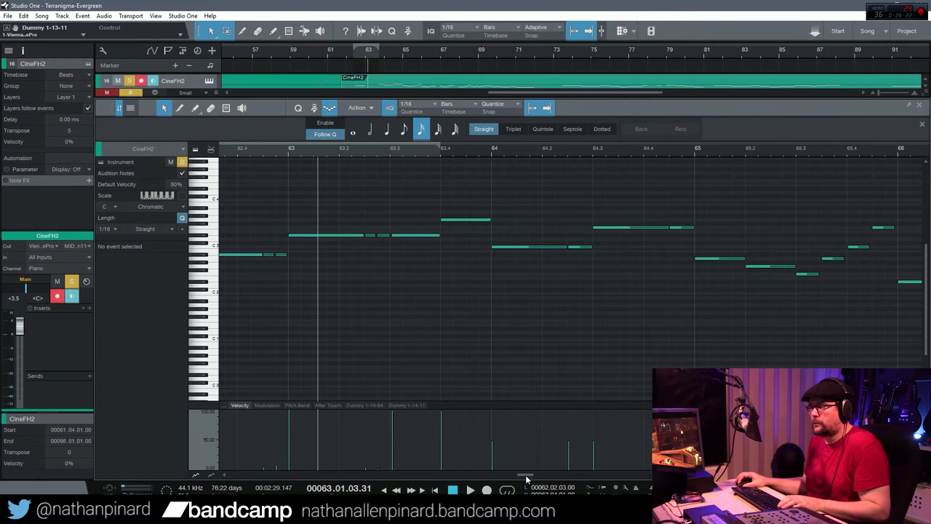
# In the Dummy 1-14-64 curve, drop to minimum just before bar 64 and just before 64.3, returning to maximum after 64.2 and 64.4.
pyautogui.click(364, 404)
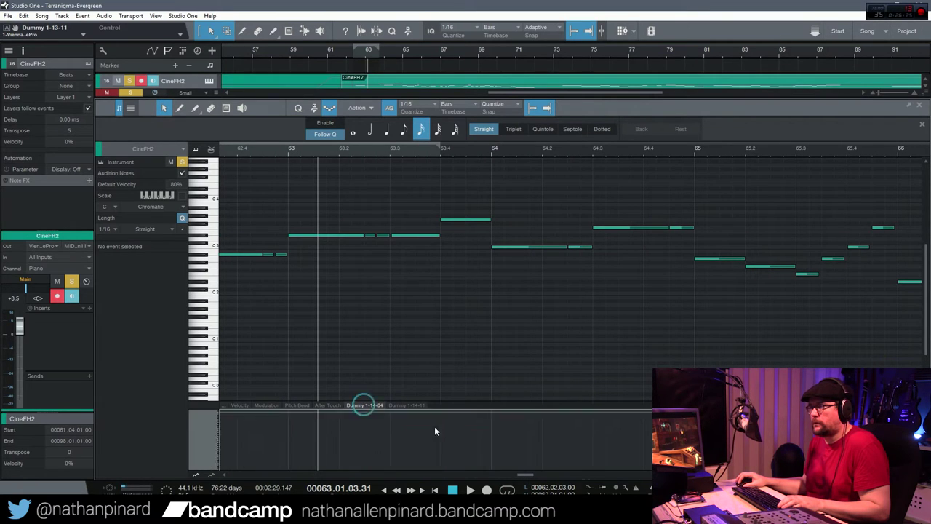
pyautogui.click(471, 412)
pyautogui.moveTo(471, 411); pyautogui.dragTo(480, 474)
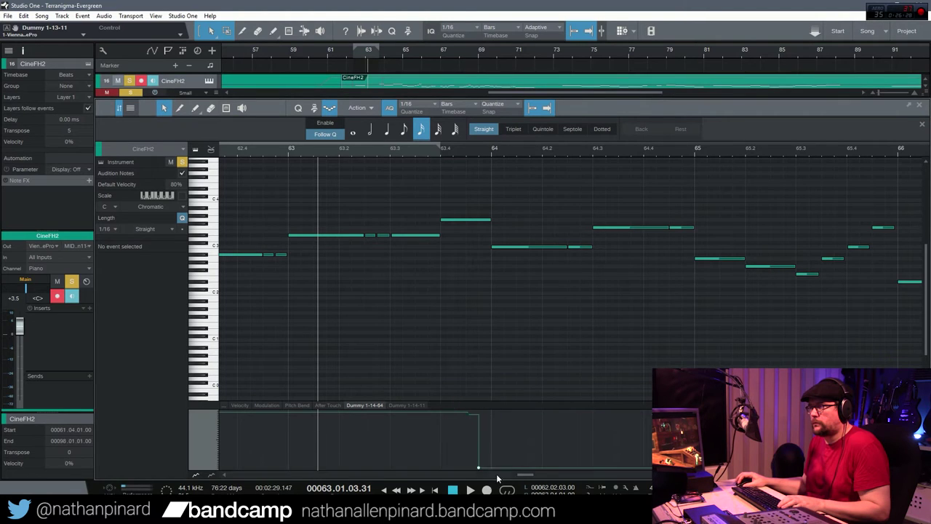
pyautogui.moveTo(550, 466); pyautogui.dragTo(579, 468)
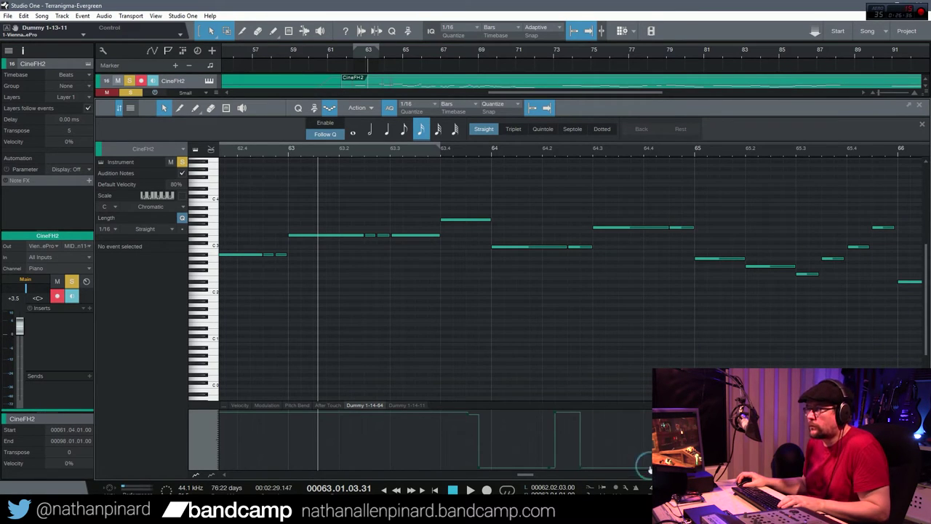
pyautogui.moveTo(649, 468); pyautogui.dragTo(650, 412)
# Play back the CineFH2 passage from just before bar 63 and again from just before 64.3.
pyautogui.click(269, 152)
pyautogui.press('space')
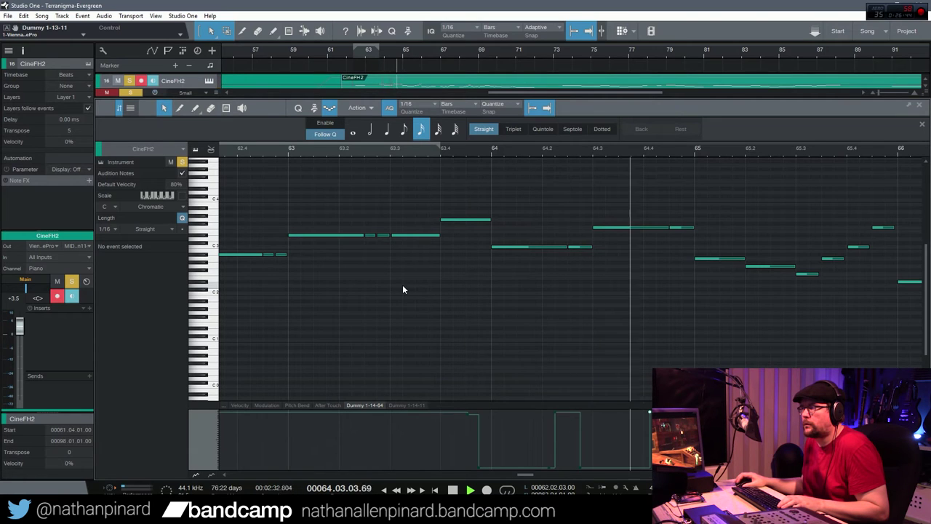
pyautogui.press('space')
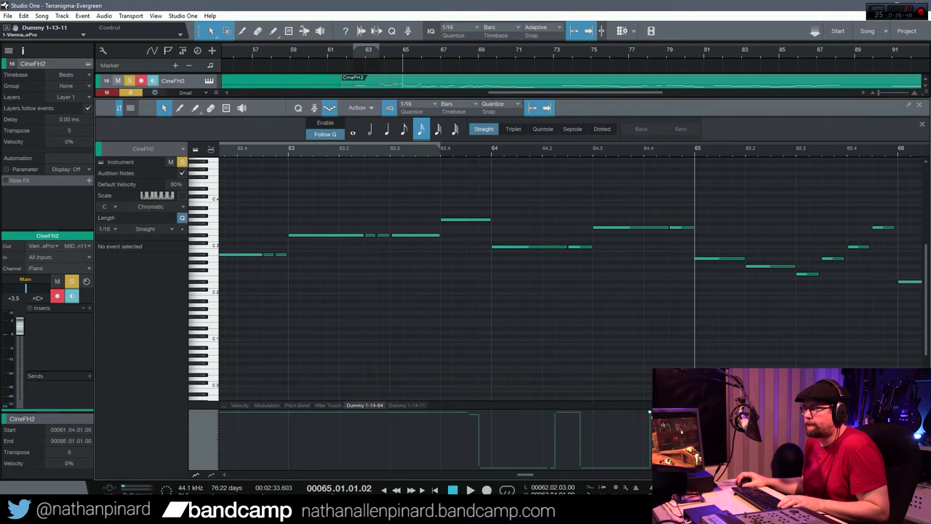
pyautogui.click(563, 151)
pyautogui.press('space')
pyautogui.press('space')
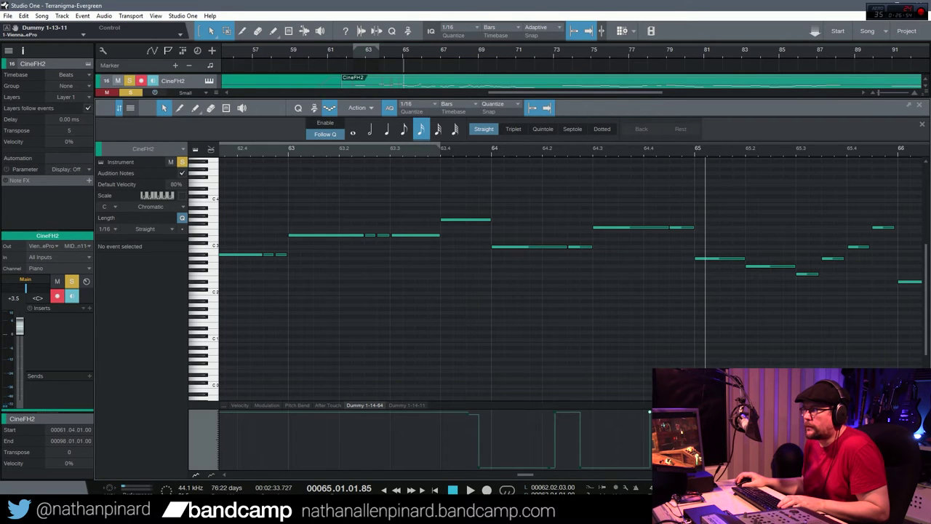
# Raise the long notes' velocities in bars 65 and 66 to 100 and lower the shorter notes' velocities in bars 64 to 66.
pyautogui.click(240, 405)
pyautogui.click(561, 447)
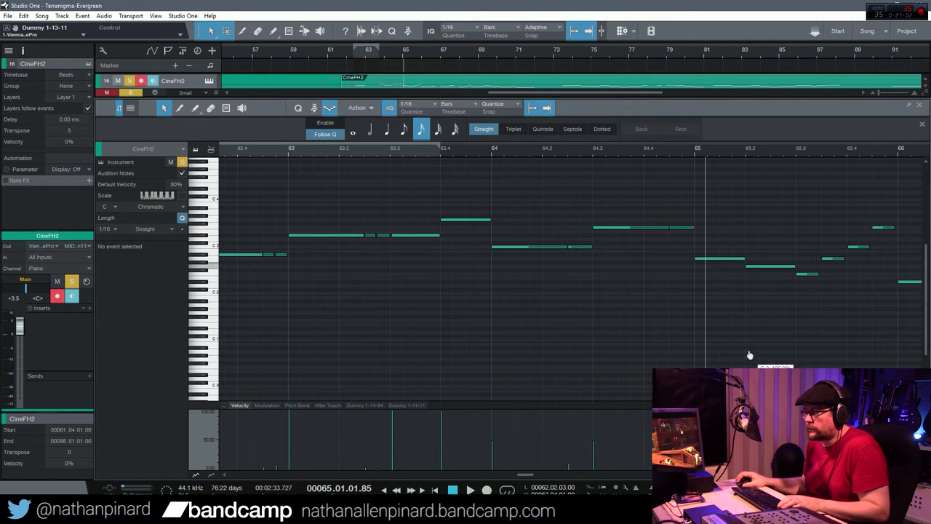
pyautogui.moveTo(514, 474); pyautogui.dragTo(524, 471)
pyautogui.moveTo(478, 443); pyautogui.dragTo(587, 384)
pyautogui.moveTo(630, 445); pyautogui.dragTo(631, 463)
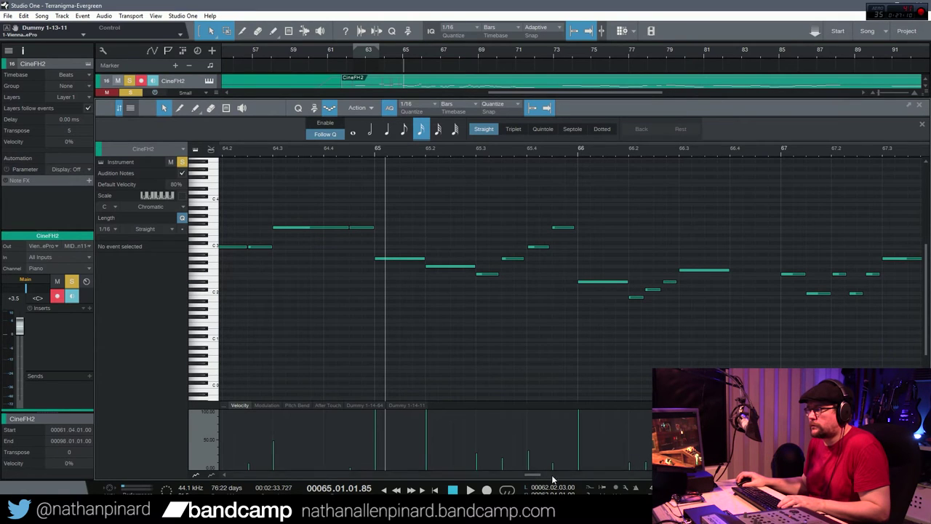
# Raise the velocities of the first two notes in bar 67 and the long note at 67.3, and lower the short notes through bar 69.
pyautogui.moveTo(531, 476); pyautogui.dragTo(539, 477)
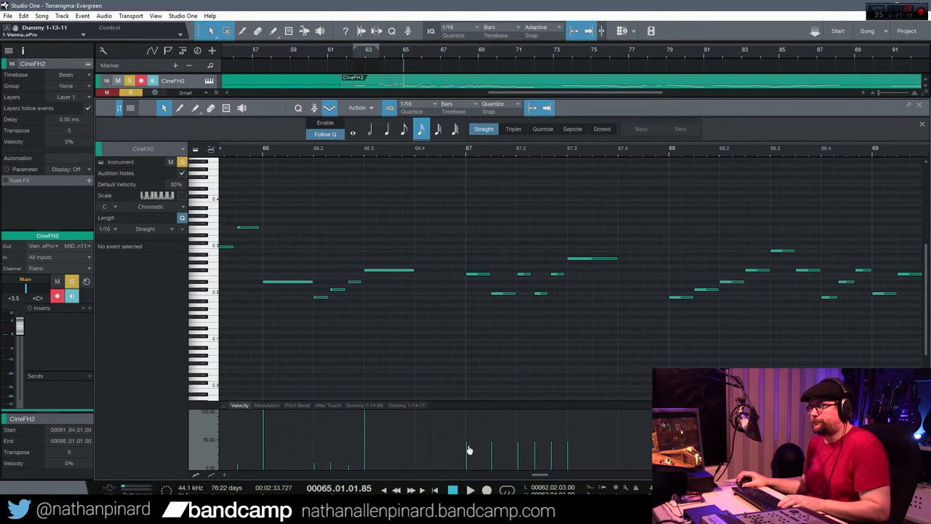
pyautogui.moveTo(466, 452); pyautogui.dragTo(563, 420)
pyautogui.moveTo(538, 475); pyautogui.dragTo(544, 477)
pyautogui.moveTo(437, 445); pyautogui.dragTo(620, 468)
pyautogui.moveTo(634, 440); pyautogui.dragTo(643, 480)
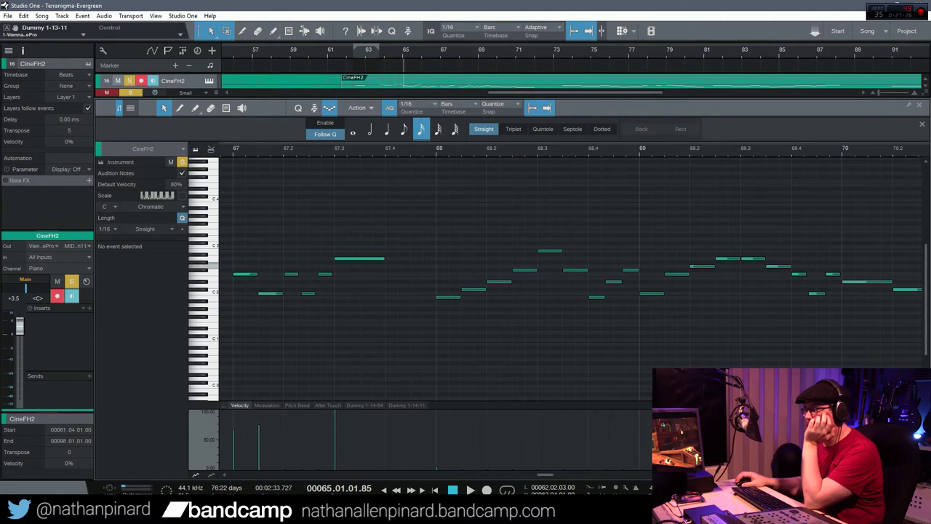
# Lower the velocities of the last notes in bar 69 and the short notes at 70.4, and raise the first four notes of bar 70.
pyautogui.moveTo(544, 475); pyautogui.dragTo(556, 475)
pyautogui.moveTo(284, 445)
pyautogui.mouseDown()
pyautogui.moveTo(282, 469)
pyautogui.moveTo(318, 469)
pyautogui.mouseUp()
pyautogui.moveTo(333, 444); pyautogui.dragTo(335, 411)
pyautogui.moveTo(384, 444); pyautogui.dragTo(386, 415)
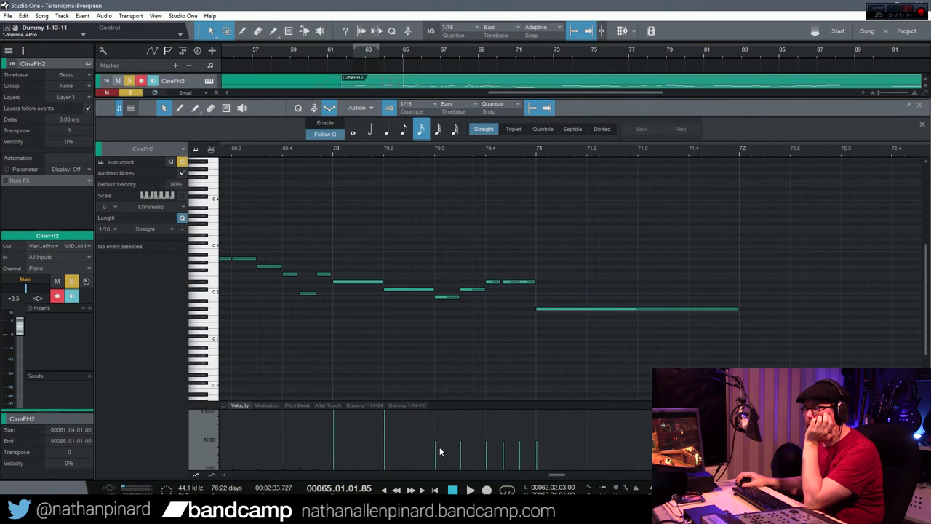
pyautogui.moveTo(435, 455); pyautogui.dragTo(520, 468)
pyautogui.click(488, 445)
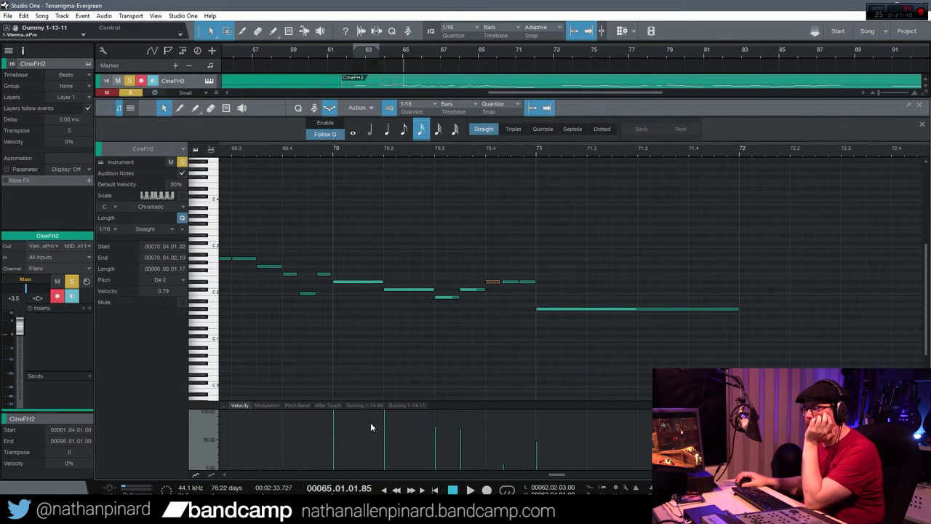
# Drop the Dummy 1-14-64 curve to minimum just before the long note at bar 71 and save the song.
pyautogui.click(366, 405)
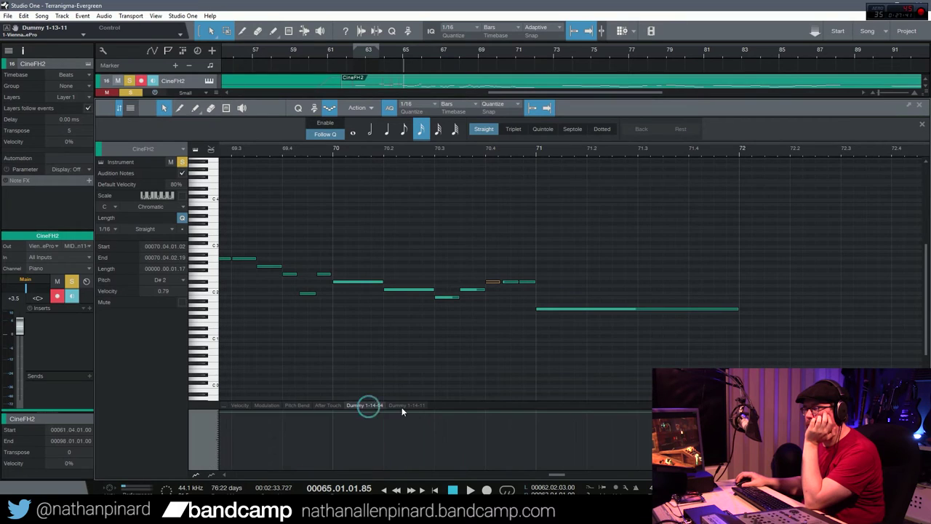
pyautogui.click(518, 420)
pyautogui.click(536, 466)
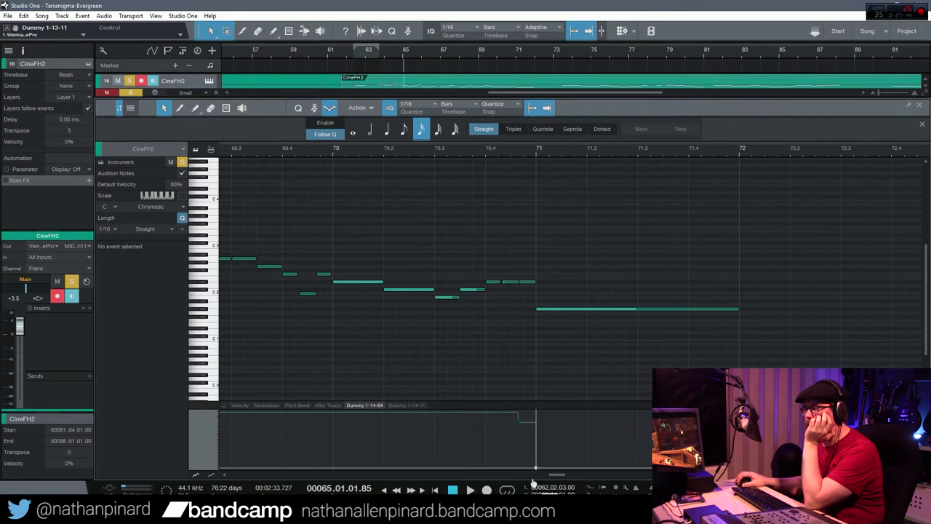
pyautogui.moveTo(536, 471); pyautogui.dragTo(523, 468)
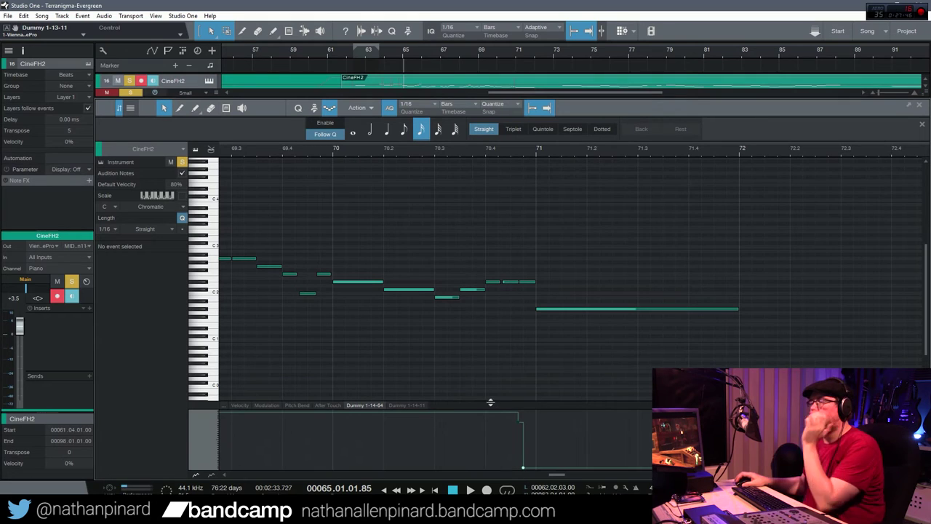
pyautogui.click(7, 16)
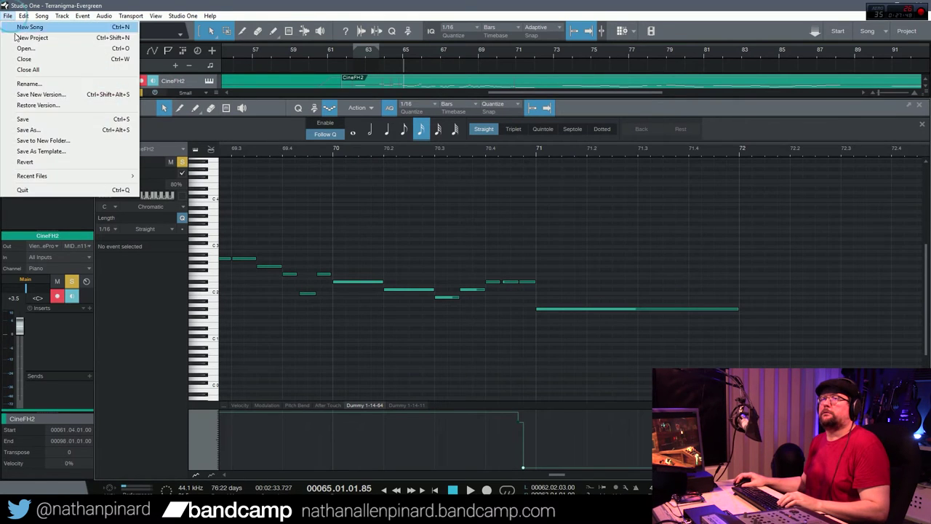
pyautogui.click(21, 121)
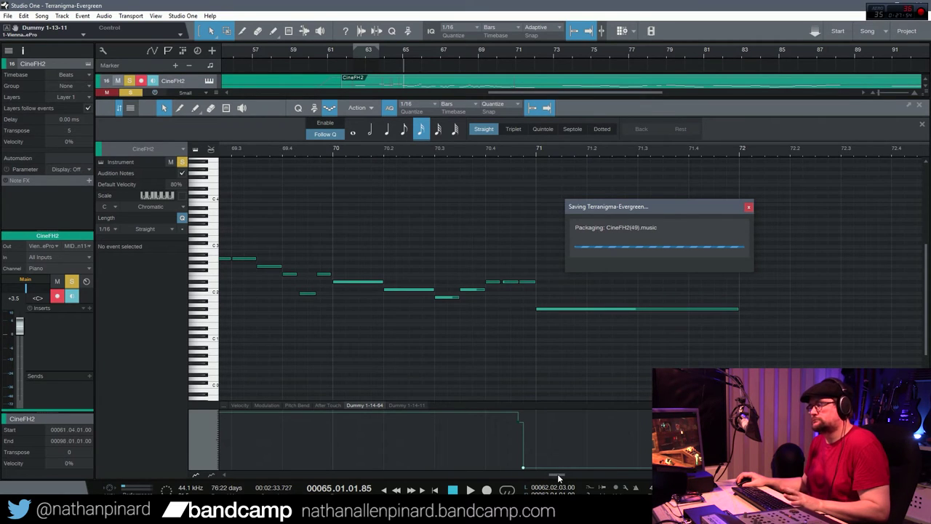
# Play back the CineFH2 part from just before 62.3 through bar 71 and stop playback.
pyautogui.moveTo(557, 474); pyautogui.dragTo(523, 478)
pyautogui.click(324, 150)
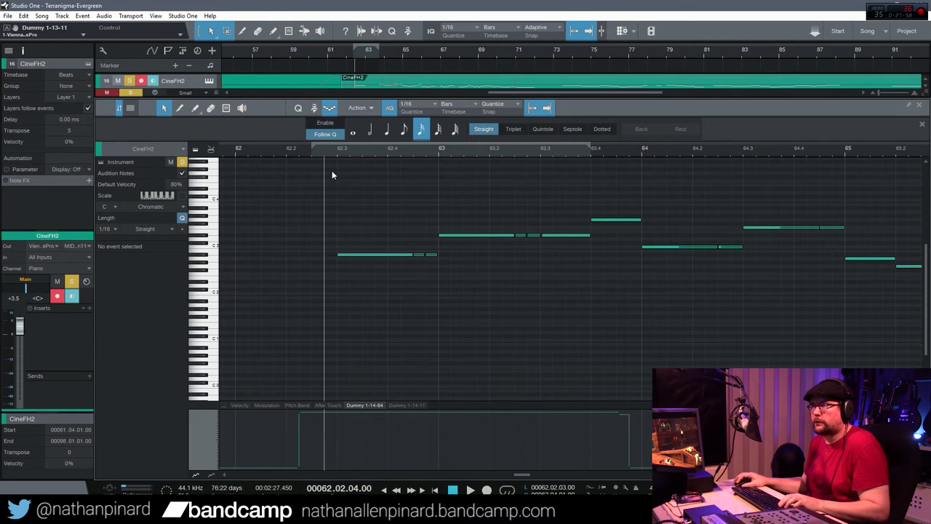
pyautogui.press('space')
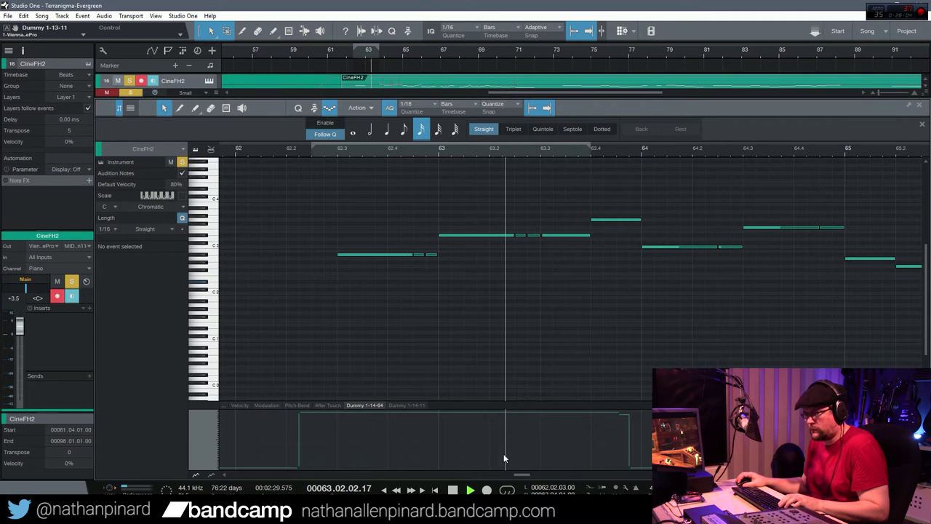
pyautogui.click(521, 474)
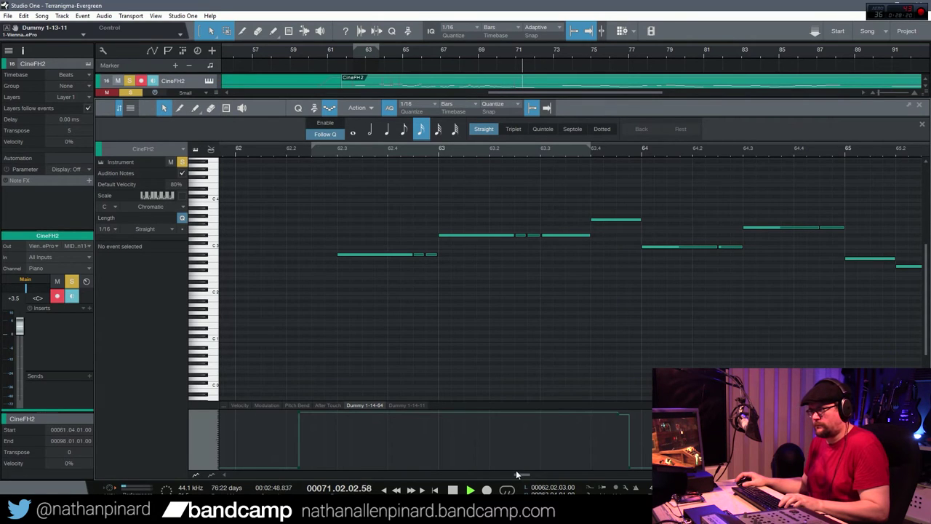
pyautogui.click(455, 491)
# Select the F#2 note at 66.3 and play back from just before bar 66.
pyautogui.moveTo(518, 474); pyautogui.dragTo(533, 474)
pyautogui.click(479, 274)
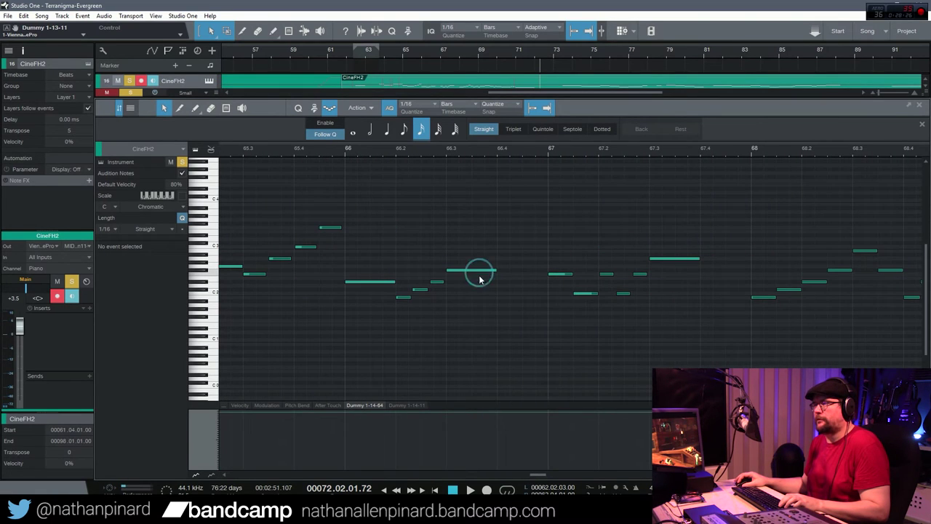
pyautogui.click(336, 149)
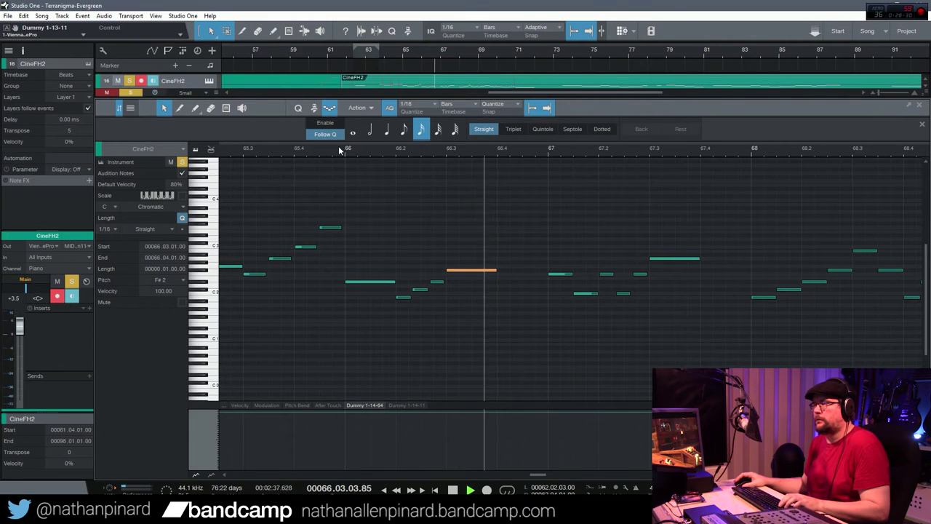
# Stop playback, solo the BravFH2 track instead of CineFH2, and split its event at 61.04.01.
pyautogui.press('space')
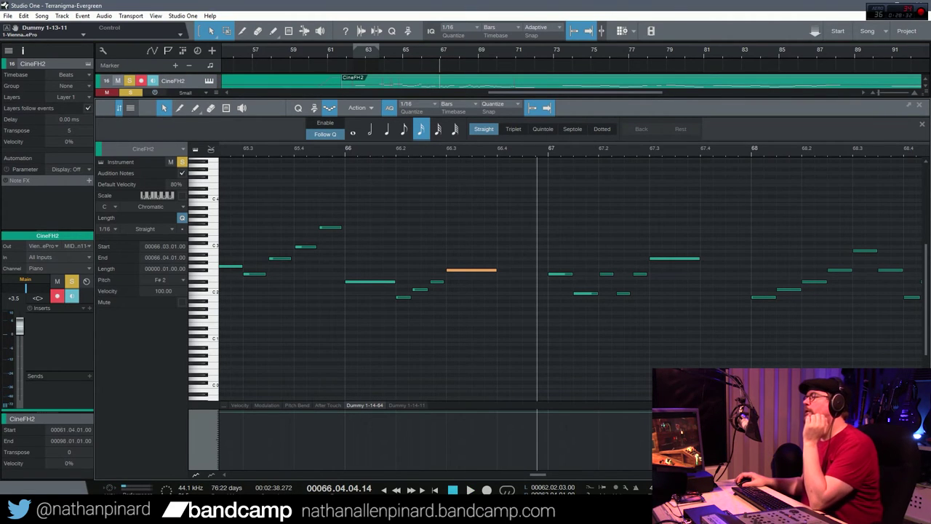
pyautogui.press('F2')
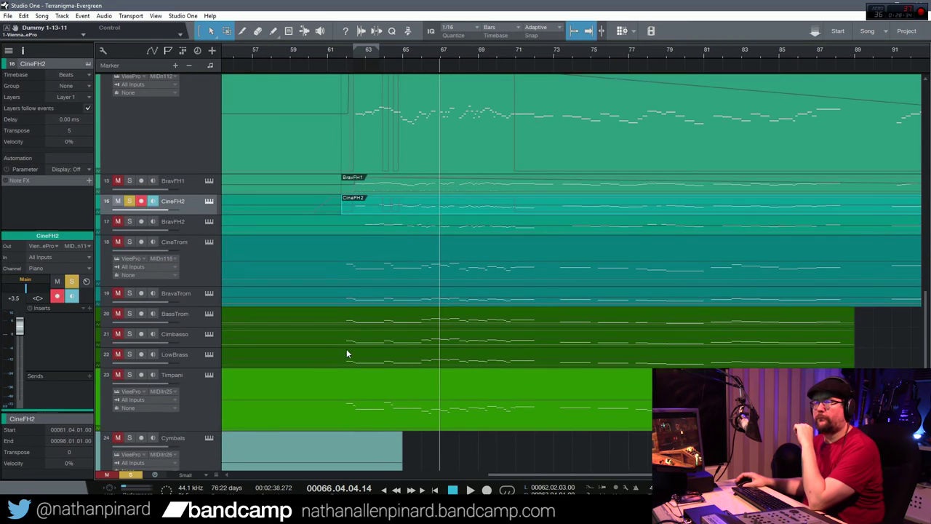
pyautogui.click(130, 221)
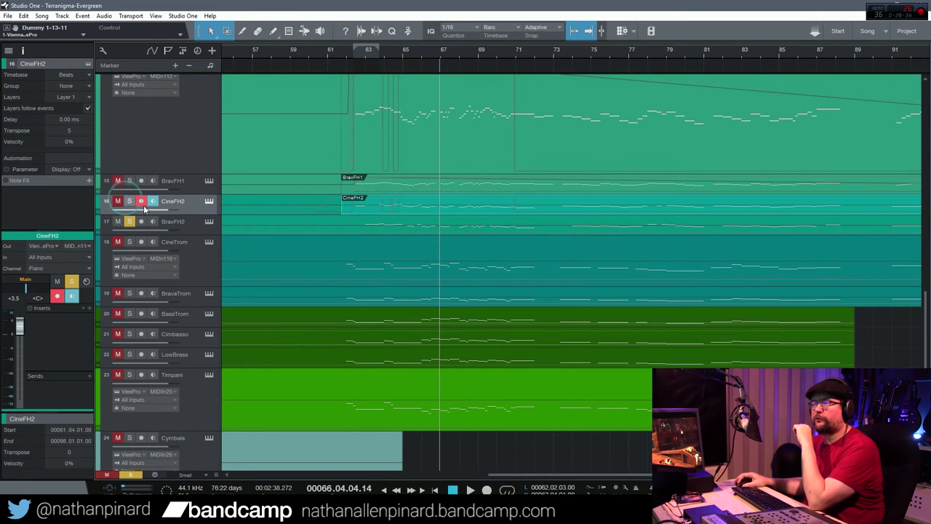
pyautogui.click(242, 30)
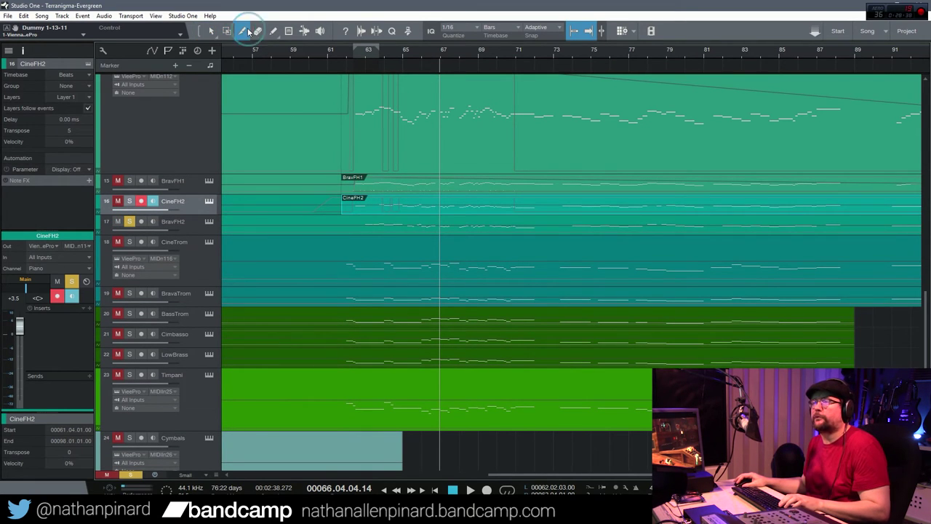
pyautogui.click(351, 224)
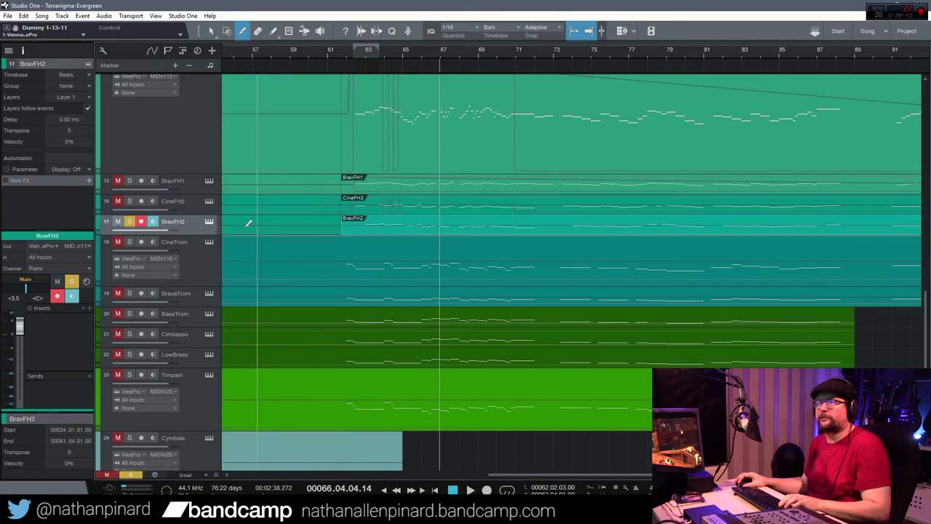
# Solo BravFH1 together with CineFH1, take BravFH2 out of solo, and play back from bar 34.
pyautogui.click(130, 181)
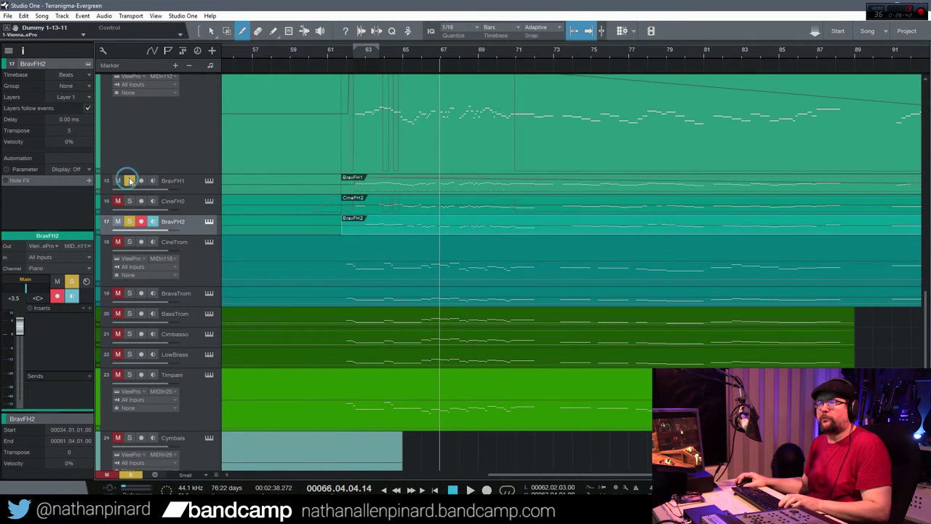
pyautogui.click(131, 224)
pyautogui.moveTo(539, 477); pyautogui.dragTo(406, 160)
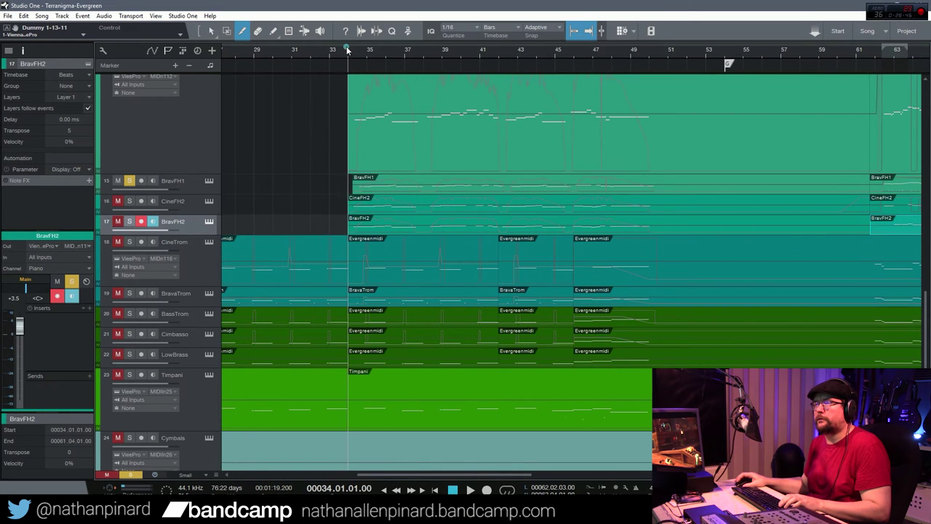
pyautogui.press('space')
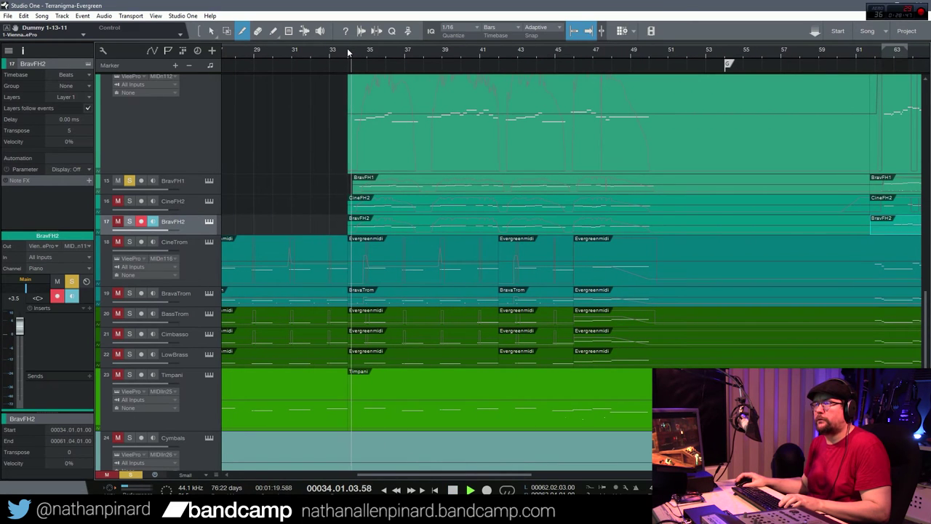
# Try raising all BravFH1 notes so the first is D3 at 34.03.01, play it back, and undo the move.
pyautogui.click(211, 32)
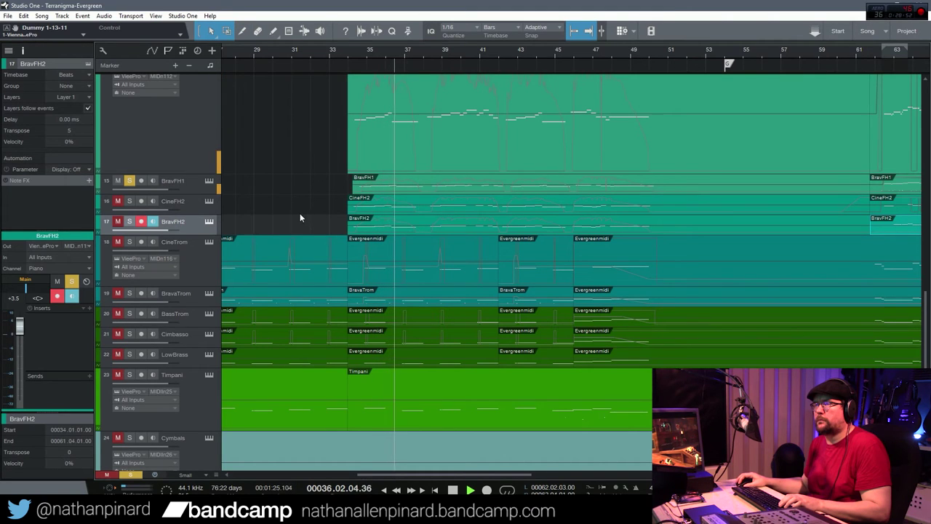
pyautogui.doubleClick(385, 192)
pyautogui.moveTo(470, 477); pyautogui.dragTo(455, 474)
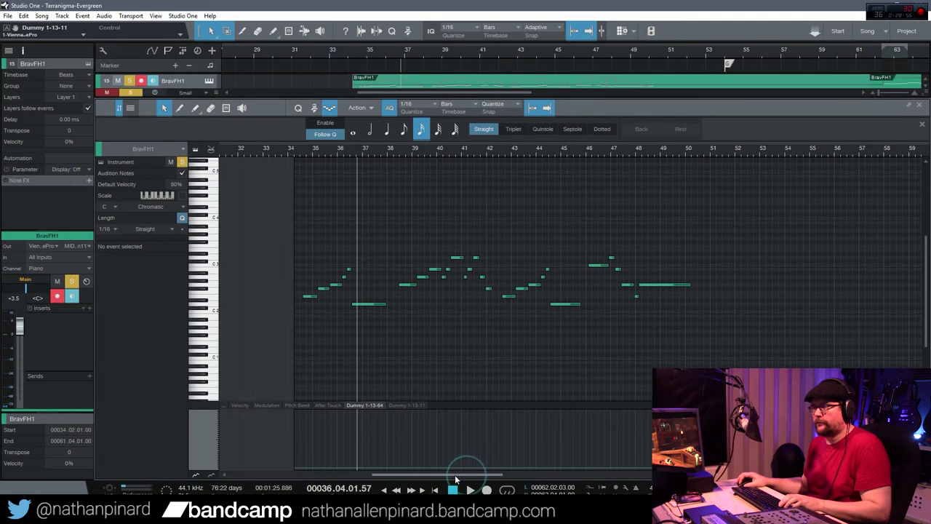
pyautogui.rightClick(406, 331)
pyautogui.click(453, 453)
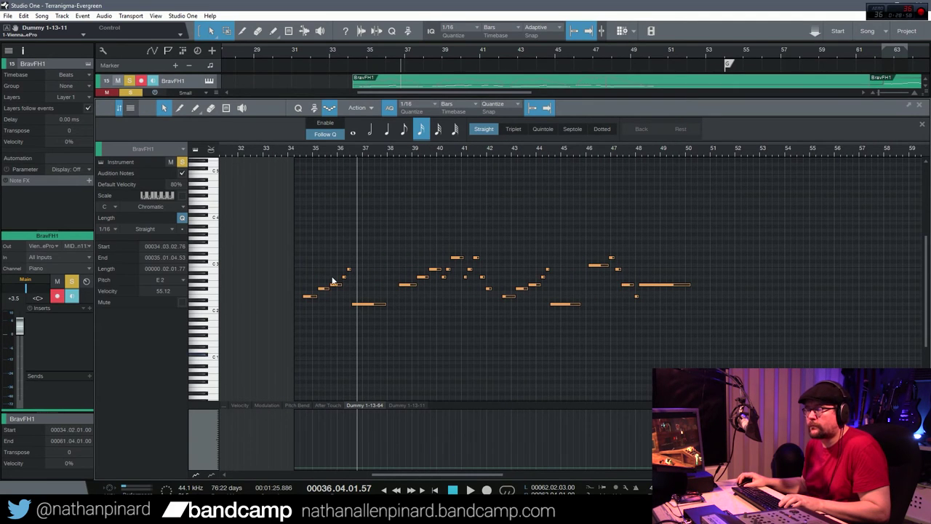
pyautogui.moveTo(884, 475); pyautogui.dragTo(894, 475)
pyautogui.moveTo(414, 474); pyautogui.dragTo(407, 474)
pyautogui.doubleClick(231, 151)
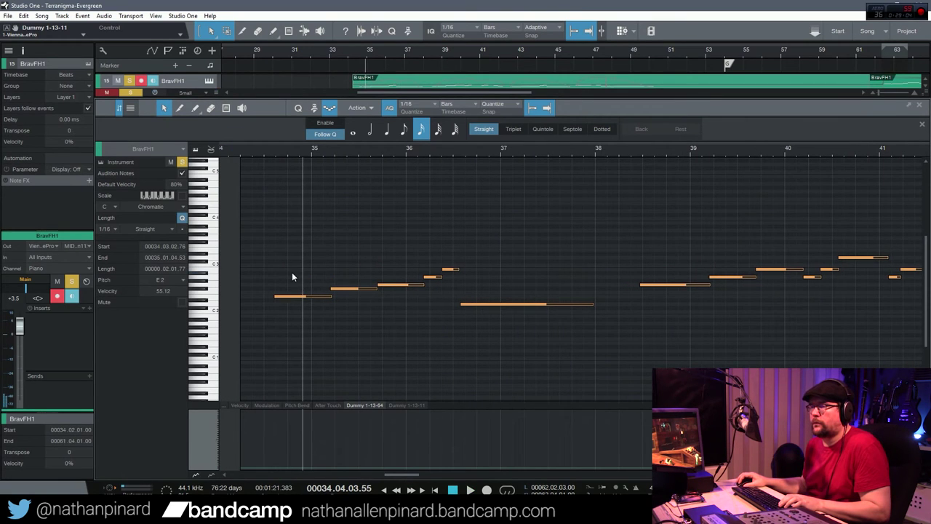
pyautogui.moveTo(289, 296); pyautogui.dragTo(280, 257)
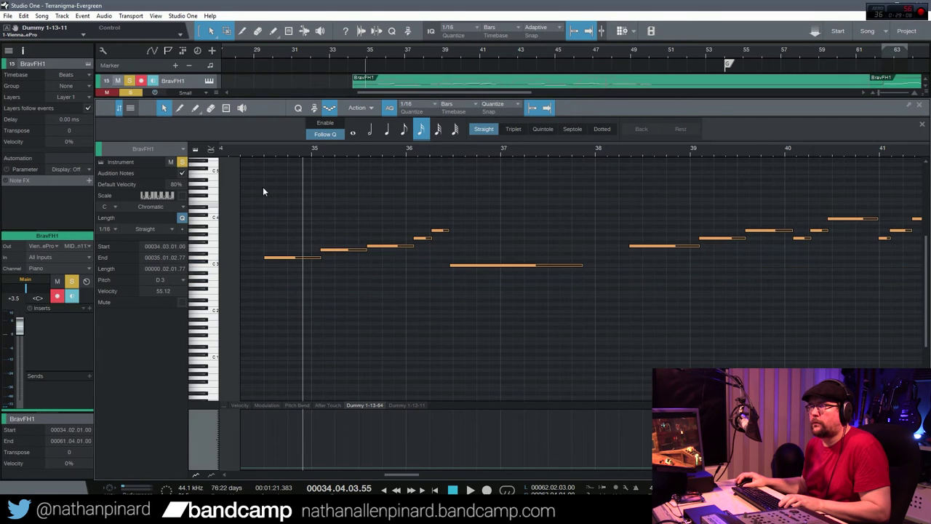
pyautogui.press('space')
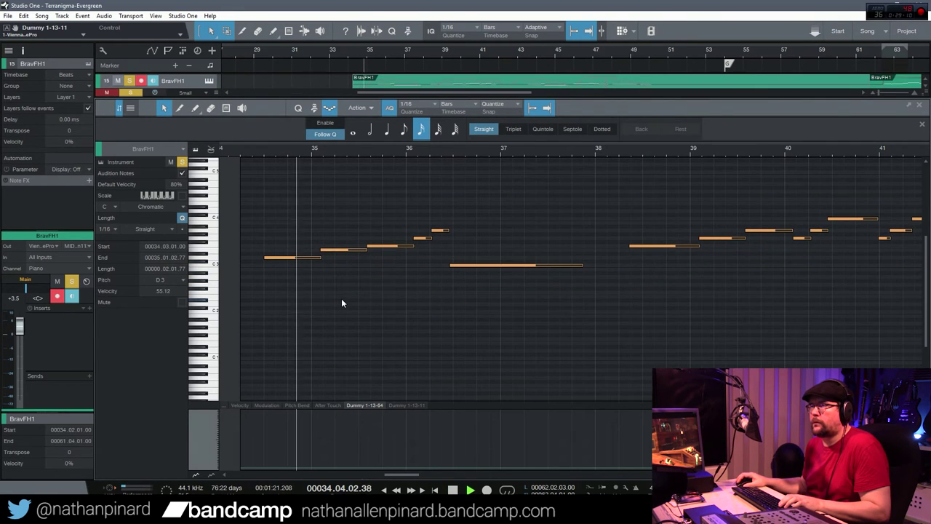
pyautogui.click(24, 16)
pyautogui.click(44, 26)
# Return to the arrangement and take CineFH1 out of solo, leaving only BravFH1 soloed.
pyautogui.press('F2')
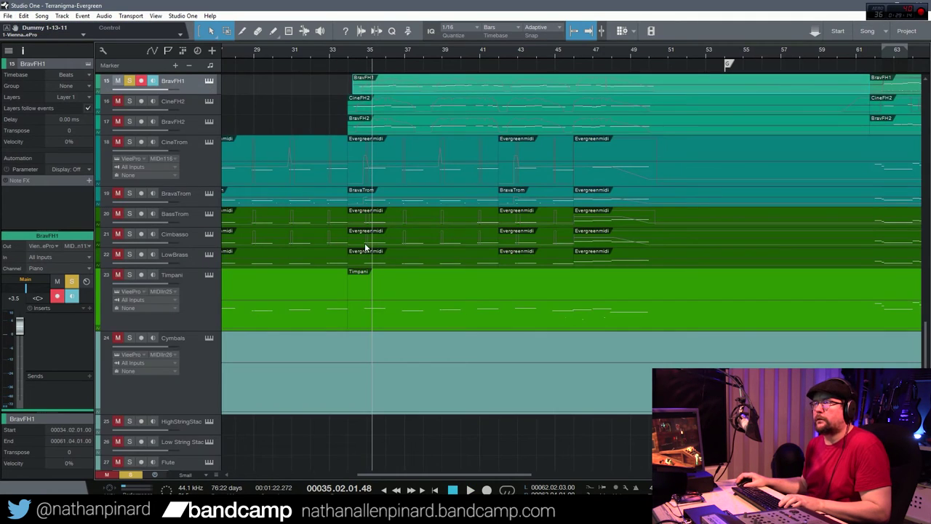
pyautogui.scroll(3, 364, 243)
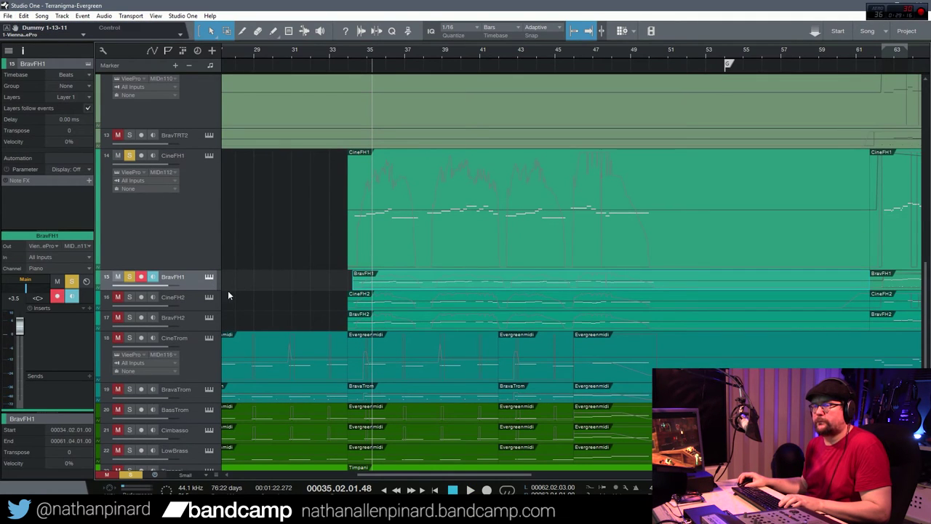
pyautogui.click(132, 474)
pyautogui.click(129, 277)
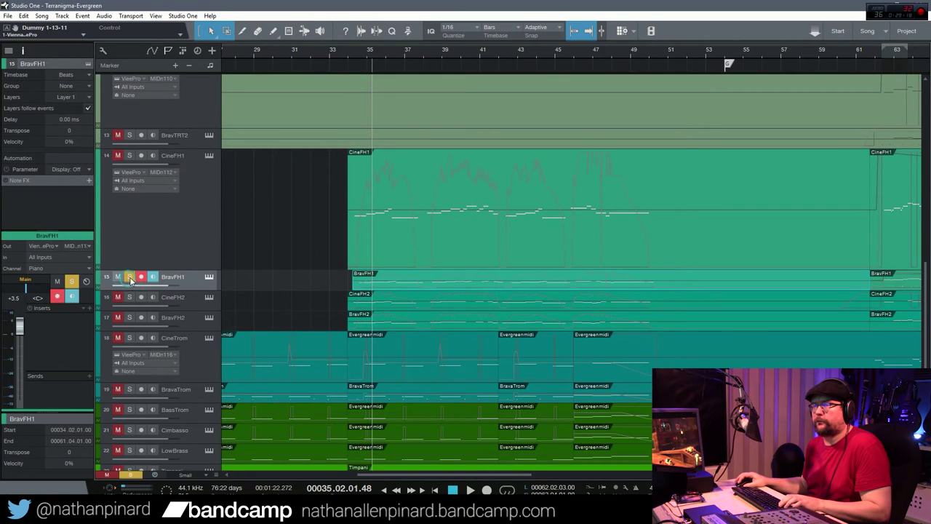
# Open the BravFH1 event starting near bar 34, select all its notes, and play briefly from just before bar 34.
pyautogui.doubleClick(380, 287)
pyautogui.moveTo(881, 474); pyautogui.dragTo(891, 474)
pyautogui.moveTo(415, 475); pyautogui.dragTo(400, 475)
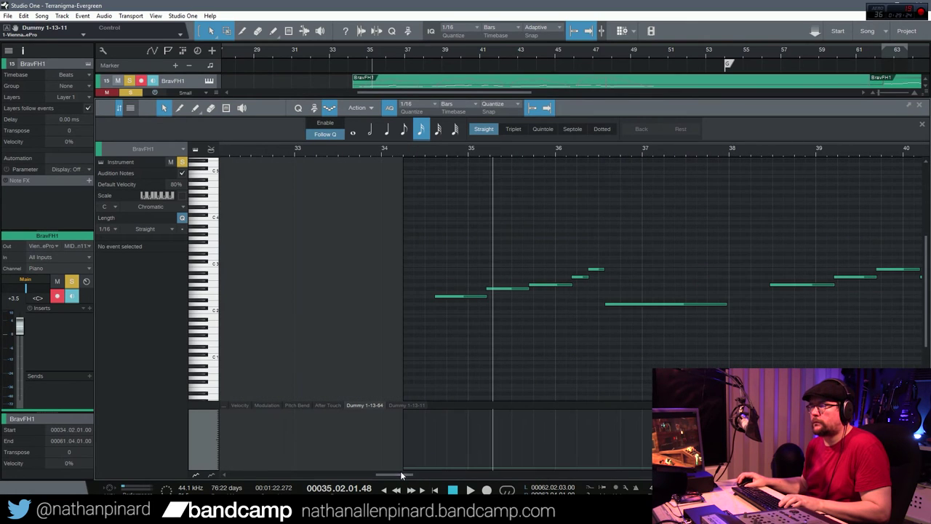
pyautogui.rightClick(462, 318)
pyautogui.click(501, 432)
pyautogui.click(380, 148)
pyautogui.click(372, 148)
pyautogui.press('space')
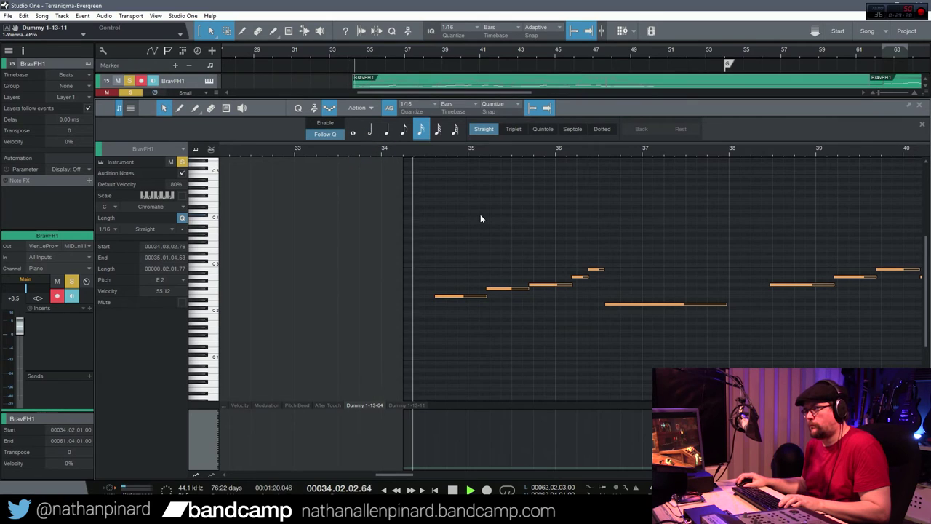
pyautogui.press('space')
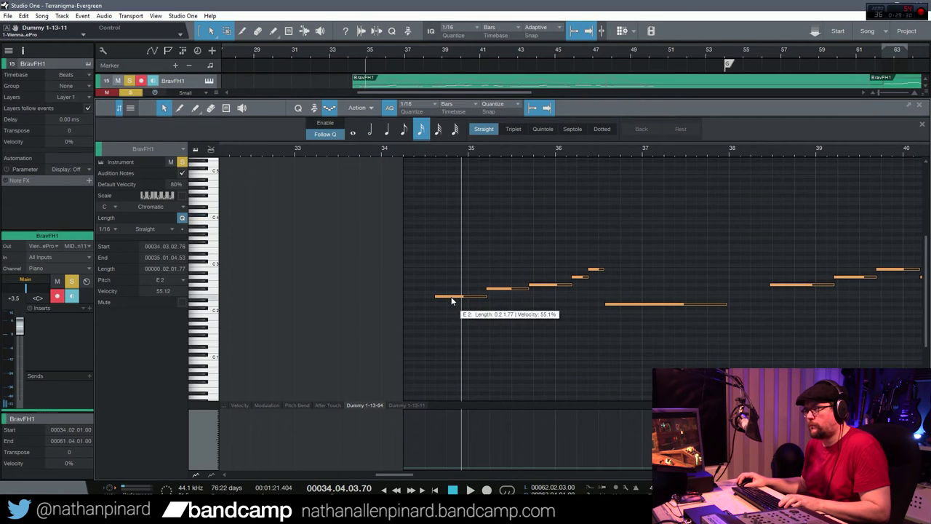
# Move all selected BravFH1 notes so the first is D3 starting at 34.02.03, and play back through bar 41.
pyautogui.moveTo(452, 299); pyautogui.dragTo(443, 255)
pyautogui.press('space')
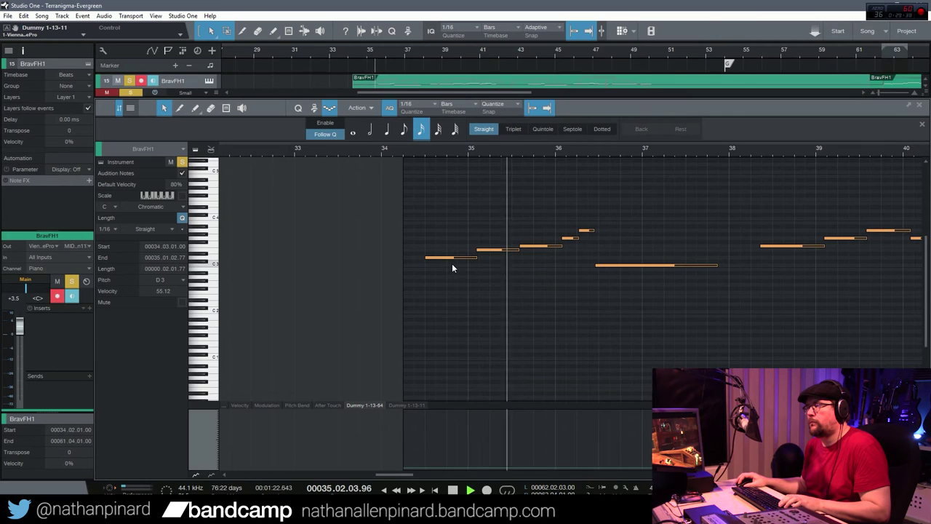
pyautogui.moveTo(451, 258); pyautogui.dragTo(440, 258)
pyautogui.click(385, 148)
pyautogui.press('space')
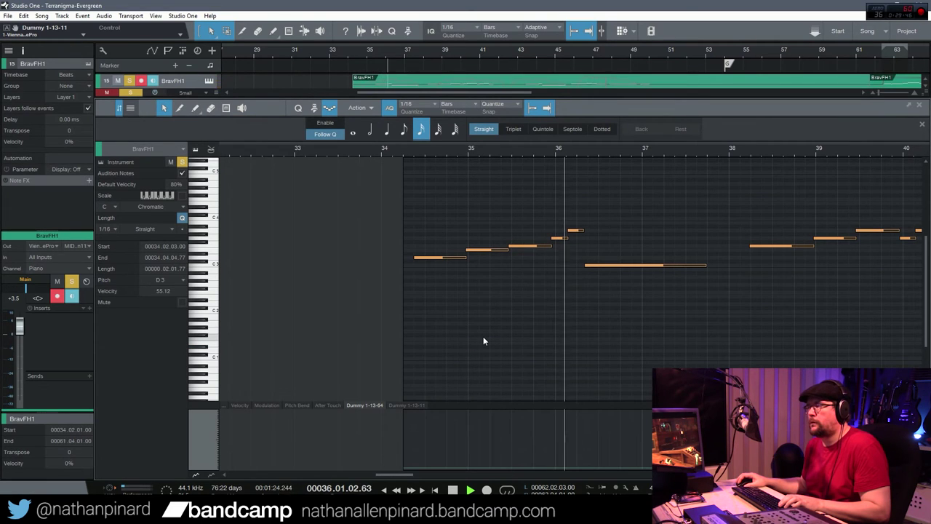
pyautogui.moveTo(403, 475); pyautogui.dragTo(422, 477)
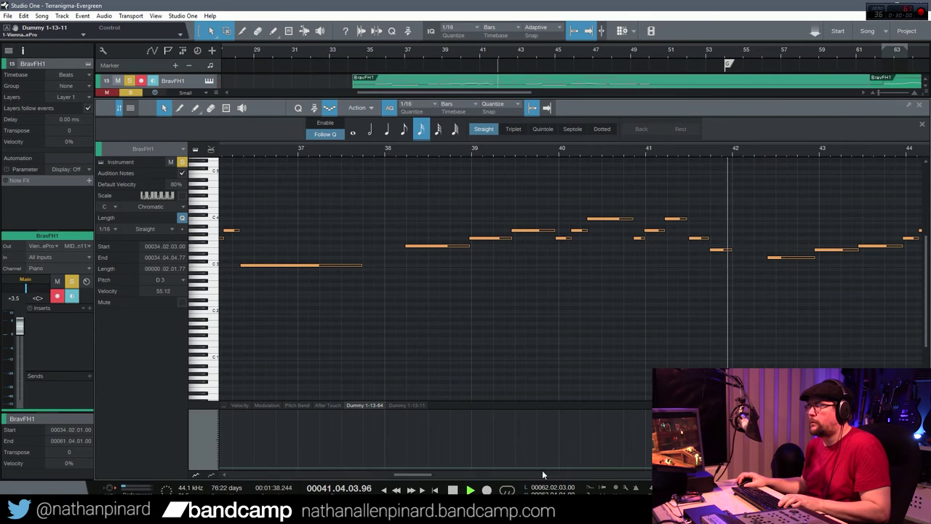
pyautogui.press('space')
# Solo CineFH2 and BravFH2 instead of BravFH1, open the BravFH2 event at bar 34, and play briefly from just before that bar.
pyautogui.press('F2')
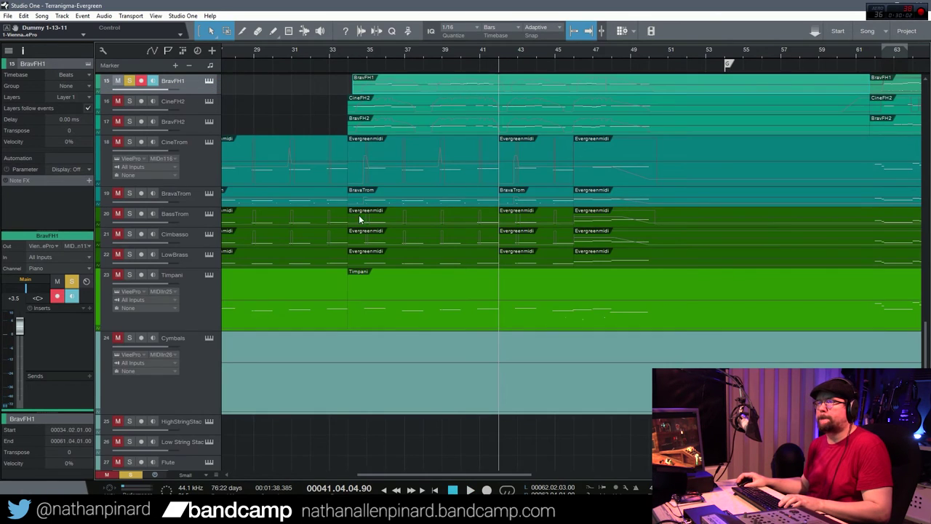
pyautogui.scroll(3, 277, 150)
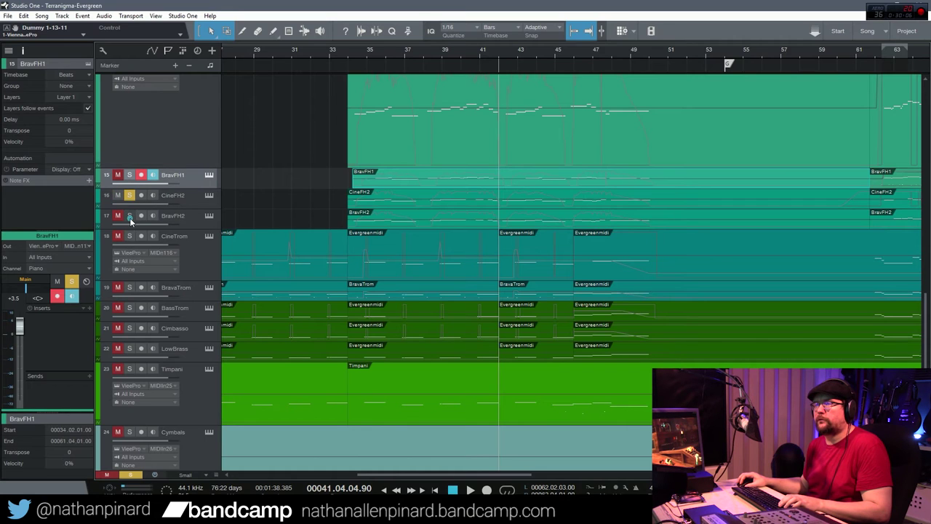
pyautogui.click(364, 219)
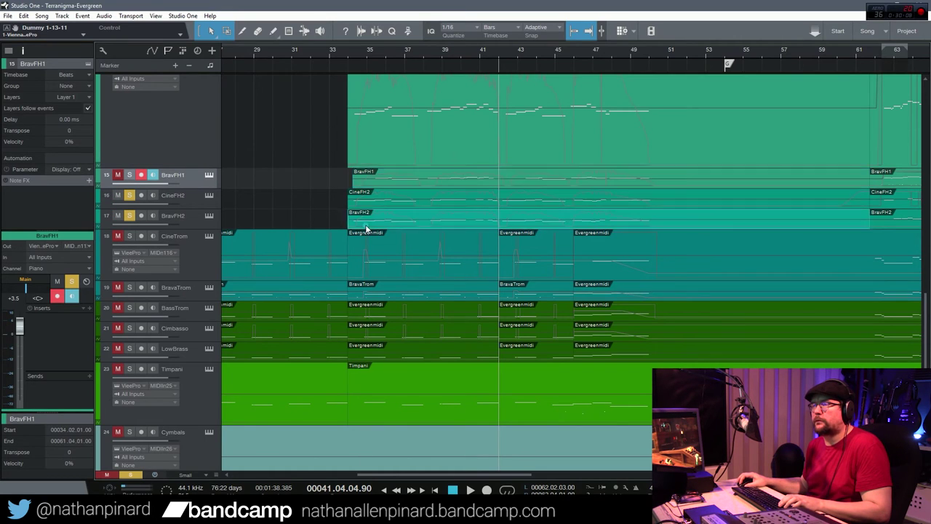
pyautogui.press('F2')
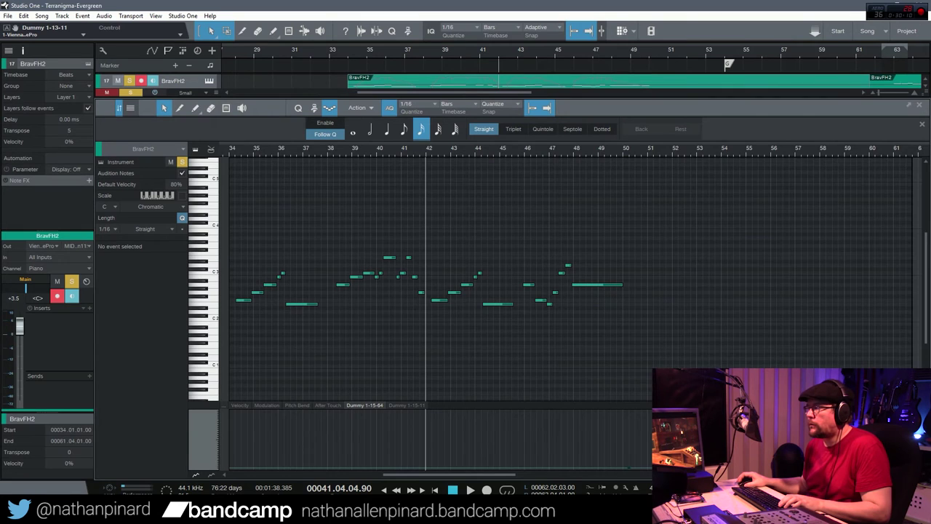
pyautogui.press('e')
pyautogui.press('e')
pyautogui.press('e')
pyautogui.moveTo(429, 474); pyautogui.dragTo(399, 476)
pyautogui.click(289, 150)
pyautogui.press('space')
pyautogui.press('space')
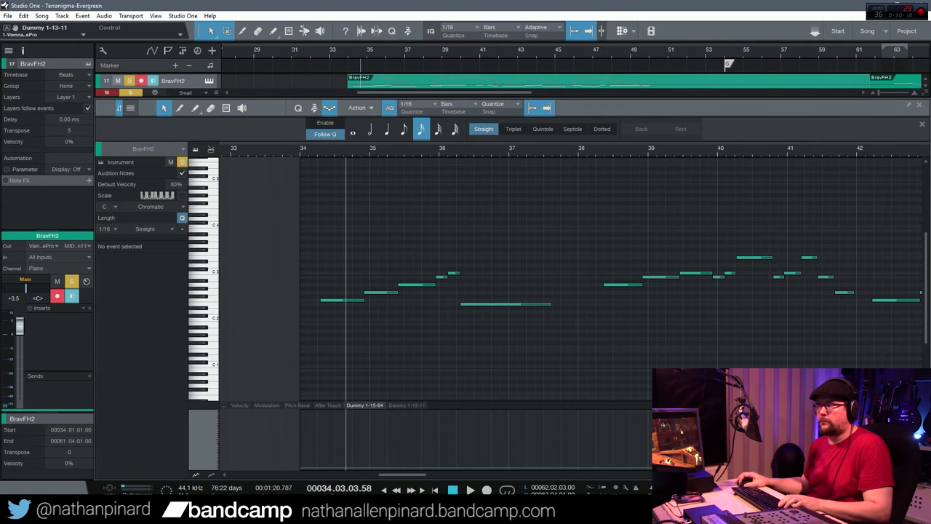
# Return to the arrangement, select the BravFH2 event starting at 61.04.01, and play back from about bar 62.
pyautogui.press('F2')
pyautogui.scroll(3, 254, 287)
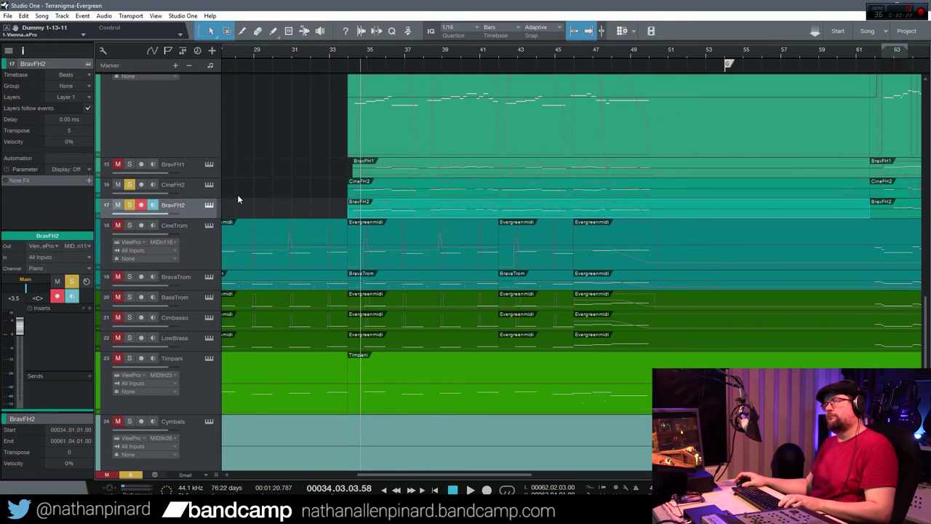
pyautogui.click(390, 184)
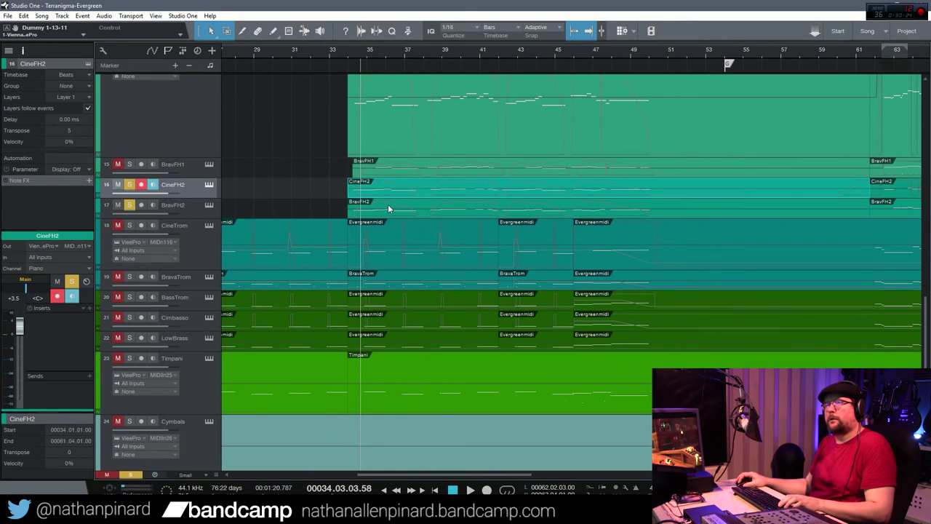
pyautogui.click(388, 208)
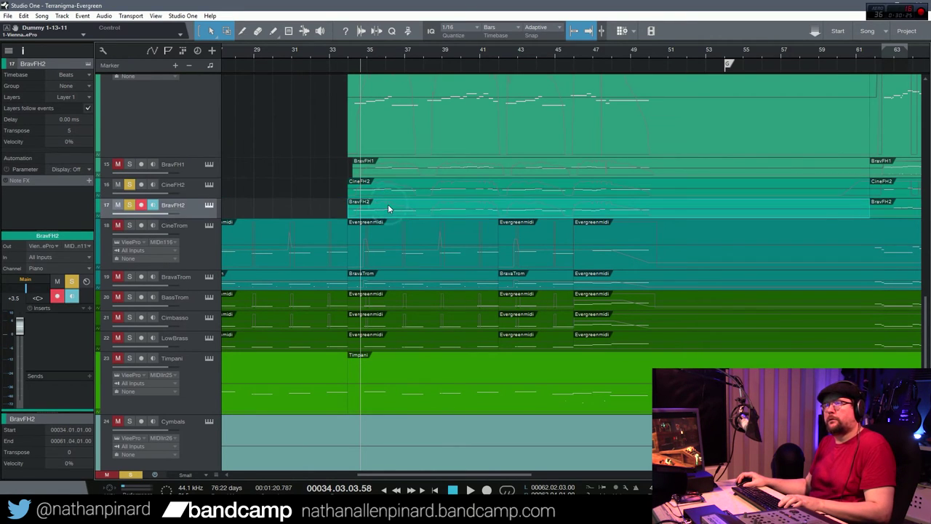
pyautogui.click(881, 210)
pyautogui.click(876, 54)
pyautogui.press('space')
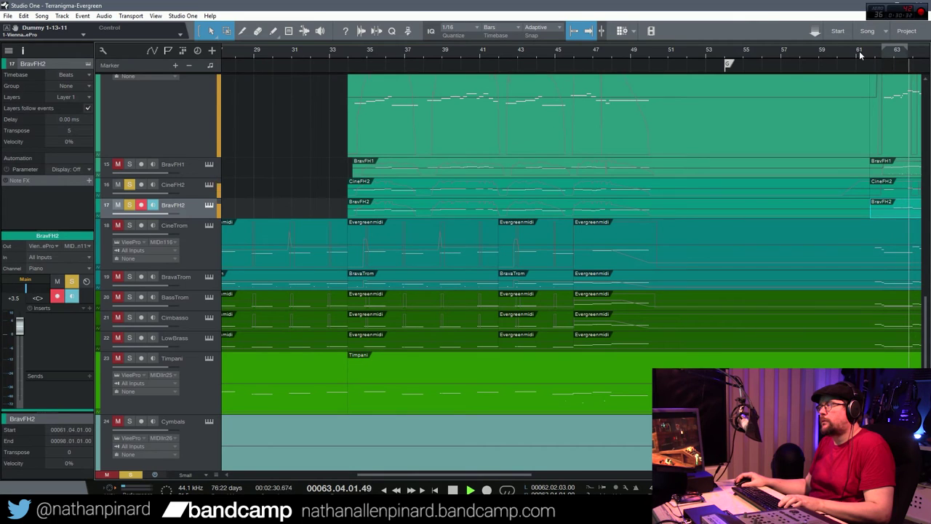
# Take CineFH1 out of solo during playback so only CineFH2 and BravFH2 remain soloed.
pyautogui.scroll(5, 239, 195)
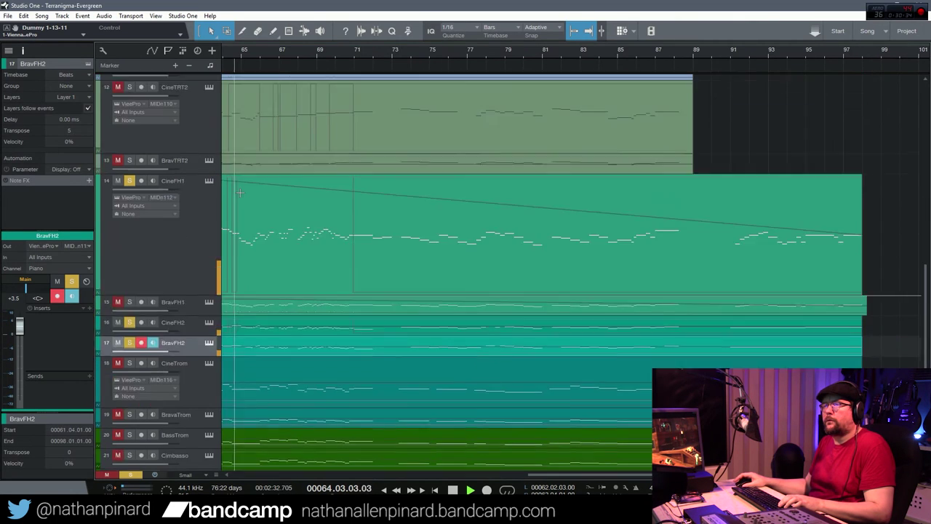
pyautogui.click(130, 214)
pyautogui.scroll(-6, 389, 272)
pyautogui.scroll(3, 386, 271)
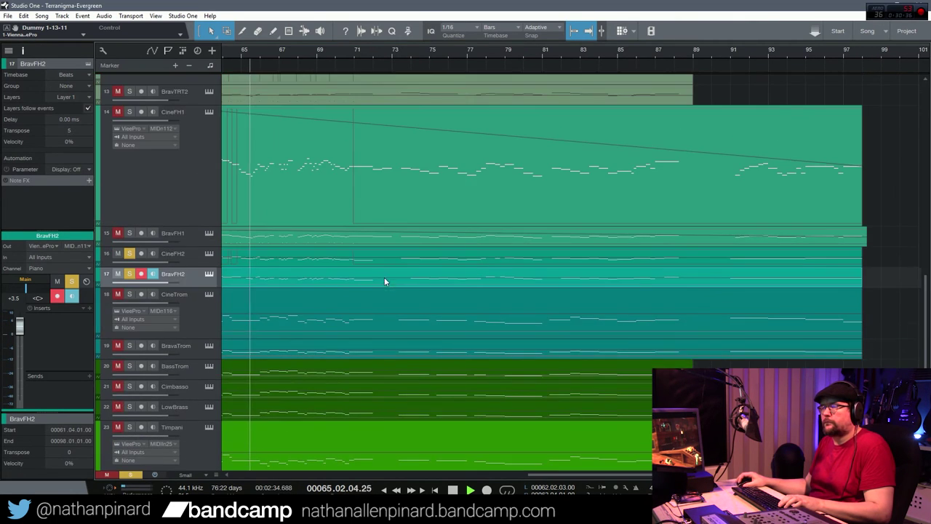
pyautogui.moveTo(565, 475); pyautogui.dragTo(533, 474)
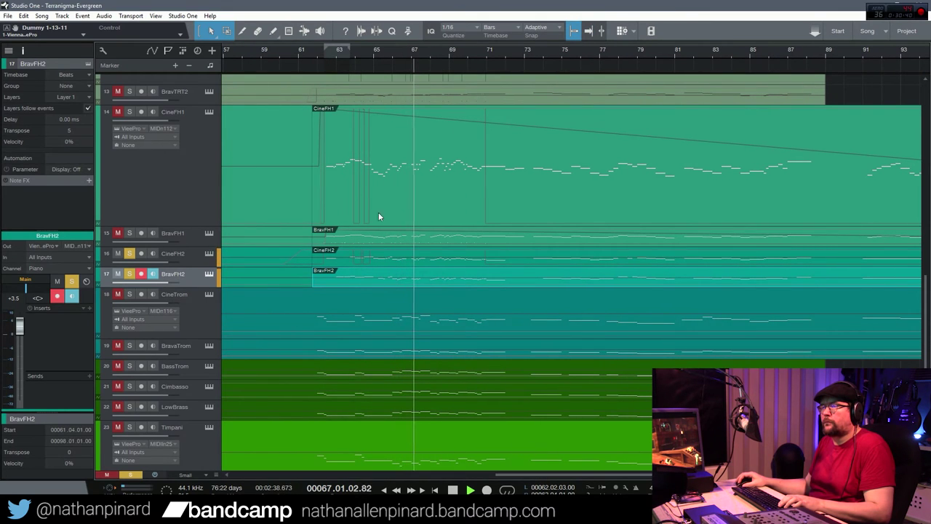
# Play back the soloed horns from about bar 62, and start playback again from just before bar 34.
pyautogui.click(320, 57)
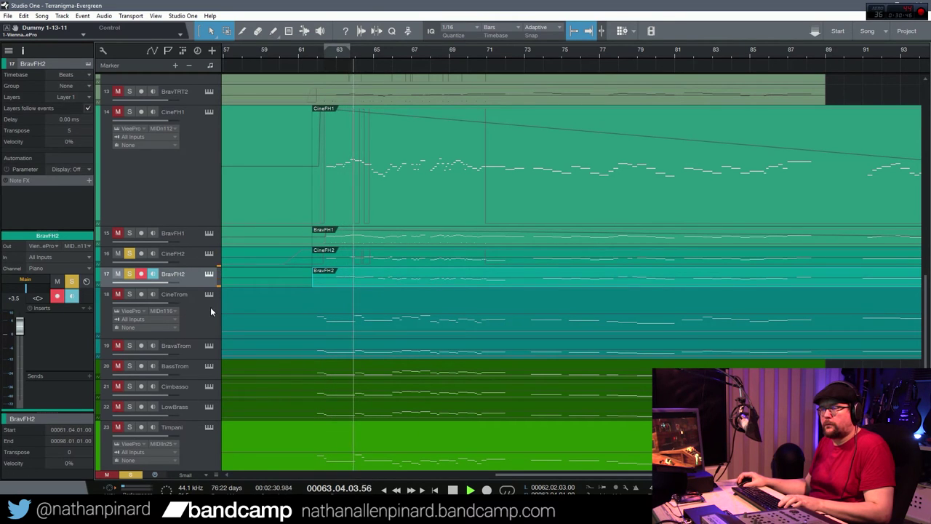
pyautogui.moveTo(491, 473); pyautogui.dragTo(375, 474)
pyautogui.click(325, 56)
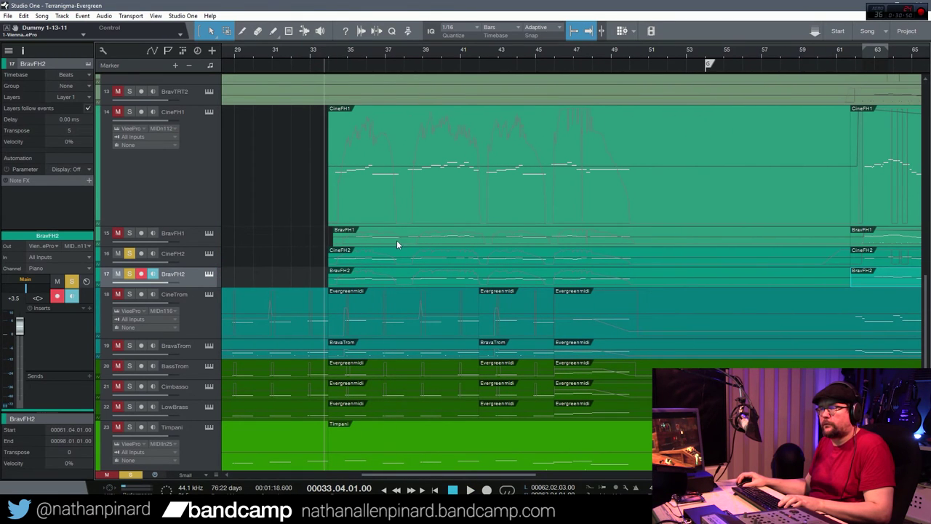
pyautogui.press('space')
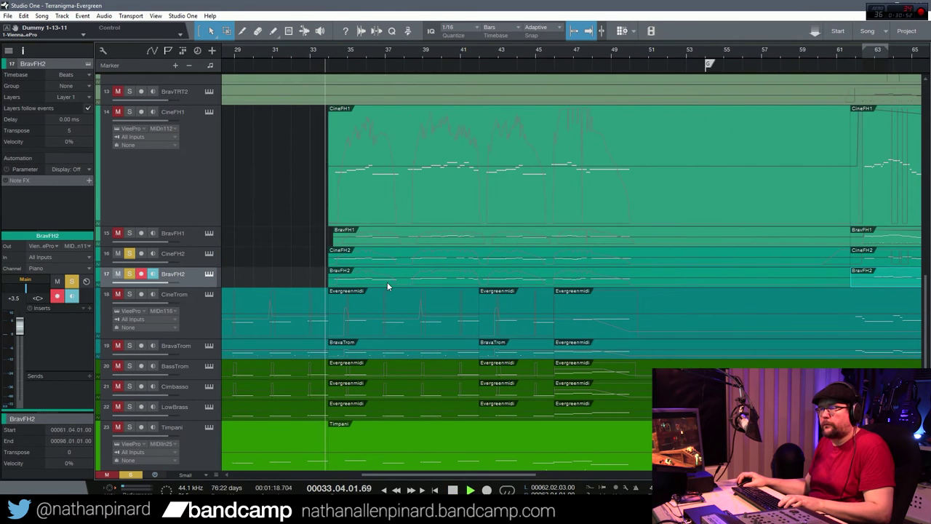
# Check the BravFH2 event at bar 34 in the note editor during playback, return to the arrangement, and stop.
pyautogui.doubleClick(386, 281)
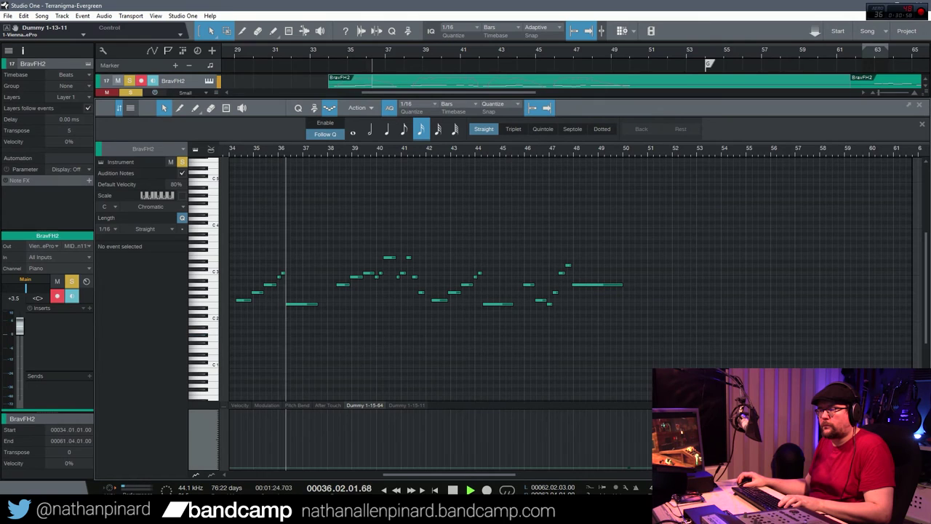
pyautogui.moveTo(442, 474); pyautogui.dragTo(444, 474)
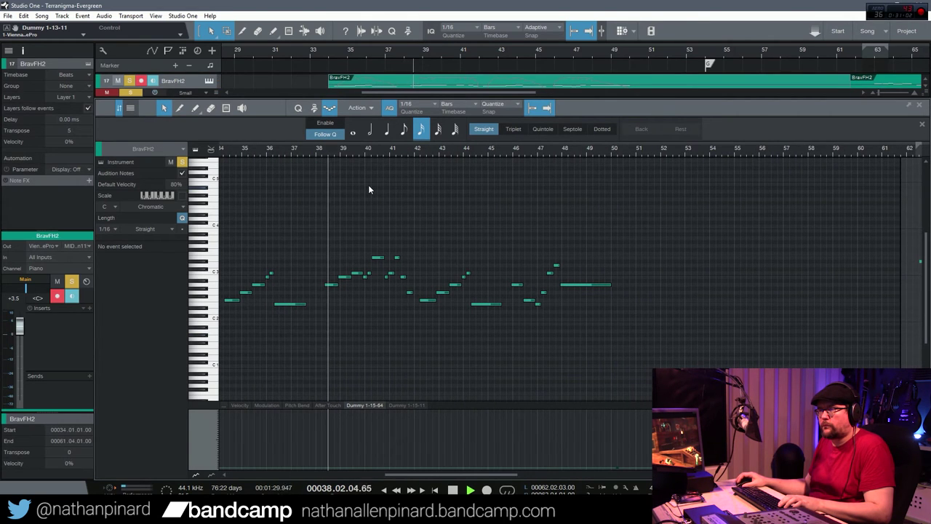
pyautogui.press('F2')
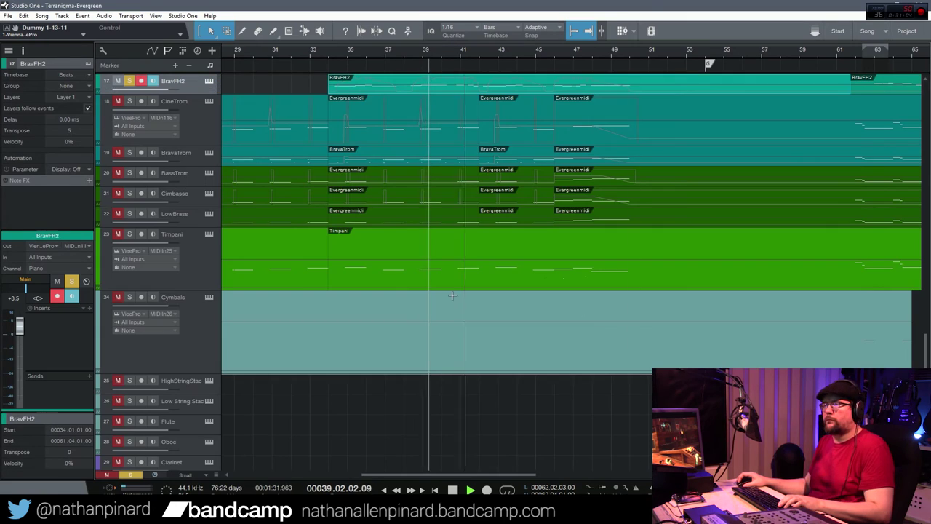
pyautogui.press('space')
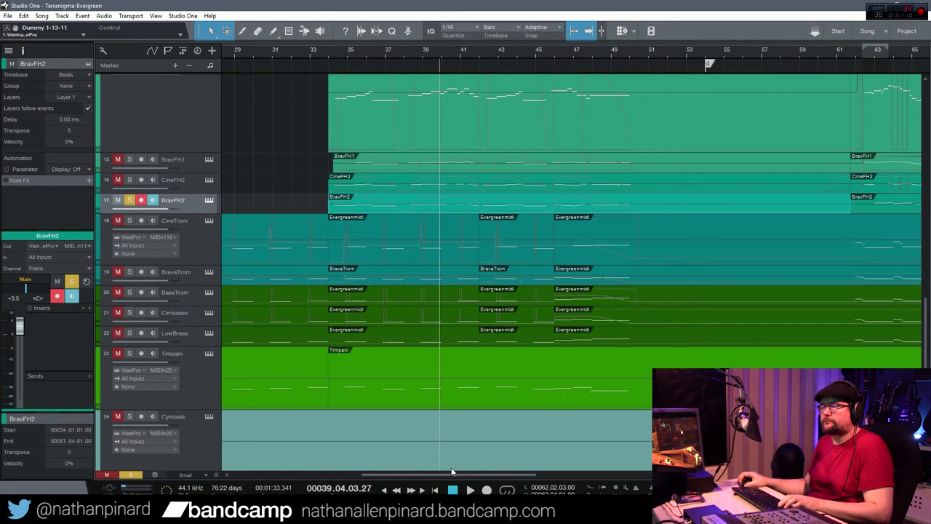
# Open the BravFH2 event starting at 61.04.01 in the note editor and place the playback position at 62.02.02.
pyautogui.moveTo(452, 471); pyautogui.dragTo(560, 475)
pyautogui.click(451, 207)
pyautogui.press('F2')
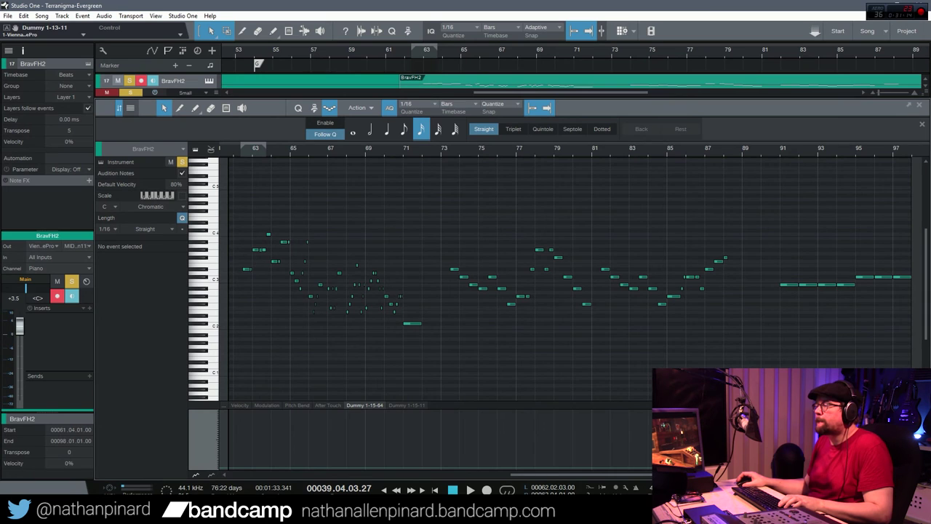
pyautogui.moveTo(275, 152); pyautogui.dragTo(275, 243)
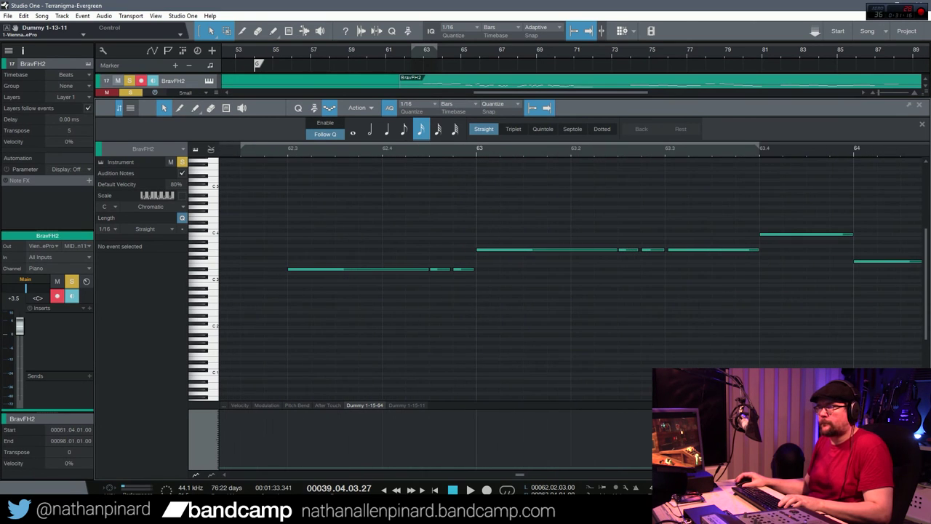
pyautogui.click(266, 150)
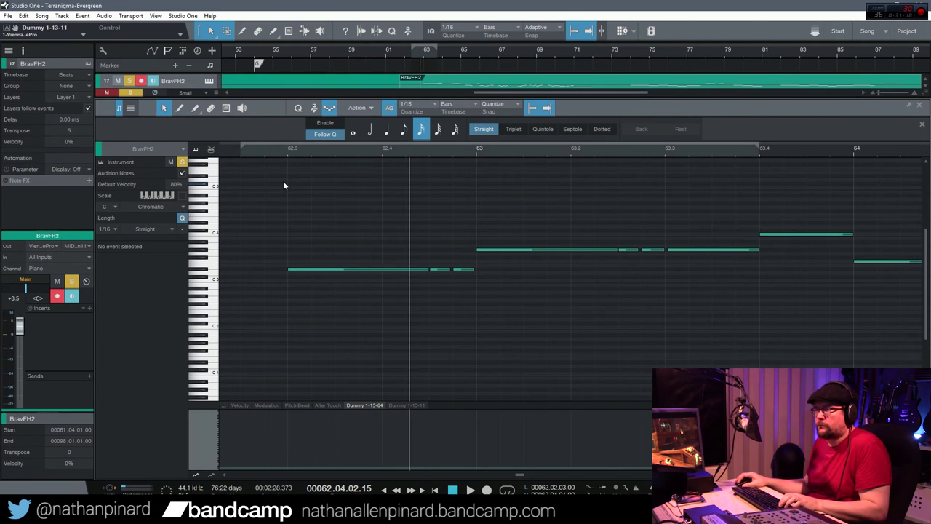
pyautogui.click(227, 151)
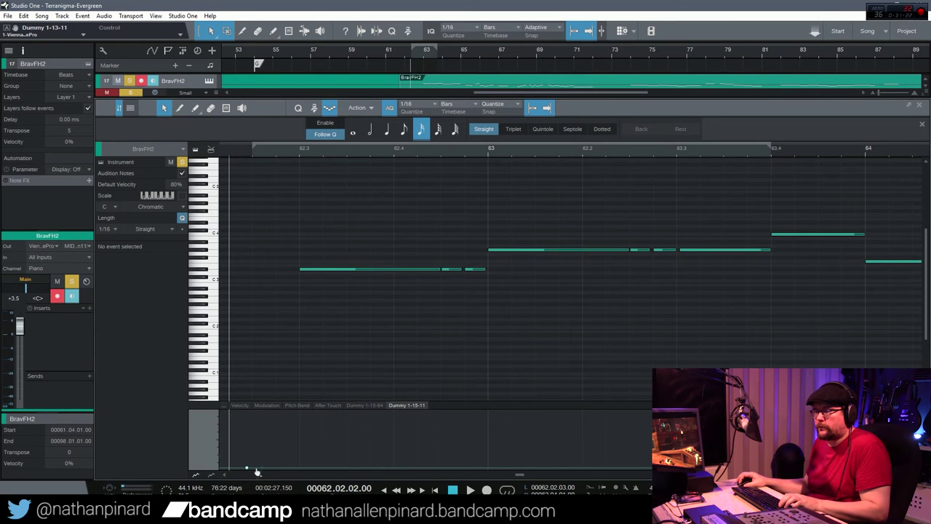
# Raise the BravFH2 event's modulation from about 62.02.03 onward, undoing the first two point moves, and play back to about 63.04.
pyautogui.click(271, 405)
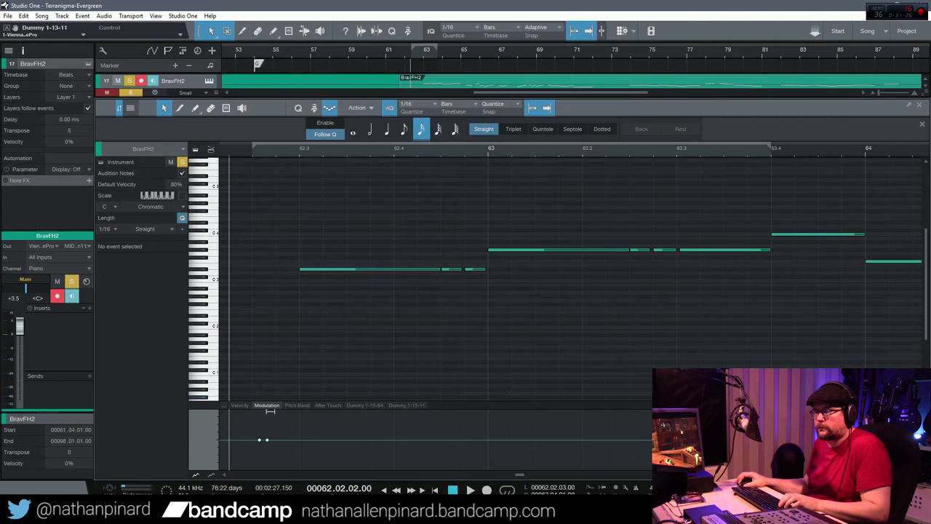
pyautogui.moveTo(267, 444); pyautogui.dragTo(269, 394)
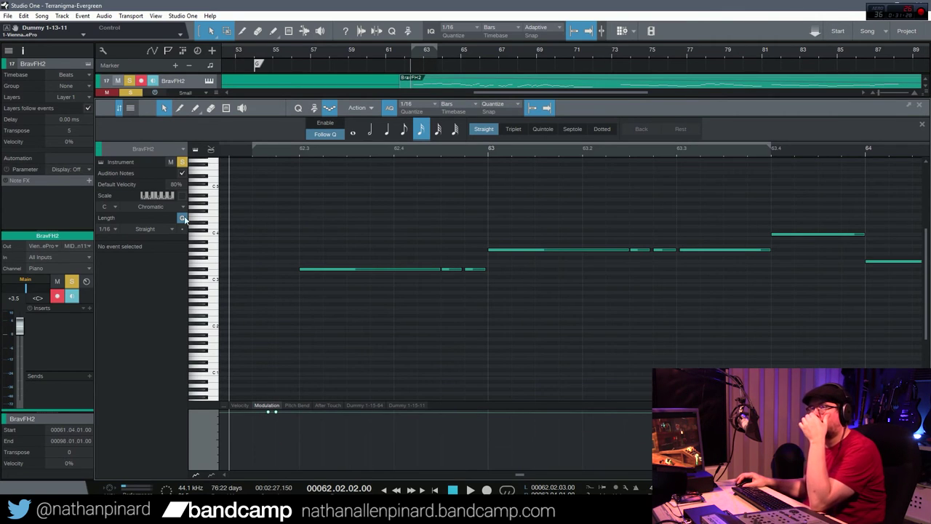
pyautogui.click(24, 16)
pyautogui.click(40, 24)
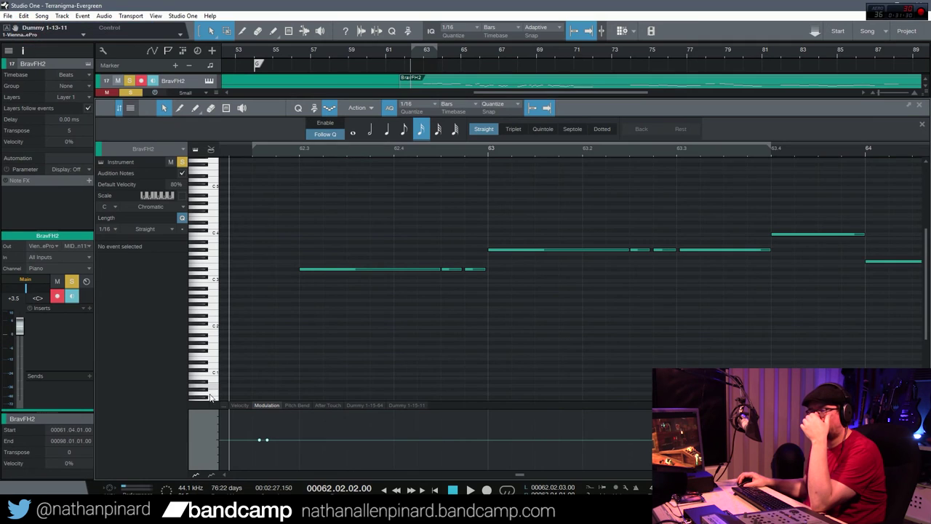
pyautogui.moveTo(268, 440); pyautogui.dragTo(272, 422)
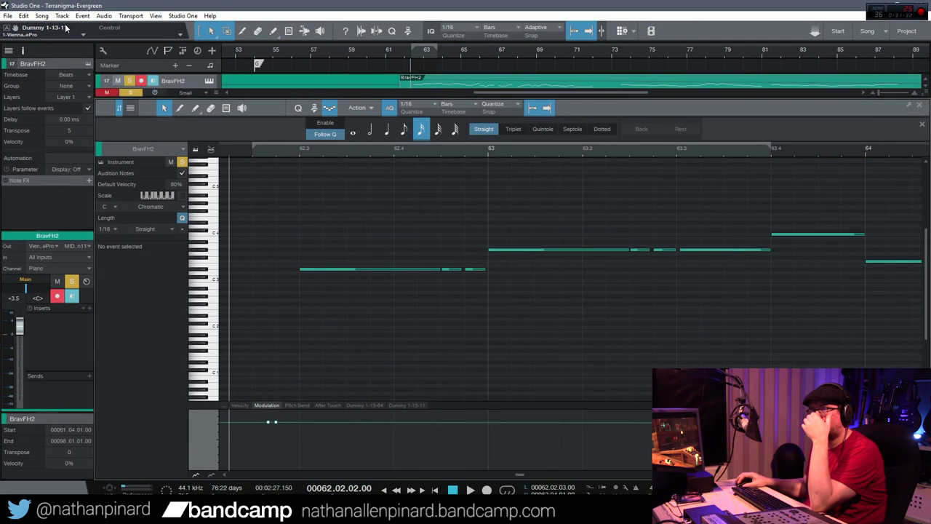
pyautogui.click(27, 16)
pyautogui.click(23, 16)
pyautogui.click(23, 16)
pyautogui.click(27, 28)
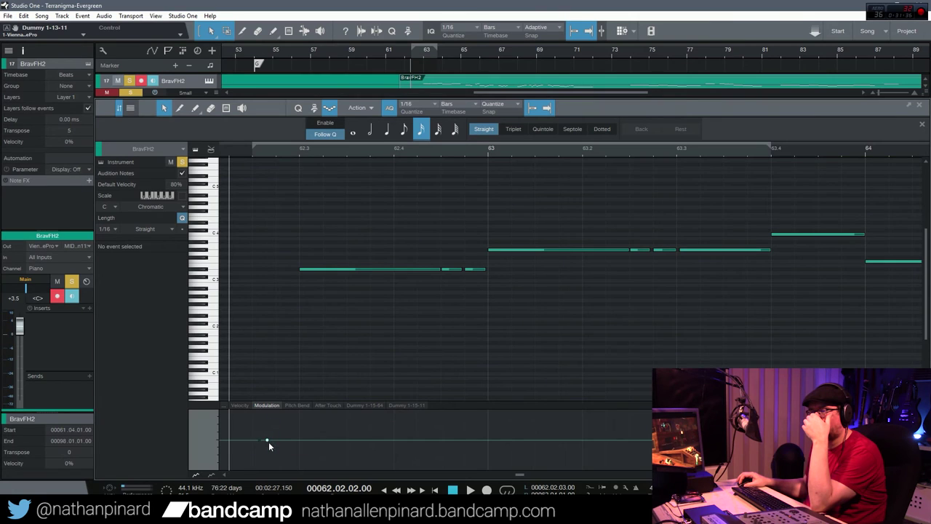
pyautogui.press('space')
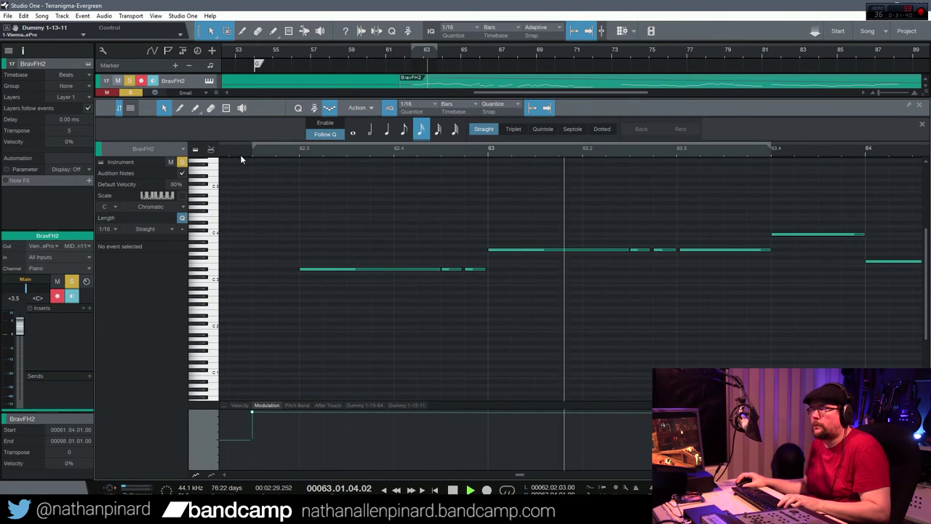
pyautogui.press('space')
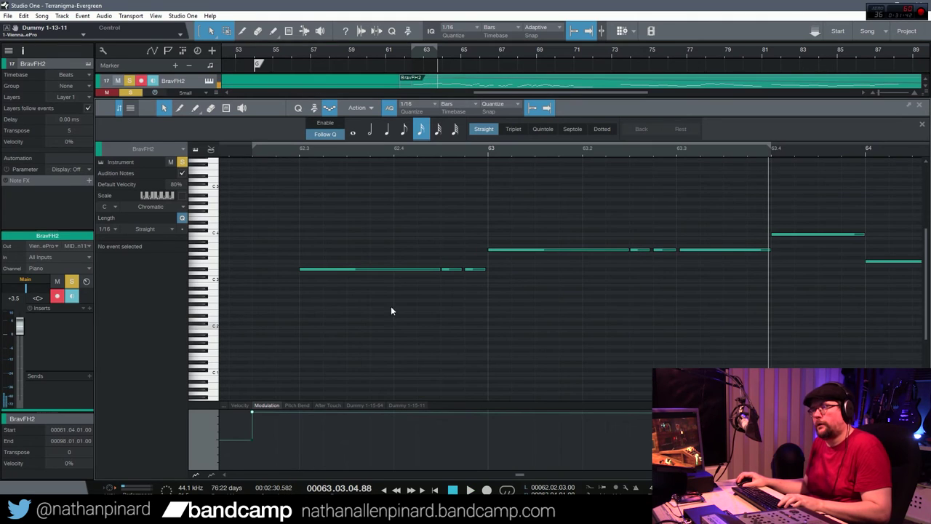
# Set the BravFH2 track transpose to 1, and lower all notes in the event one semitone so the first is D3.
pyautogui.rightClick(272, 214)
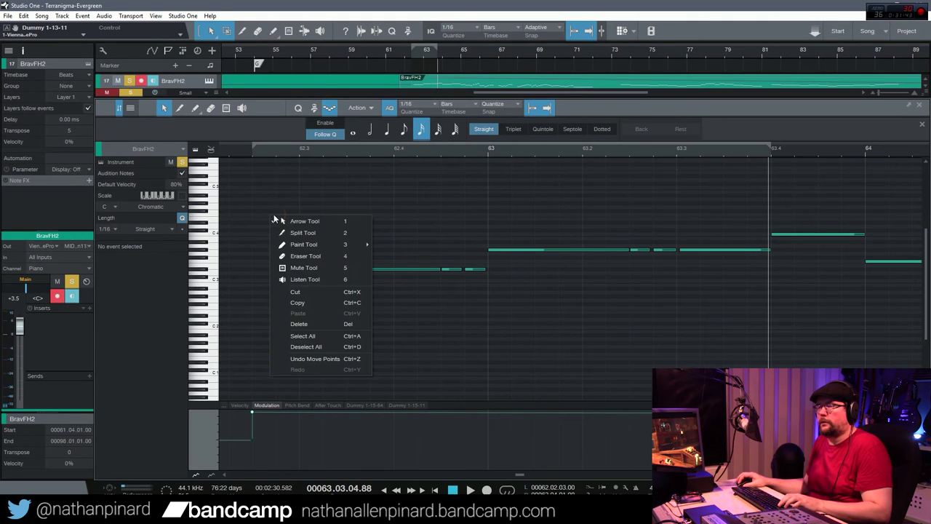
pyautogui.click(302, 337)
pyautogui.click(310, 217)
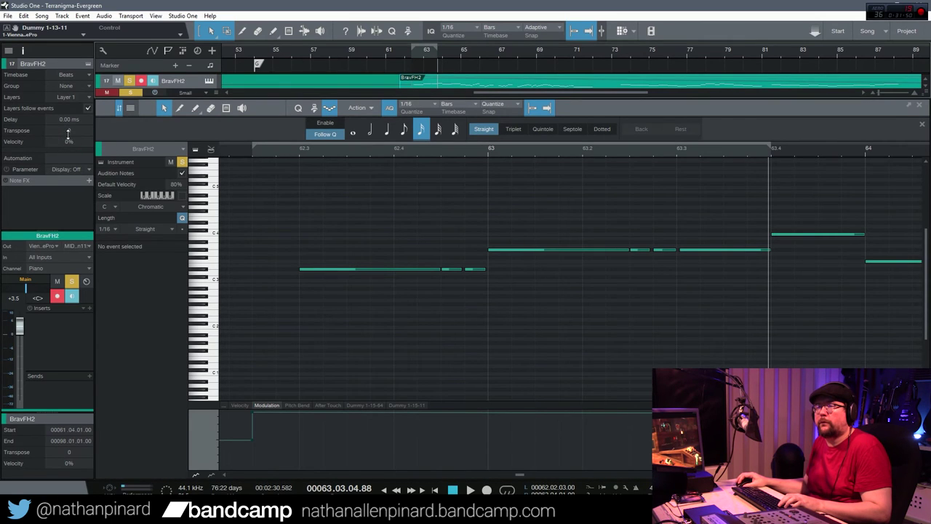
pyautogui.rightClick(305, 237)
pyautogui.click(363, 356)
pyautogui.click(314, 276)
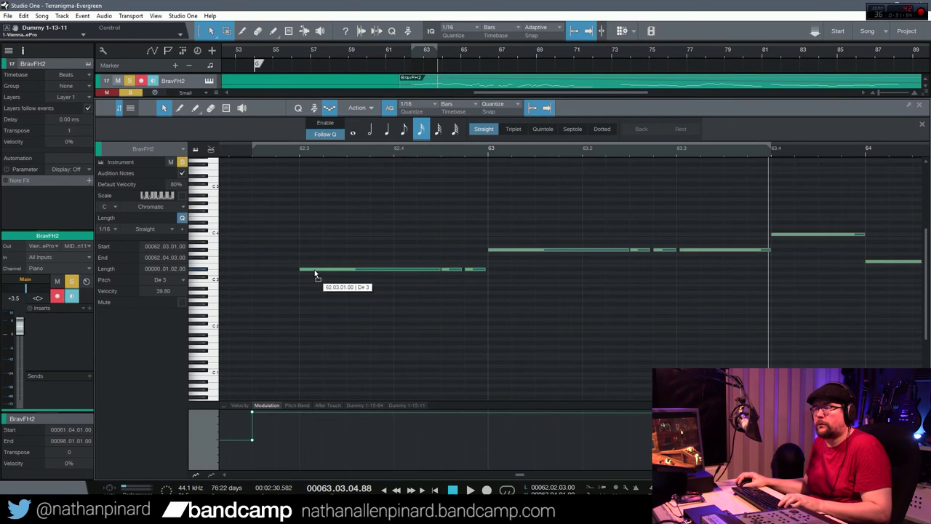
pyautogui.hotkey('ctrl', 'a')
pyautogui.press('Down')
# Play back the lowered BravFH2 notes from just before 62.03 to about 63.04.
pyautogui.click(281, 154)
pyautogui.press('space')
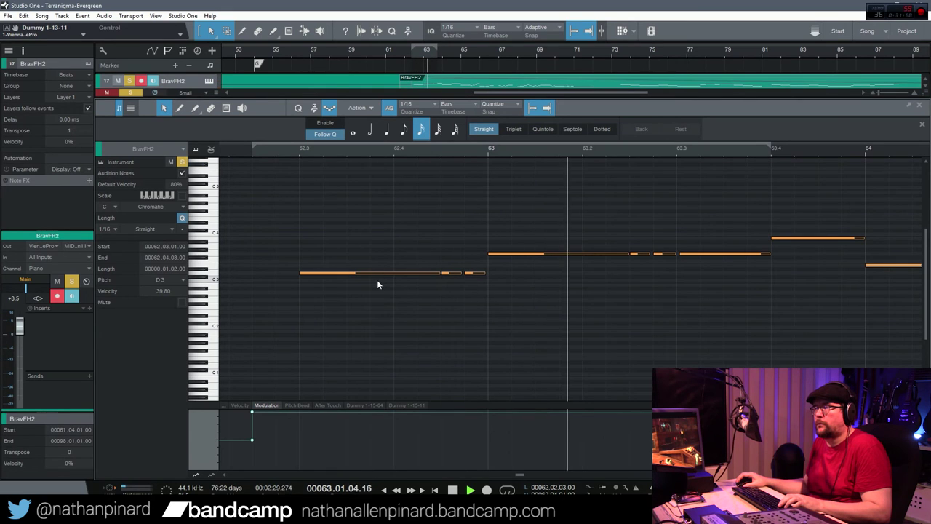
pyautogui.press('space')
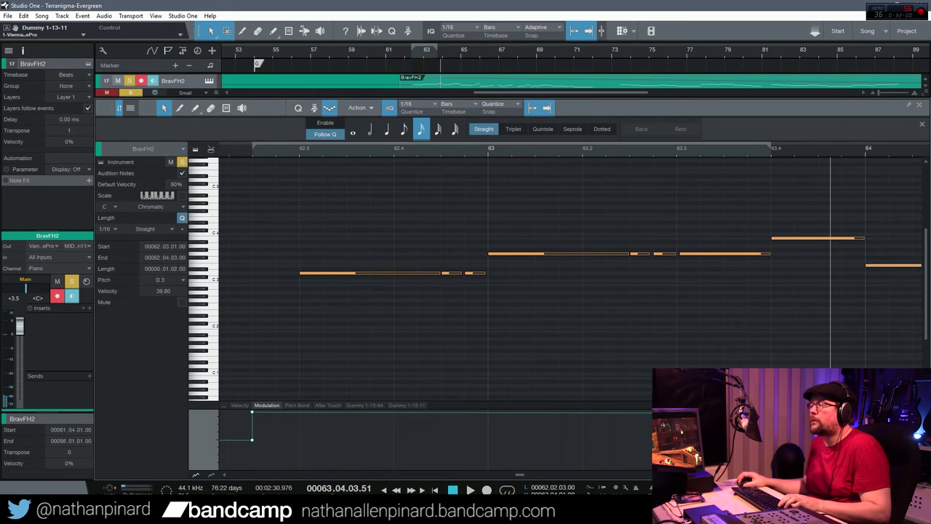
# Return to the arrangement, play back from just before bar 34, and solo CineFH2 alongside BravFH2.
pyautogui.press('F2')
pyautogui.moveTo(501, 472); pyautogui.dragTo(410, 490)
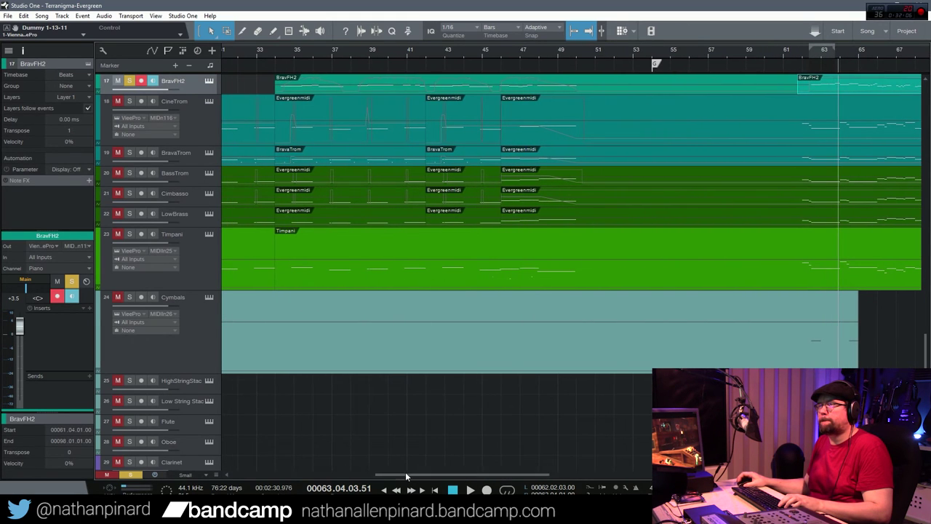
pyautogui.scroll(3, 441, 360)
pyautogui.click(271, 53)
pyautogui.press('space')
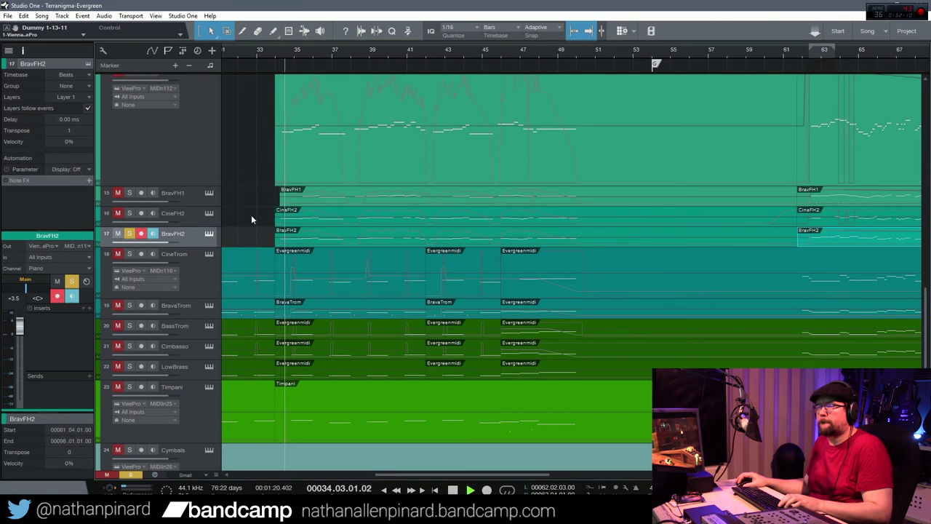
pyautogui.click(130, 213)
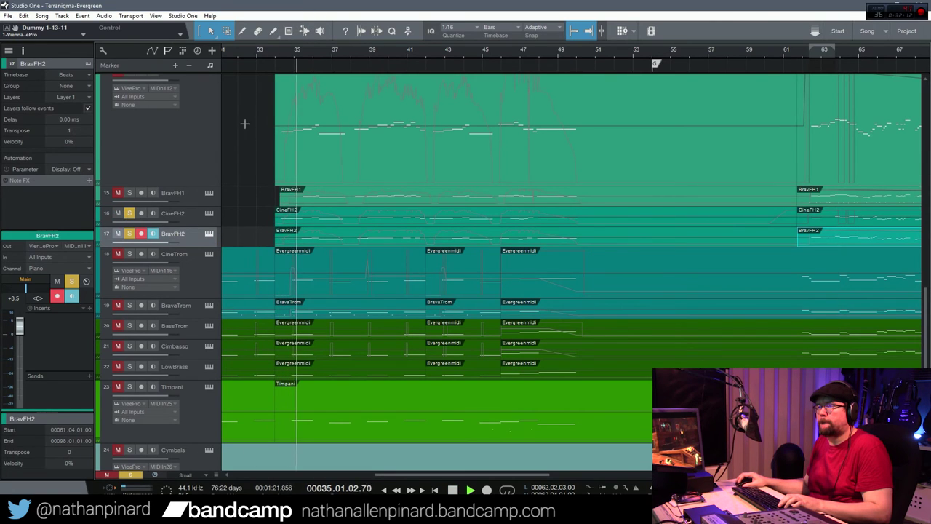
# Stop playback, open the BravFH2 event at bar 34 in the note editor, and select all its notes.
pyautogui.click(309, 243)
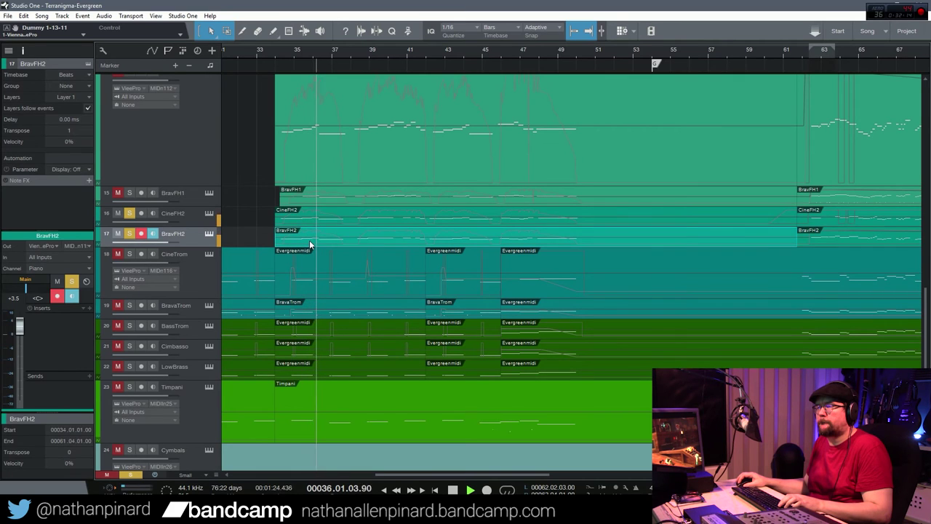
pyautogui.click(247, 32)
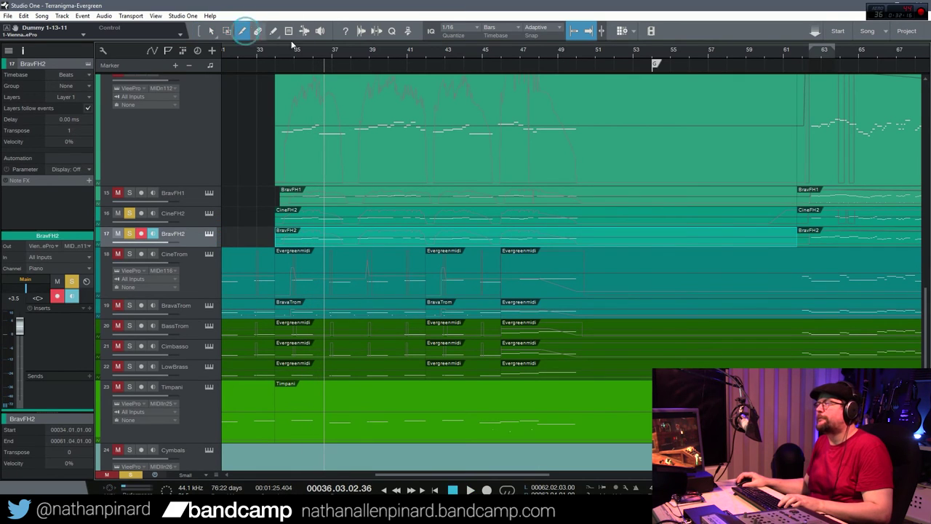
pyautogui.click(208, 32)
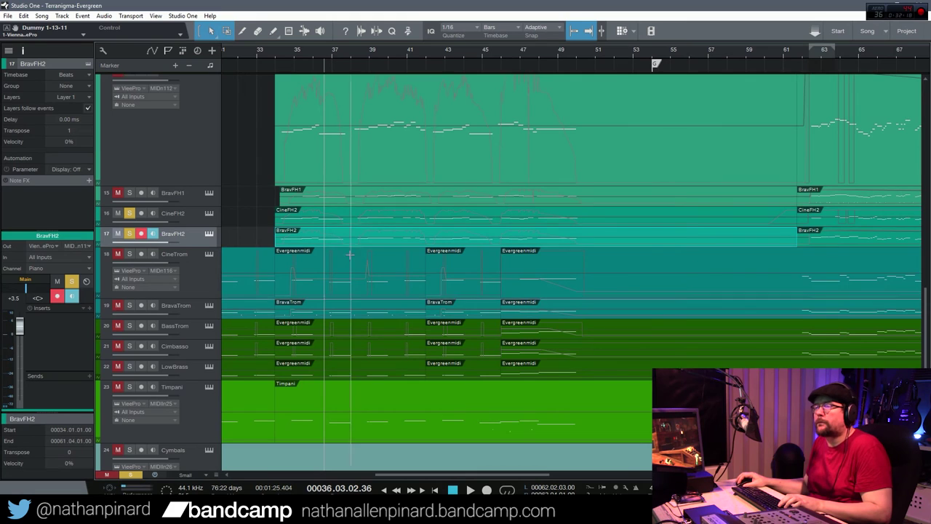
pyautogui.doubleClick(347, 239)
pyautogui.rightClick(376, 334)
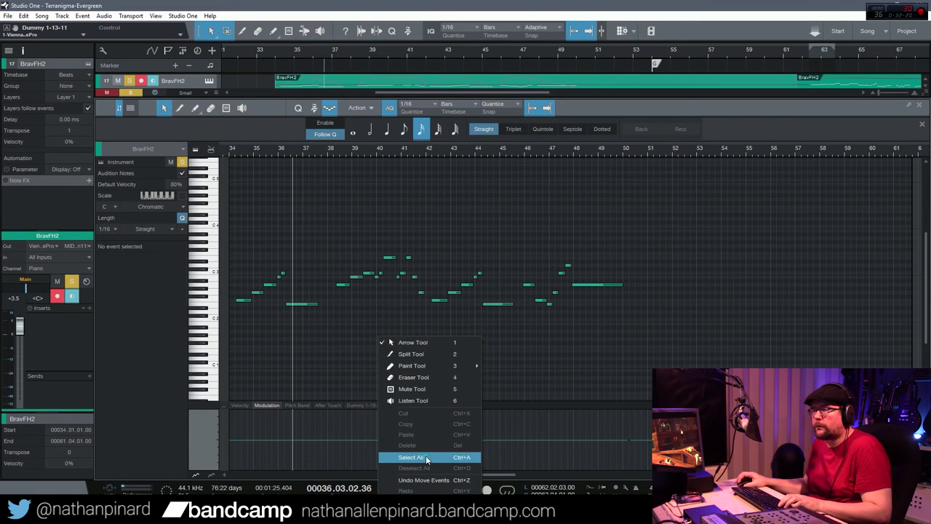
pyautogui.click(411, 457)
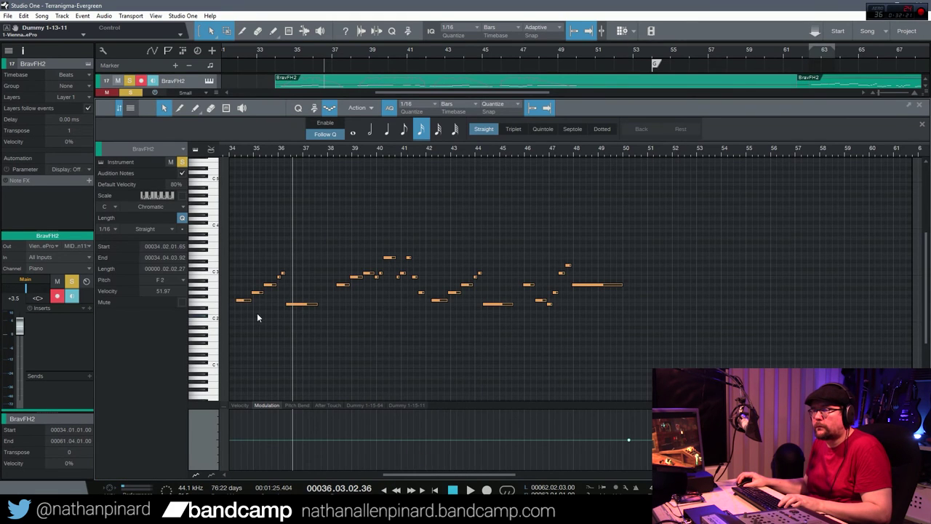
# Audition the selected BravFH2 notes from bar 34, raise them four semitones so the first is A2, and play again.
pyautogui.click(227, 150)
pyautogui.press('space')
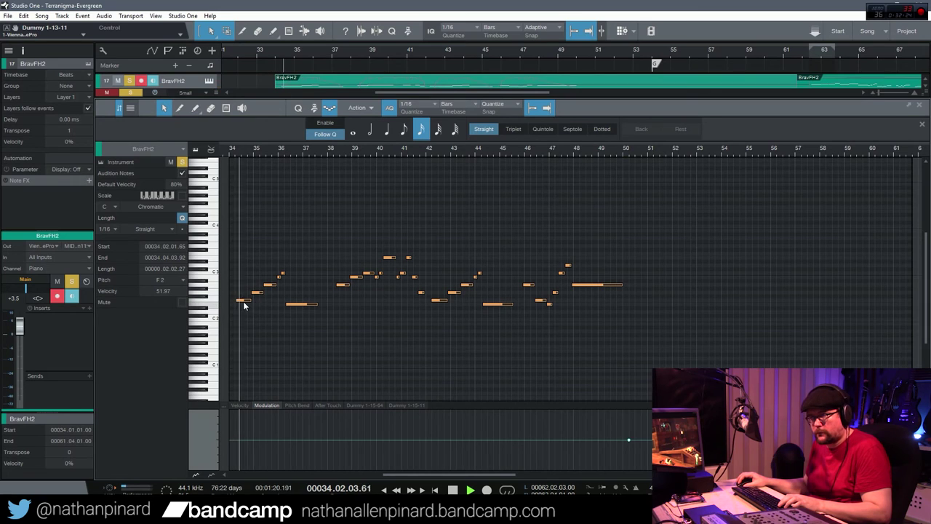
pyautogui.press('space')
pyautogui.moveTo(243, 304); pyautogui.dragTo(244, 286)
pyautogui.click(233, 149)
pyautogui.press('space')
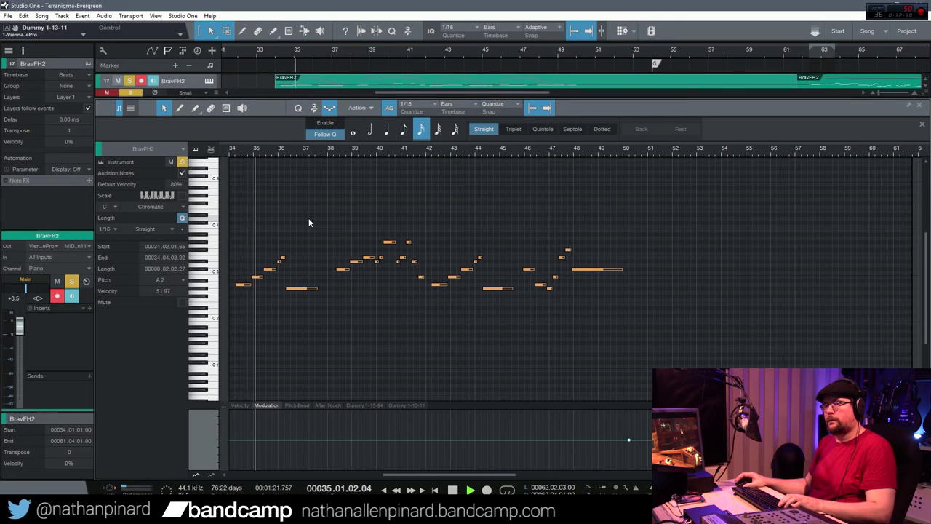
# Stop playback, return to the arrangement, and open the BravFH2 event that starts before bar 62 in the note editor.
pyautogui.press('F2')
pyautogui.press('space')
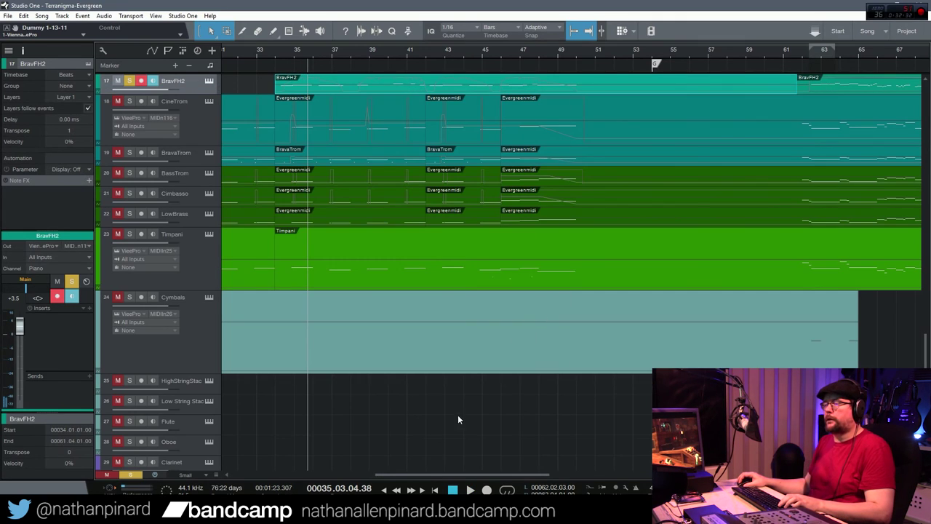
pyautogui.hscroll(10, 428, 465)
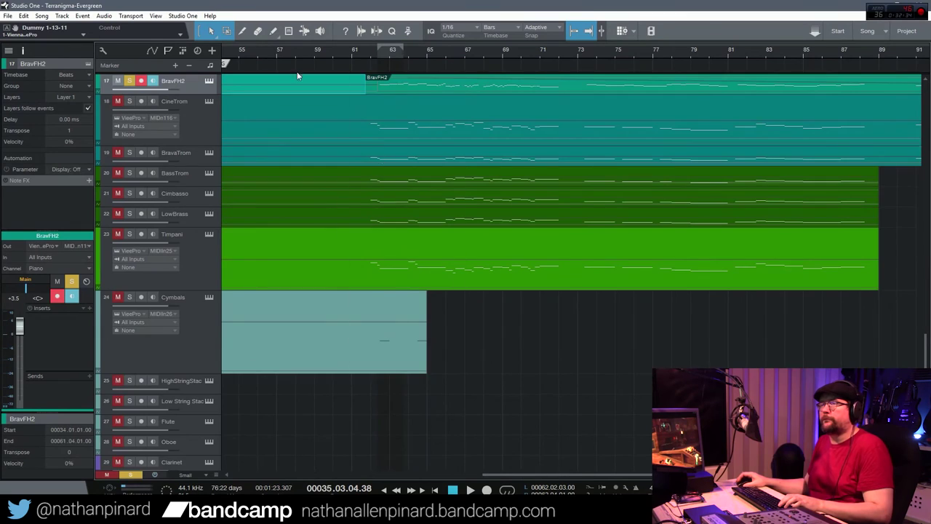
pyautogui.scroll(3, 408, 226)
pyautogui.doubleClick(393, 173)
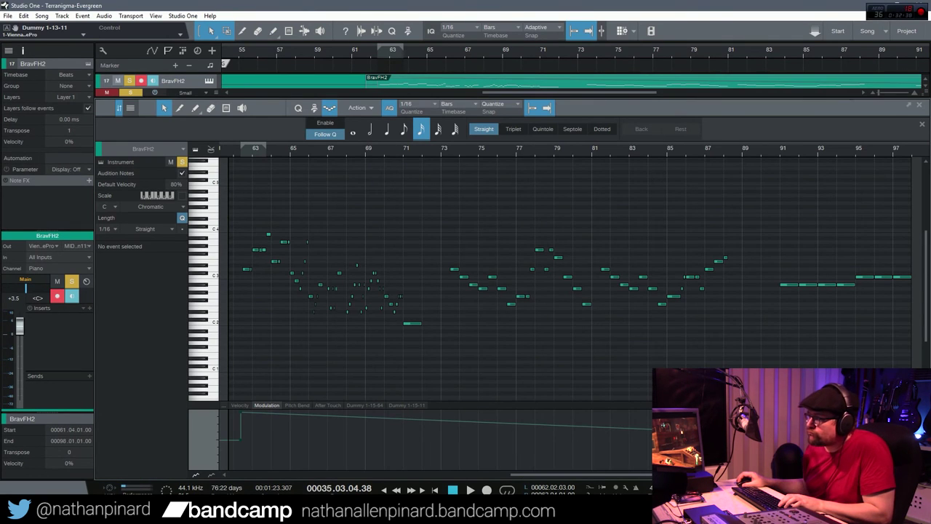
# Review the later BravFH2 notes, then play back from just before 62.3 to about 64.2.
pyautogui.hscroll(6, 649, 492)
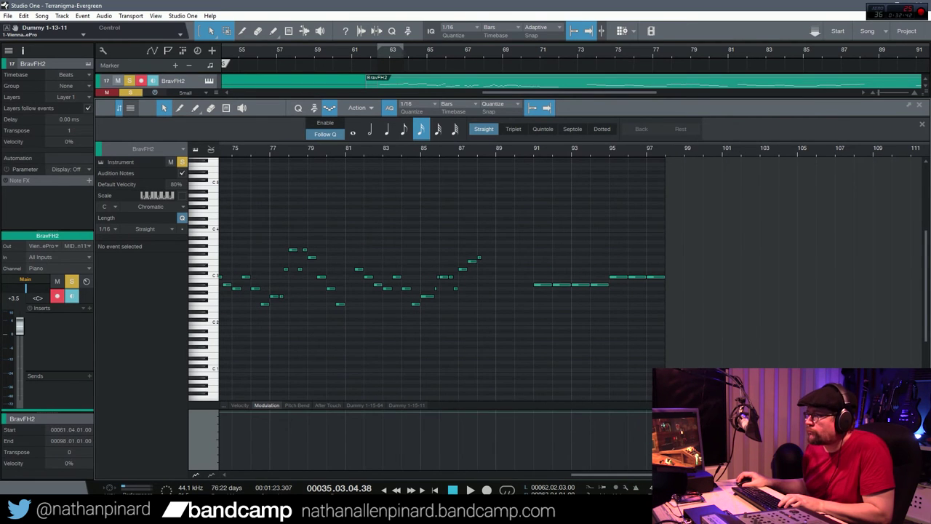
pyautogui.hscroll(-5, 624, 482)
pyautogui.hscroll(-3, 624, 481)
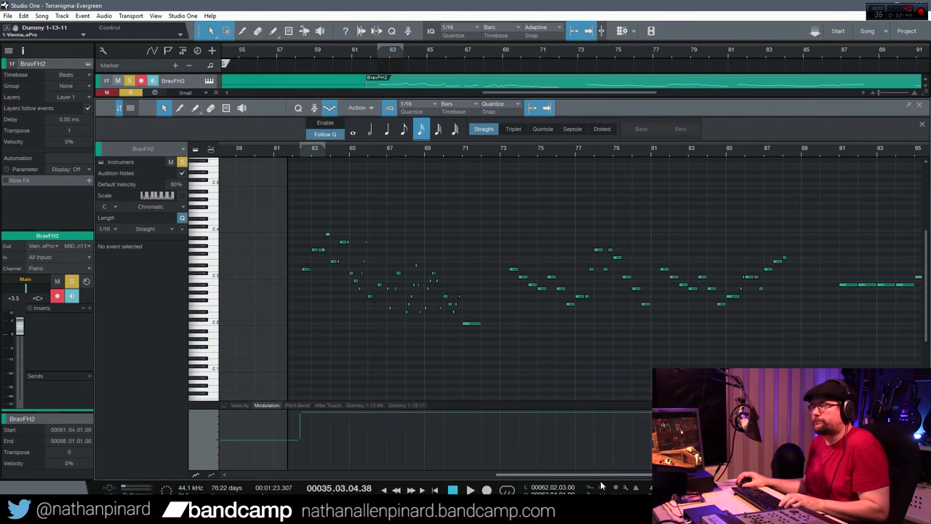
pyautogui.scroll(10, 266, 279)
pyautogui.scroll(-3, 267, 279)
pyautogui.click(266, 150)
pyautogui.press('space')
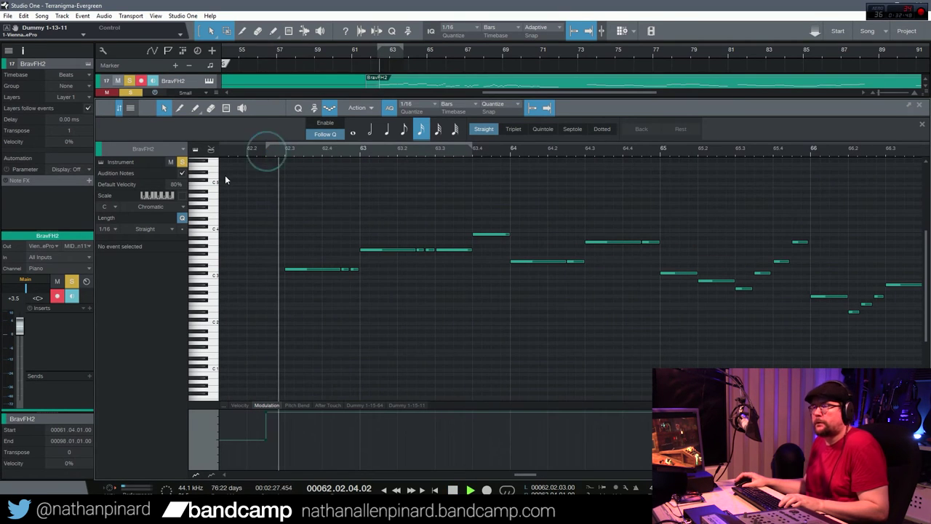
pyautogui.scroll(-3, 331, 313)
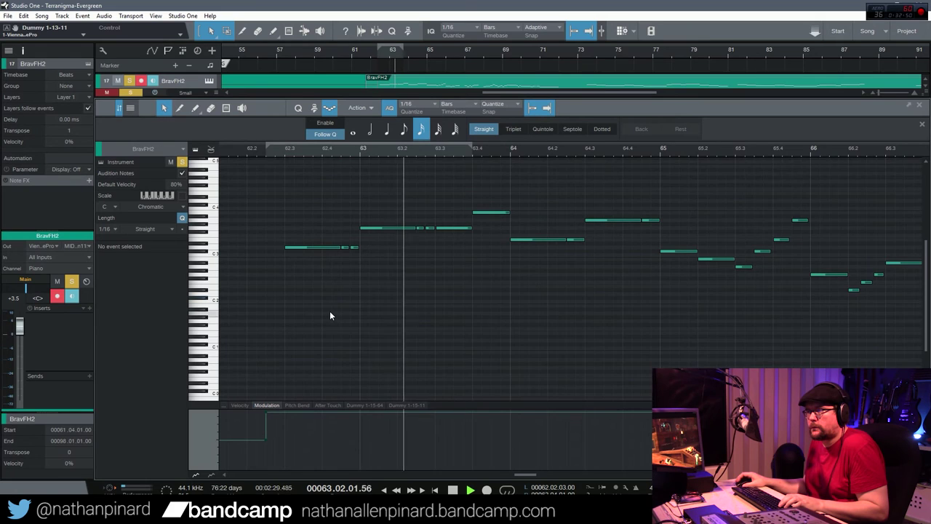
pyautogui.press('space')
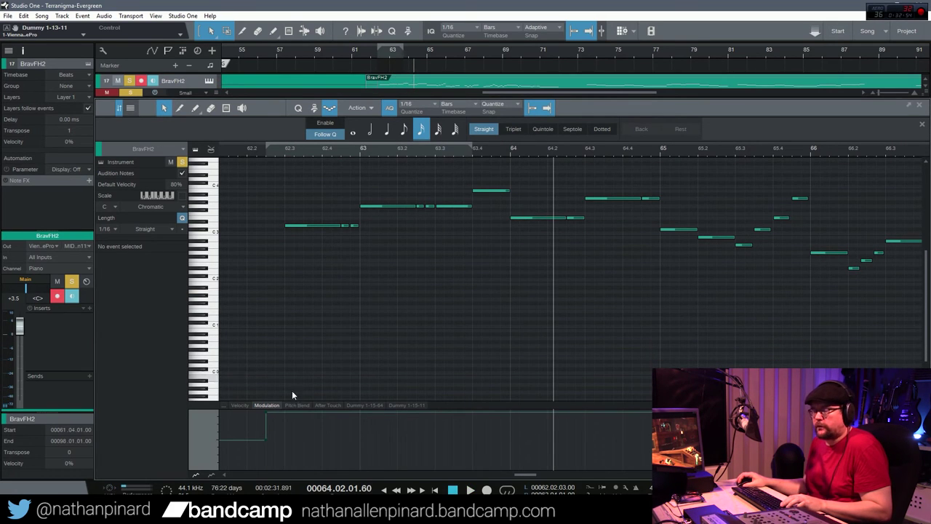
# Switch to Vienna Ensemble Pro, check the CineFH2 and BravFH2 instruments, inspect BravFH2's Staccato settings, and show its articulation volumes.
pyautogui.press('ctrl+super+Right')
pyautogui.scroll(-3, 184, 418)
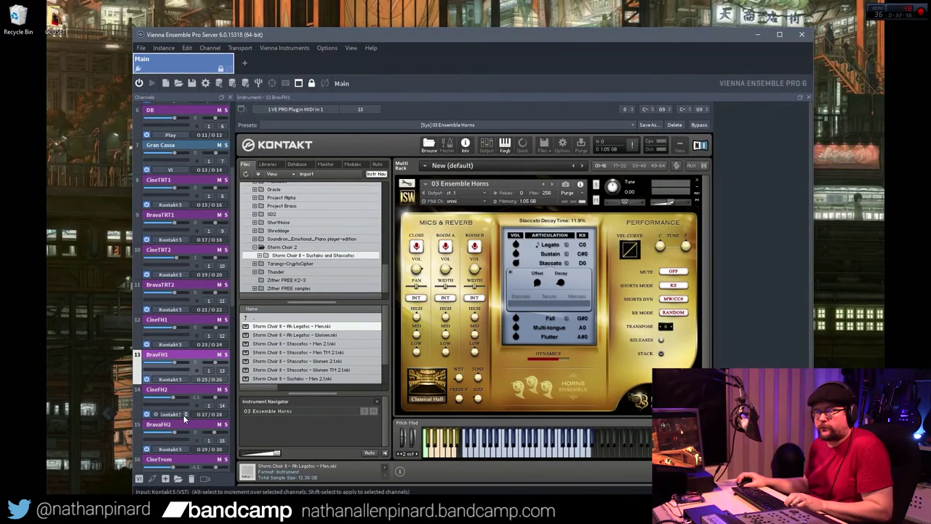
pyautogui.click(168, 393)
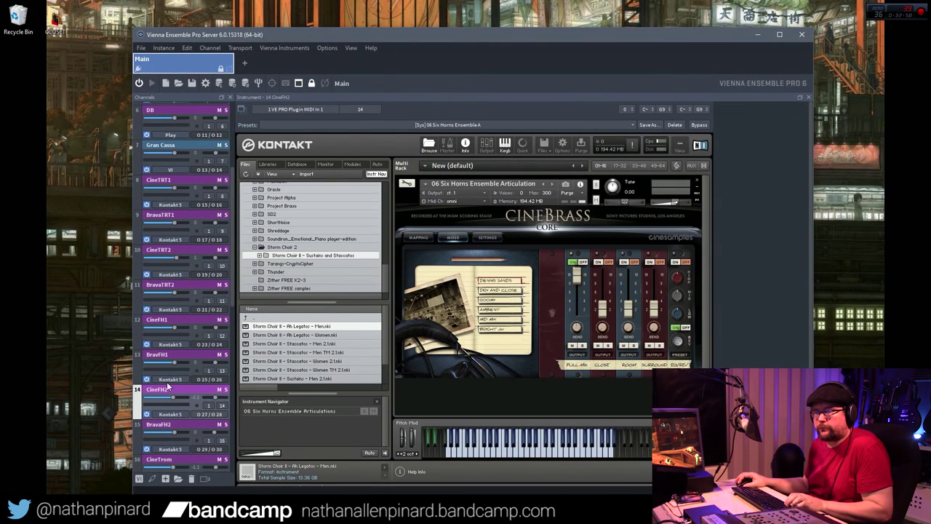
pyautogui.click(175, 428)
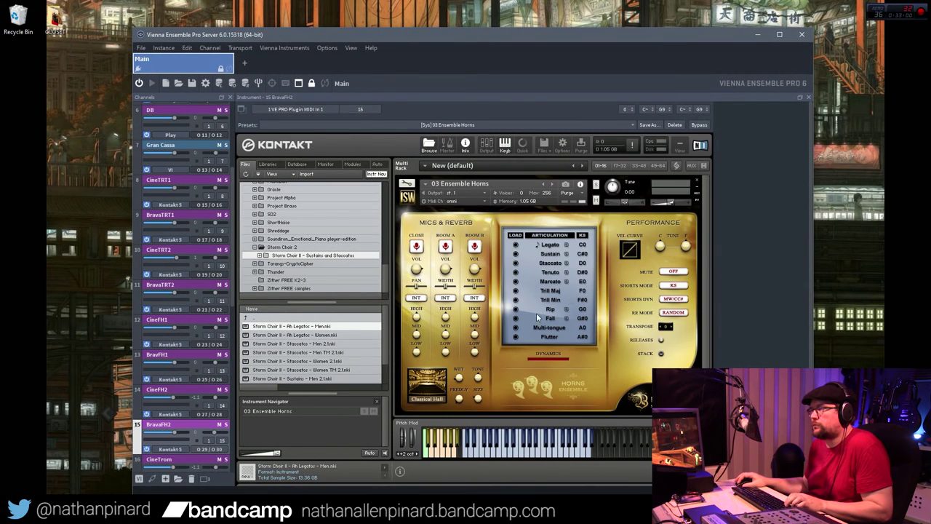
pyautogui.keyDown('ctrl'); pyautogui.click(553, 263); pyautogui.keyUp('ctrl')
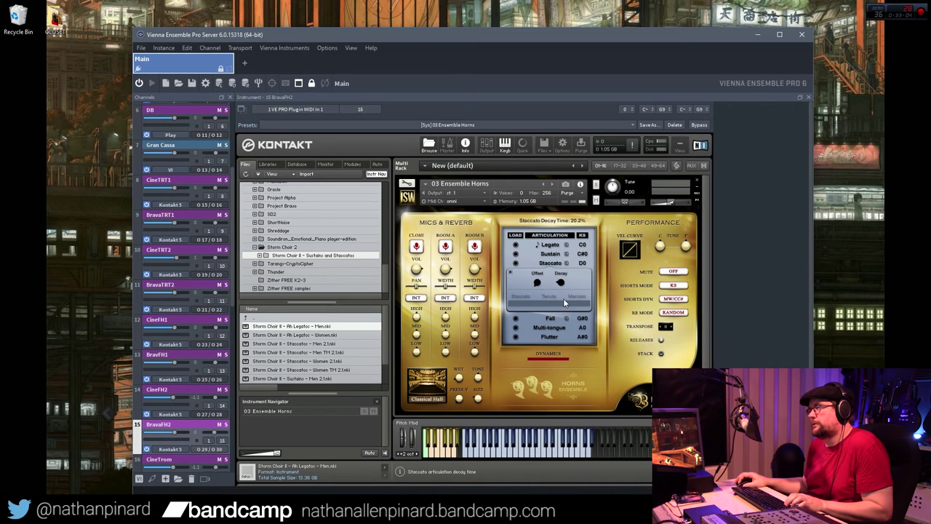
pyautogui.click(511, 274)
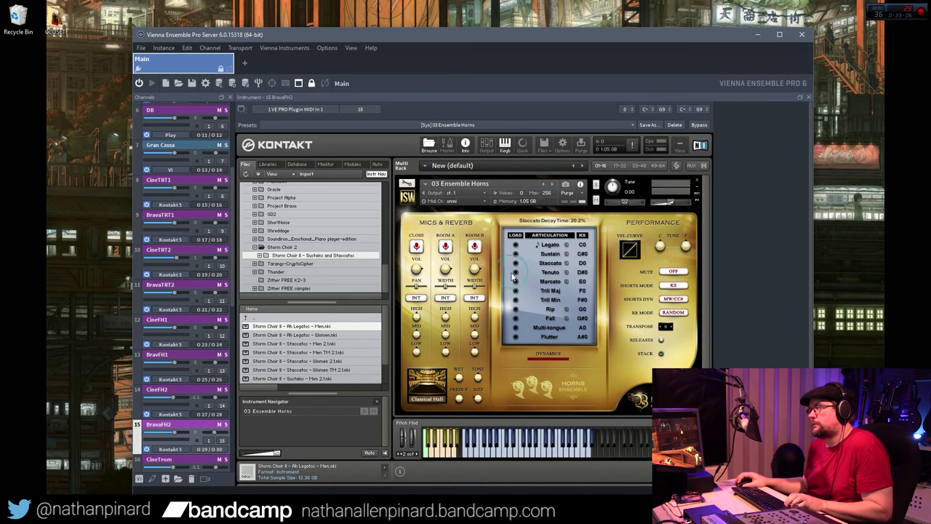
pyautogui.click(513, 235)
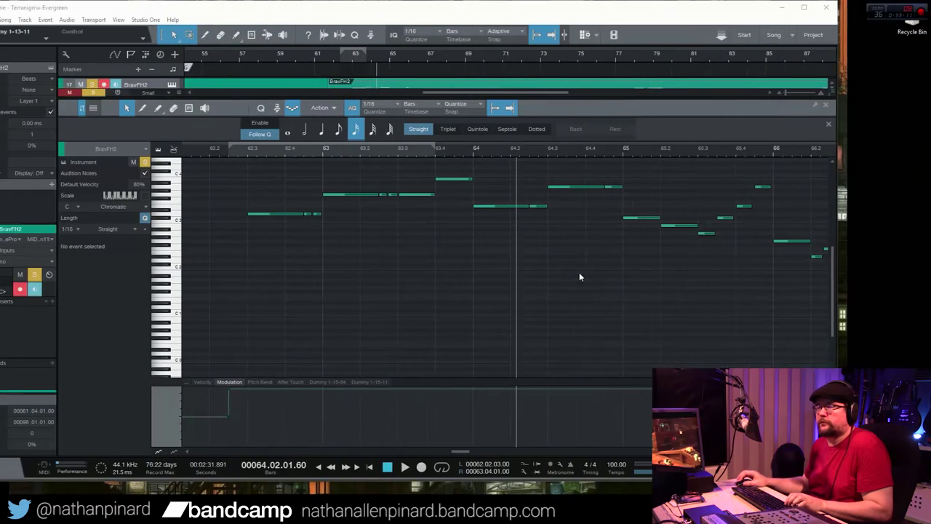
# Switch back to Studio One, copy the short BravFH2 note near 62.4 to D#0 at 62.02.03.00 as a keyswitch, and audition it.
pyautogui.hotkey('alt', 'Tab')
pyautogui.moveTo(343, 213); pyautogui.dragTo(263, 350)
pyautogui.click(240, 149)
pyautogui.press('space')
pyautogui.press('space')
pyautogui.click(241, 150)
pyautogui.press('space')
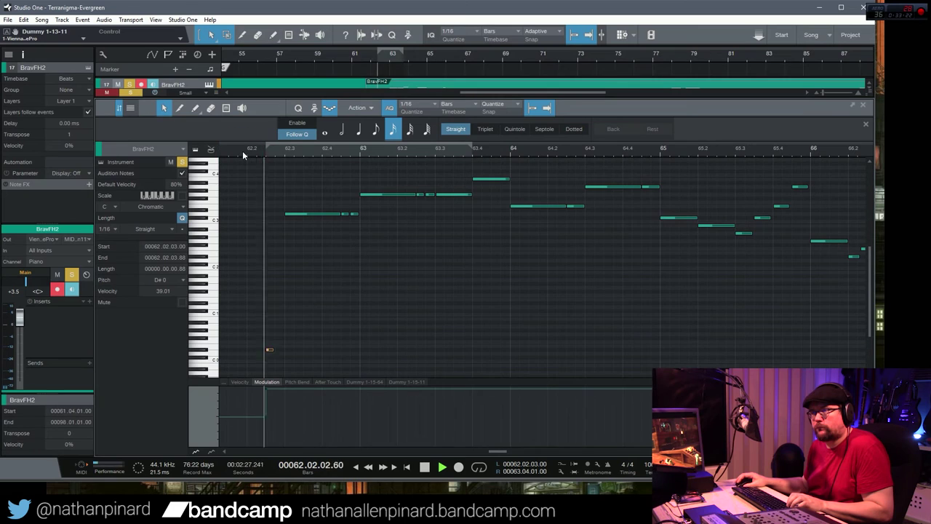
pyautogui.press('space')
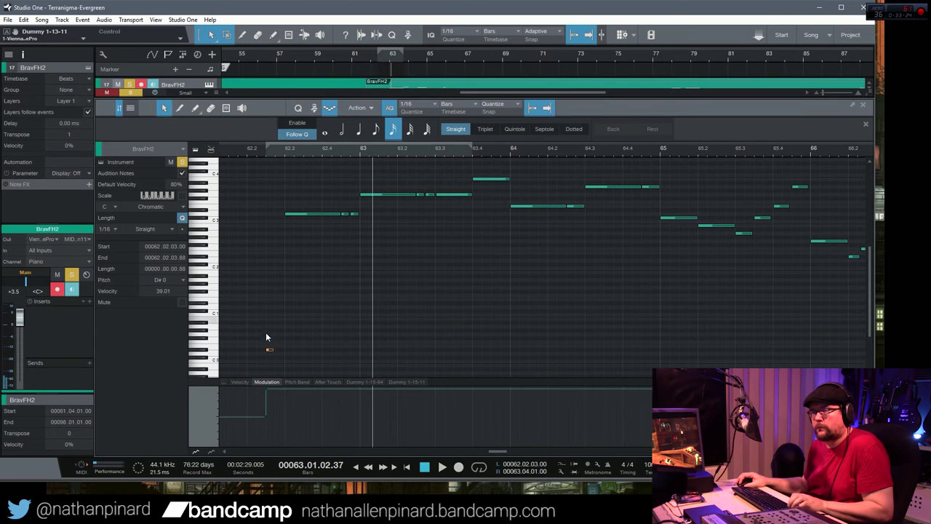
# Copy the D#0 keyswitch note to D0 at 62.04.02.00 and play back from around 62.2.
pyautogui.moveTo(269, 353); pyautogui.dragTo(335, 355)
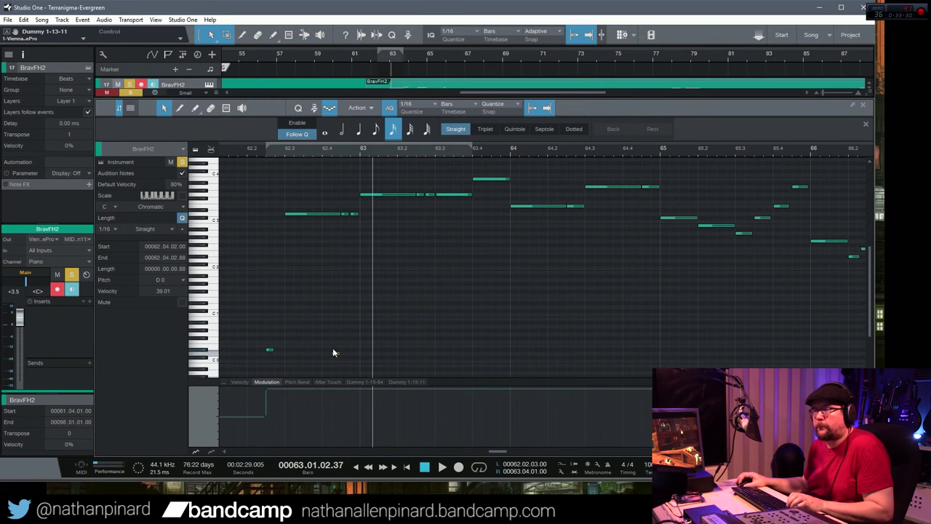
pyautogui.click(228, 151)
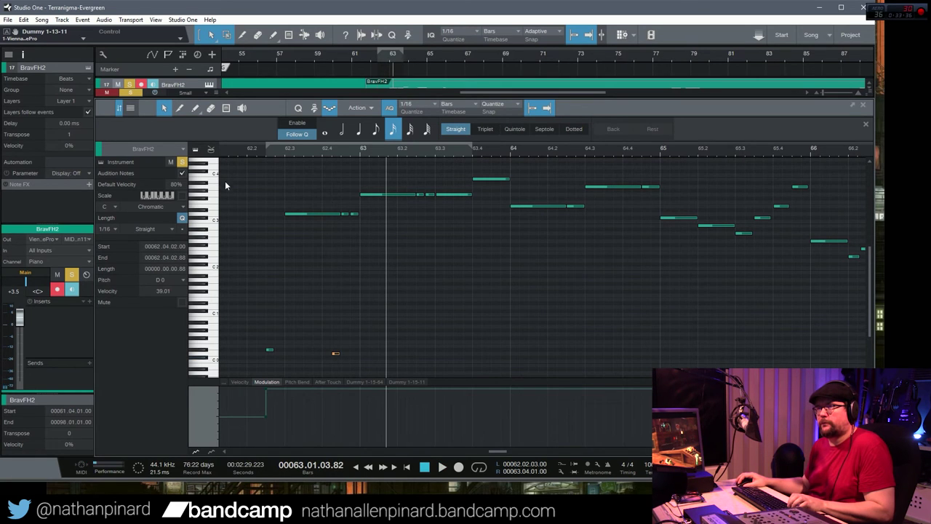
pyautogui.click(227, 152)
pyautogui.press('space')
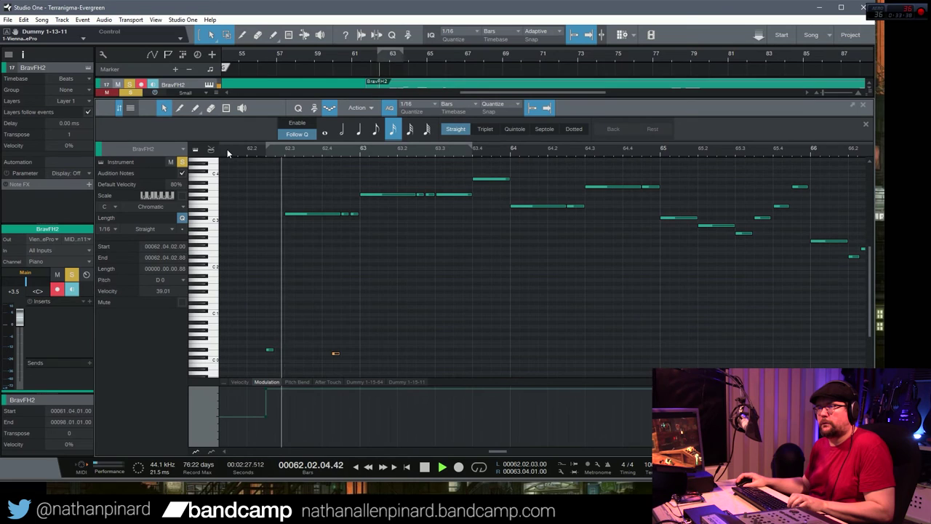
pyautogui.click(227, 151)
pyautogui.press('space')
# Check the horn tracks in the arrangement, return to the BravFH2 notes, and audition the keyswitches from 62.02.03 to about 63.1.
pyautogui.press('F2')
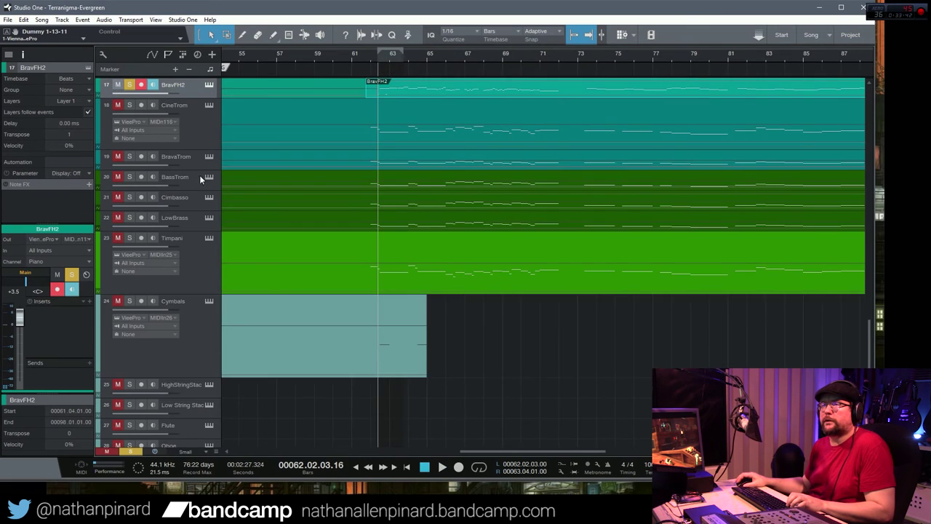
pyautogui.scroll(3, 120, 121)
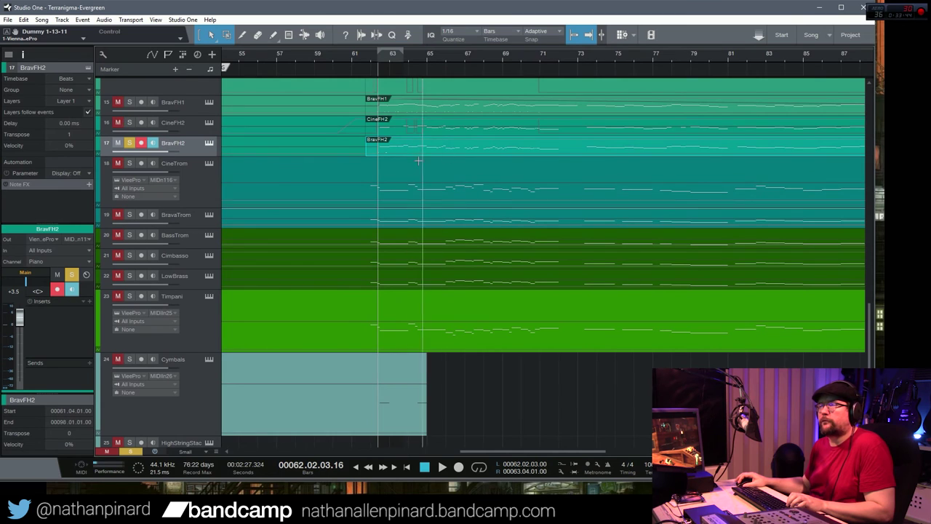
pyautogui.press('F2')
pyautogui.press('e')
pyautogui.press('e')
pyautogui.press('e')
pyautogui.press('e')
pyautogui.press('e')
pyautogui.press('e')
pyautogui.press('e')
pyautogui.press('e')
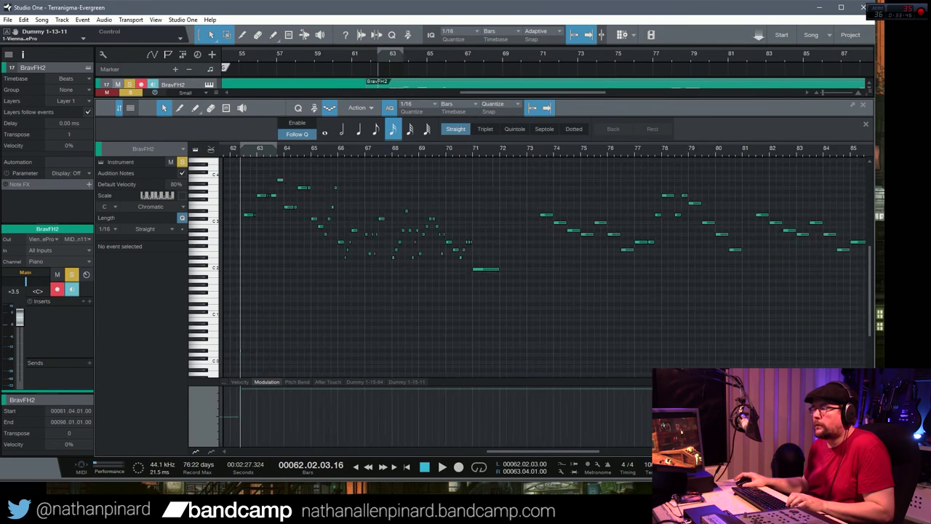
pyautogui.press('space')
pyautogui.press('space')
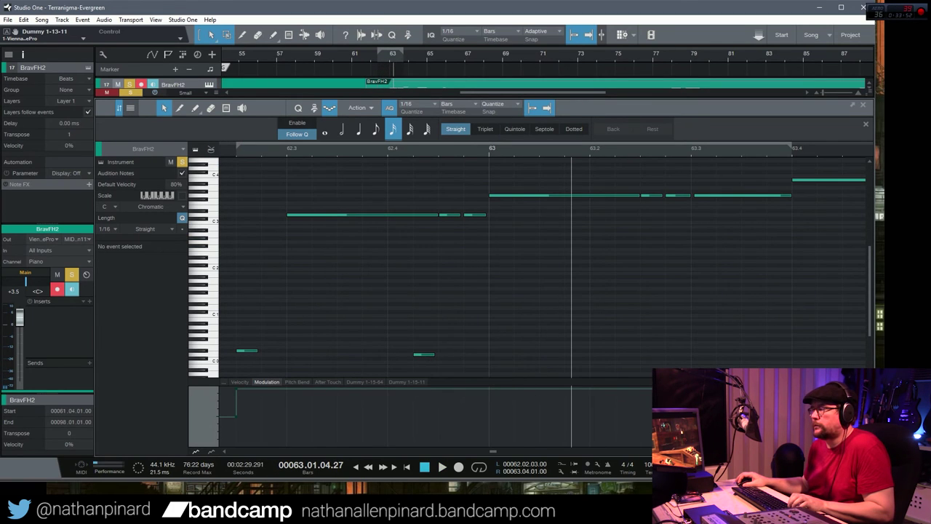
# Copy the D#0 keyswitch note to 62.04.03.83 and shorten the copy to a length of 0.56.
pyautogui.press('w')
pyautogui.press('w')
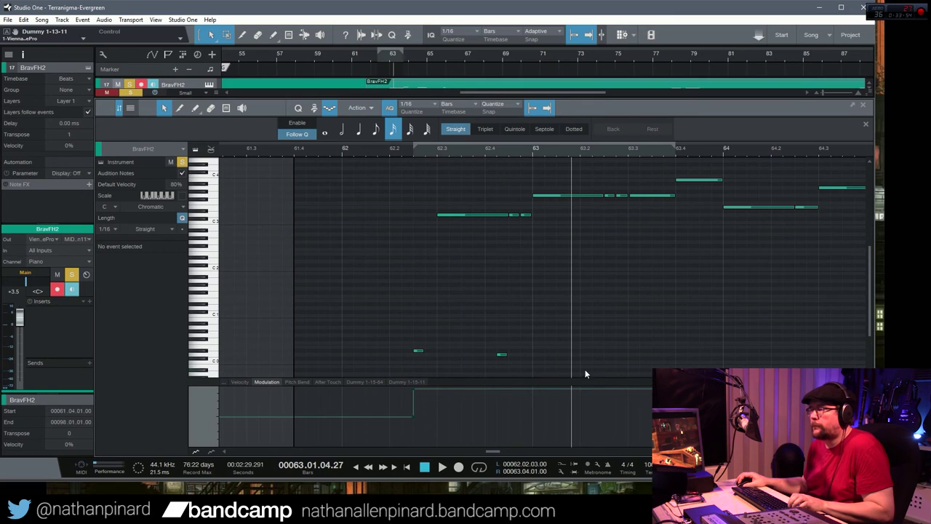
pyautogui.click(418, 353)
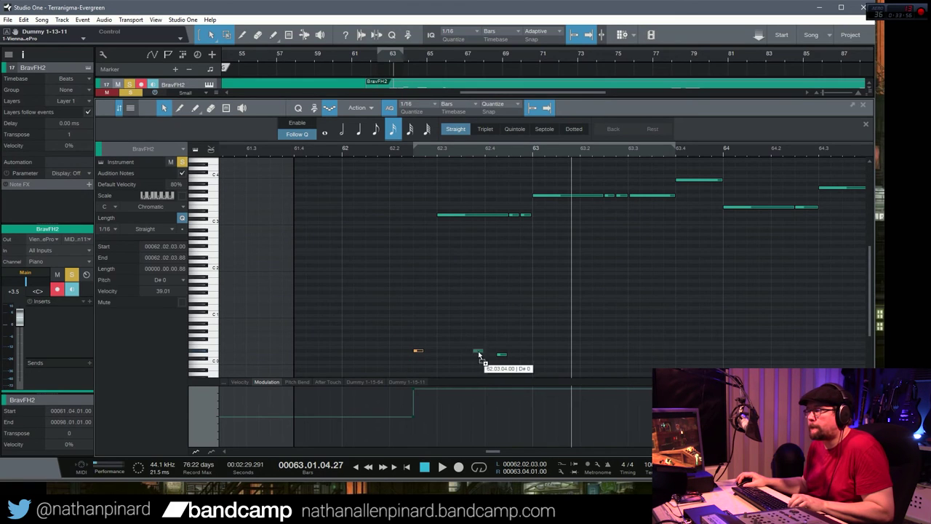
pyautogui.click(523, 353)
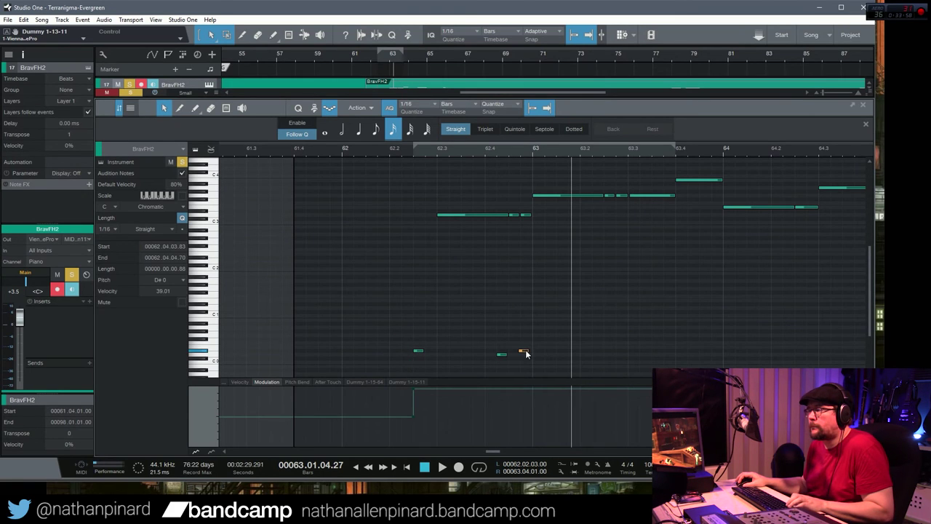
pyautogui.moveTo(526, 351); pyautogui.dragTo(521, 351)
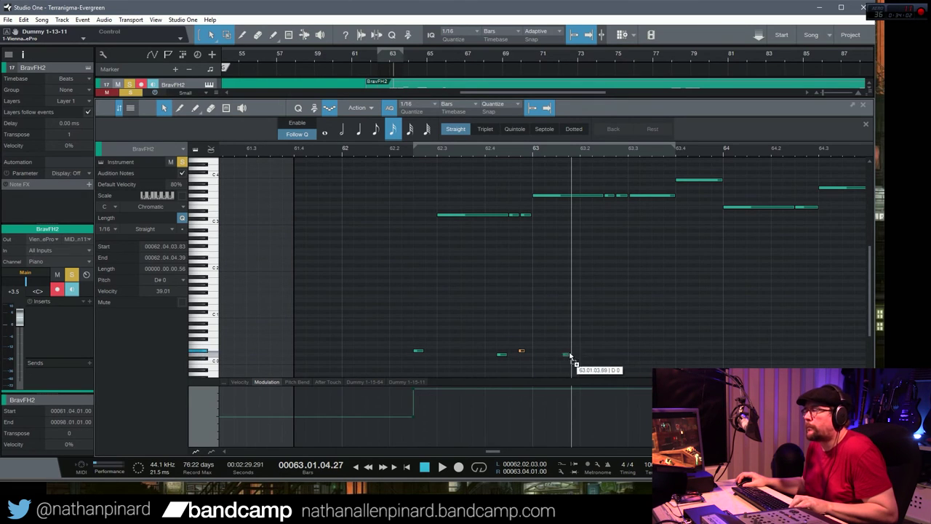
# Place copies of the short keyswitch note on D0 at 63.02.02.09 and D#0 at 63.02.04.05, and play back from around 62.2.
pyautogui.click(596, 356)
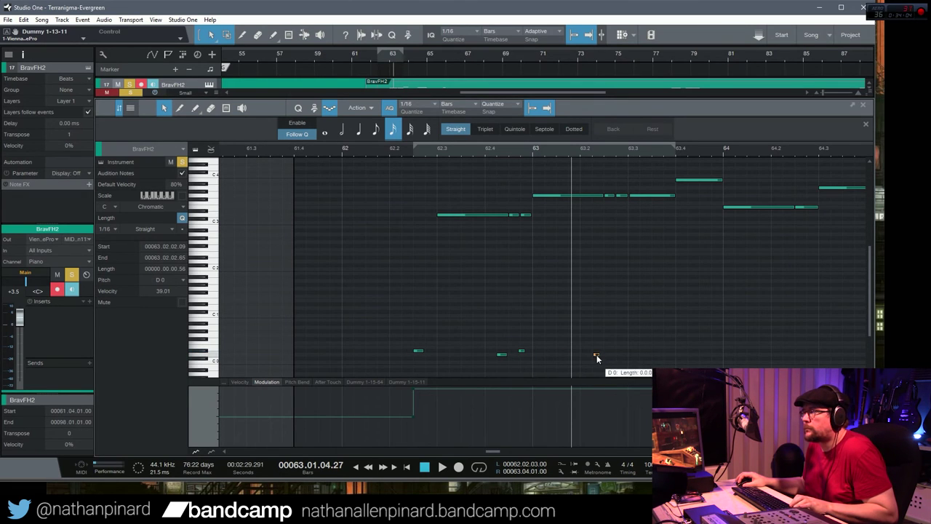
pyautogui.click(619, 352)
pyautogui.click(389, 152)
pyautogui.press('space')
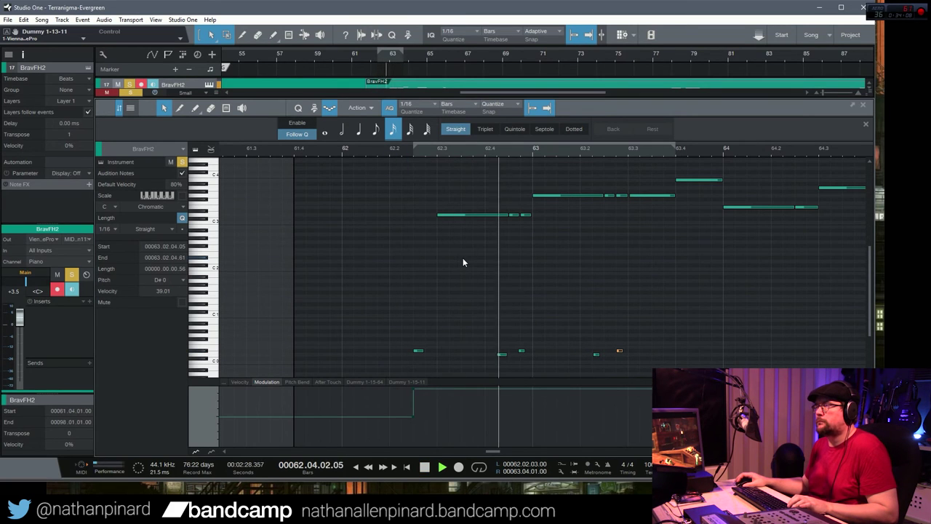
pyautogui.press('space')
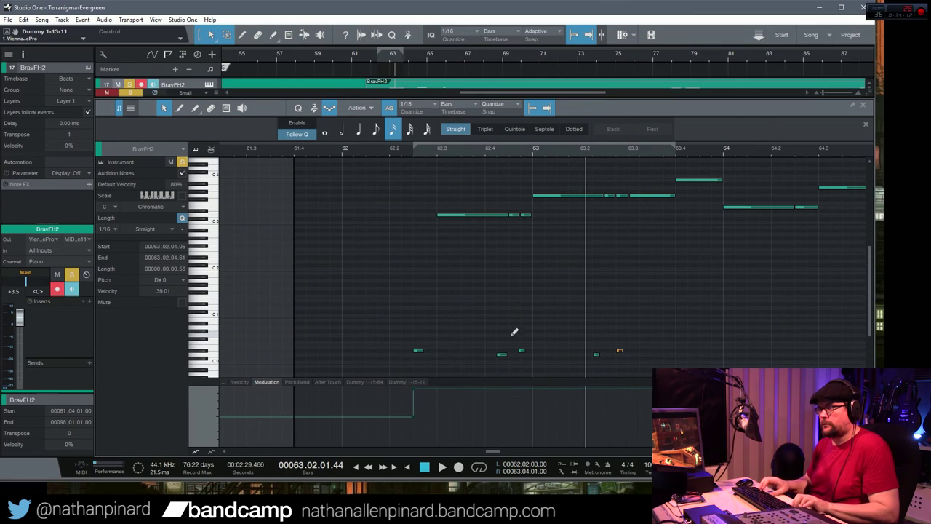
# Loop playback of the BravFH2 passage from 62.02.03 to 63.04.01 and observe its articulation switching in Vienna Ensemble Pro.
pyautogui.press('ctrl+super+Right')
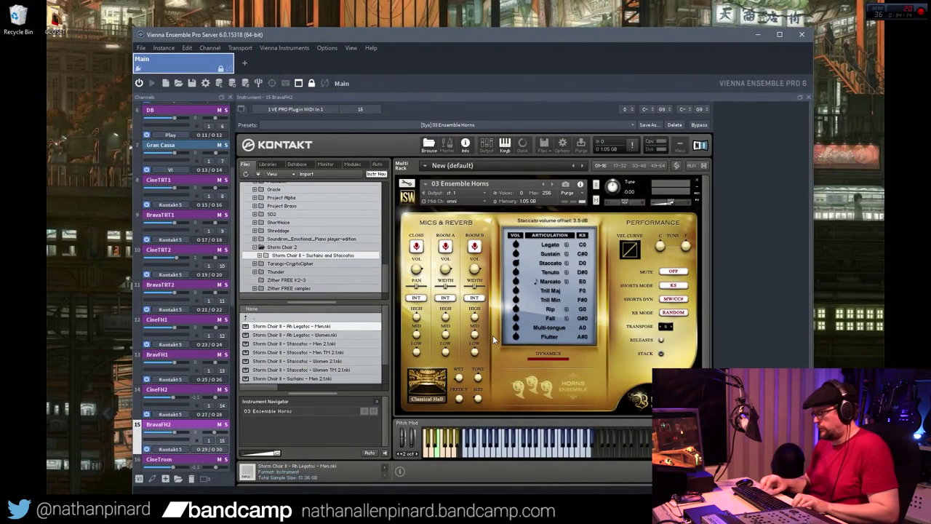
pyautogui.hotkey('alt', 'Tab')
pyautogui.click(480, 469)
pyautogui.click(442, 467)
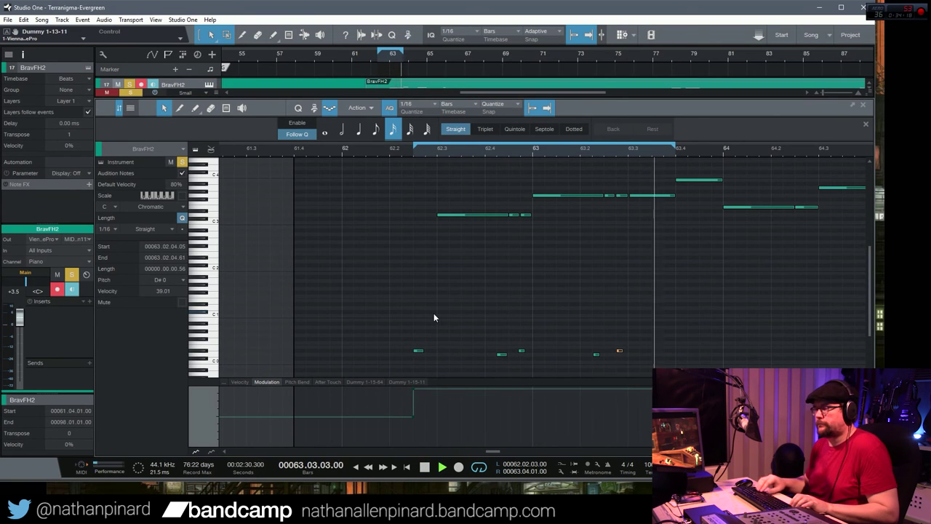
pyautogui.hotkey('alt', 'Tab')
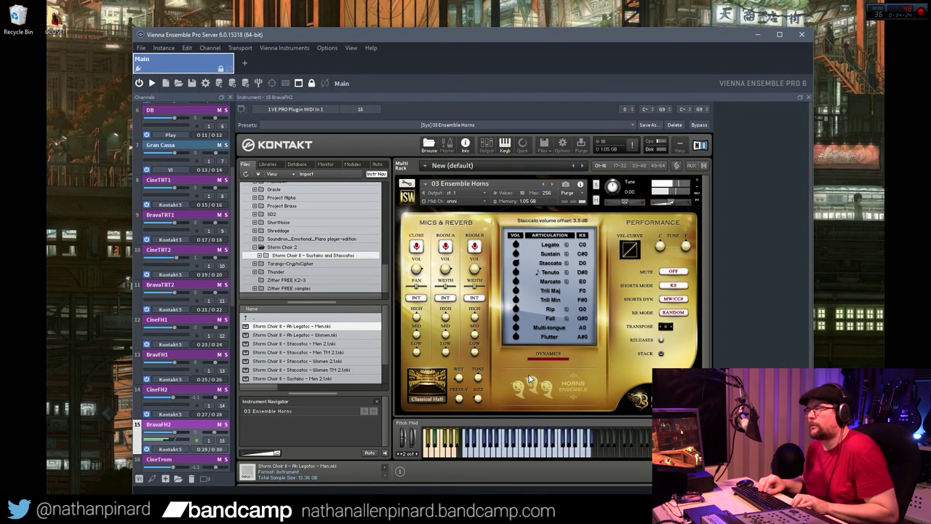
pyautogui.hotkey('alt', 'Tab')
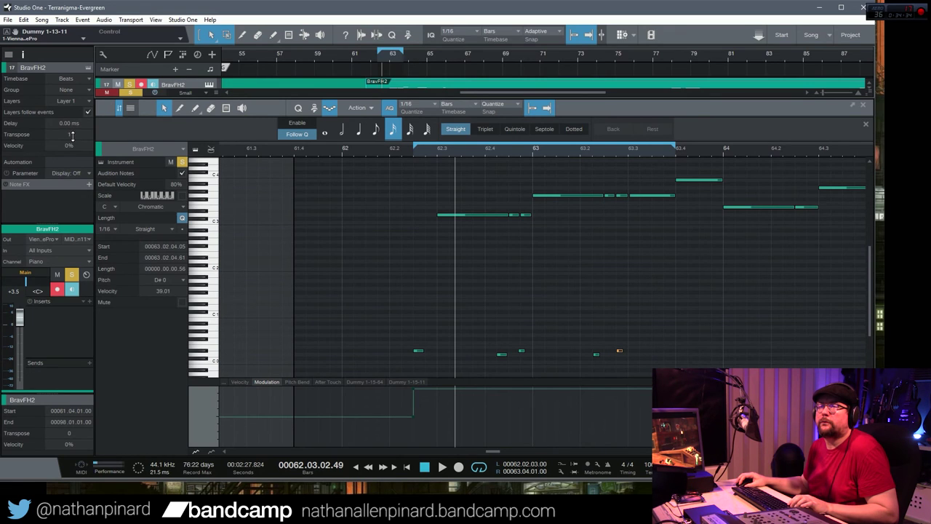
# Reset the BravFH2 track transpose to 0 and raise only its melody notes by one semitone, excluding the keyswitch notes.
pyautogui.rightClick(393, 216)
pyautogui.click(429, 339)
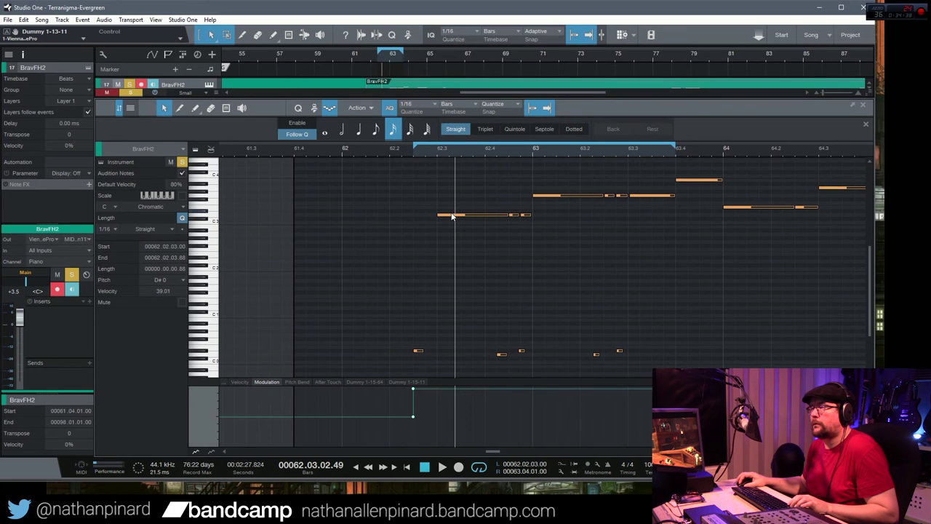
pyautogui.click(451, 217)
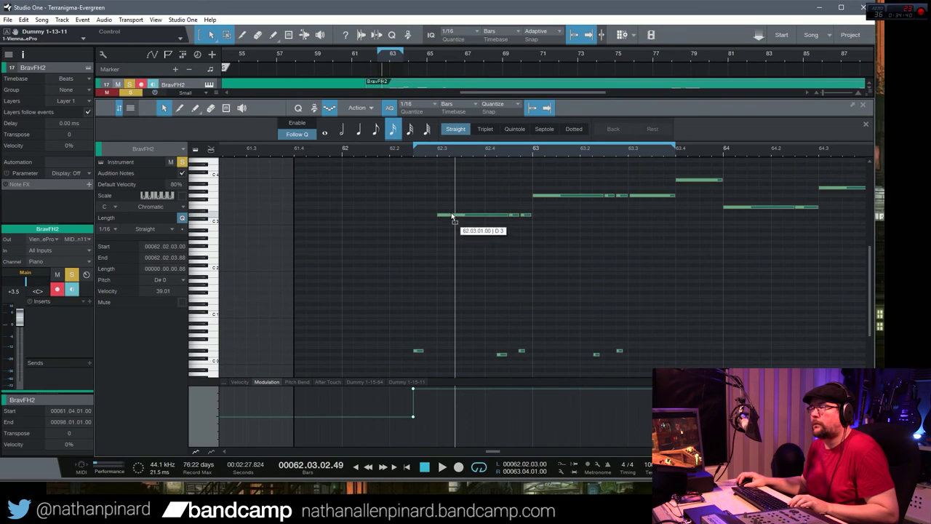
pyautogui.moveTo(509, 377); pyautogui.dragTo(415, 353)
pyautogui.click(443, 293)
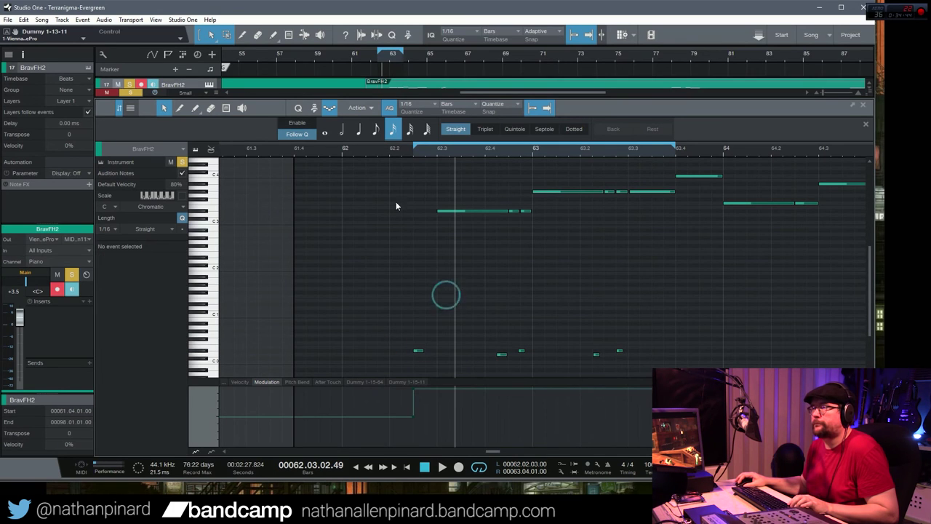
# Audition the transposed BravFH2 passage from about 62.2 through 63.4.
pyautogui.click(376, 149)
pyautogui.press('space')
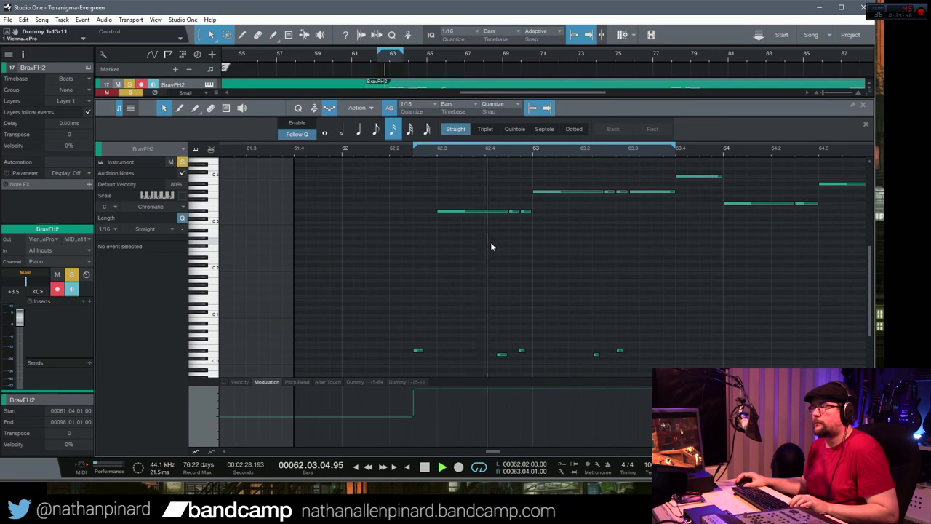
pyautogui.click(380, 149)
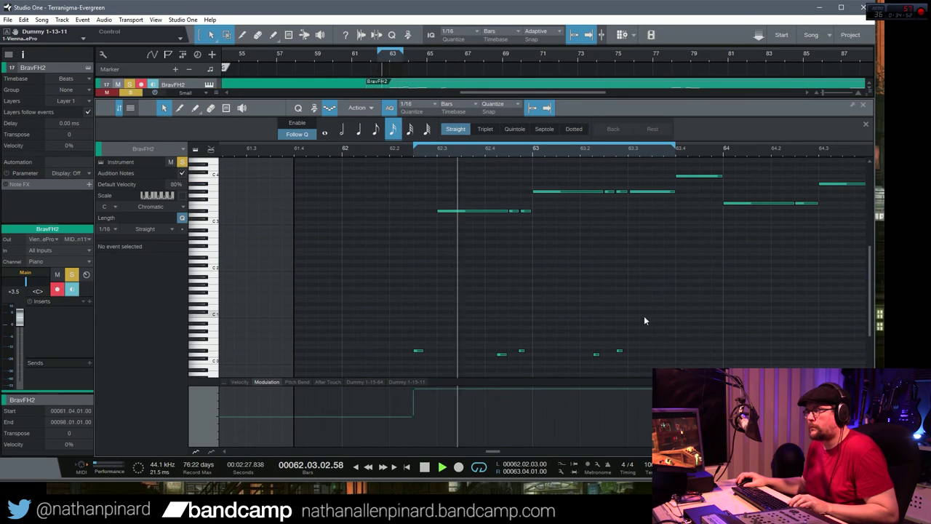
pyautogui.moveTo(488, 451); pyautogui.dragTo(495, 451)
pyautogui.press('space')
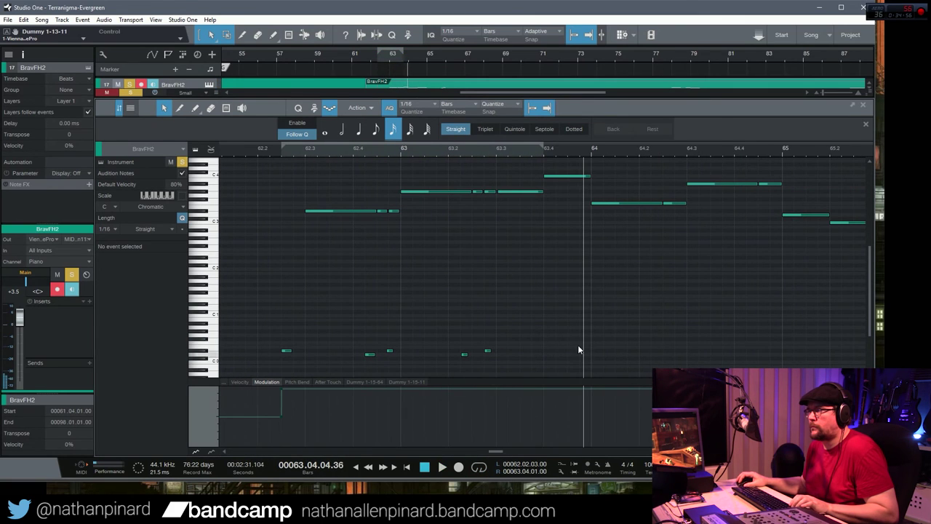
# Copy the last D#0 keyswitch note to C0 at 63.04.04.00 and play back the passage from about 62.2.
pyautogui.click(487, 354)
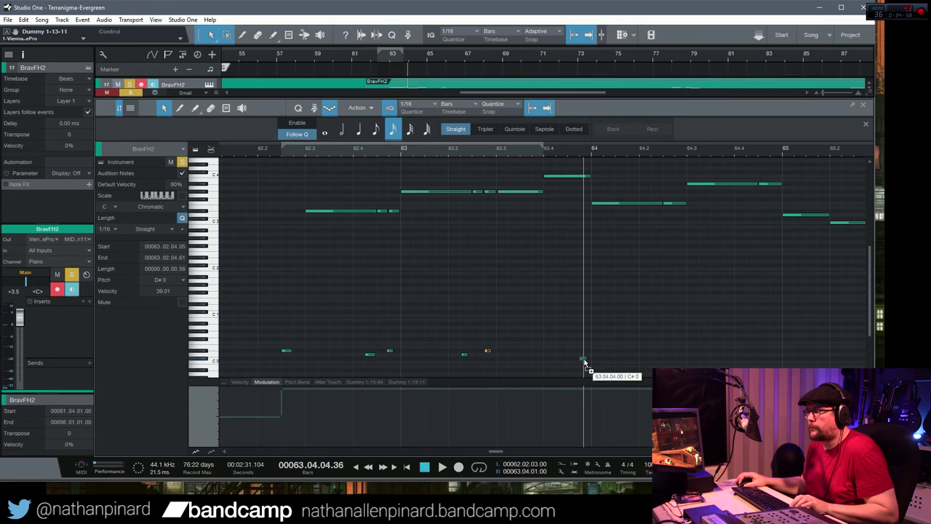
pyautogui.moveTo(585, 363); pyautogui.dragTo(584, 362)
pyautogui.click(254, 151)
pyautogui.press('space')
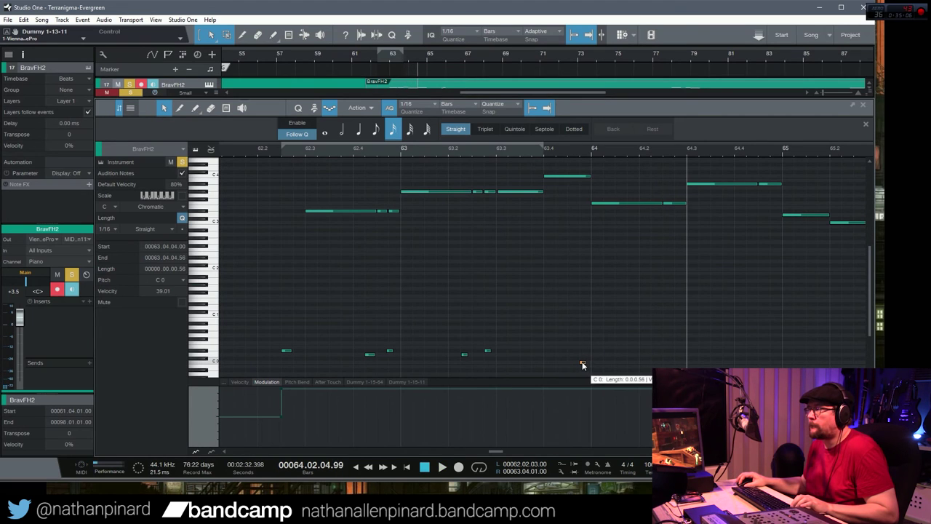
# Place copies of the short keyswitch note on D0 at 64.02.01.00 and C0 at 64.02.04.00.
pyautogui.click(650, 360)
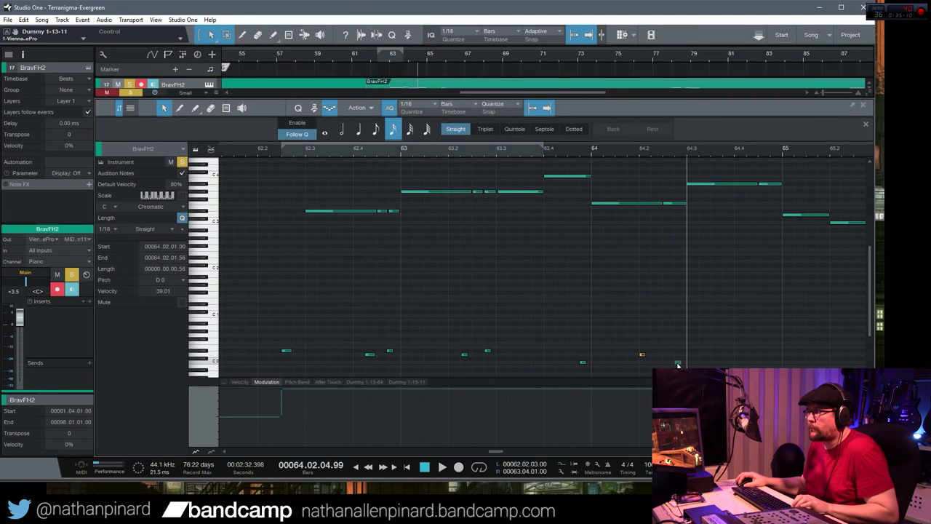
pyautogui.moveTo(493, 451); pyautogui.dragTo(500, 451)
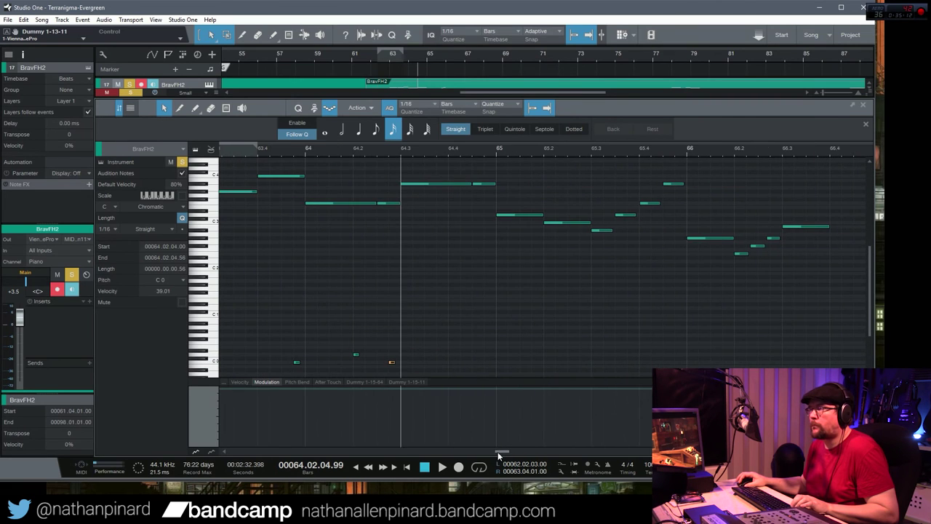
pyautogui.moveTo(392, 365)
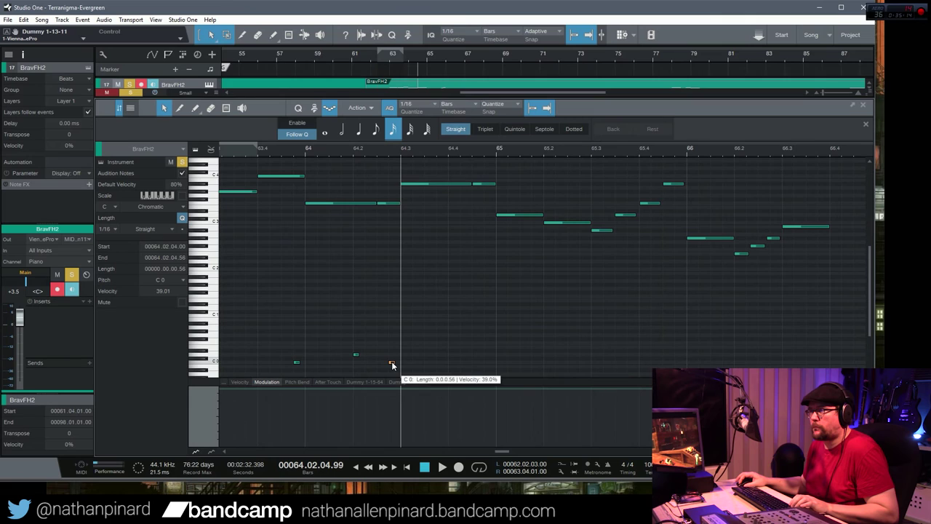
# Add keyswitch copies on D0 at 64.04.02.00 and D#0 at 64.04.04.00.
pyautogui.click(469, 362)
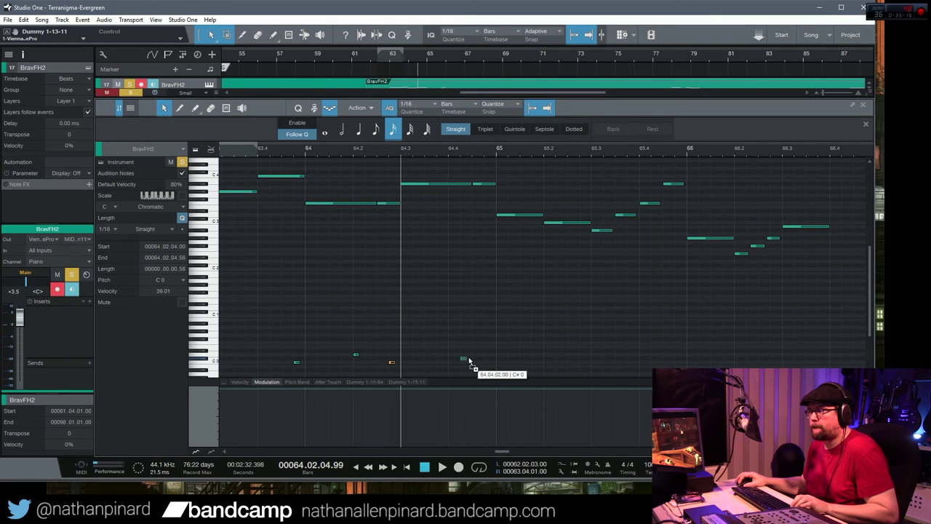
pyautogui.moveTo(463, 358); pyautogui.dragTo(462, 356)
pyautogui.moveTo(463, 357)
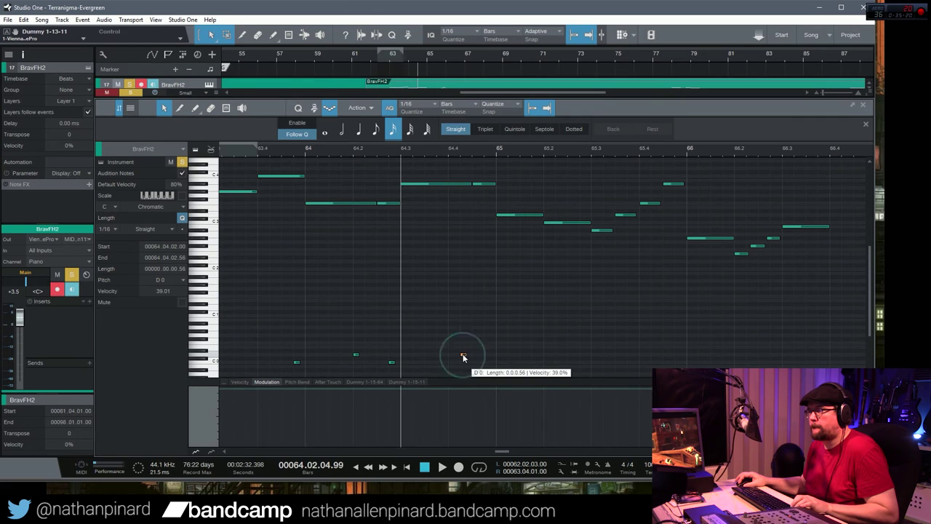
pyautogui.click(483, 362)
pyautogui.moveTo(484, 363); pyautogui.dragTo(486, 350)
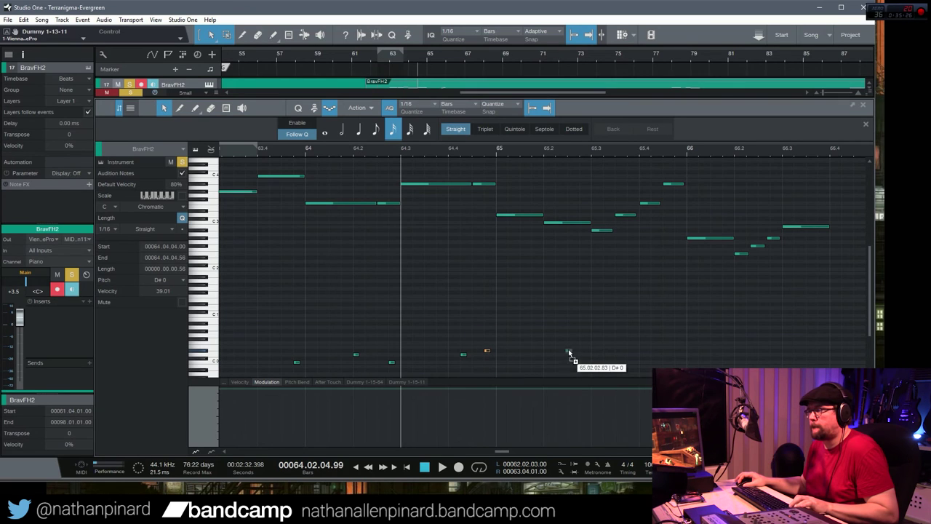
# Copy the keyswitch note to D0 at 65.02.03.08 and audition the part from about 63.3 into bar 66.
pyautogui.click(571, 355)
pyautogui.click(220, 151)
pyautogui.press('space')
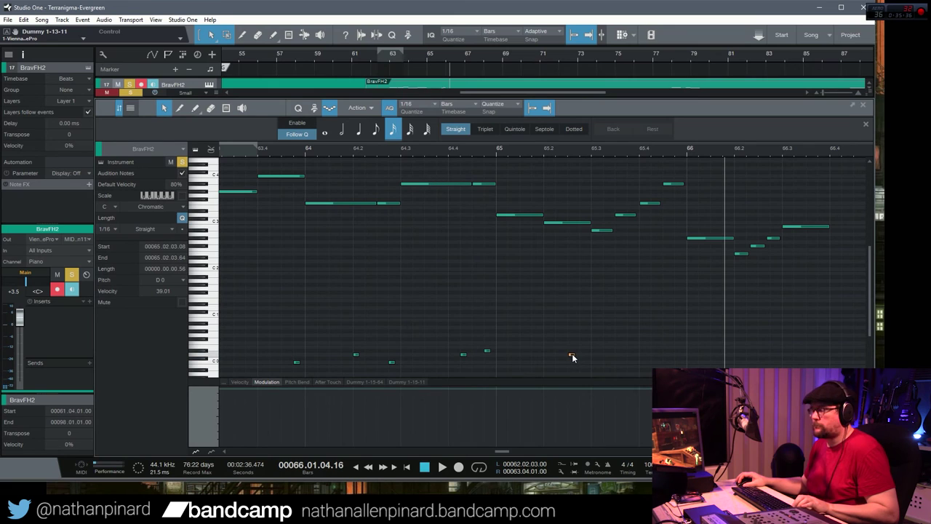
# Place keyswitch copies on D#0 just before bar 66 and D0 at 66.01.03.36, and play back up to 66.3.
pyautogui.moveTo(572, 355); pyautogui.dragTo(719, 355)
pyautogui.click(237, 152)
pyautogui.press('space')
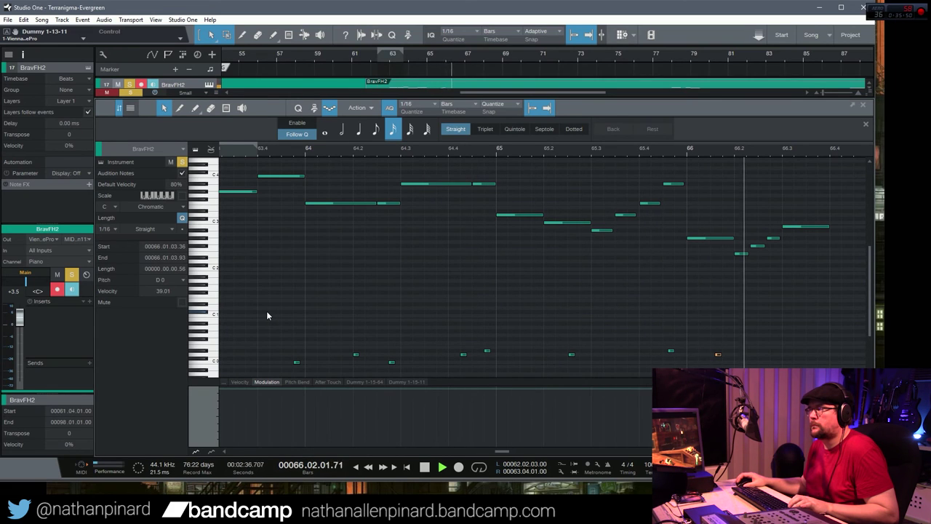
pyautogui.press('space')
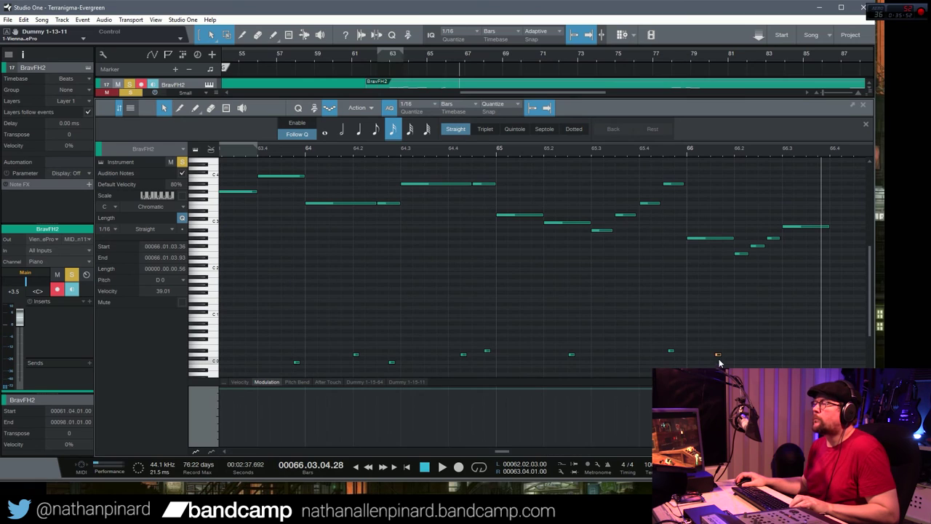
# Copy the keyswitch note to D#0 at 66.02.03.96 and audition from about 63.4 to 67.3.
pyautogui.click(774, 352)
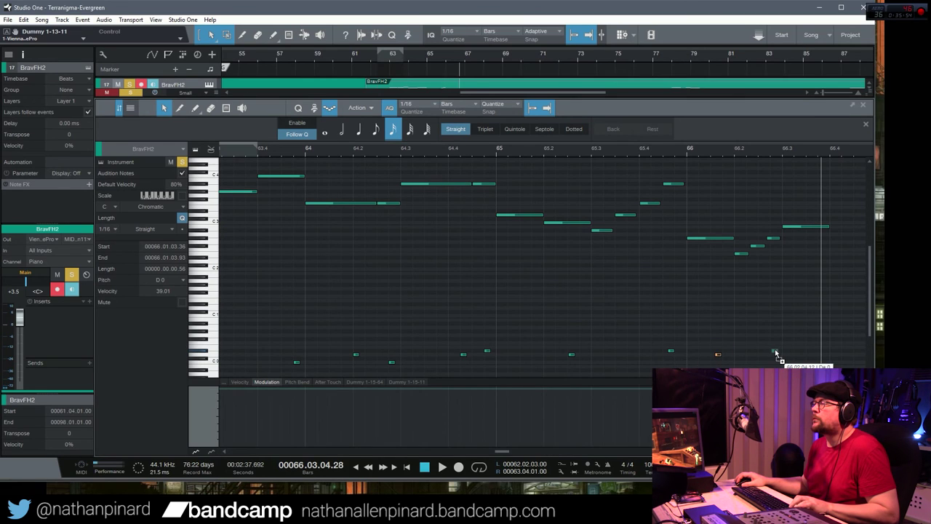
pyautogui.moveTo(775, 351); pyautogui.dragTo(775, 362)
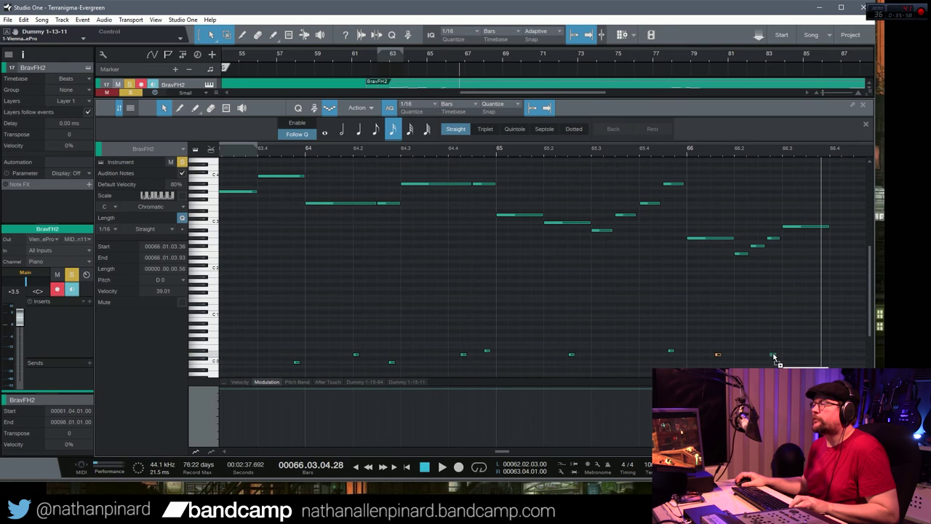
pyautogui.moveTo(774, 352); pyautogui.dragTo(771, 351)
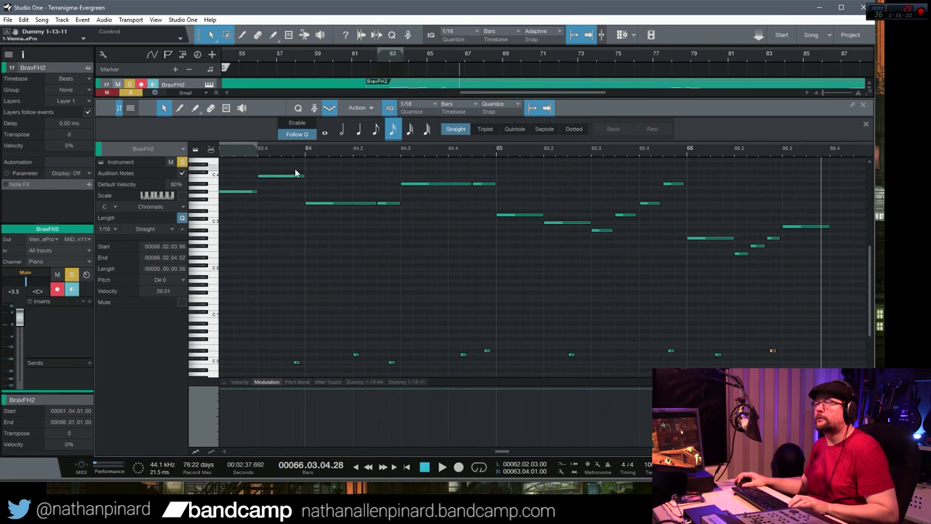
pyautogui.click(277, 153)
pyautogui.press('space')
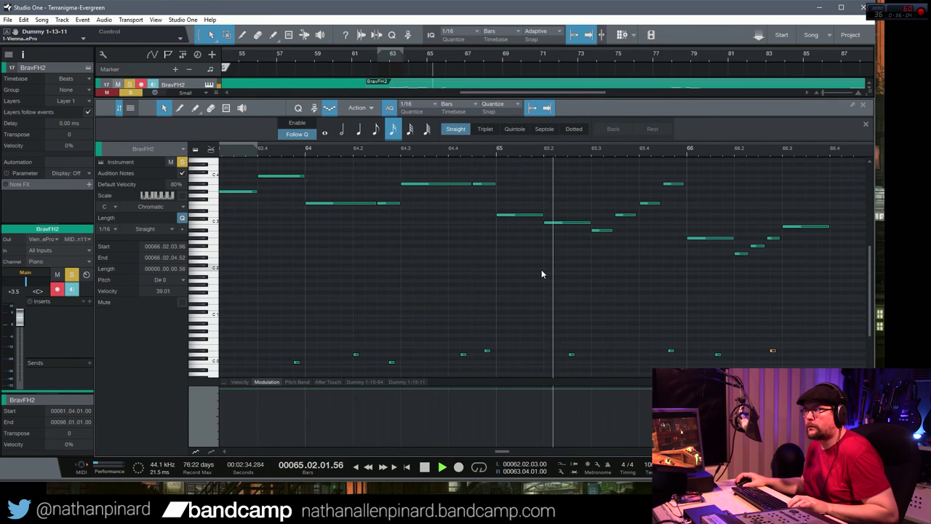
pyautogui.moveTo(502, 452); pyautogui.dragTo(514, 456)
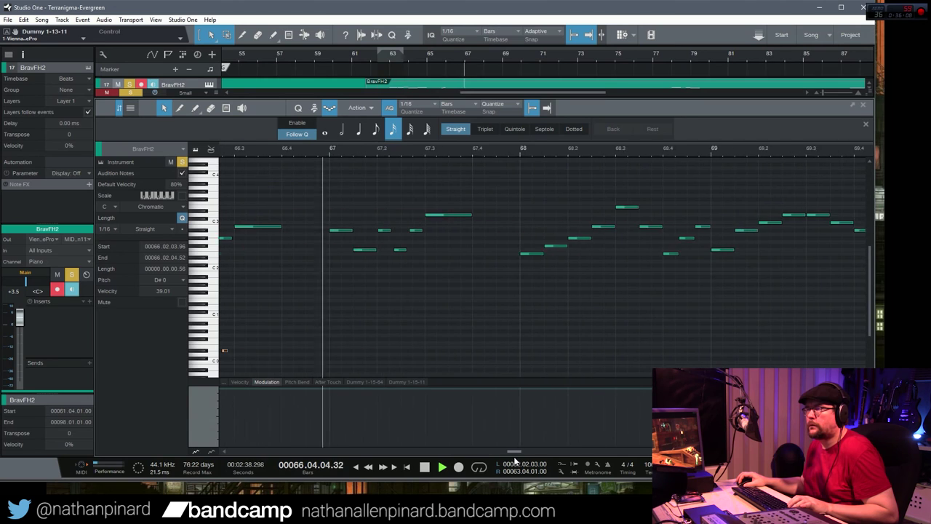
pyautogui.press('space')
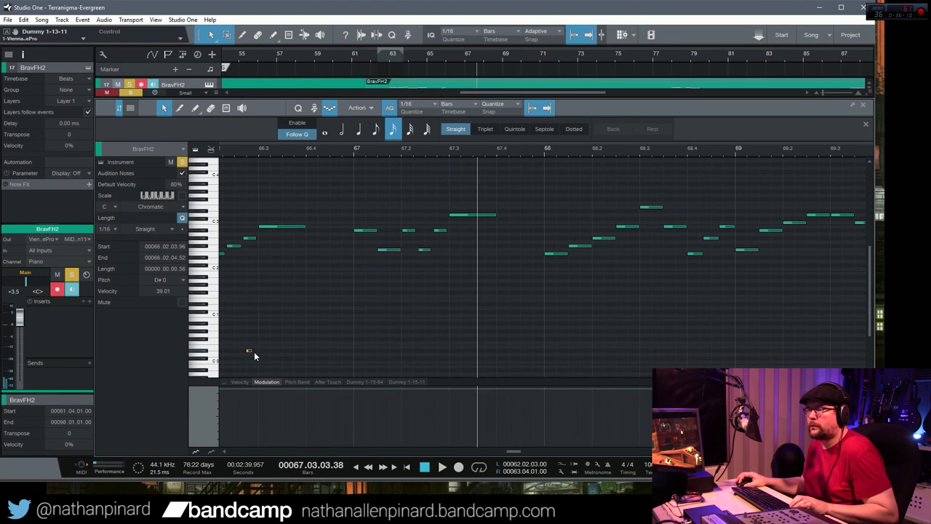
# Copy the keyswitch note to D0 at 67.01.04.04 and play back from about 66.2.
pyautogui.moveTo(318, 354); pyautogui.dragTo(393, 356)
pyautogui.click(228, 149)
pyautogui.press('space')
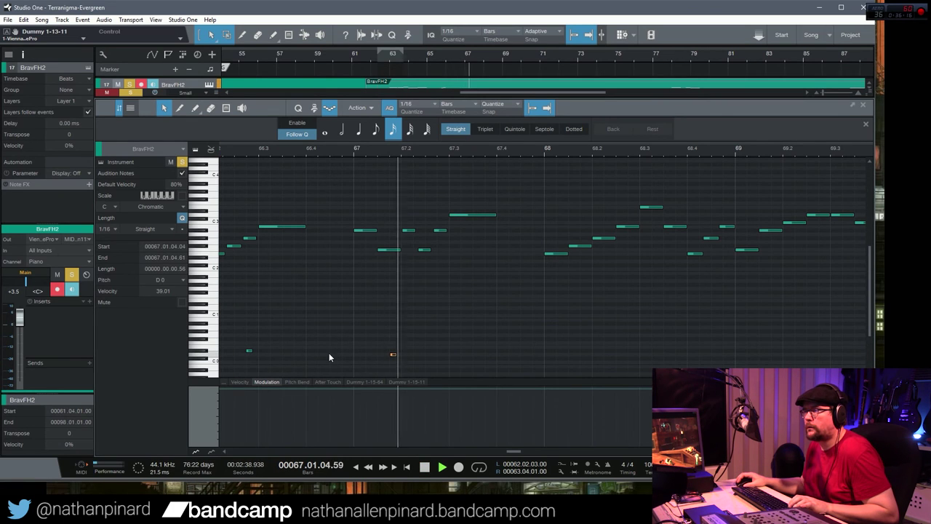
pyautogui.press('space')
# Add a D#0 keyswitch copy at 67.02.03.99 with a length of 0.44 and audition it through 67.3.
pyautogui.moveTo(390, 354); pyautogui.dragTo(439, 352)
pyautogui.click(234, 151)
pyautogui.press('space')
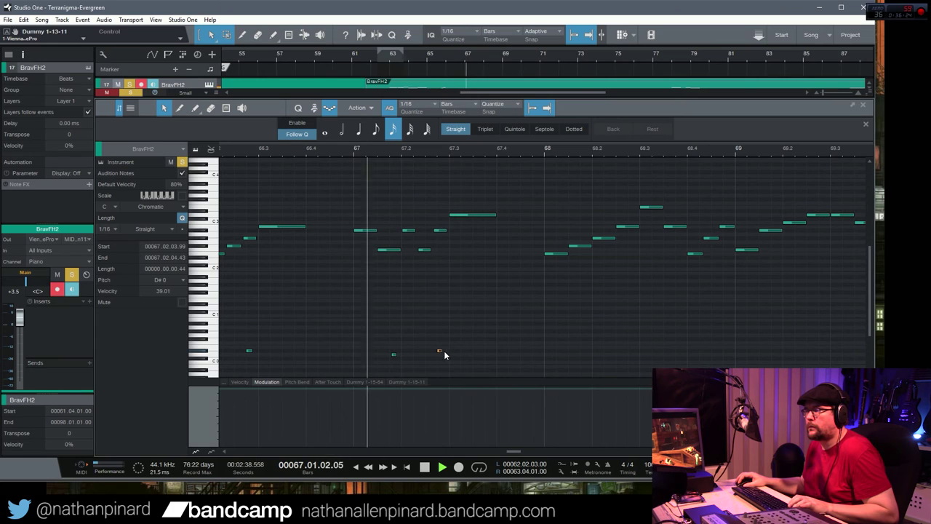
pyautogui.press('space')
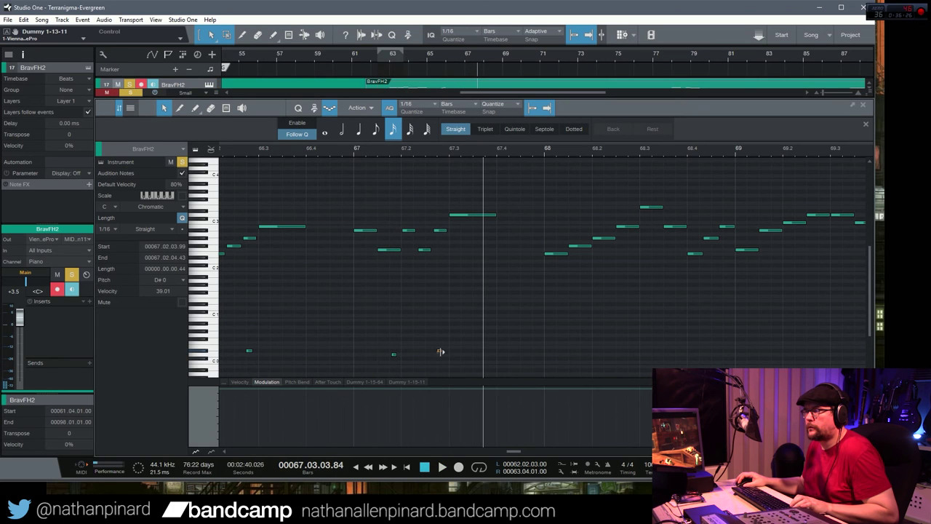
# Copy the 0.44-long keyswitch note to D0 at 67.04.03.31 and play back from about 67.3 into bar 70.
pyautogui.click(439, 353)
pyautogui.moveTo(441, 352); pyautogui.dragTo(526, 354)
pyautogui.click(470, 153)
pyautogui.press('space')
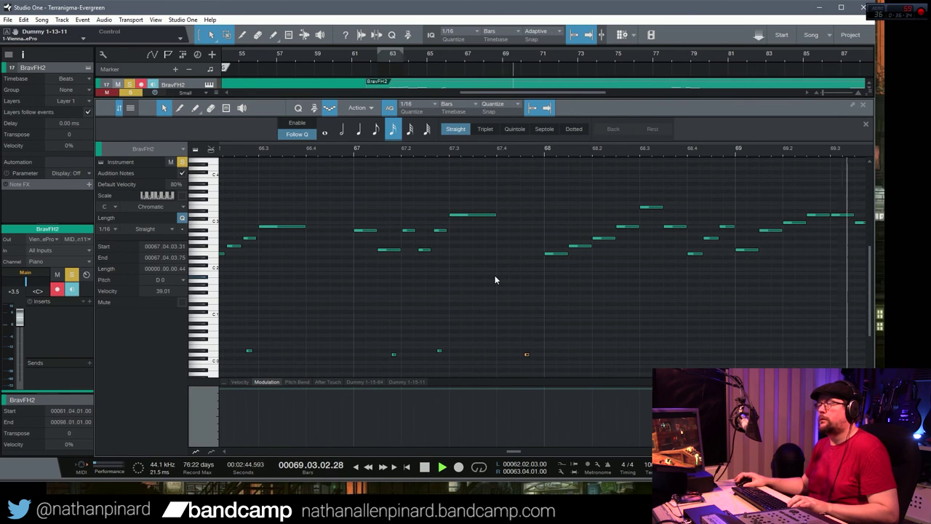
pyautogui.press('space')
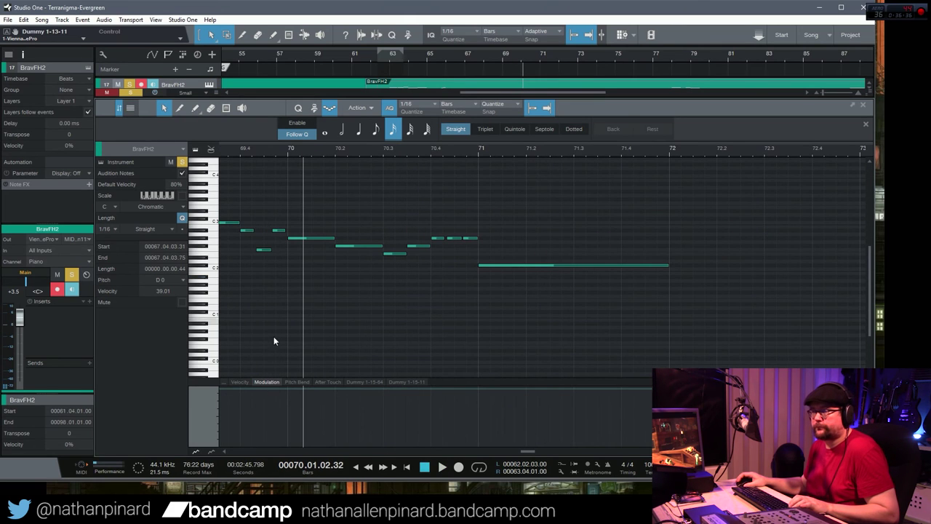
# Copy the D0 keyswitch note before bar 68 to D#0 at 69.04.04.35 and audition bar 70.
pyautogui.moveTo(525, 450); pyautogui.dragTo(516, 450)
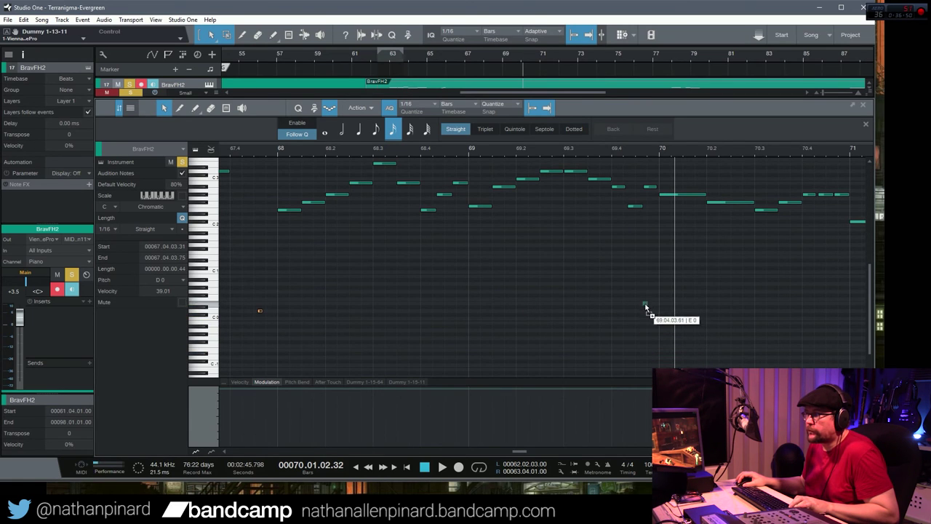
pyautogui.click(644, 308)
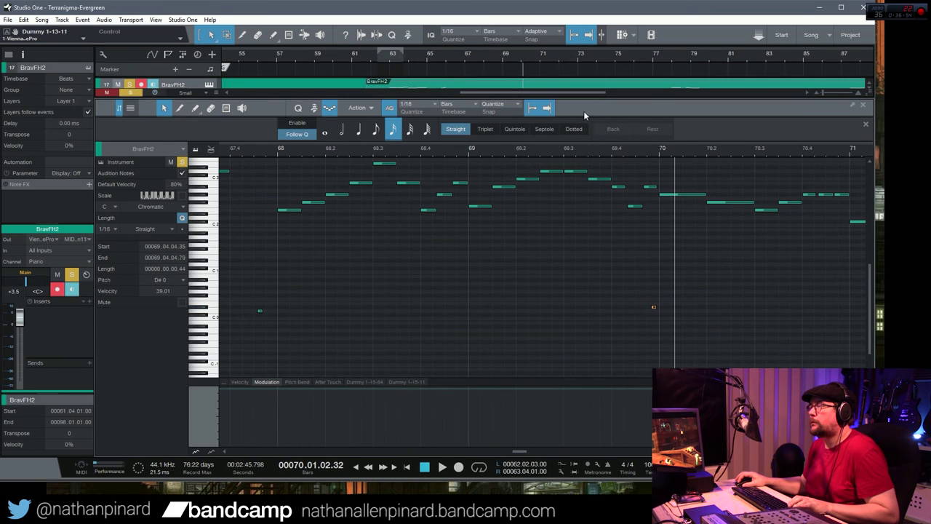
pyautogui.click(582, 151)
pyautogui.press('space')
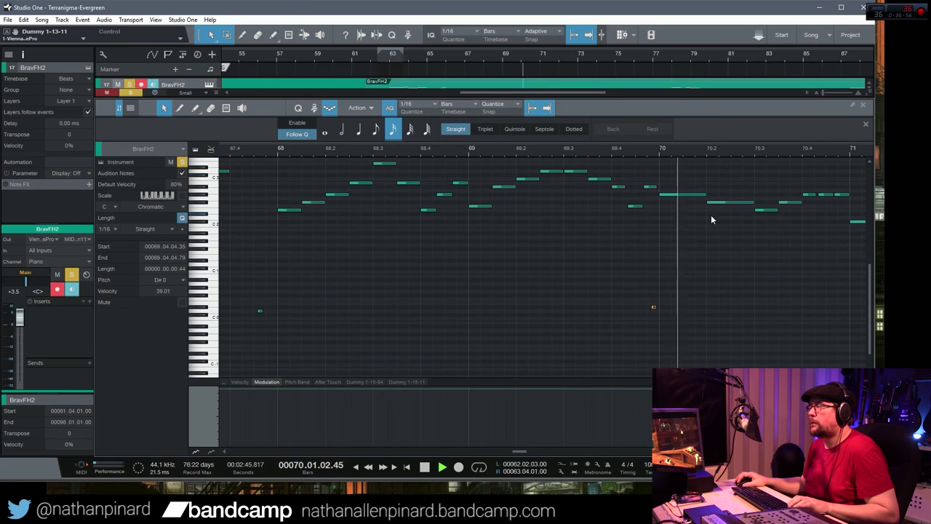
pyautogui.press('space')
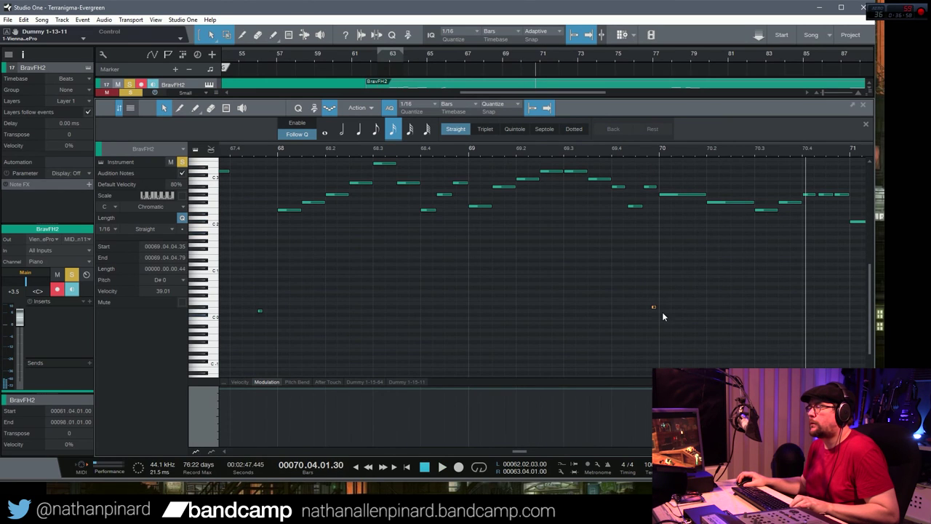
# Place keyswitch copies on D0 at 70.03.03.70 and, with a length of 0.64, on C0 at 70.04.04.09, auditioning the passage in between.
pyautogui.moveTo(654, 311); pyautogui.dragTo(790, 311)
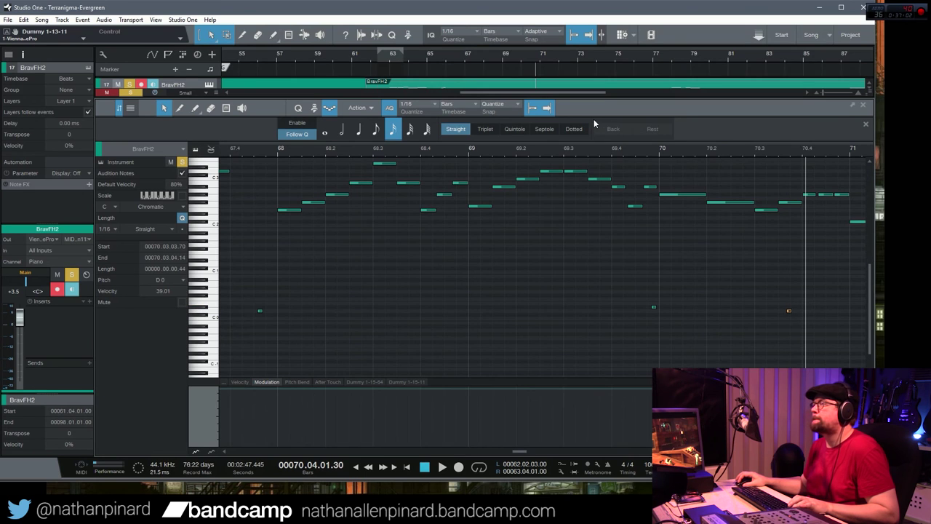
pyautogui.click(587, 152)
pyautogui.press('space')
pyautogui.press('space')
pyautogui.moveTo(787, 311); pyautogui.dragTo(842, 317)
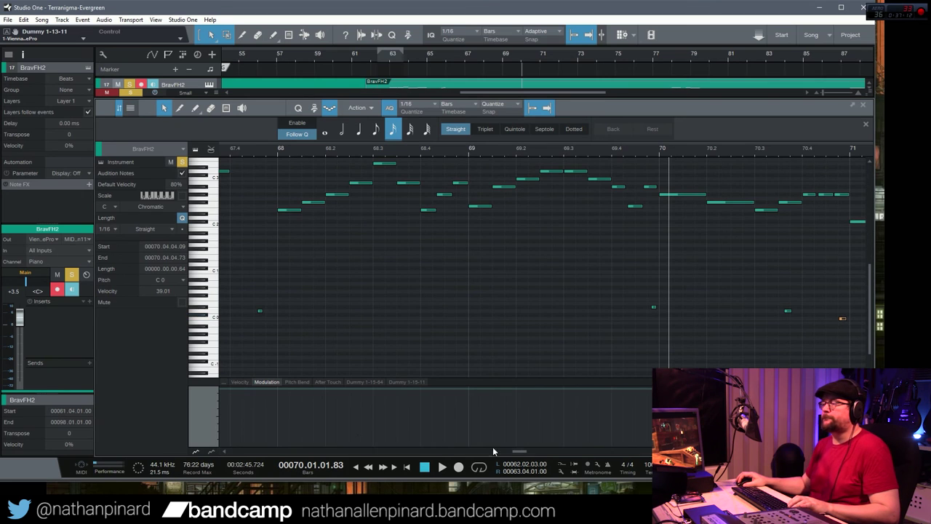
pyautogui.moveTo(522, 451); pyautogui.dragTo(500, 452)
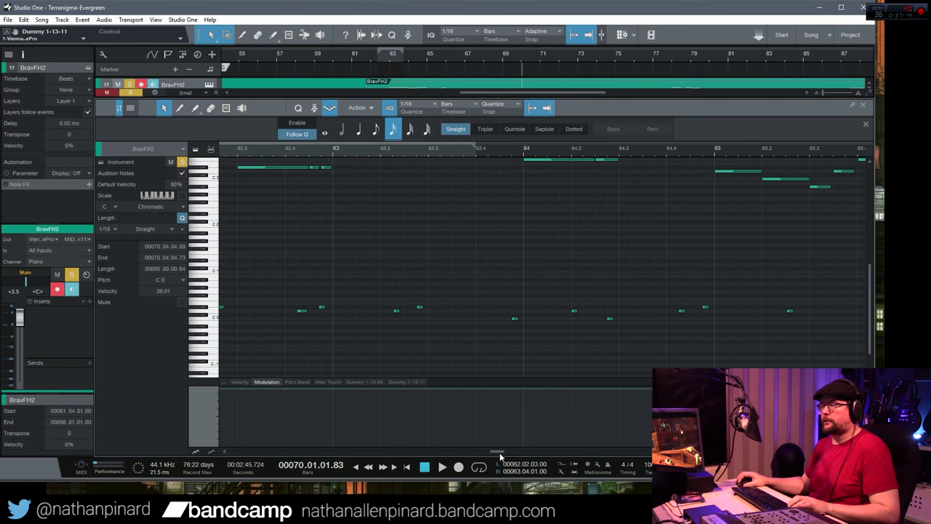
# Play BravFH2 from bar 70 into bar 72 while checking the active articulation in the Ensemble Horns instrument in Vienna Ensemble Pro.
pyautogui.click(441, 467)
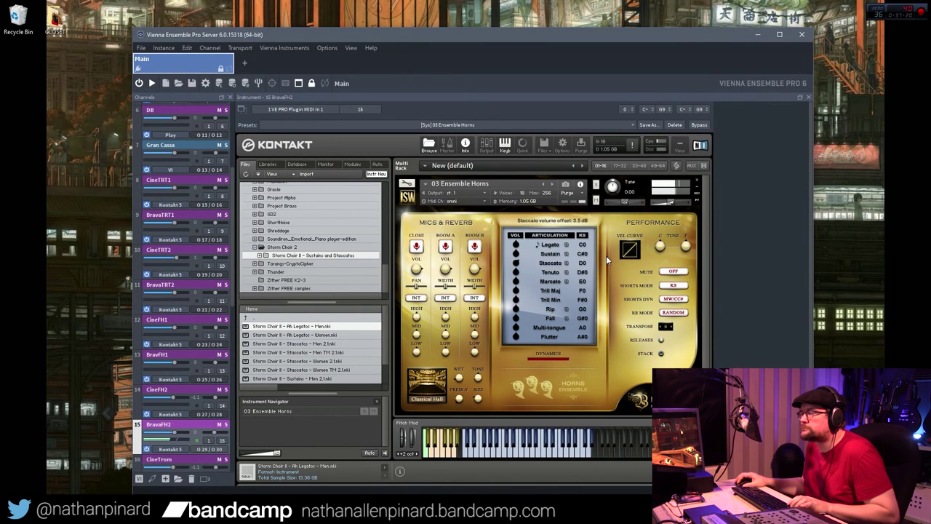
pyautogui.press('ctrl+super+Left')
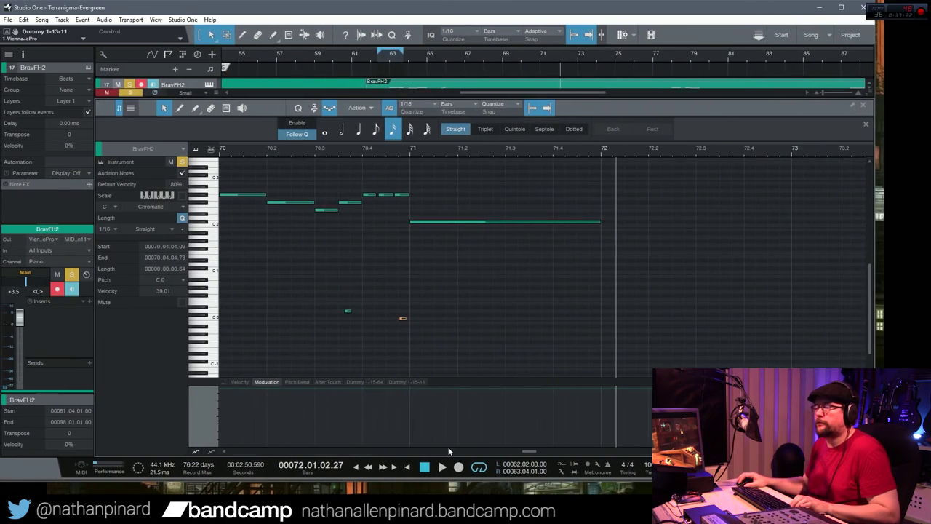
# Loop BravFH2 playback from 62.02.03 to 63.04.01 and switch to the Ensemble Horns instrument in Vienna Ensemble Pro.
pyautogui.moveTo(529, 452); pyautogui.dragTo(493, 453)
pyautogui.click(355, 156)
pyautogui.click(356, 151)
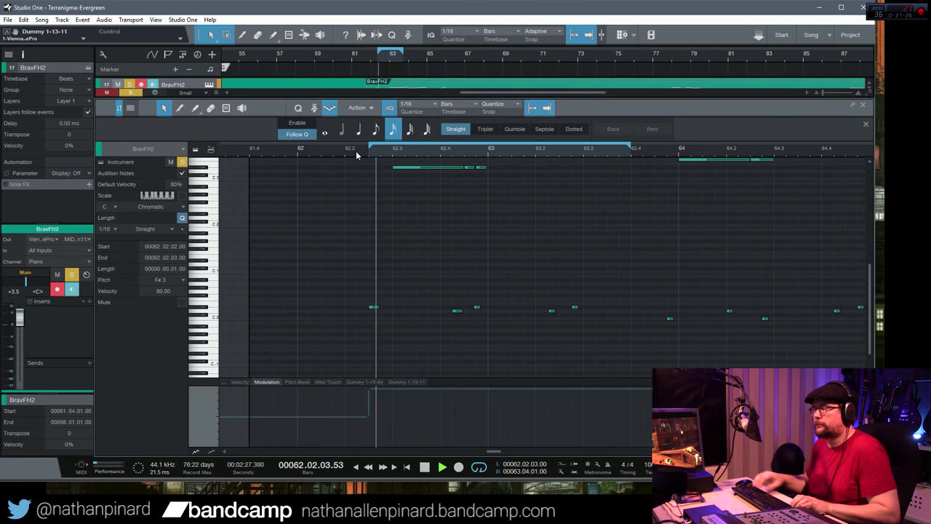
pyautogui.hotkey('alt', 'Tab')
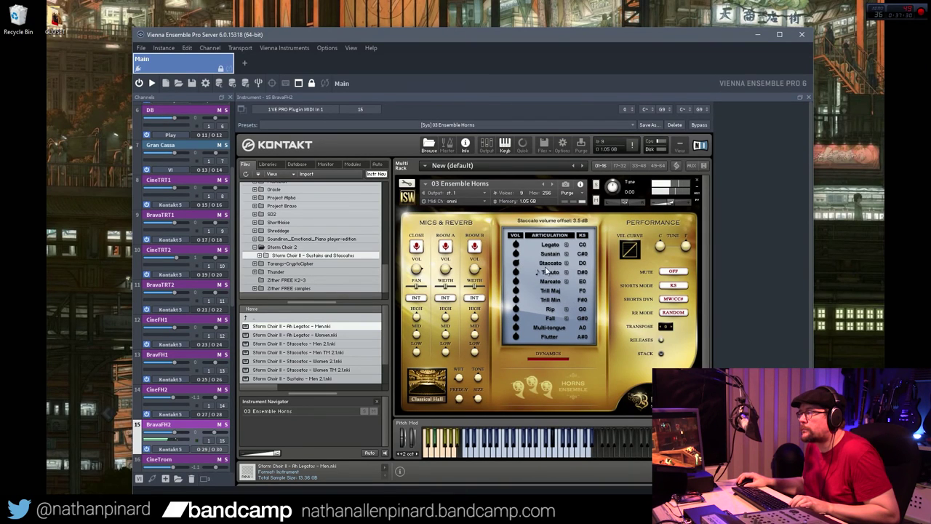
# Set the Staccato articulation's volume offset to 6.0 dB and its decay time to about 40% while the loop plays.
pyautogui.click(567, 263)
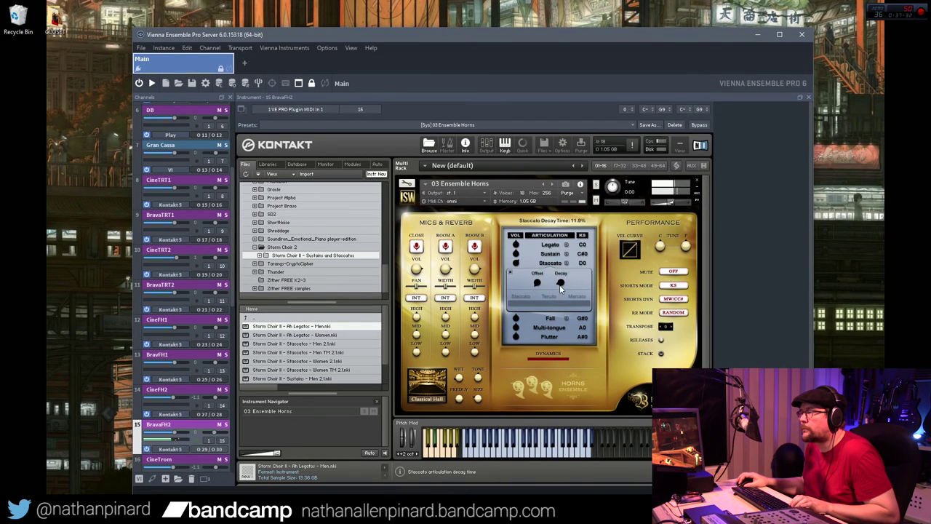
pyautogui.click(511, 273)
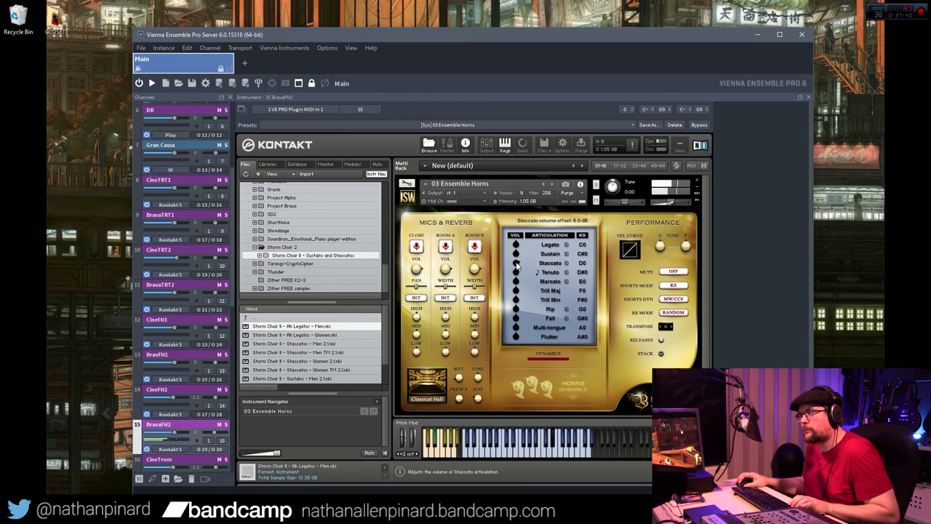
pyautogui.keyDown('ctrl'); pyautogui.click(556, 264); pyautogui.keyUp('ctrl')
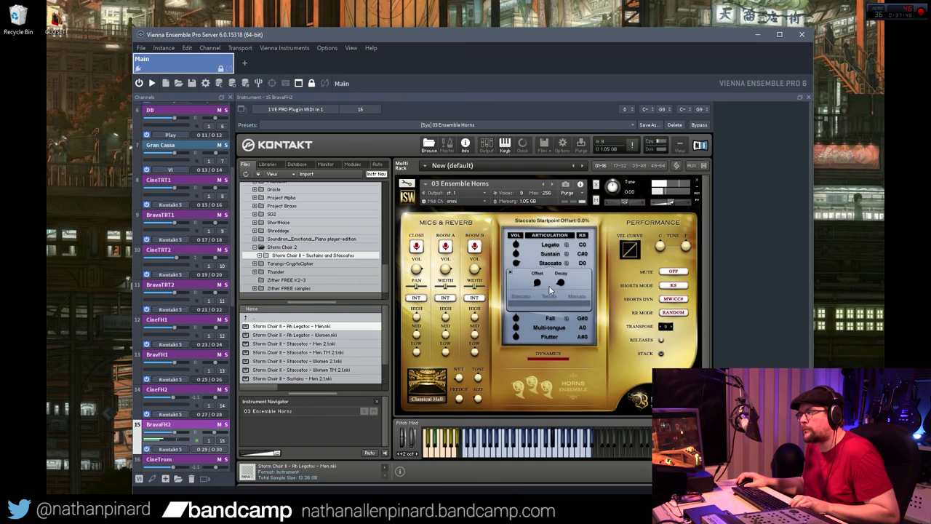
pyautogui.moveTo(560, 281); pyautogui.dragTo(560, 295)
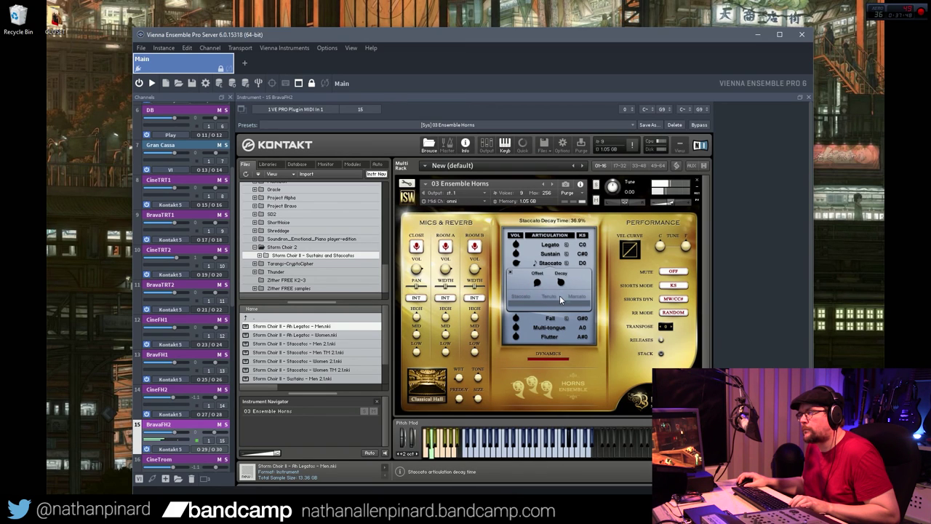
pyautogui.moveTo(560, 295); pyautogui.dragTo(561, 283)
pyautogui.moveTo(560, 282); pyautogui.dragTo(561, 268)
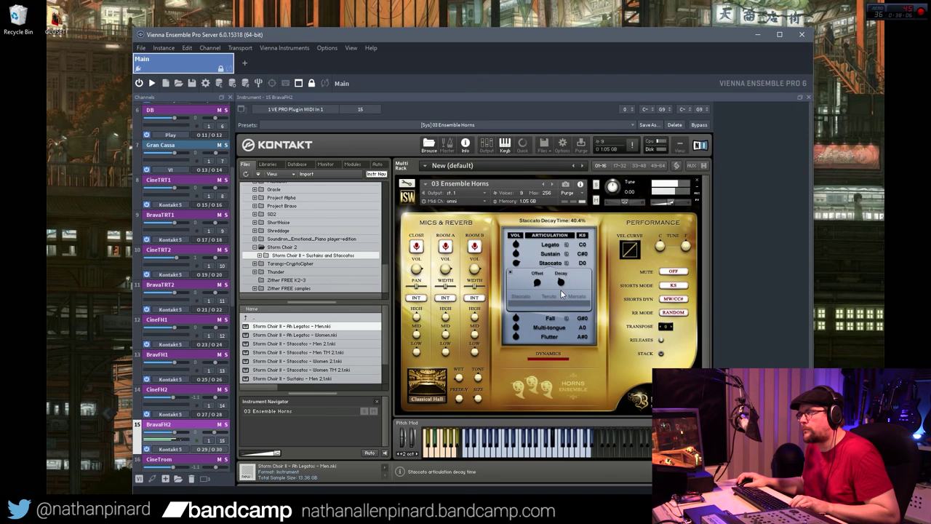
# Switch back to Studio One, stop the looped playback, turn looping off and close the note editor.
pyautogui.hotkey('alt', 'Tab')
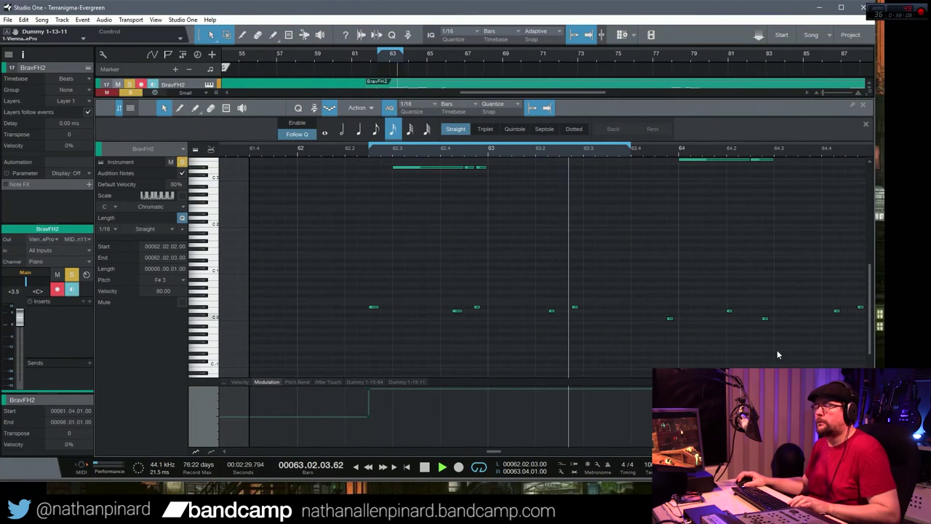
pyautogui.click(478, 467)
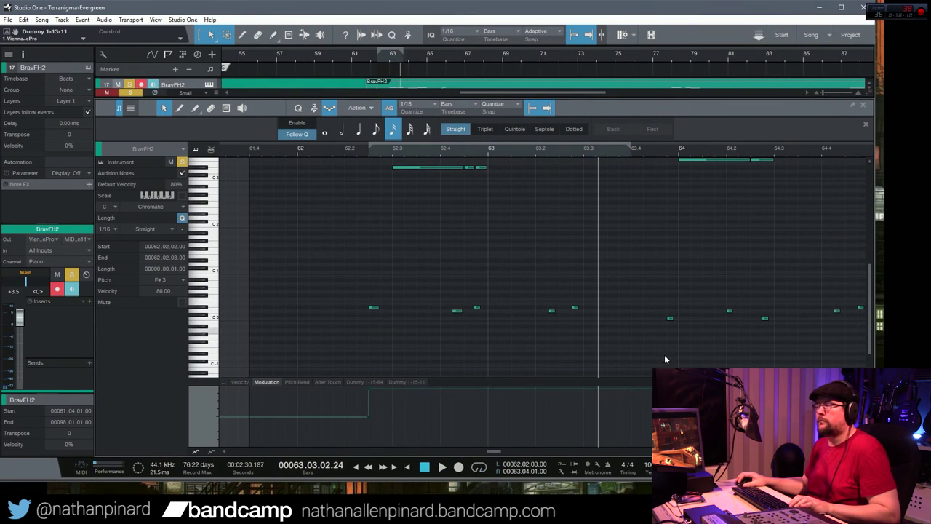
pyautogui.press('F2')
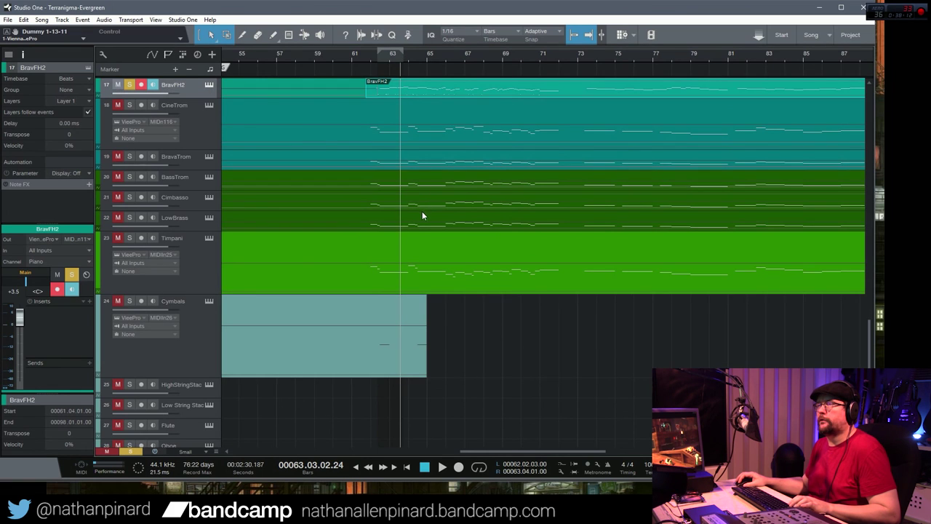
# Play the soloed CineFH2 and BravFH2 parts together from about bar 61 and replay the opening of the passage.
pyautogui.click(356, 56)
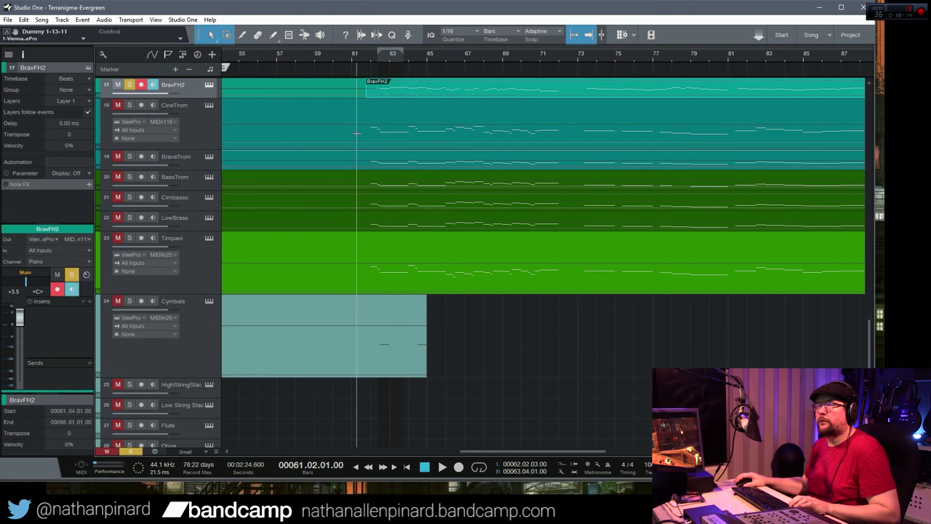
pyautogui.scroll(3, 176, 191)
pyautogui.click(362, 55)
pyautogui.press('space')
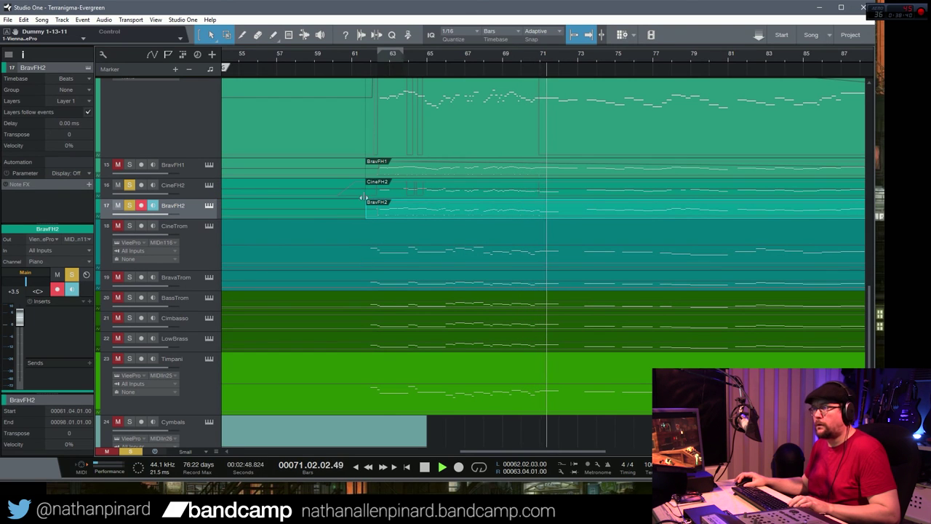
pyautogui.click(371, 56)
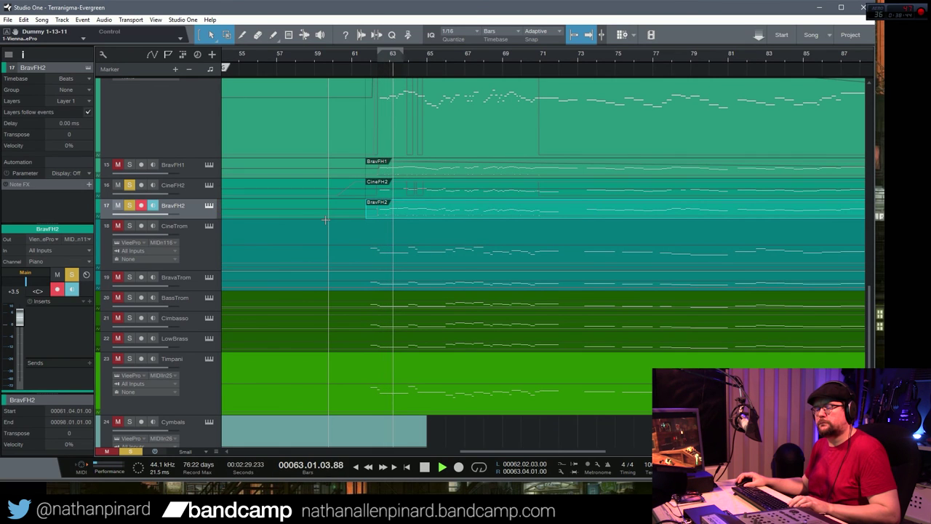
# Solo the BravFH1, CineFH1, BravTRT2, CineTRT2 and BravTRT1 tracks as well and save the song.
pyautogui.scroll(5, 319, 215)
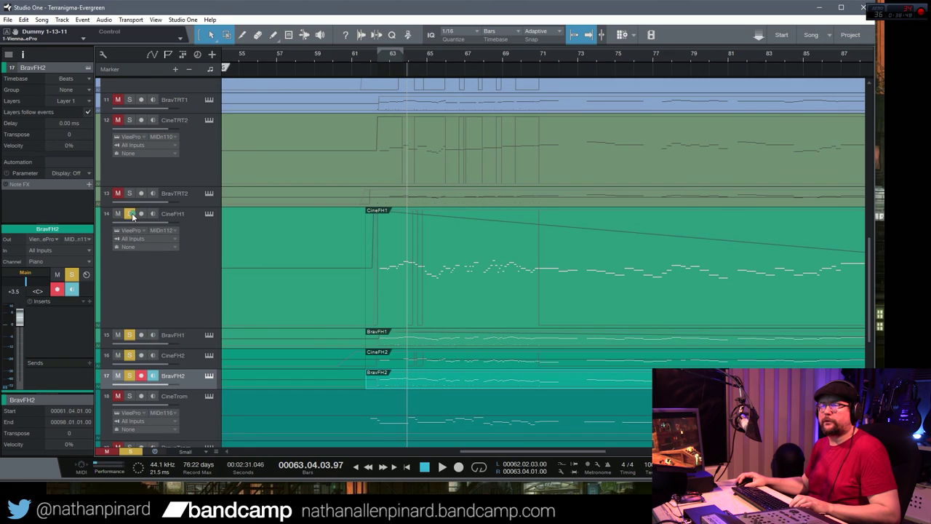
pyautogui.scroll(1, 135, 193)
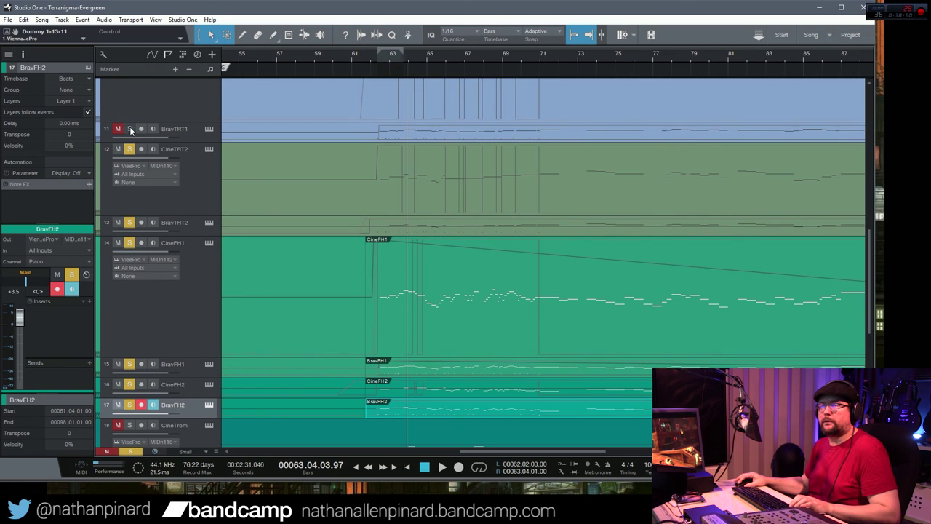
pyautogui.click(11, 18)
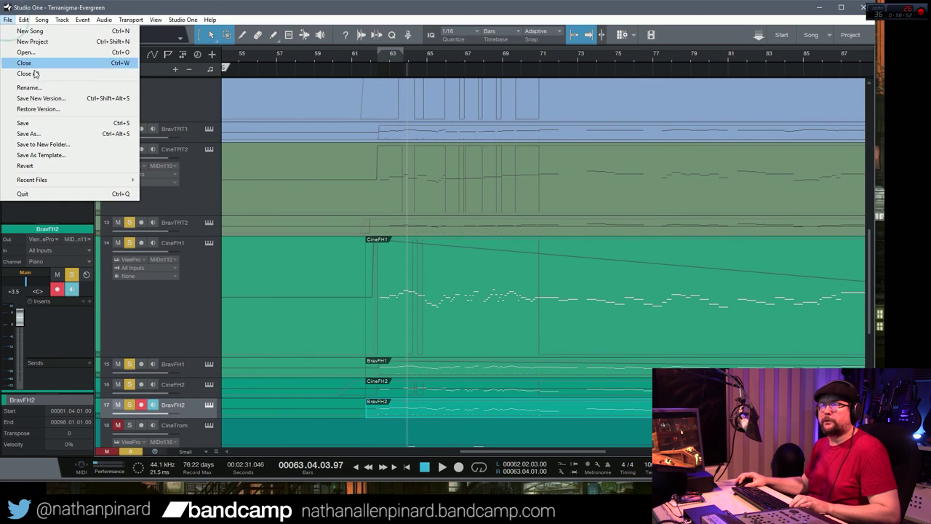
pyautogui.click(36, 122)
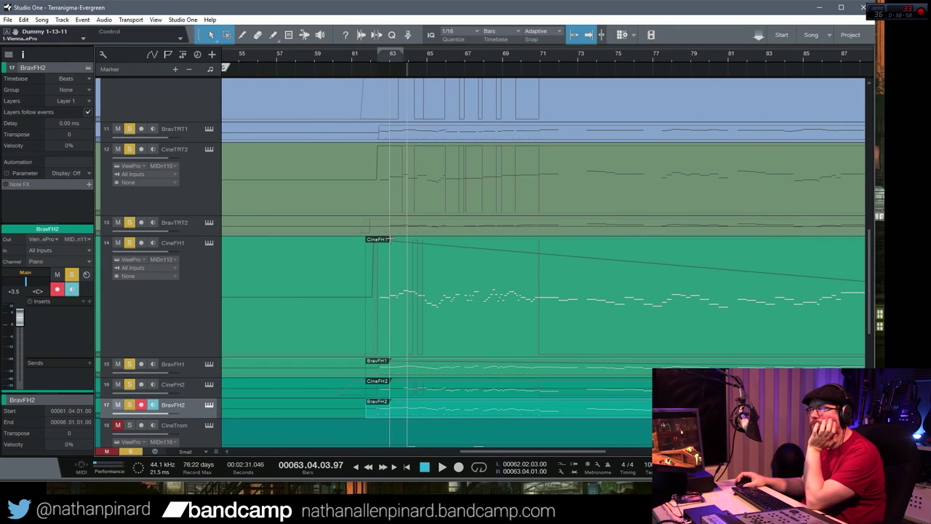
# Unmute and solo CineTRT1, and play the combined trumpets and French horns from about bar 61 into bar 72.
pyautogui.scroll(3, 389, 240)
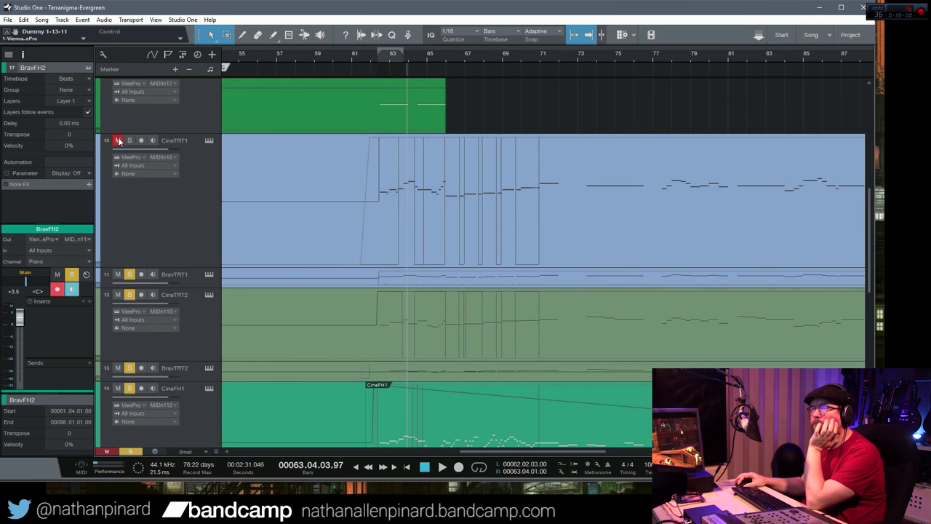
pyautogui.click(361, 61)
pyautogui.press('space')
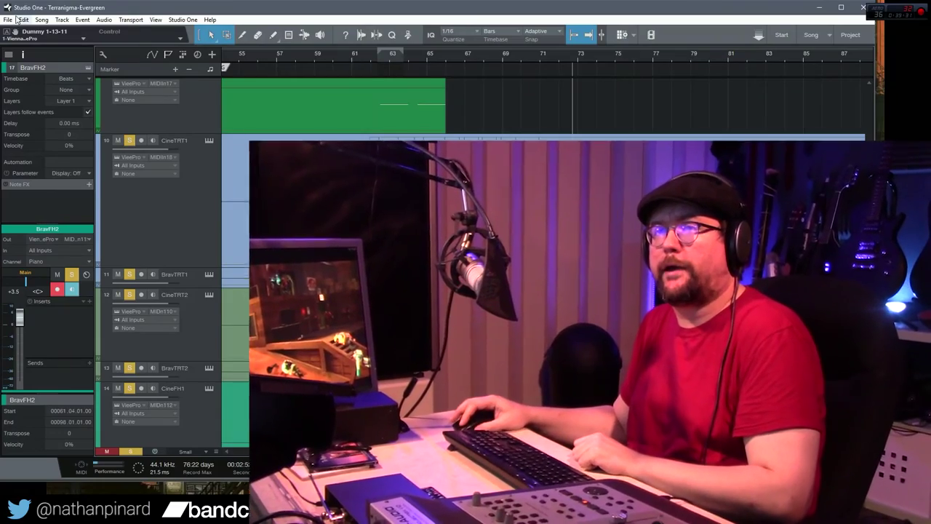
# Save the song.
pyautogui.click(8, 19)
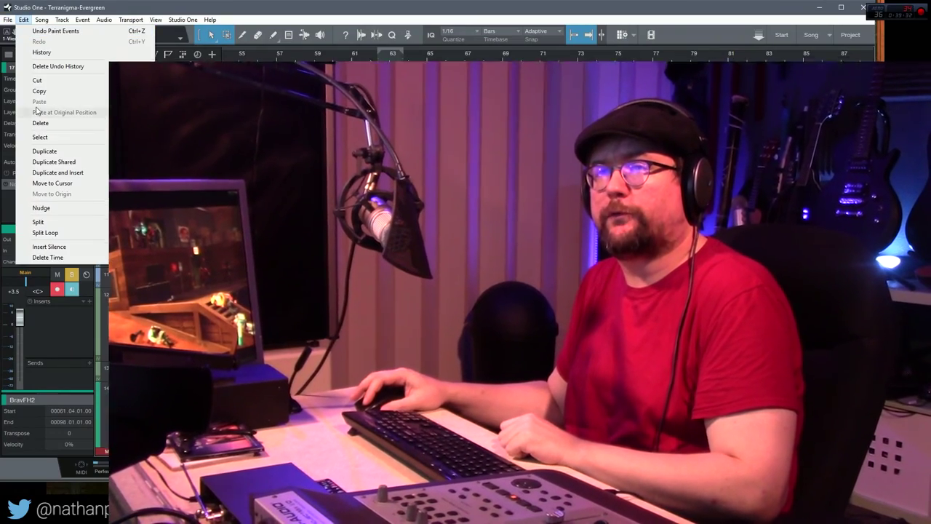